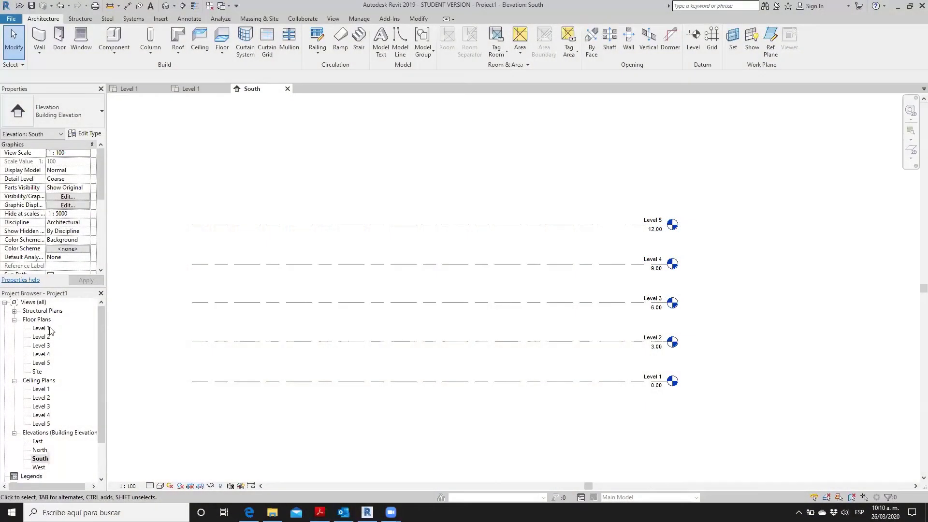
Step: Switch from the South elevation to the Level 1 floor plan
double_click(47, 329)
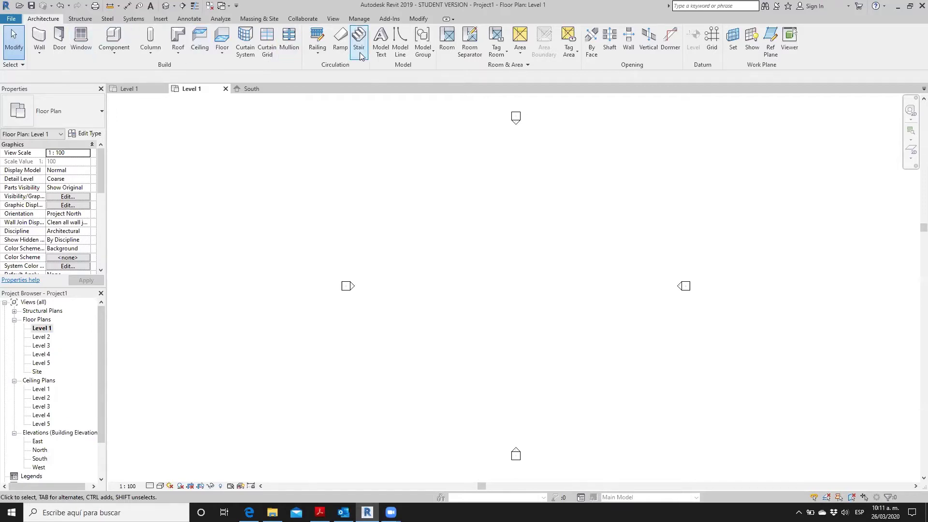
mouse_move(359, 42)
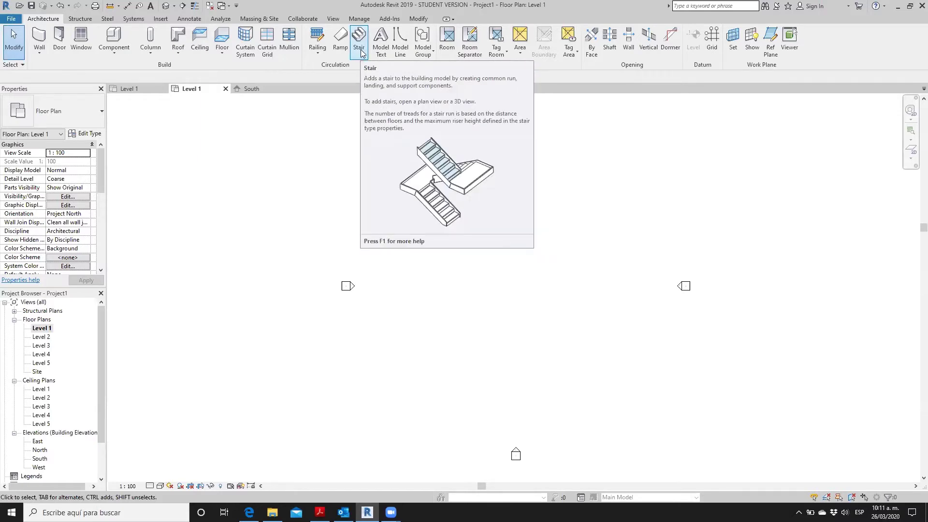
Step: Draw one straight stair run of 17 risers from Level 1 up to Level 2
left_click(361, 52)
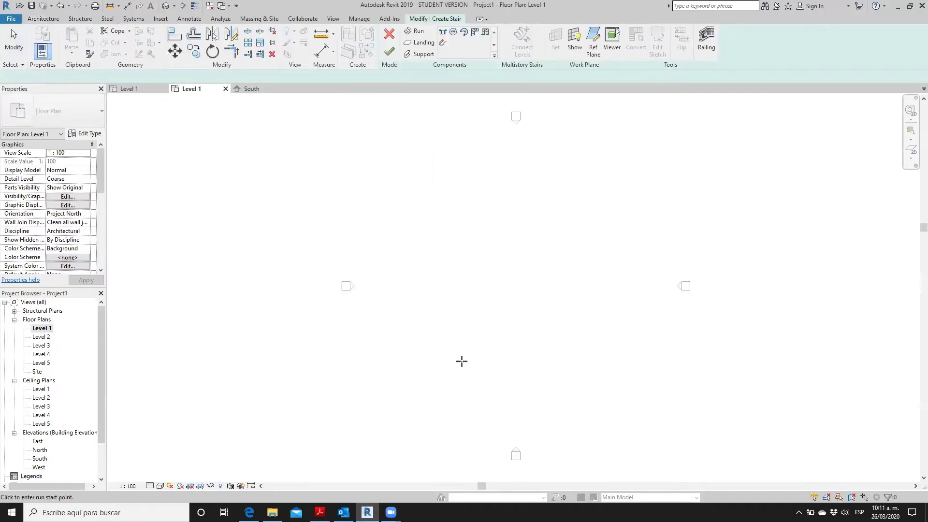
left_click(426, 340)
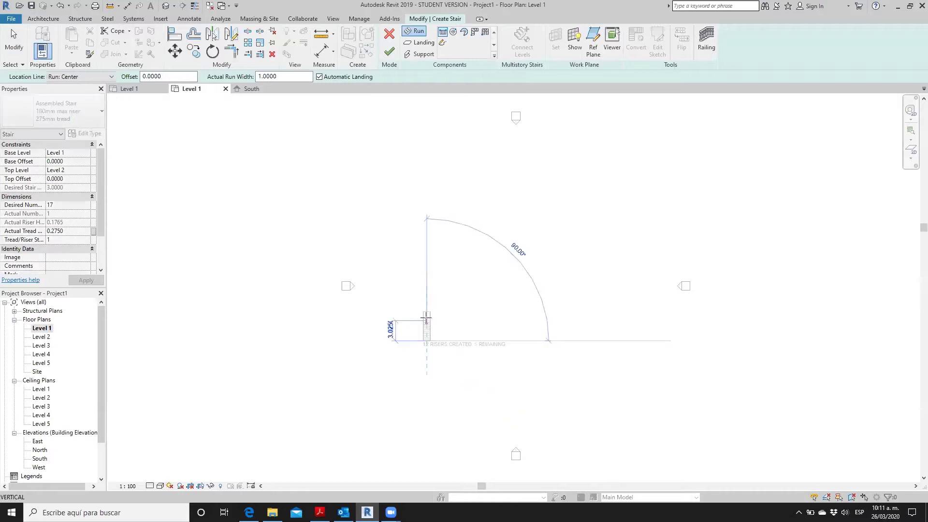
scroll(427, 315, "up", 2)
scroll(427, 309, "down", 2)
middle_click_drag(426, 242, 426, 196)
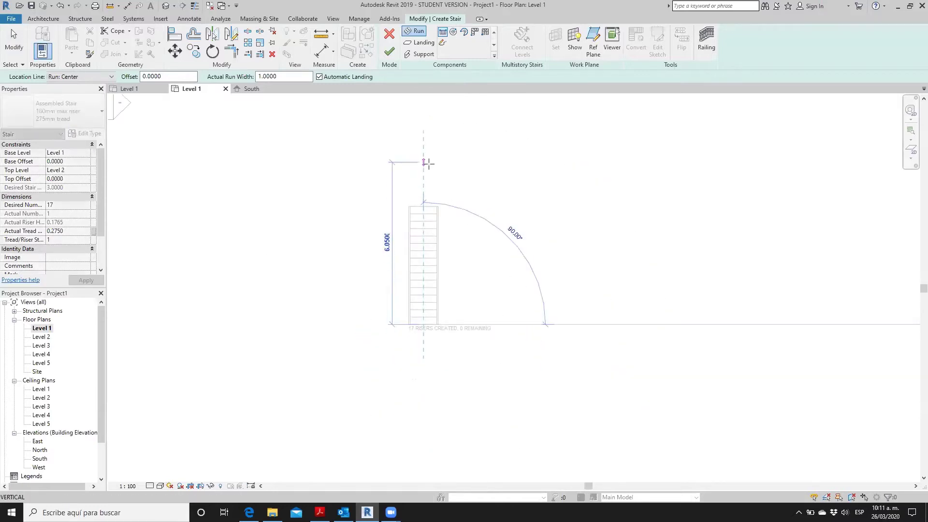
left_click(428, 165)
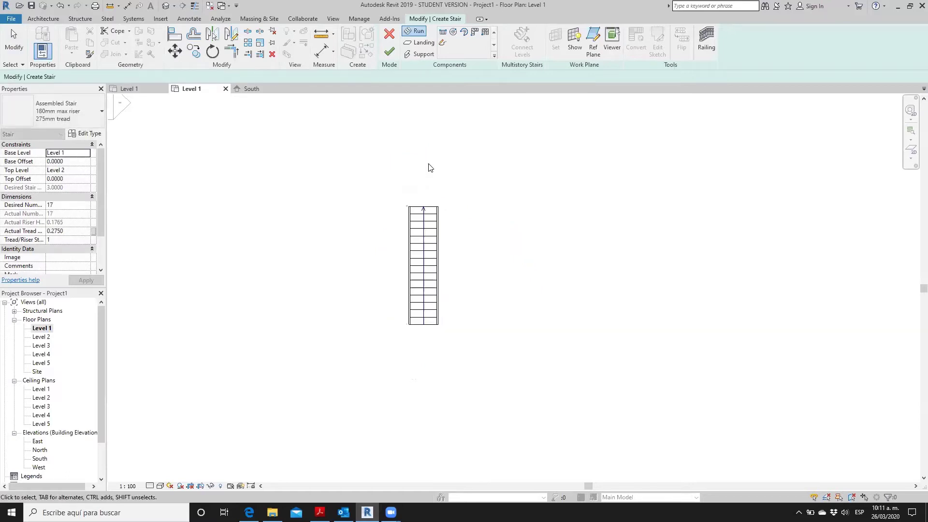
key("Escape")
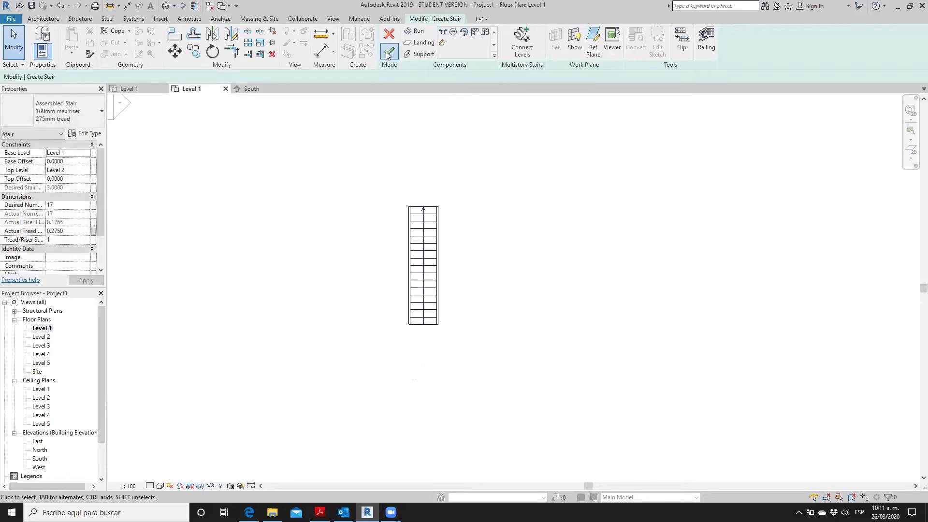
Step: Finish the straight stair and inspect it in the default 3D view
left_click(388, 53)
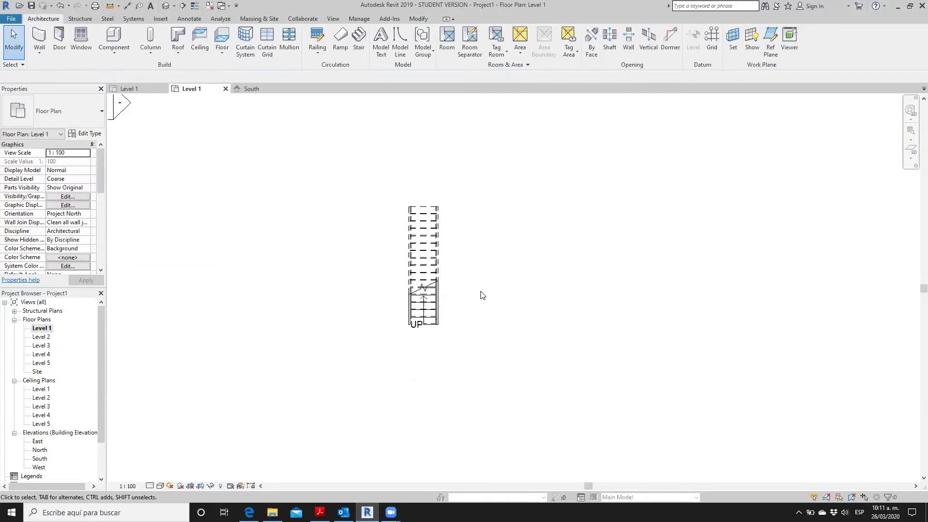
left_click(164, 7)
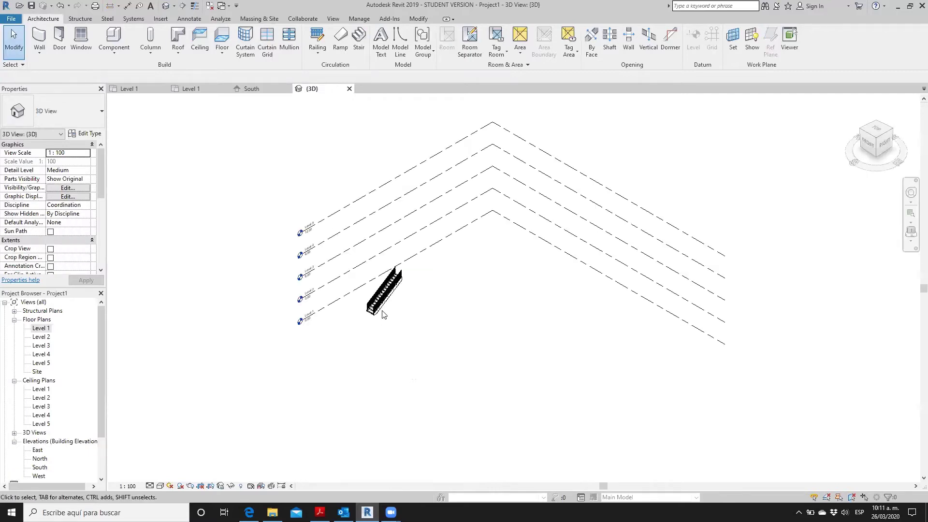
scroll(387, 314, "up", 3)
scroll(387, 277, "up", 3)
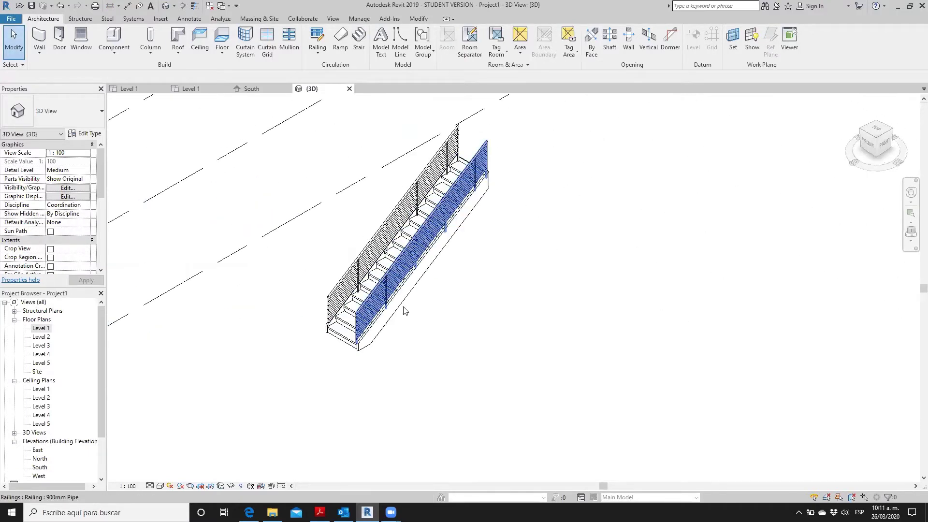
scroll(534, 368, "up", 1)
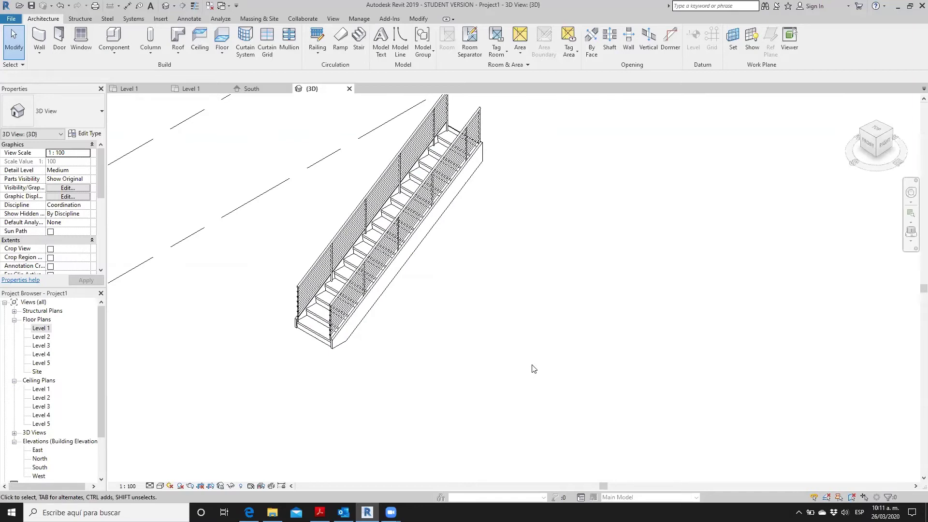
middle_click_drag(497, 324, 496, 368)
scroll(486, 367, "up", 1)
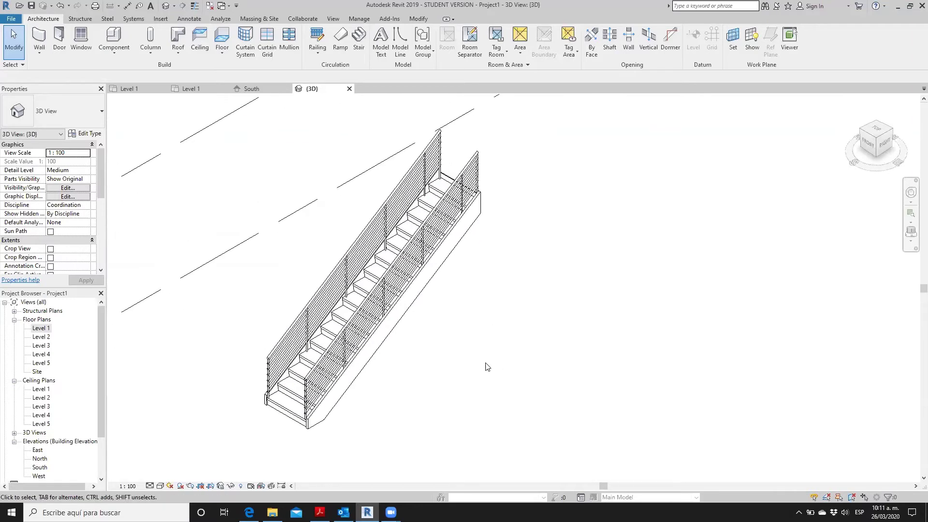
Step: Delete the right and left railings, then return to the Level 1 plan
left_click(470, 164)
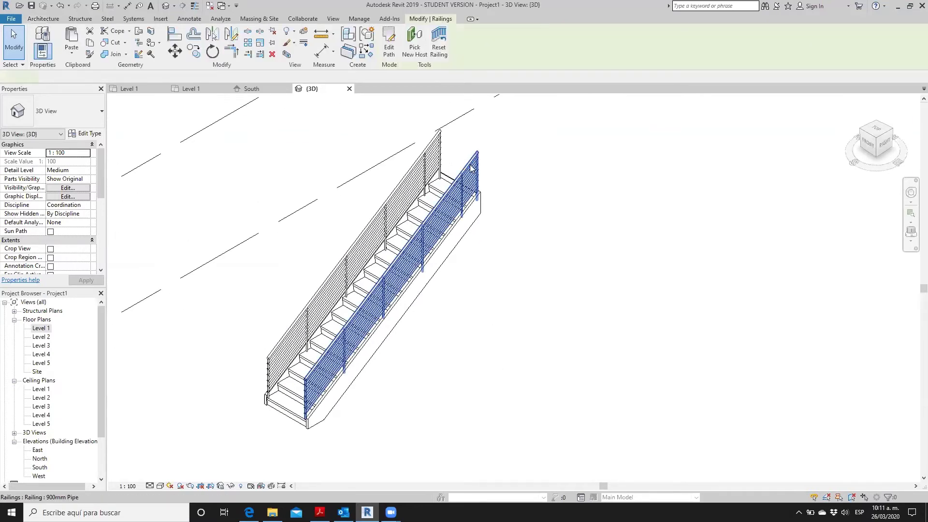
key("Delete")
left_click(440, 145)
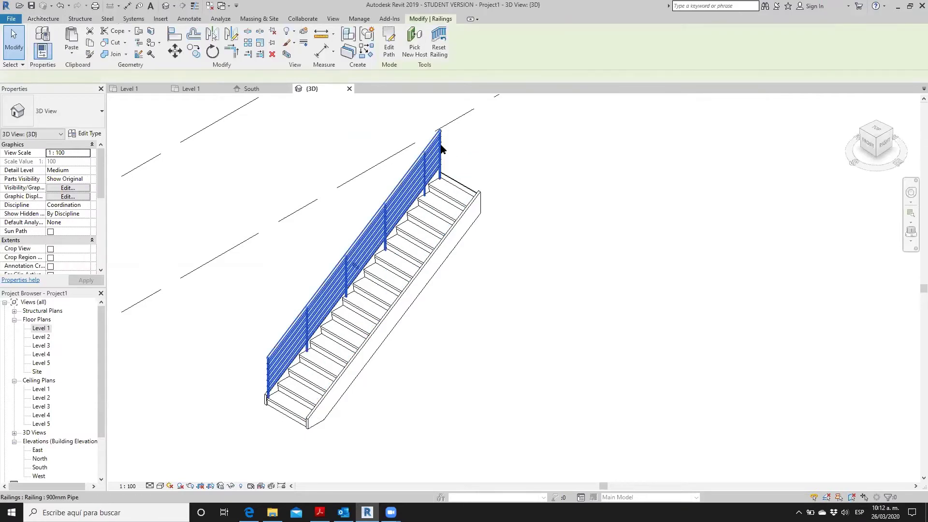
key("Delete")
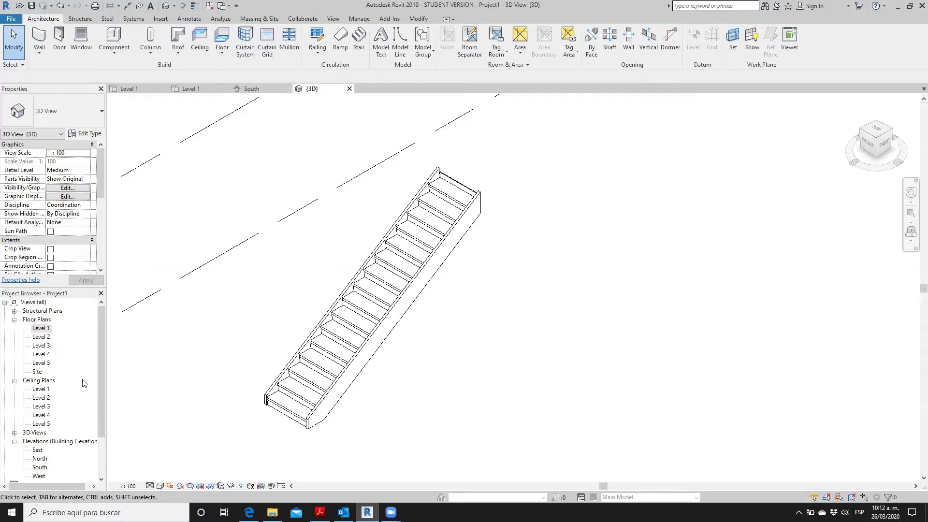
double_click(41, 329)
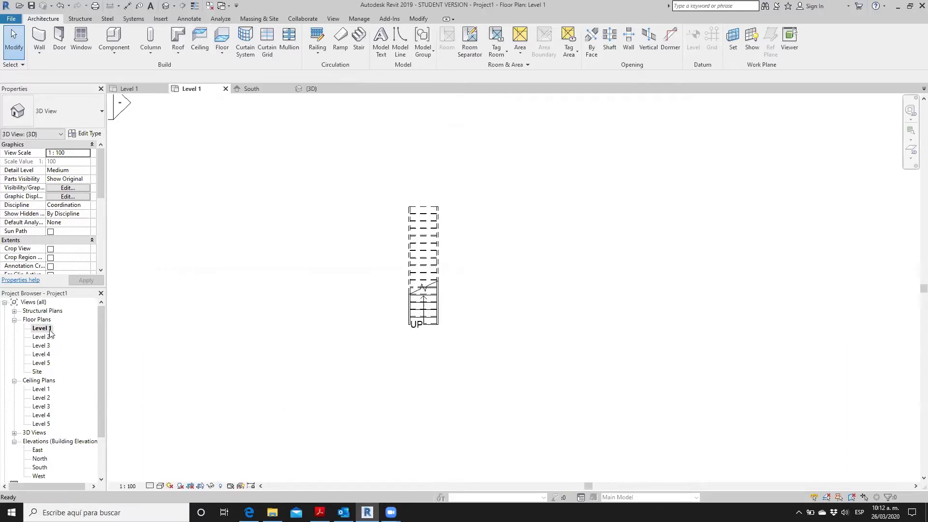
Step: Start a second stair with an actual run width of 2
mouse_move(482, 310)
middle_mouse_down()
mouse_move(372, 356)
mouse_move(296, 372)
middle_mouse_up()
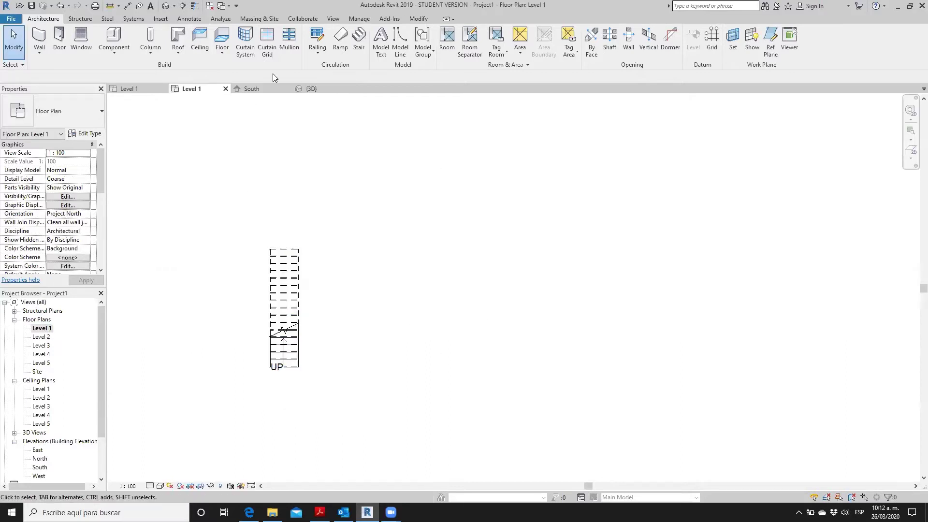
left_click(360, 42)
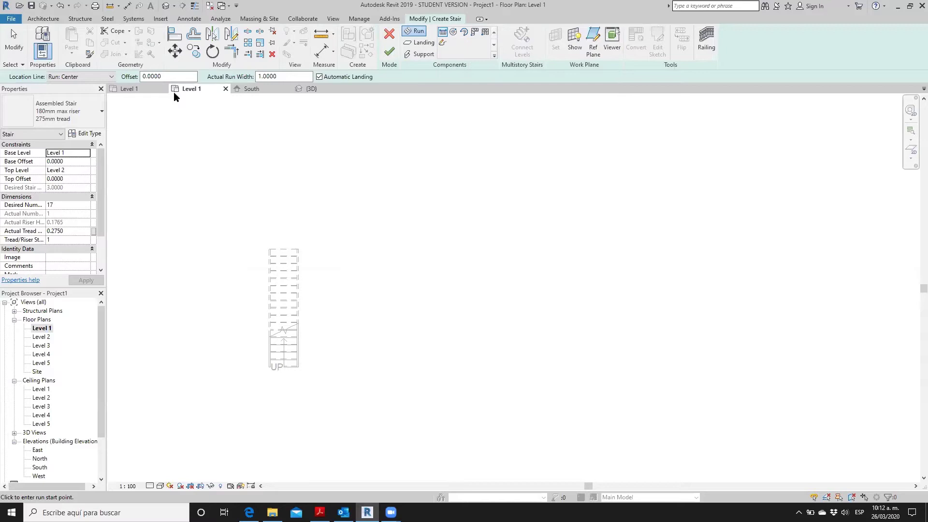
double_click(291, 76)
type("2,")
Step: Set the stair's top level to Level 3 (34 risers) and place its first run start
left_click(85, 171)
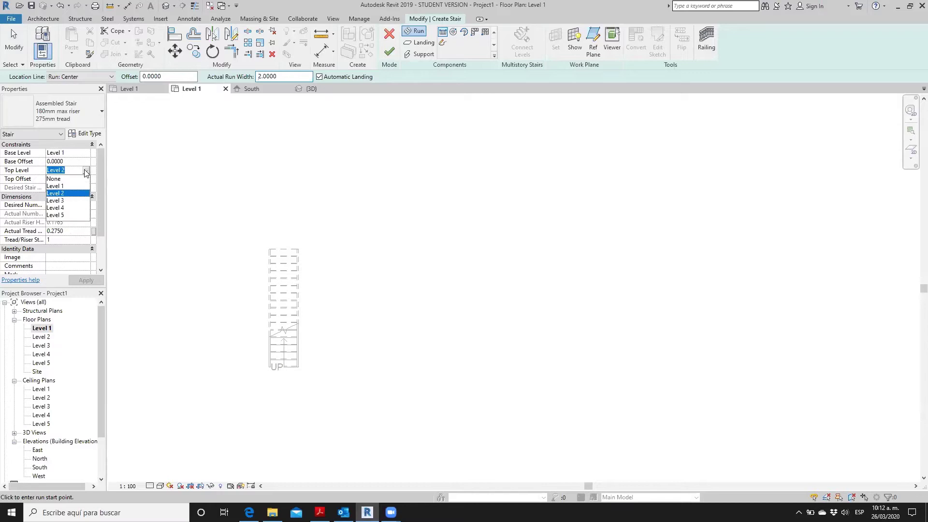
left_click(55, 200)
left_click(86, 281)
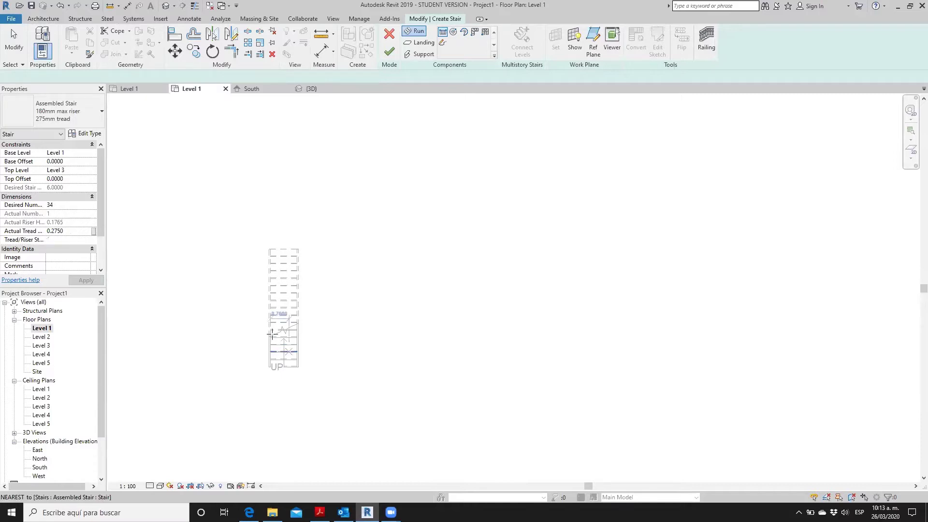
left_click(331, 368)
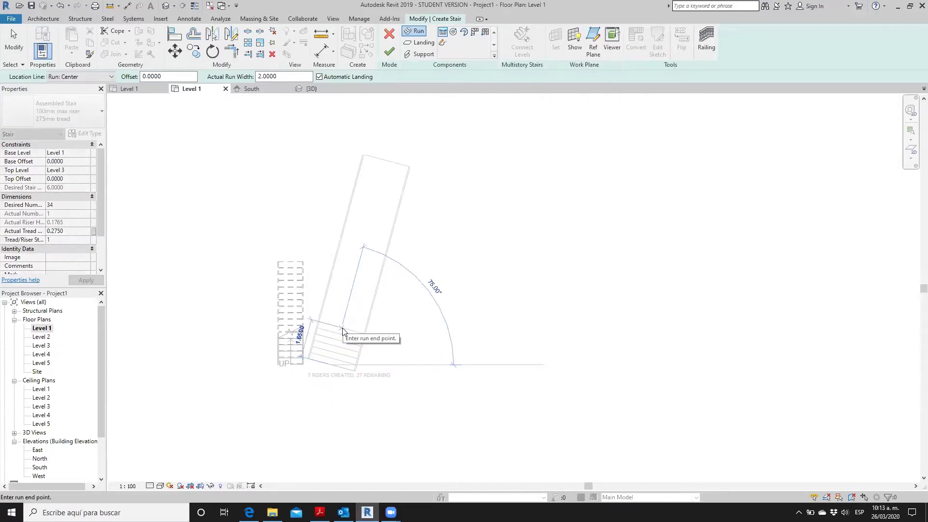
key("Escape")
Step: Sketch one straight 34-riser run, 9.625 long, right of the first stair, and finish it
left_click(373, 362)
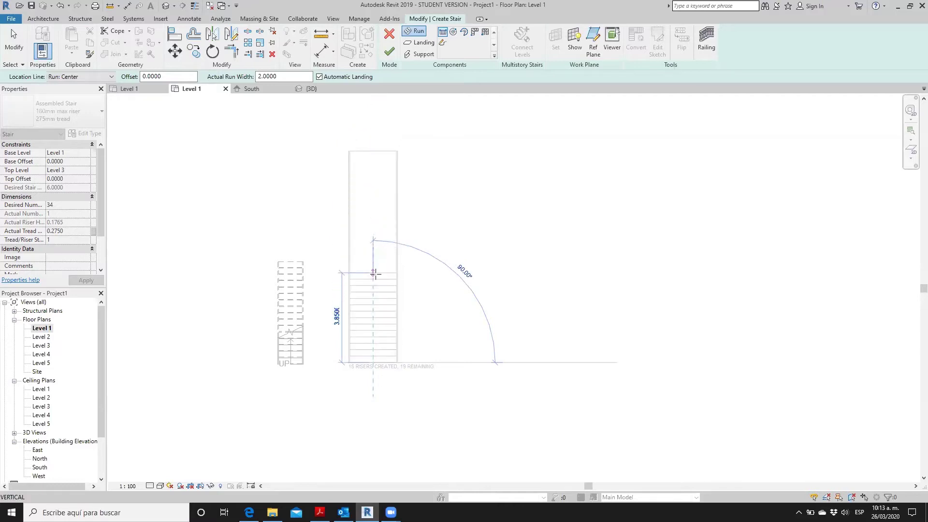
scroll(376, 271, "up", 2)
scroll(376, 273, "up", 1)
scroll(386, 263, "up", 1)
scroll(388, 241, "up", 1)
scroll(378, 232, "up", 1)
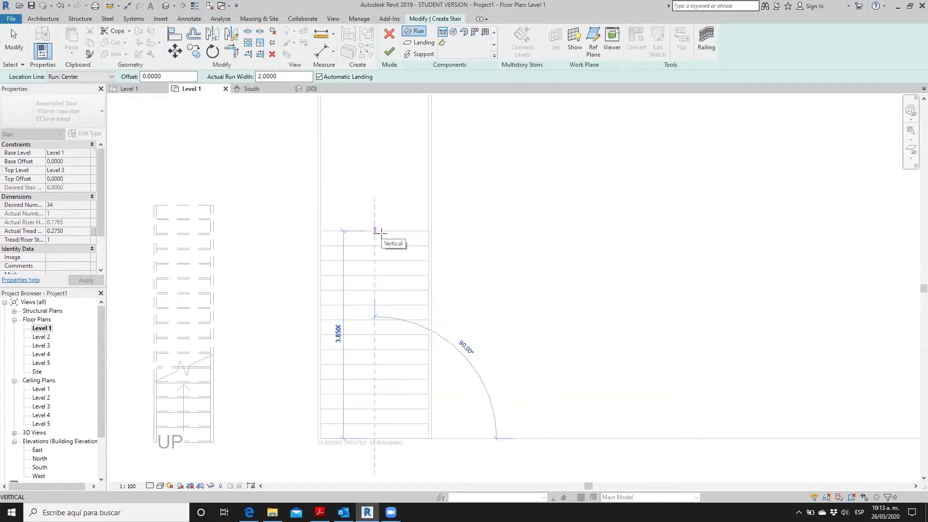
scroll(377, 232, "down", 1)
scroll(377, 232, "down", 1)
middle_click_drag(389, 251, 383, 276)
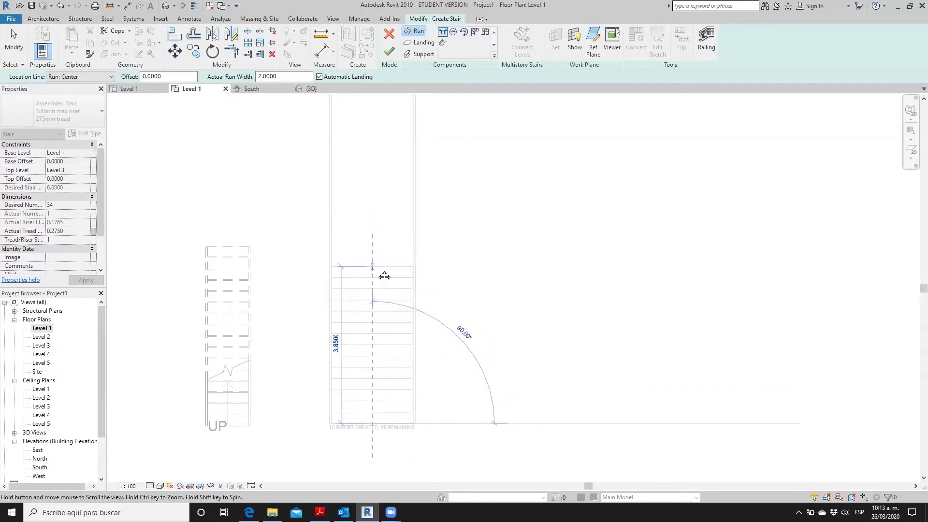
scroll(377, 270, "down", 1)
scroll(374, 266, "down", 1)
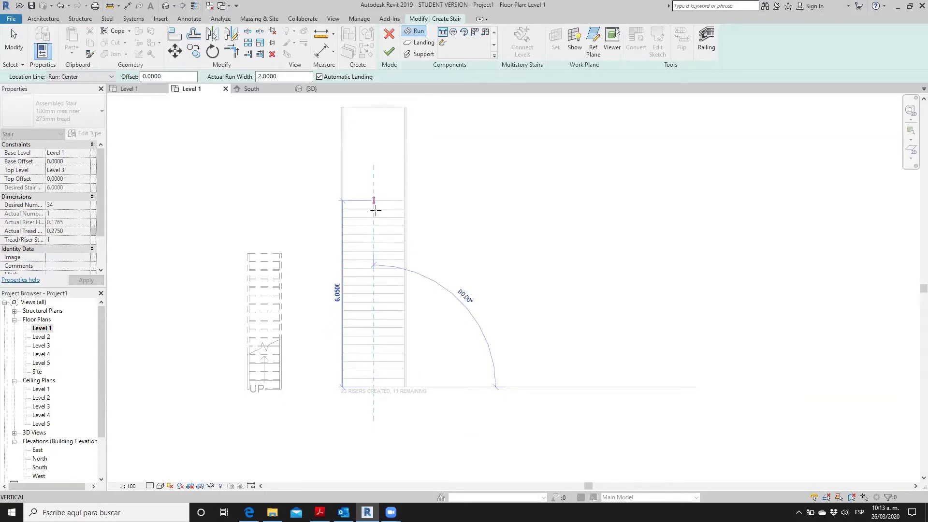
scroll(375, 222, "down", 1)
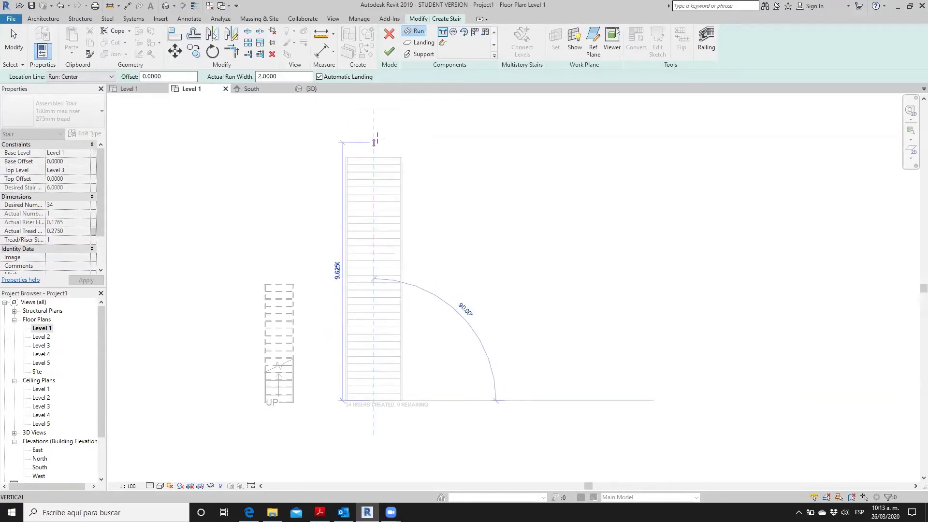
left_click(377, 140)
key("Escape")
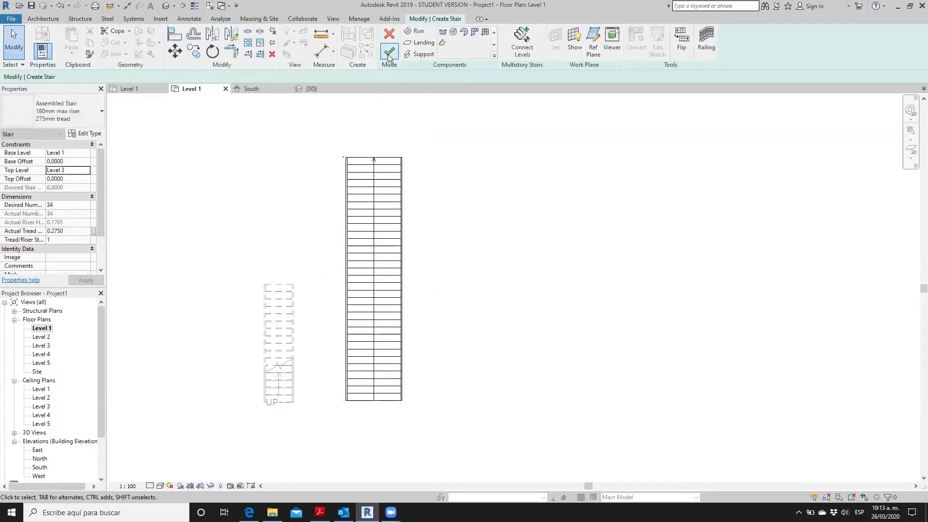
left_click(389, 54)
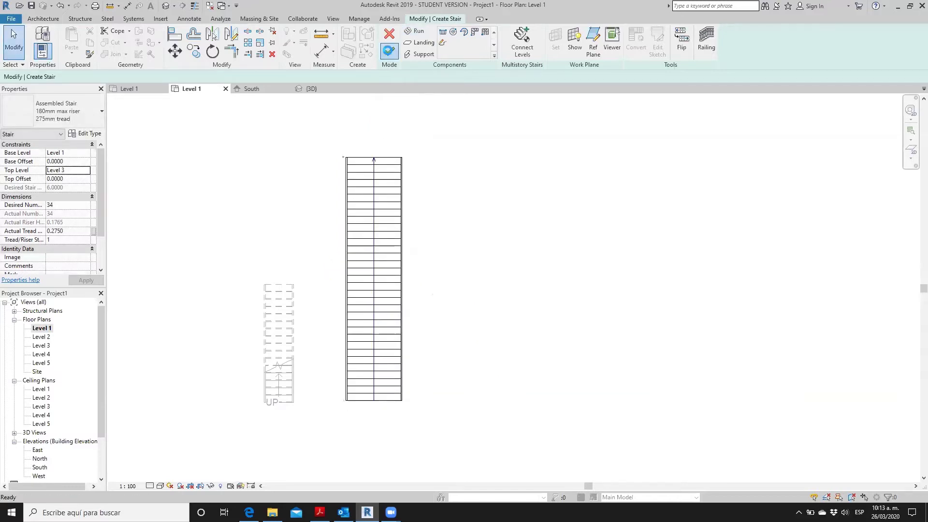
Step: Select the long stair's railing in the 3D view, then reopen the Level 1 plan
left_click(166, 6)
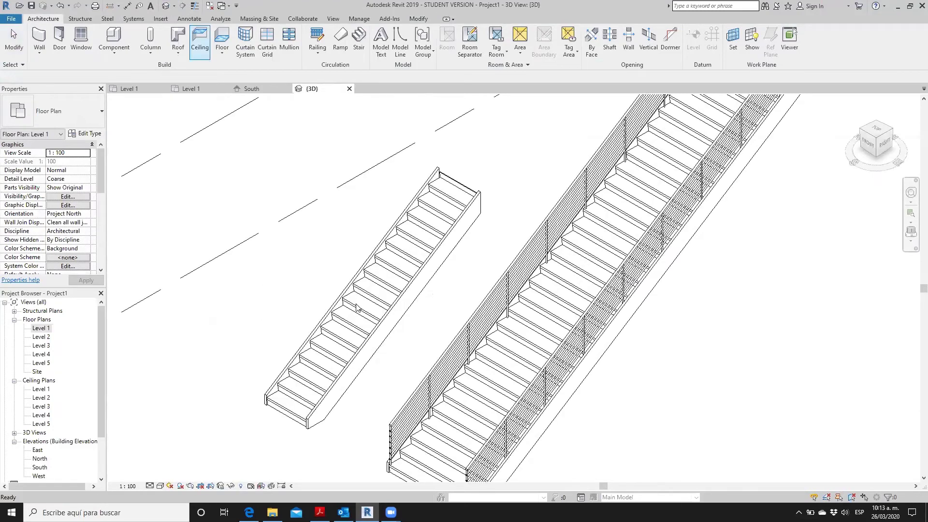
scroll(357, 308, "down", 2)
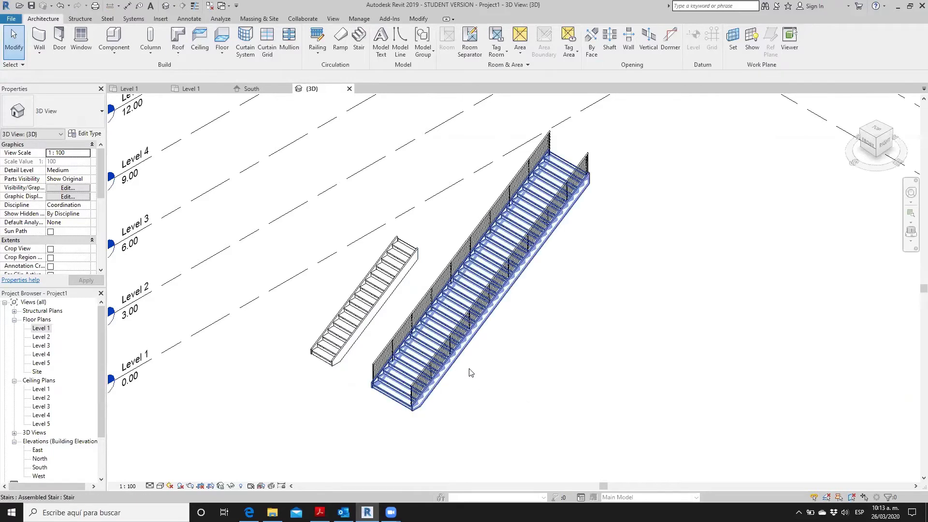
left_click(458, 340)
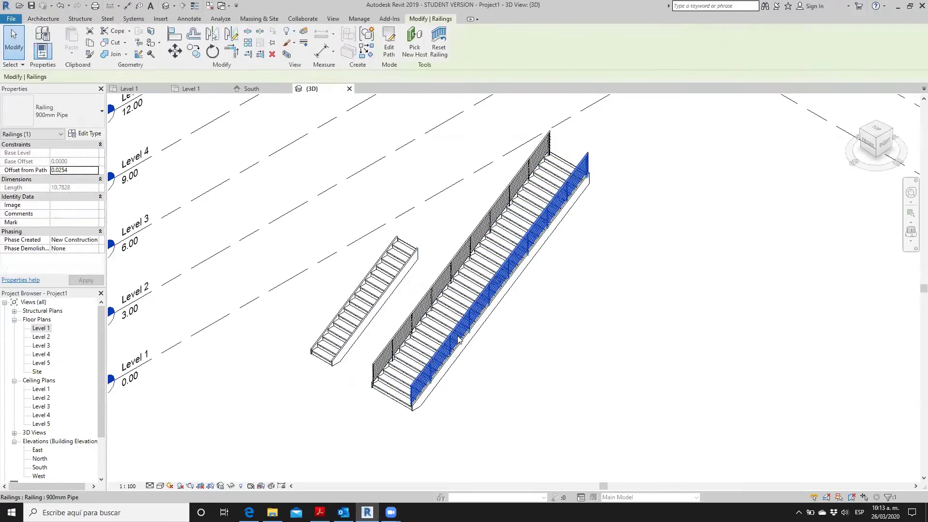
key("Escape")
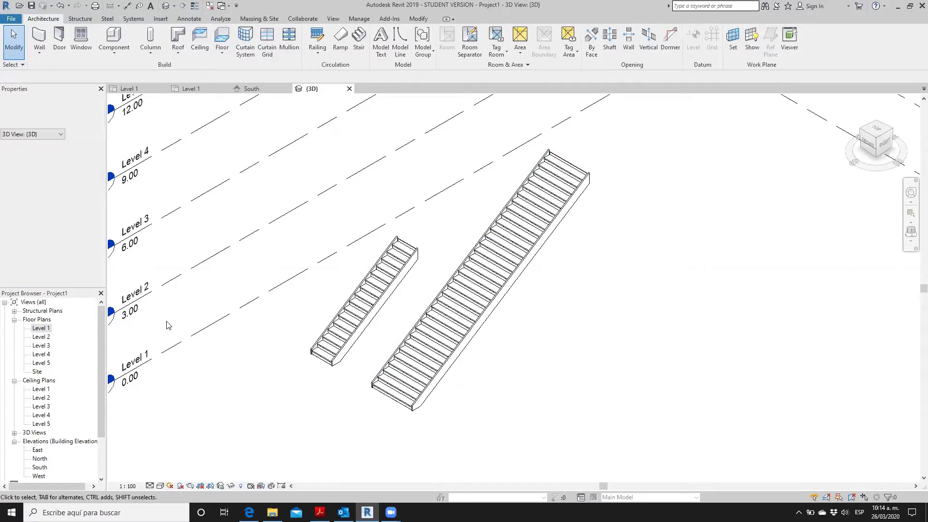
double_click(47, 329)
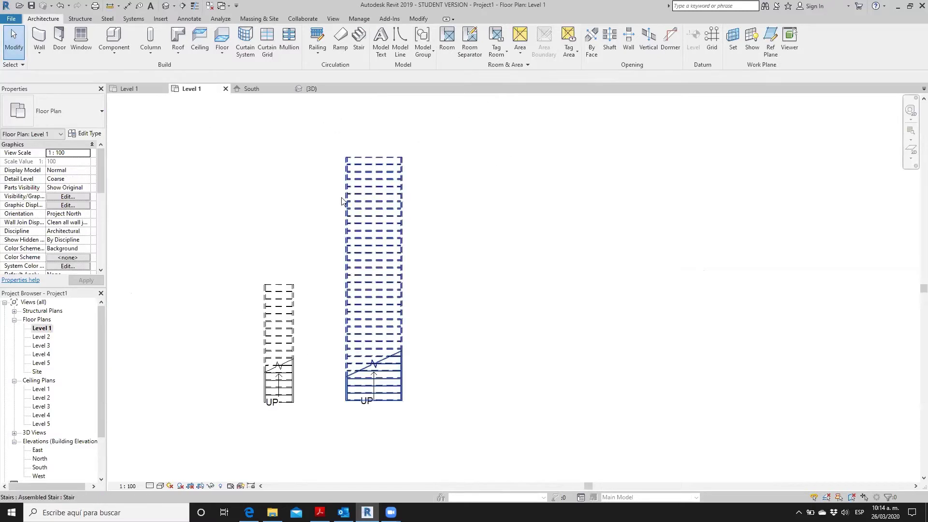
Step: Start a third stair and change its actual run width in the options bar
left_click(358, 39)
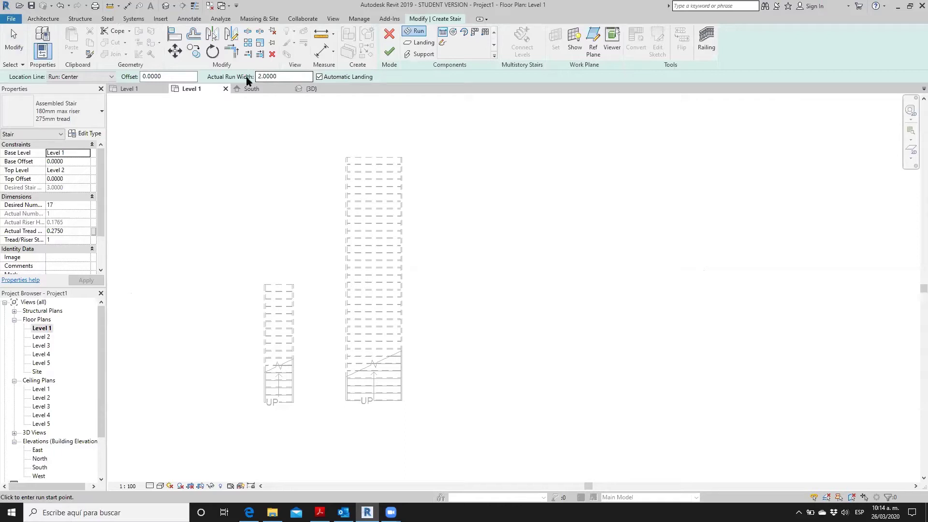
double_click(280, 77)
type(".9")
key("Return")
Step: Set the stair's top level to Level 2 and its actual tread depth to 0.3
left_click(85, 170)
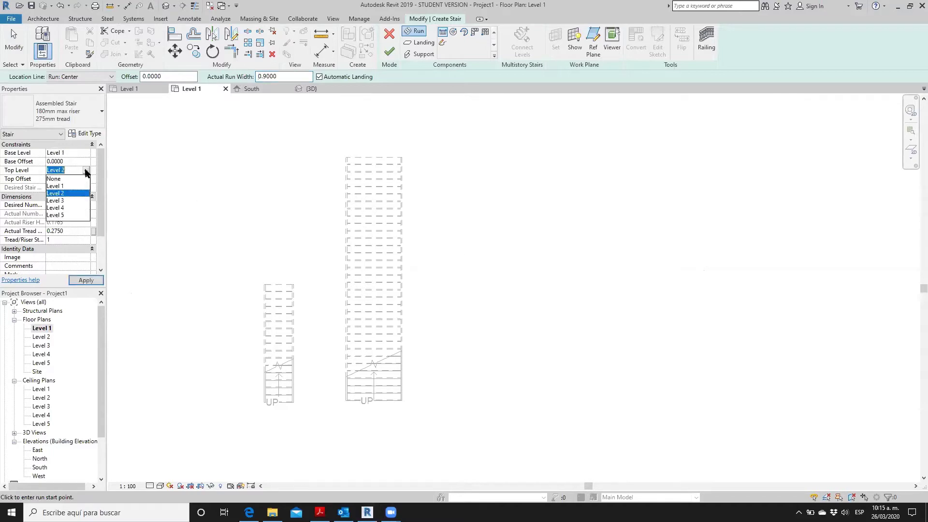
left_click(71, 209)
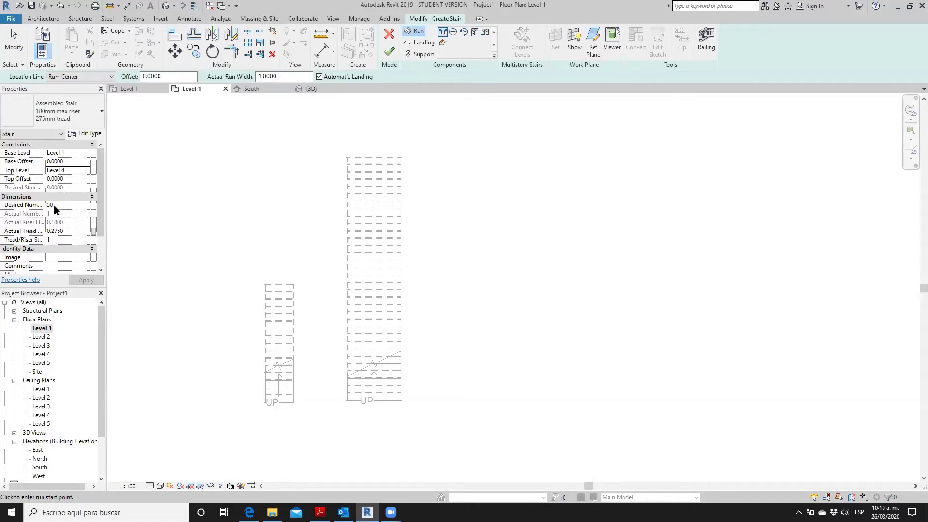
left_click(86, 171)
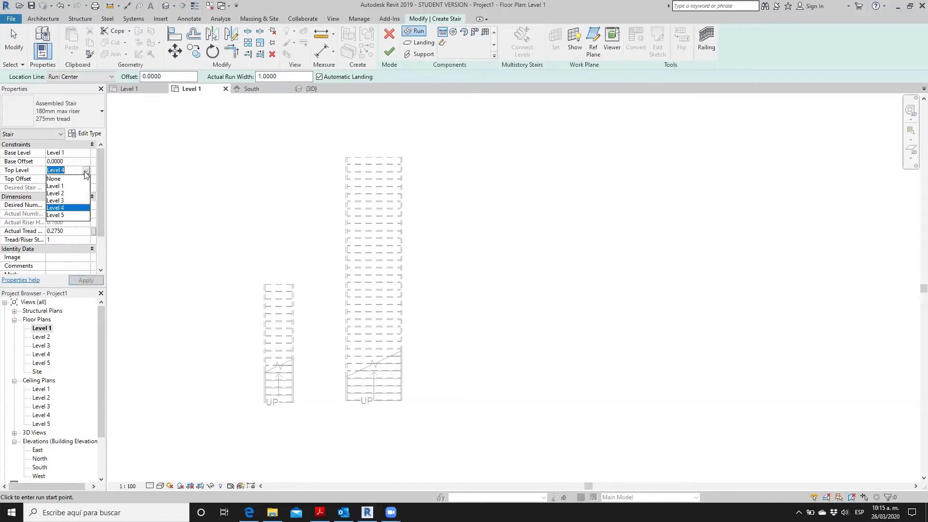
left_click(64, 193)
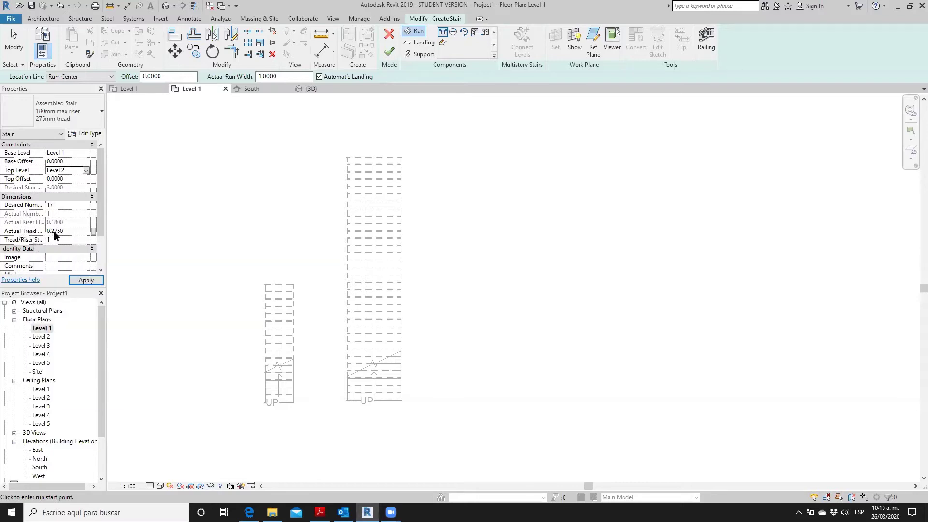
left_click(71, 230)
key("BackSpace")
left_click(80, 280)
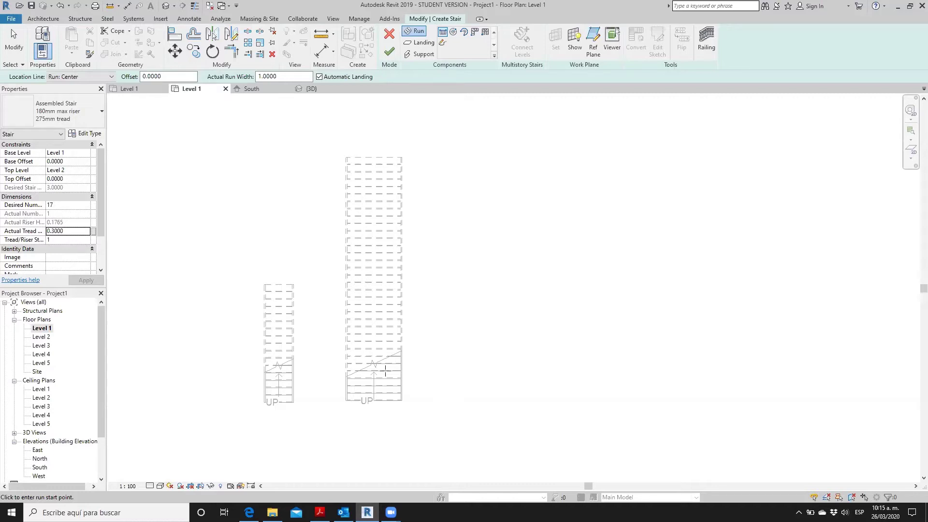
left_click(68, 170)
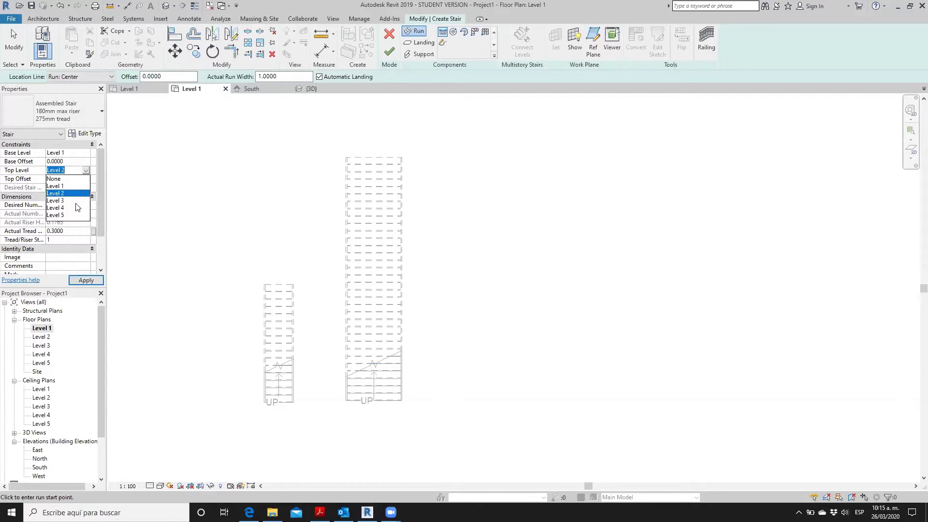
Step: Set Top Level to Level 3 and desired risers to 40, giving 0.15 riser height
left_click(72, 200)
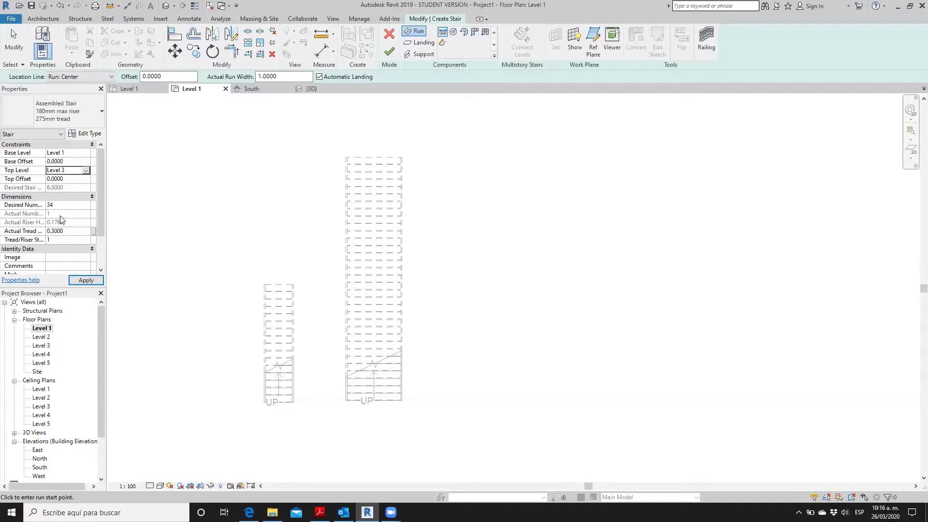
left_click(77, 205)
type("35")
left_click(87, 281)
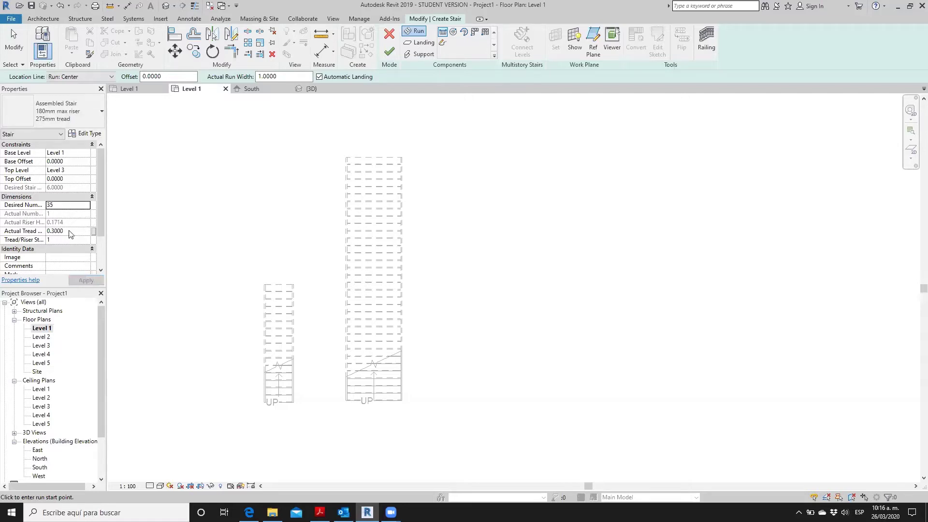
left_click(89, 206)
left_click(87, 204)
left_click(88, 206)
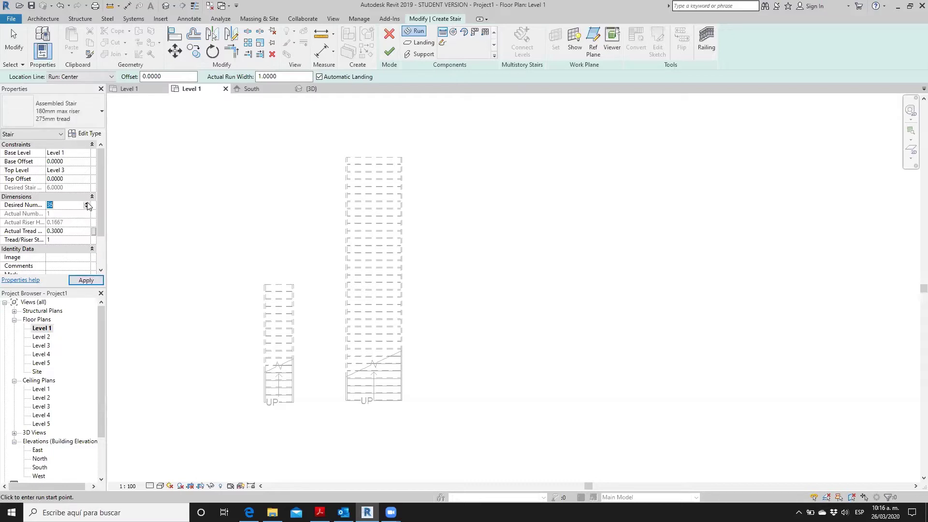
left_click(87, 204)
type("40")
left_click(86, 280)
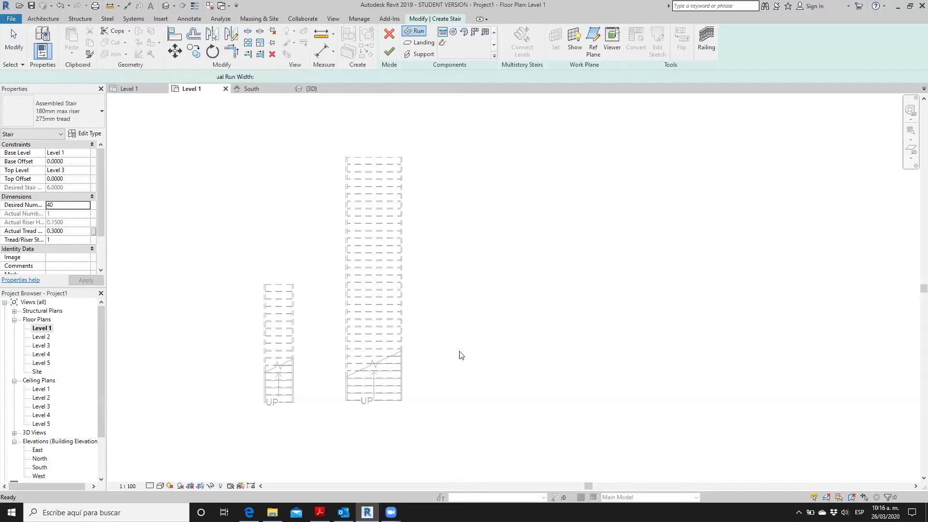
Step: Cancel a first run attempt and set the actual run width to 0.90
left_click(444, 400)
scroll(447, 372, "down", 1)
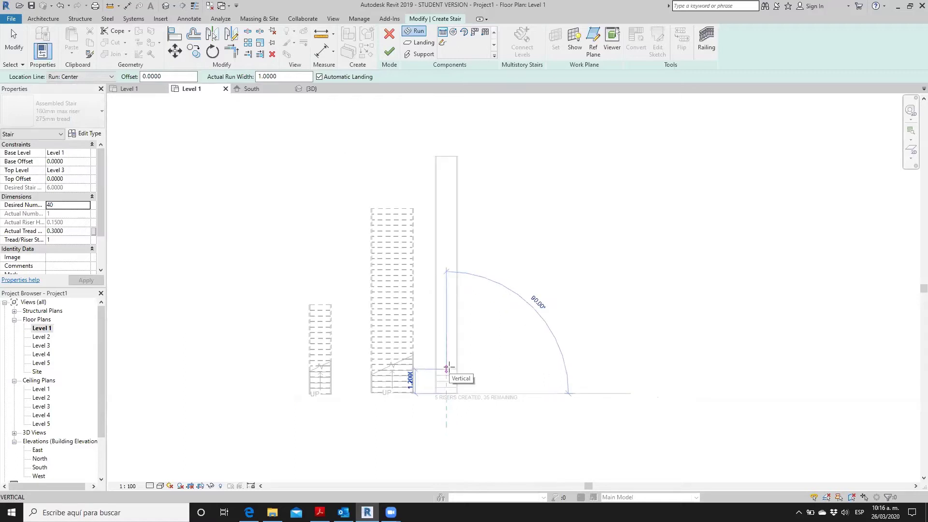
key("Escape")
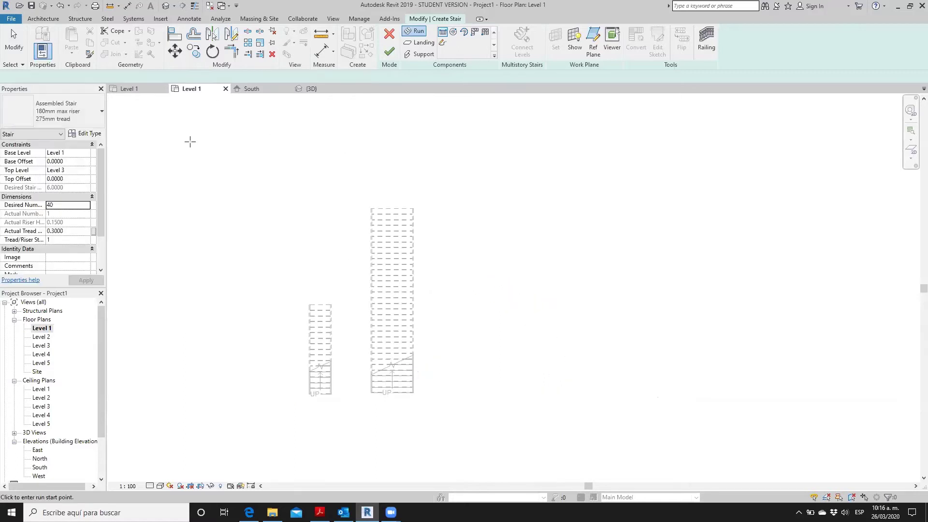
left_click(287, 78)
type("0.9")
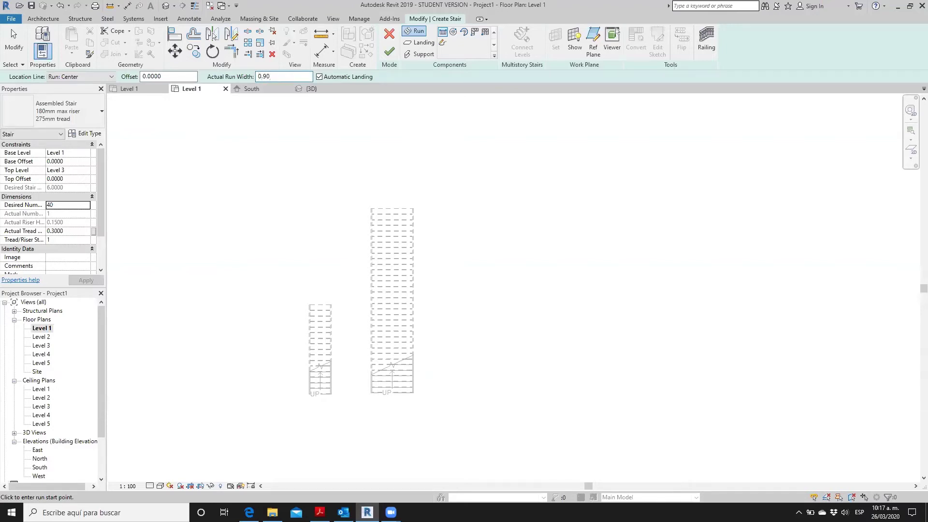
key("Return")
Step: Sketch the 40-riser run right of the existing stairs, finish it, and view in 3D
left_click(440, 393)
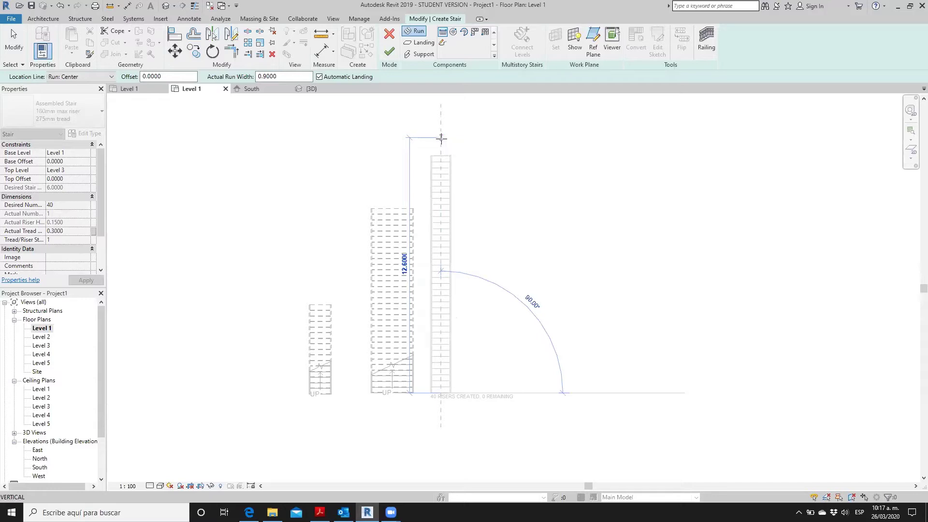
left_click(441, 139)
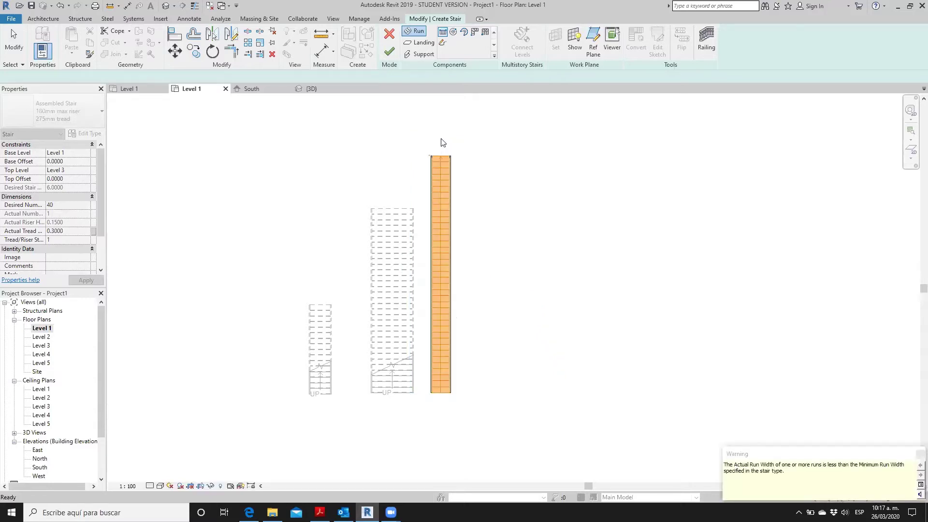
key("Escape")
left_click(467, 127)
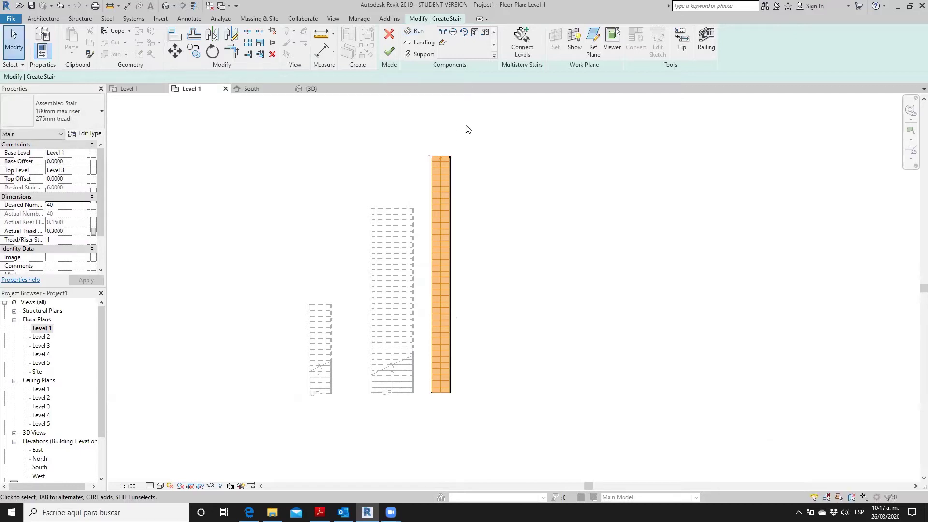
left_click(390, 52)
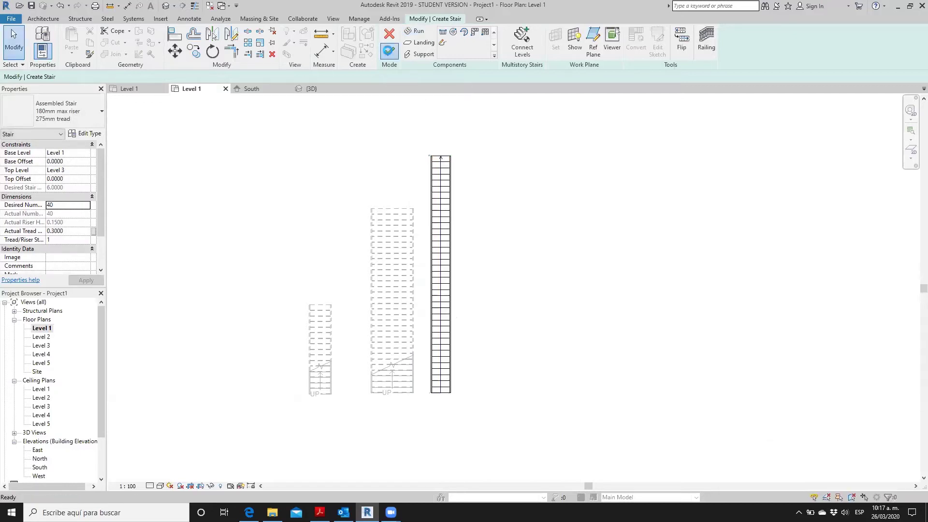
left_click(167, 6)
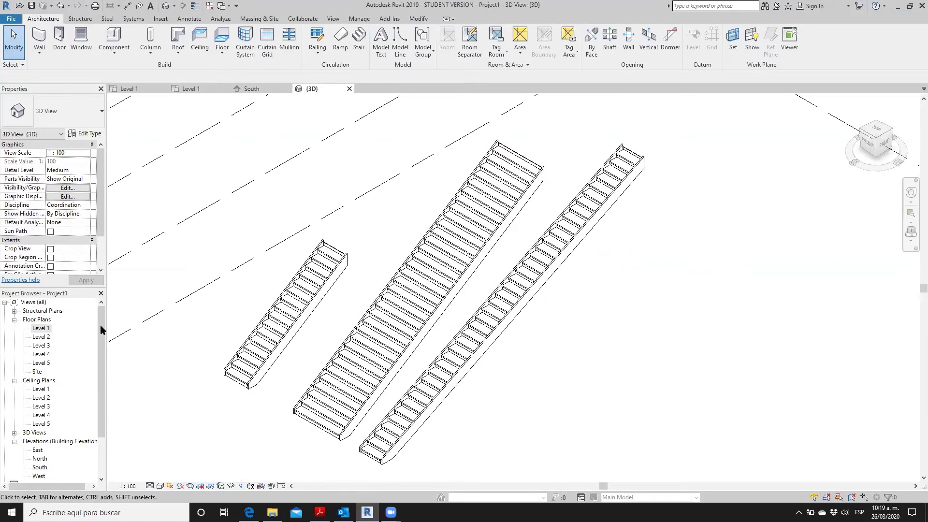
Step: Frame the three stairs on Level 1, then check the Level 2 and Level 3 plans
double_click(49, 329)
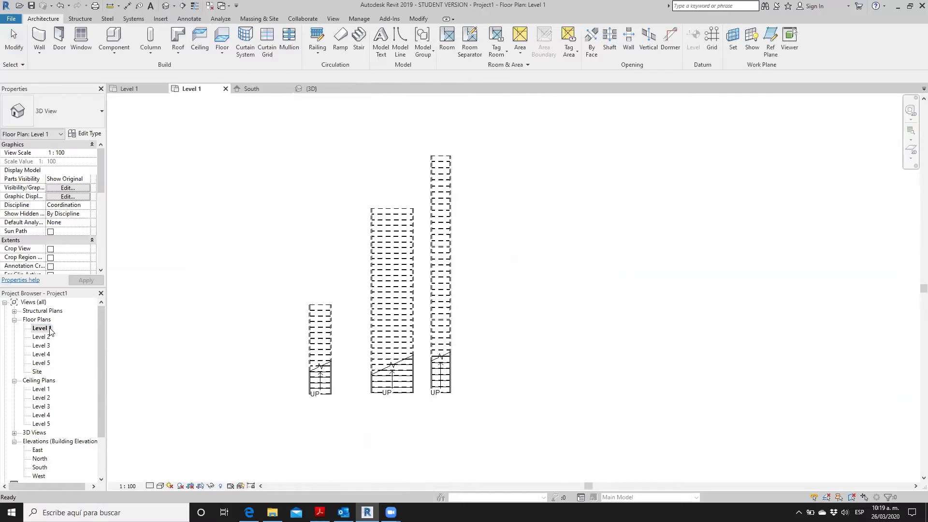
middle_click_drag(419, 304, 314, 325)
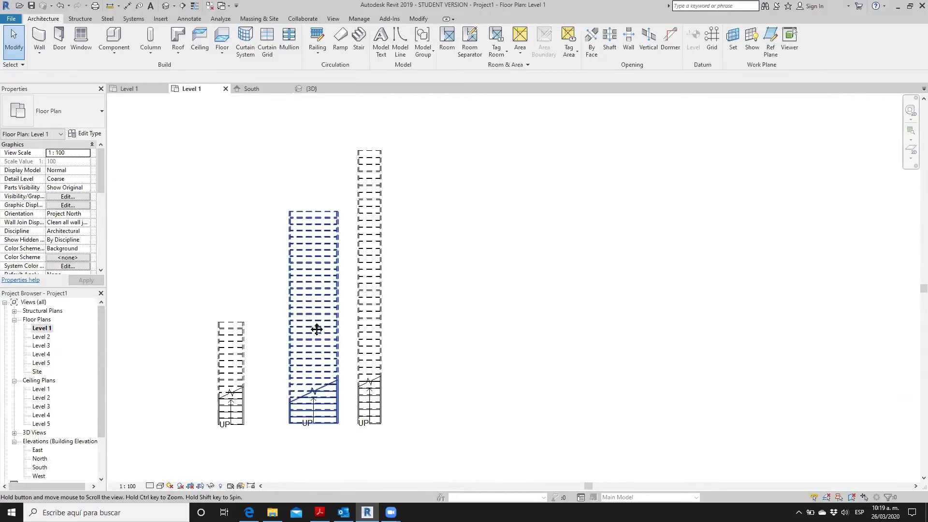
scroll(272, 431, "up", 1)
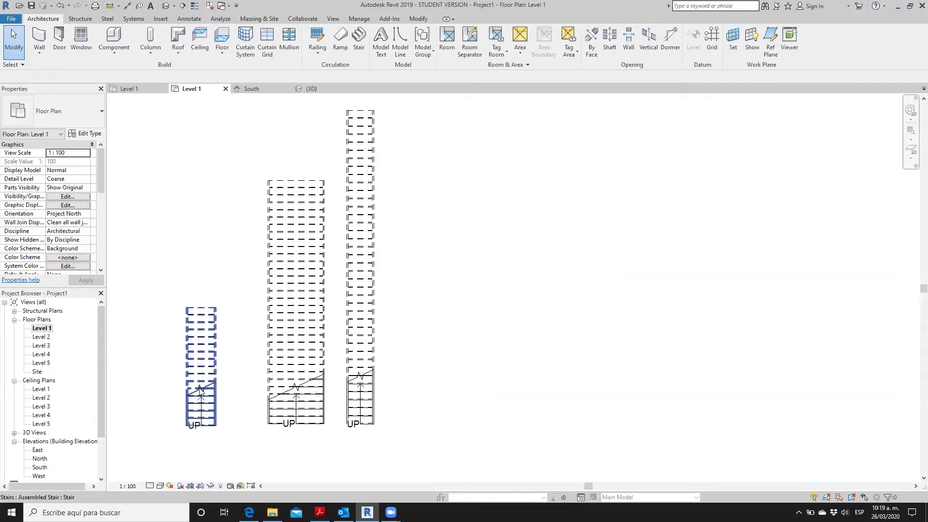
double_click(41, 337)
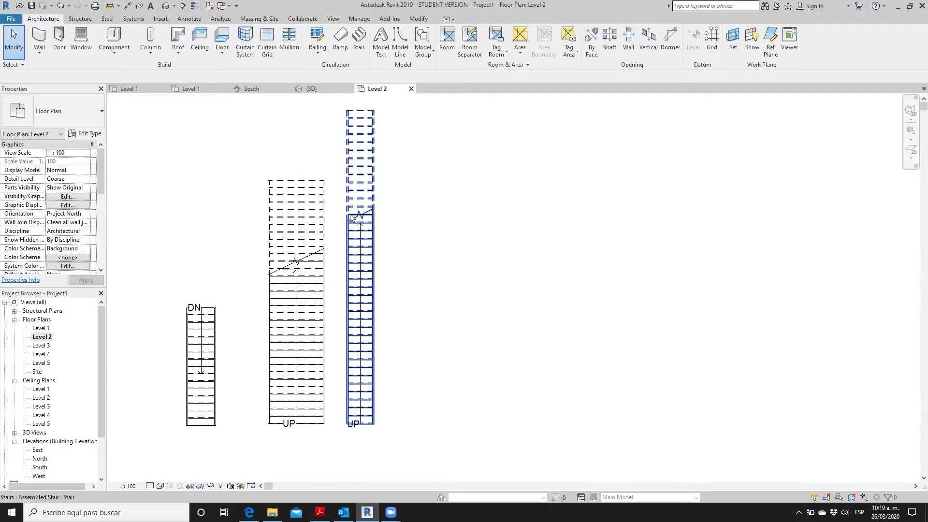
double_click(47, 346)
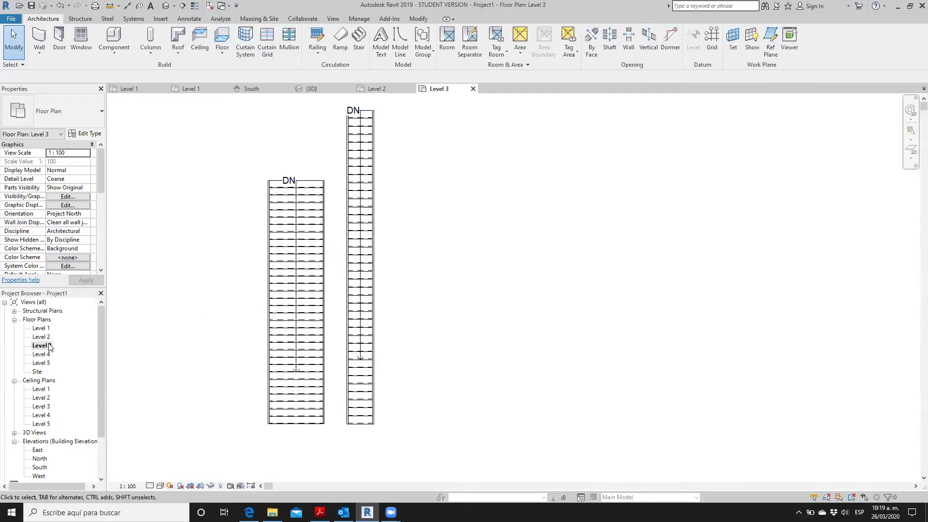
Step: Return to the Level 1 plan and begin a fourth stair
double_click(46, 329)
mouse_move(383, 367)
middle_mouse_down()
mouse_move(400, 348)
mouse_move(401, 363)
middle_mouse_up()
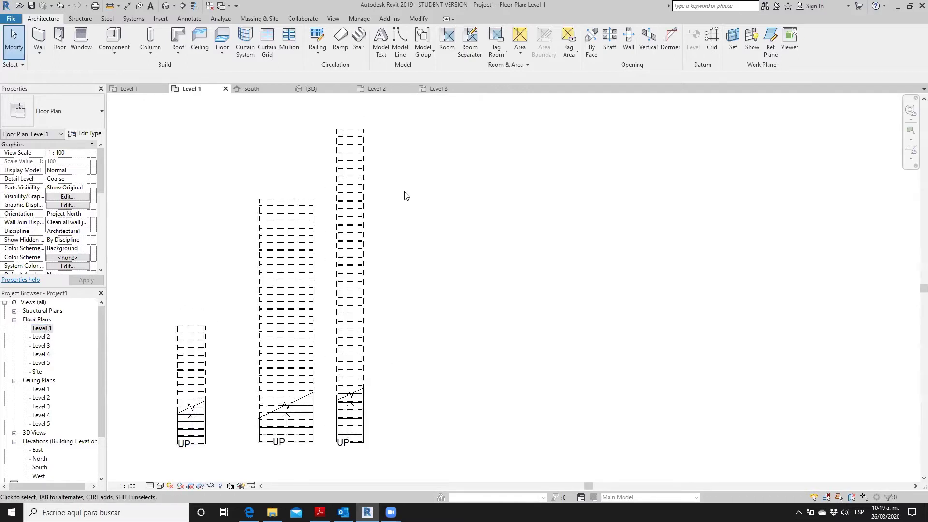
left_click(360, 50)
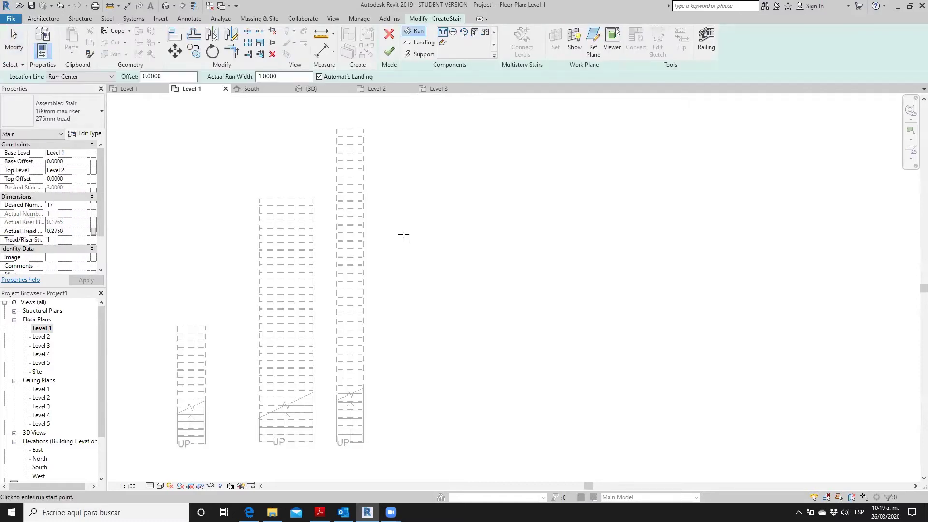
Step: Exit stair creation and zoom the 3D view to inspect the three railing-free straight stairs
left_click(390, 35)
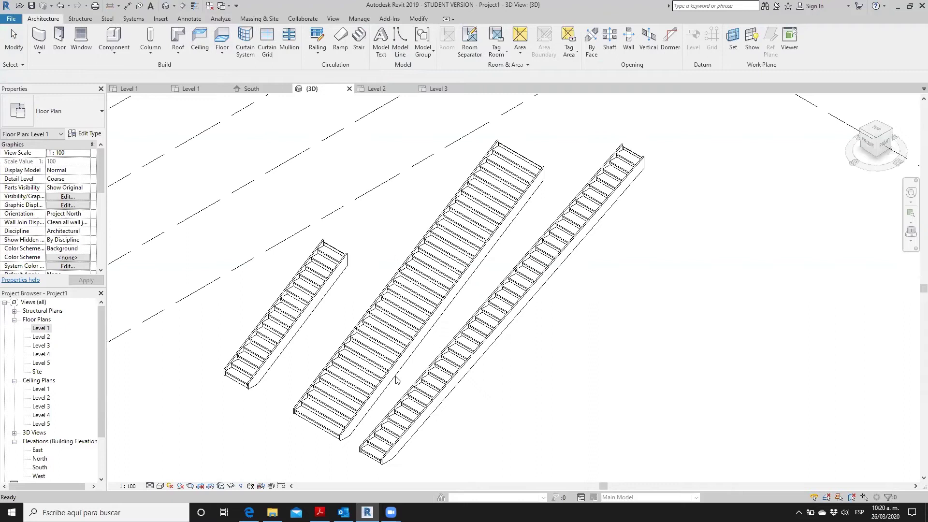
scroll(394, 382, "up", 3)
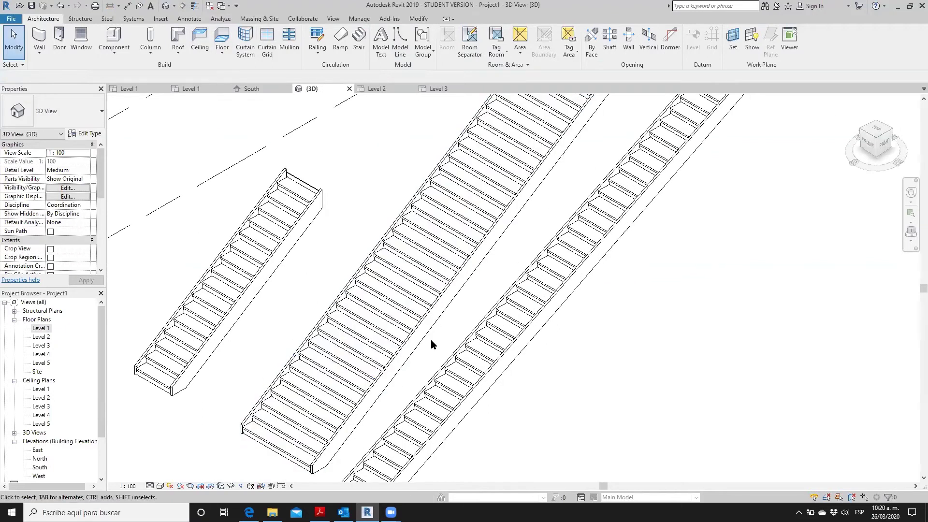
scroll(223, 452, "up", 1)
scroll(223, 451, "up", 1)
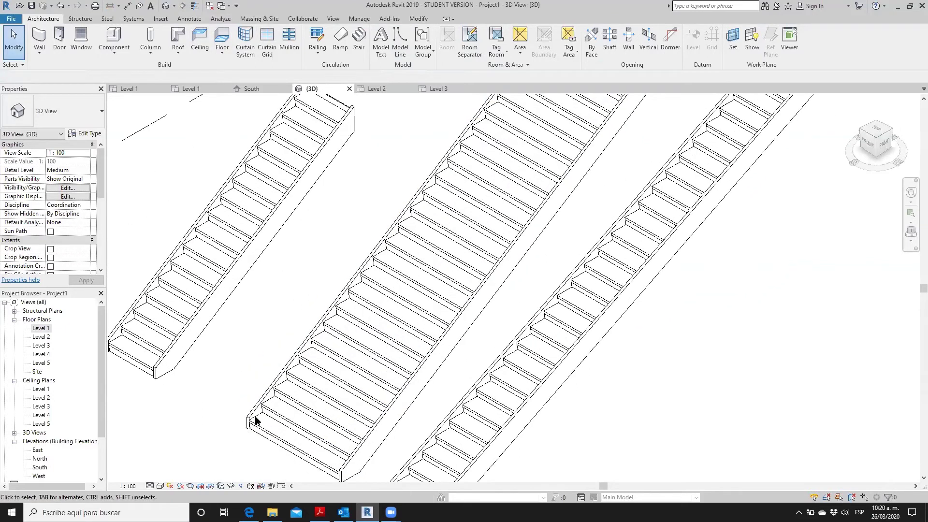
scroll(255, 412, "up", 1)
scroll(256, 412, "up", 1)
scroll(338, 336, "up", 1)
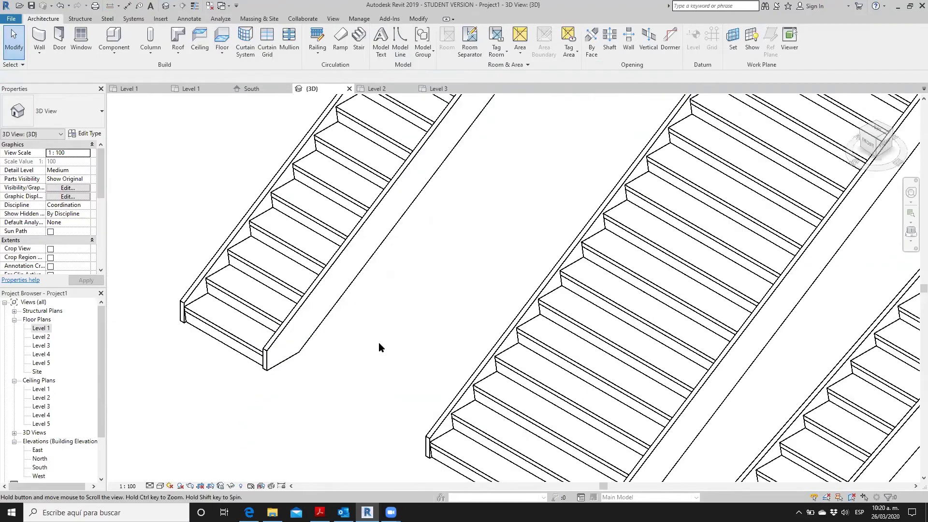
scroll(379, 342, "up", 1)
scroll(268, 299, "up", 2)
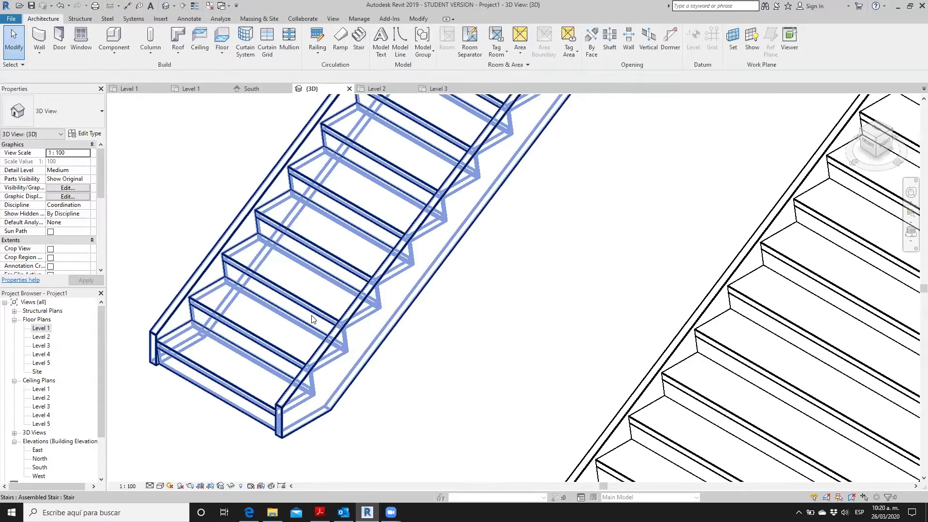
scroll(292, 332, "down", 3)
scroll(291, 331, "down", 2)
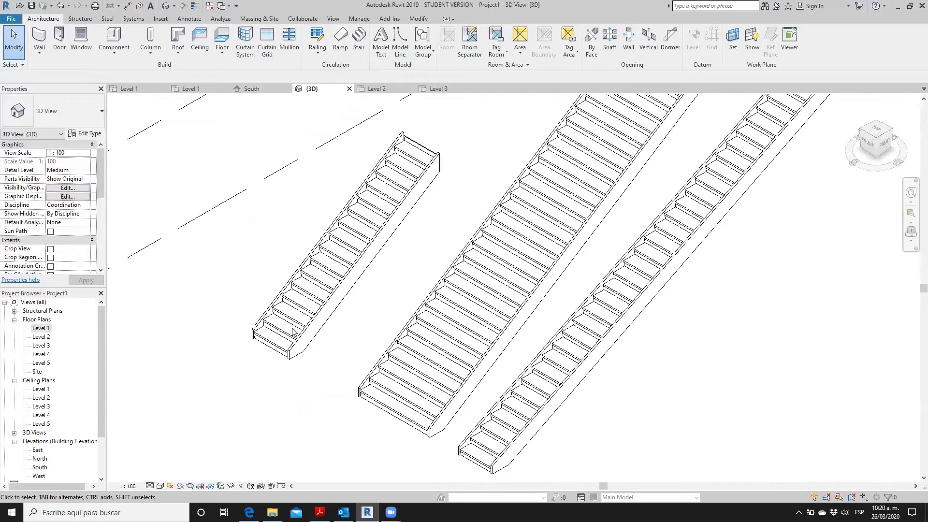
Step: Change the short left stair's type to Cast-In-Place Stair: Monolithic Stair
left_click(324, 313)
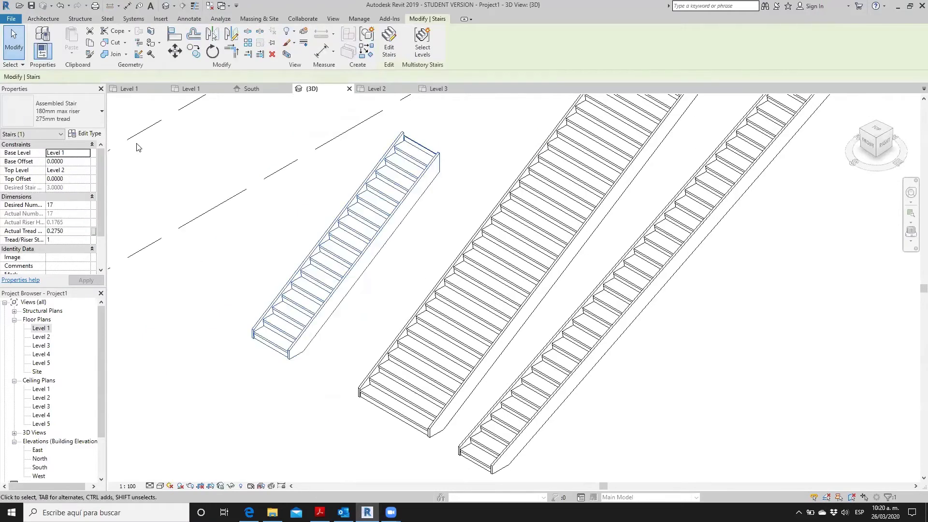
left_click(79, 111)
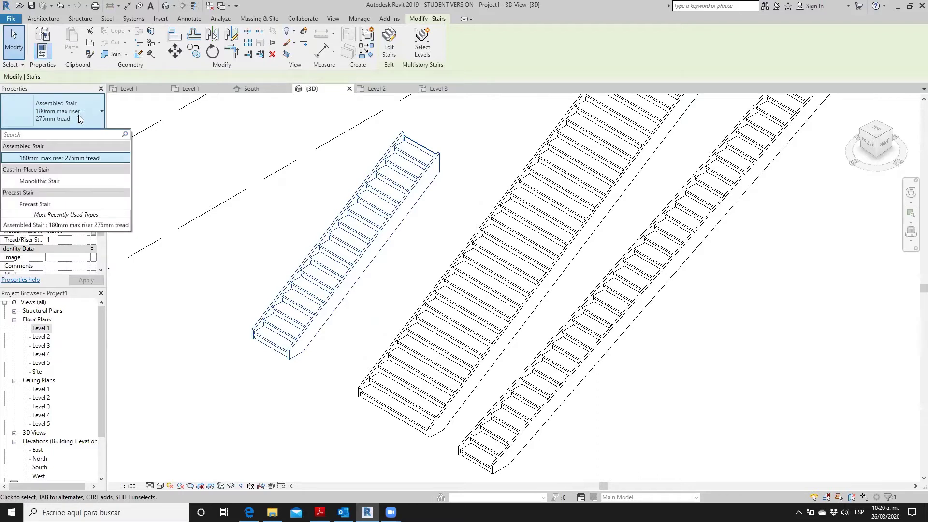
left_click(64, 180)
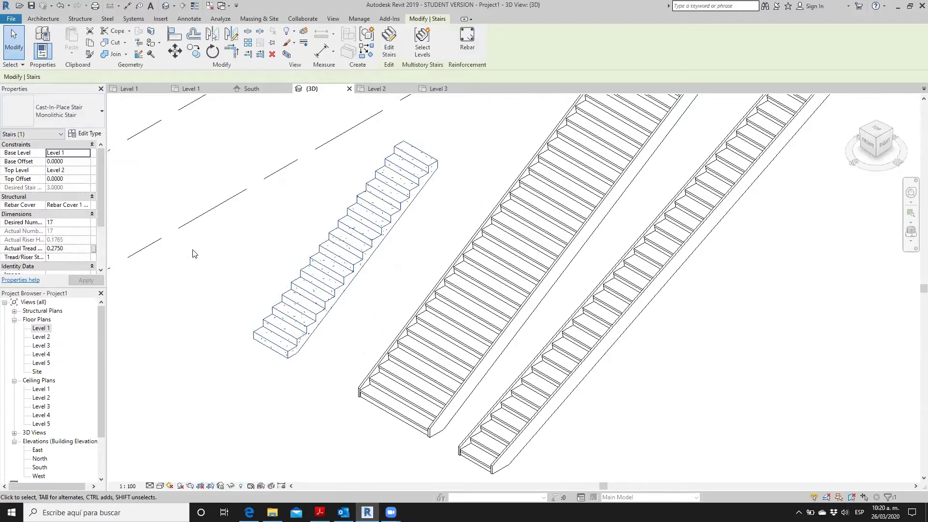
left_click(243, 263)
Step: Zoom around to check the converted stair, then open the Level 1 floor plan
scroll(243, 263, "down", 1)
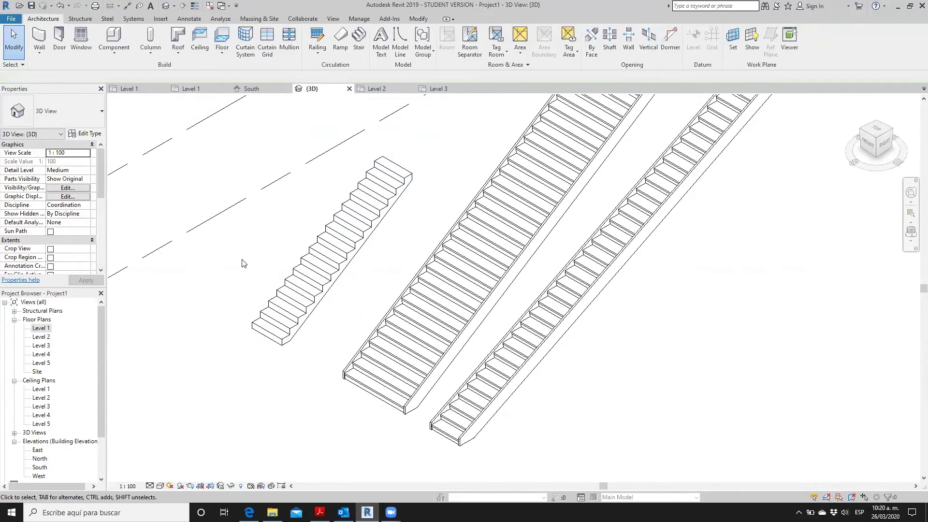
scroll(342, 265, "up", 1)
scroll(341, 263, "up", 1)
scroll(343, 266, "up", 1)
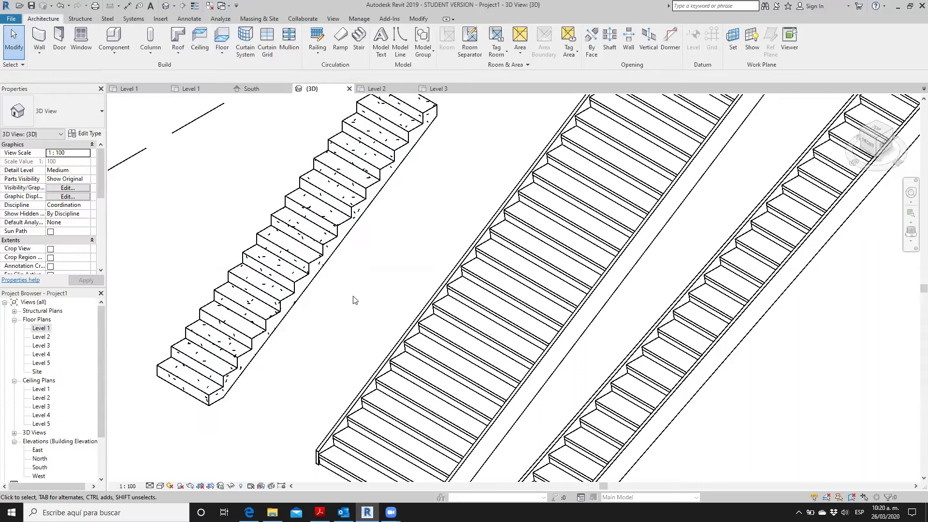
scroll(323, 277, "down", 2)
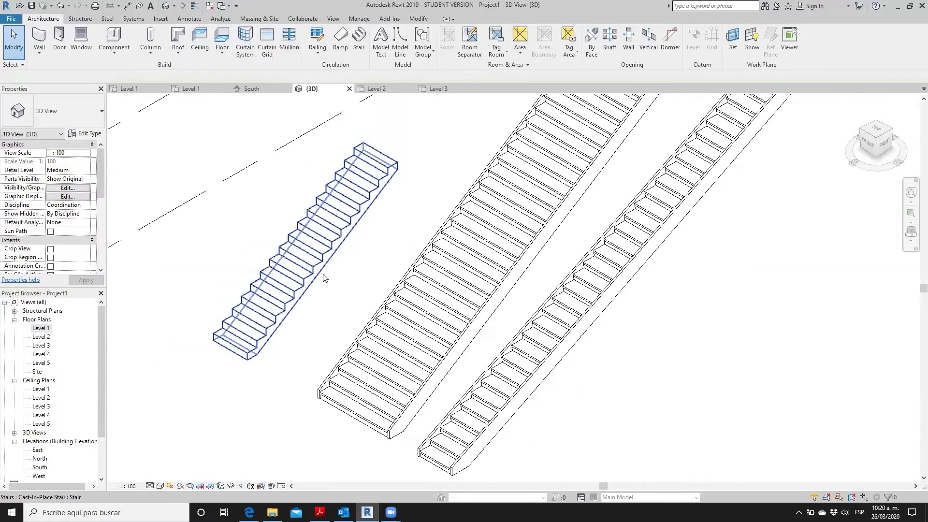
scroll(329, 312, "down", 2)
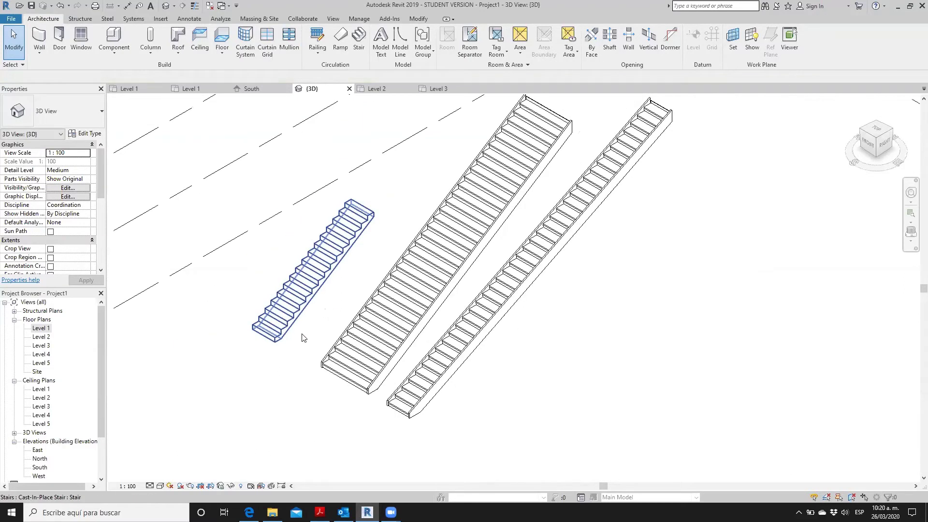
double_click(39, 328)
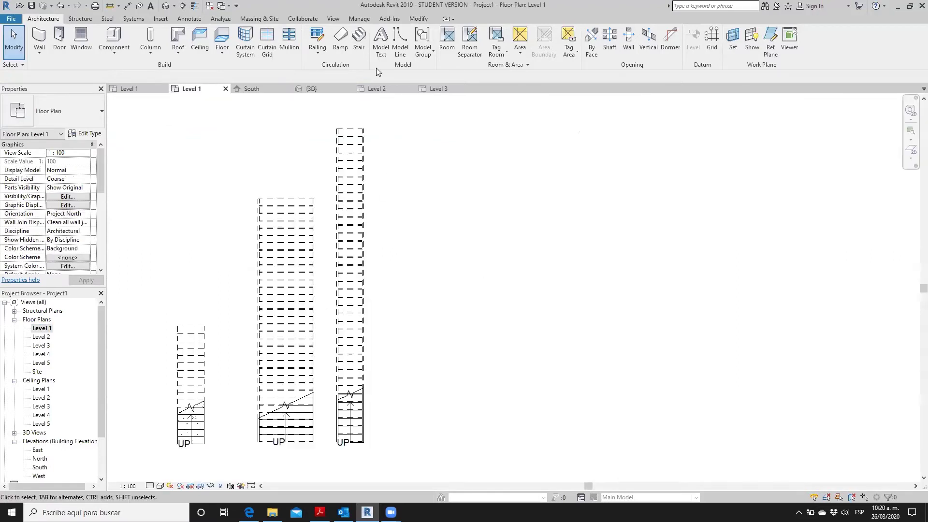
Step: Start a new stair with 1.5 run width, top level Level 2, and Monolithic Stair type
left_click(360, 47)
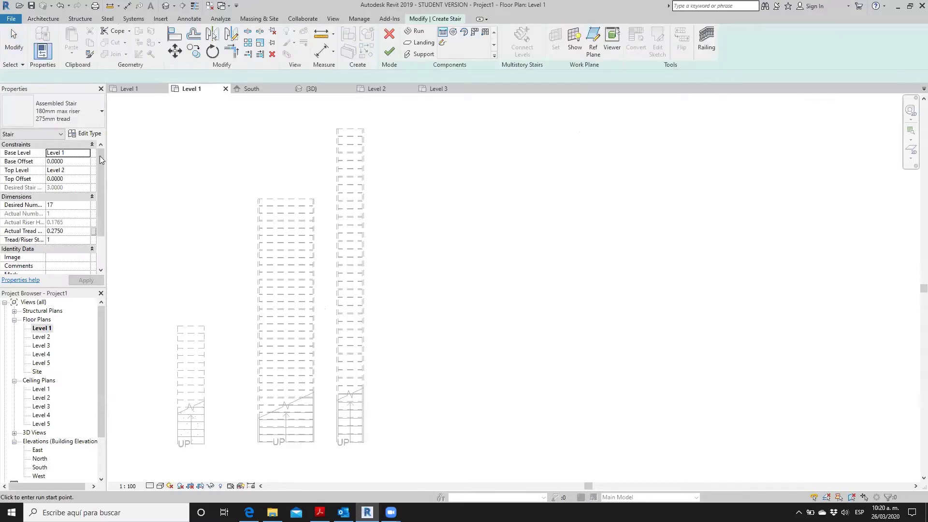
left_click(287, 77)
double_click(287, 76)
type("1.5")
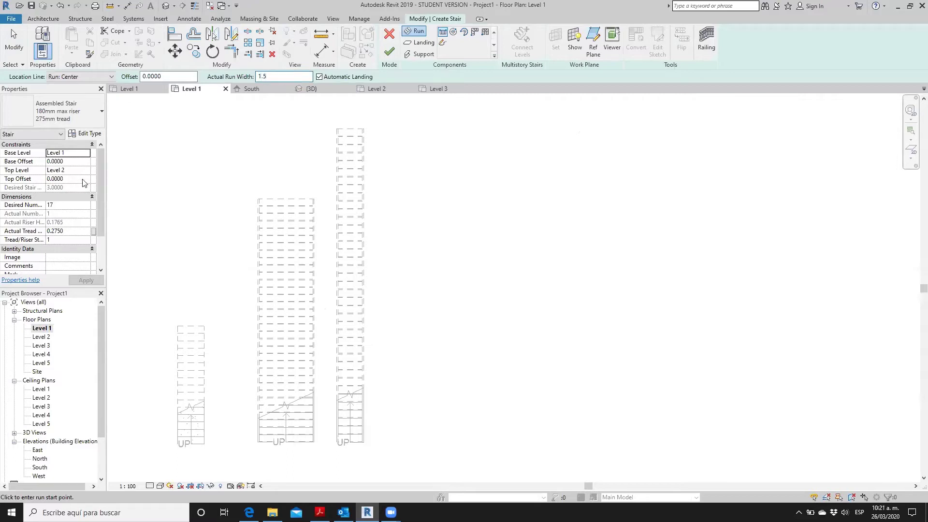
left_click(84, 170)
left_click(68, 193)
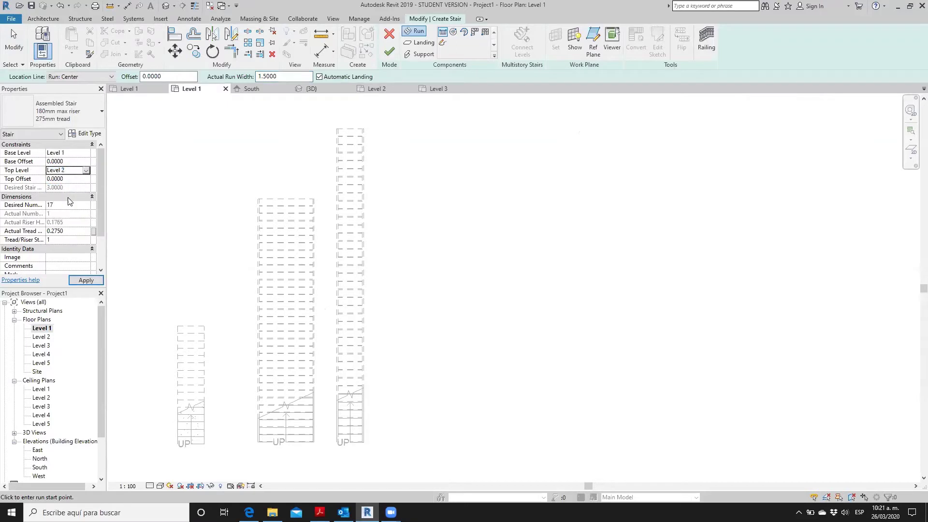
left_click(88, 114)
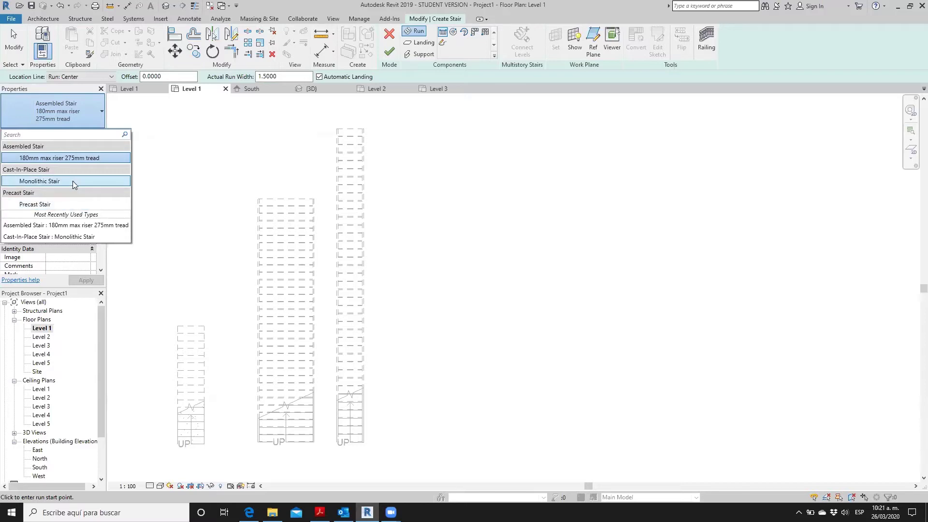
left_click(70, 181)
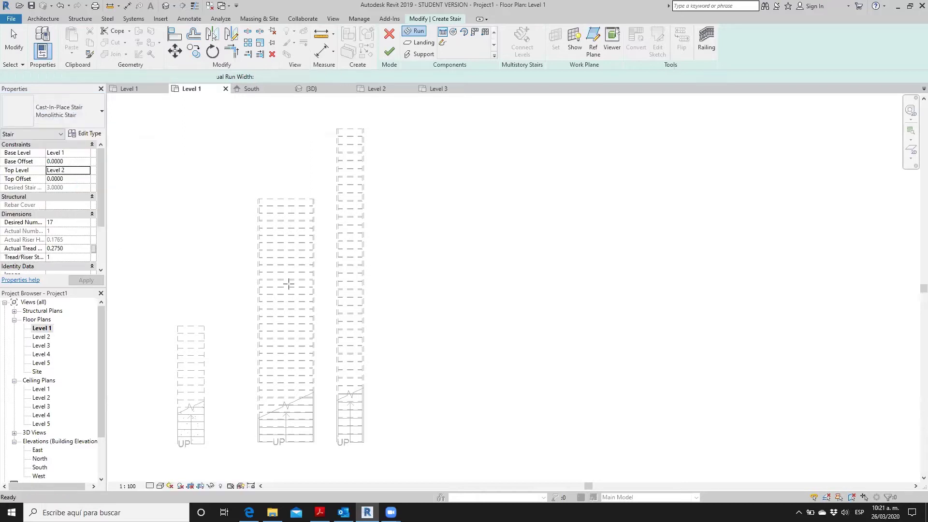
Step: Draw the 17-riser run right of the existing stairs and finish the stair
left_click(410, 442)
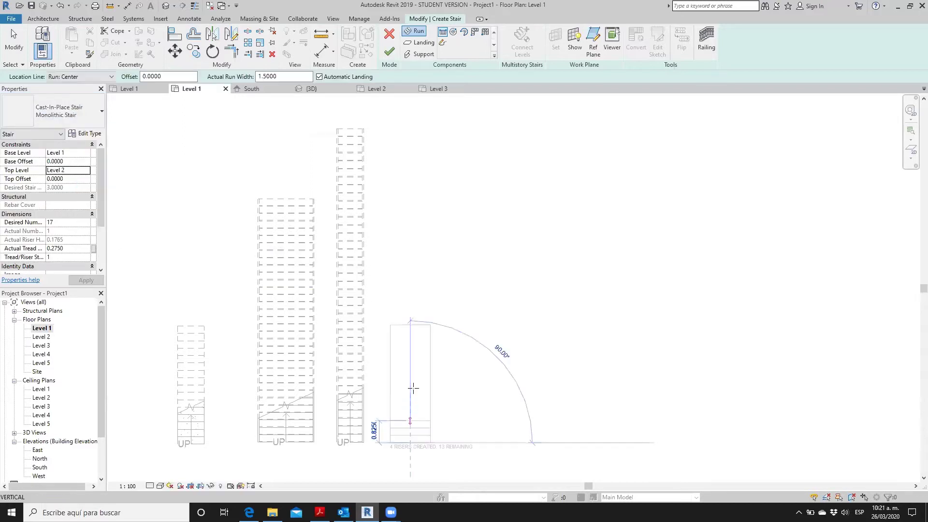
left_click(410, 305)
key("Escape")
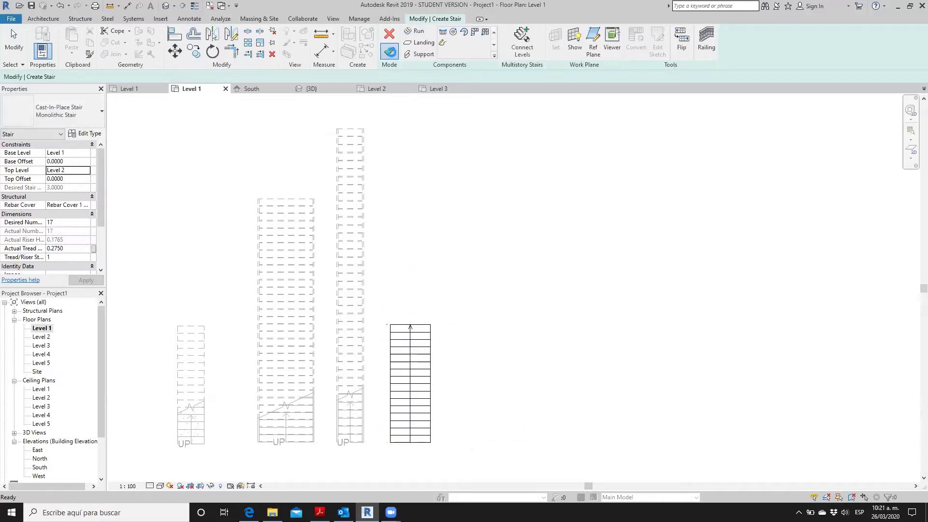
left_click(389, 51)
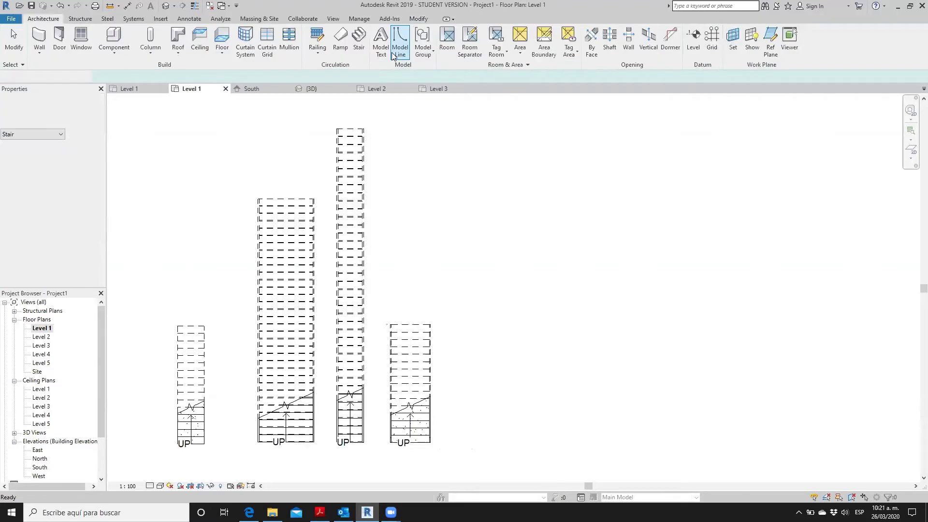
Step: In the 3D view, delete the new monolithic stair's railing, then return to the Level 1 plan
left_click(164, 6)
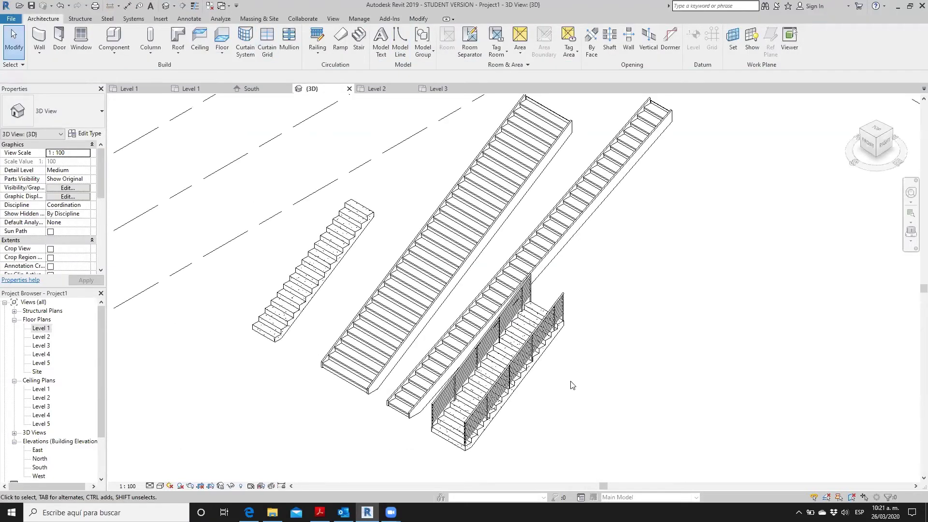
scroll(542, 389, "up", 2)
scroll(548, 395, "up", 1)
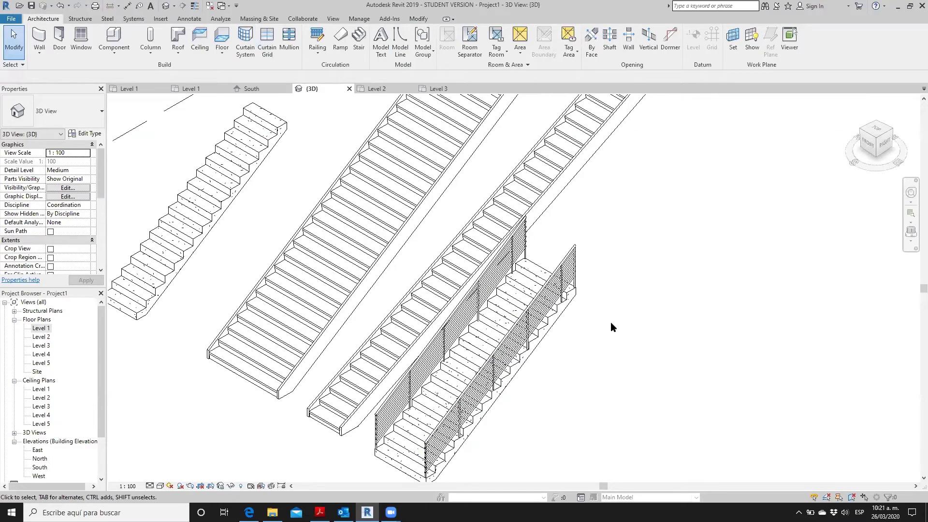
left_click(570, 256)
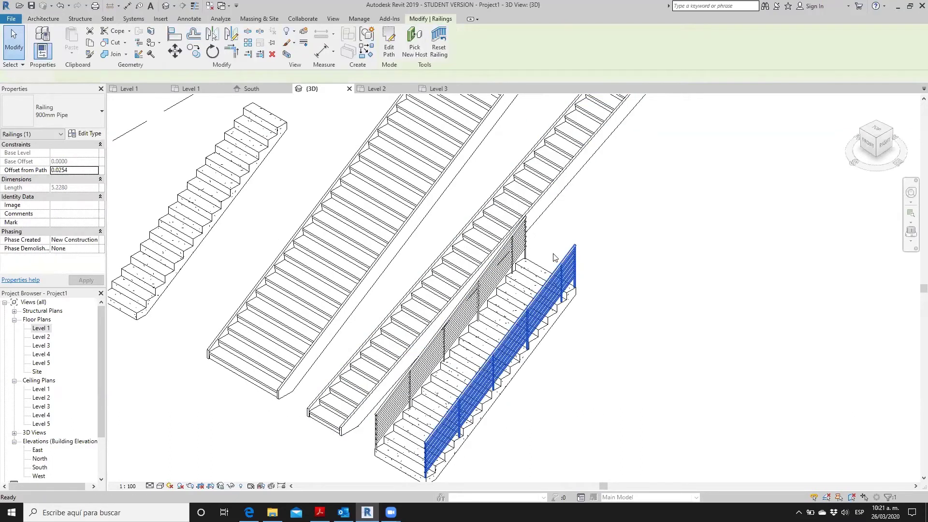
key("Delete")
key("Delete")
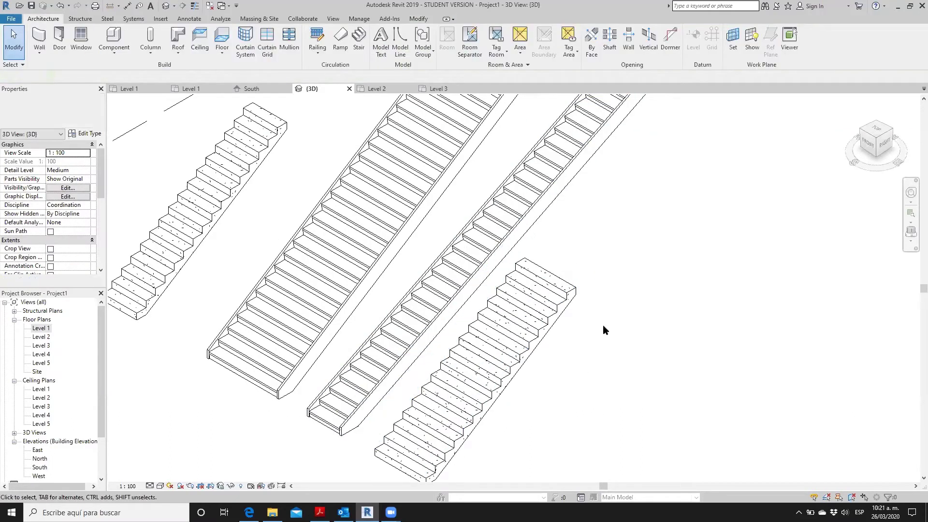
scroll(522, 402, "up", 1)
scroll(528, 385, "up", 1)
scroll(484, 411, "up", 1)
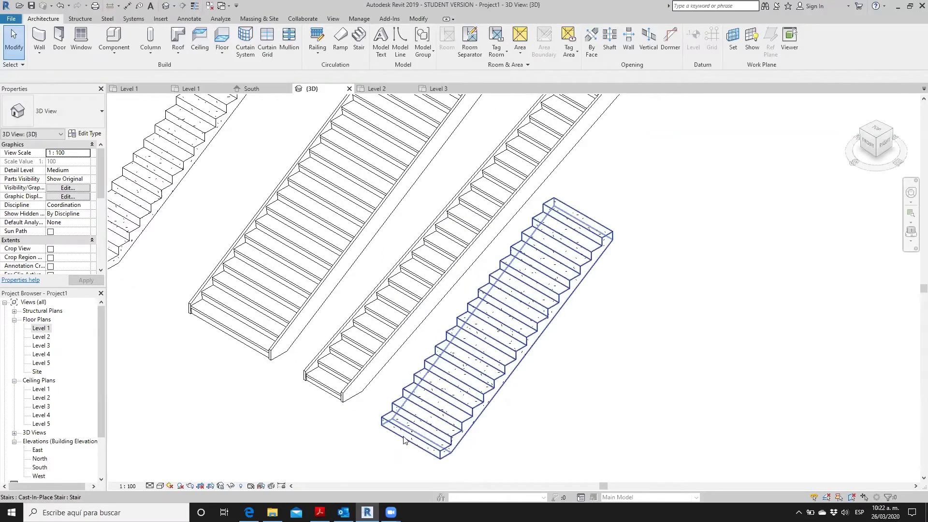
key("ctrl+Tab")
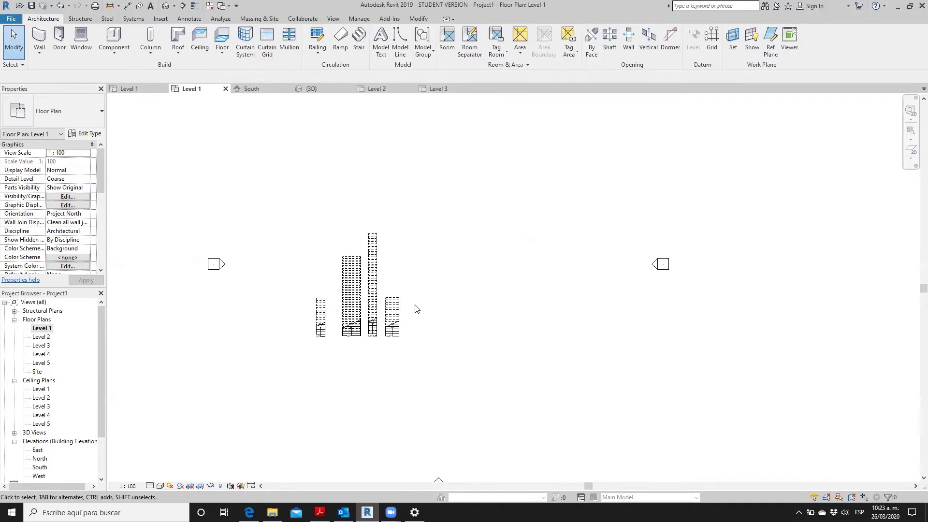
Step: Start a new stair rising from Level 1 to Level 5 with 0.3000 tread depth
scroll(426, 317, "down", 2)
scroll(435, 324, "up", 3)
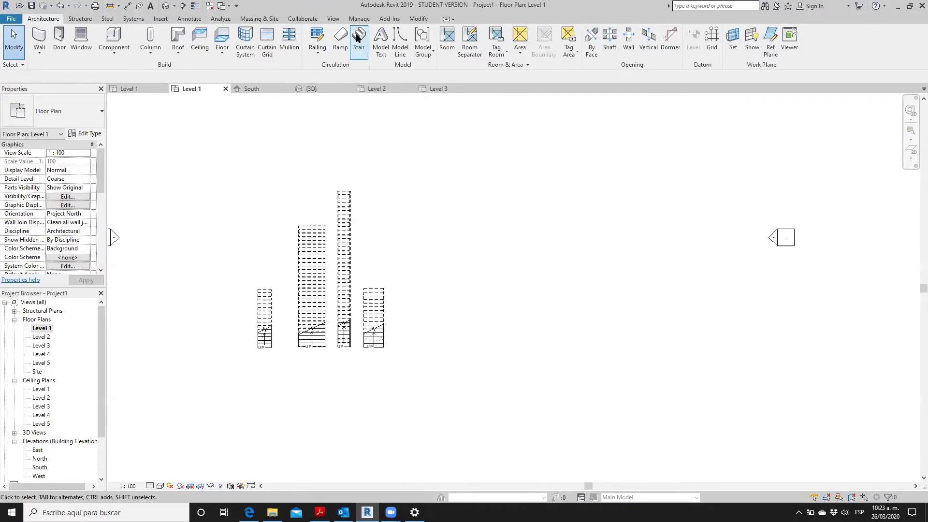
left_click(359, 39)
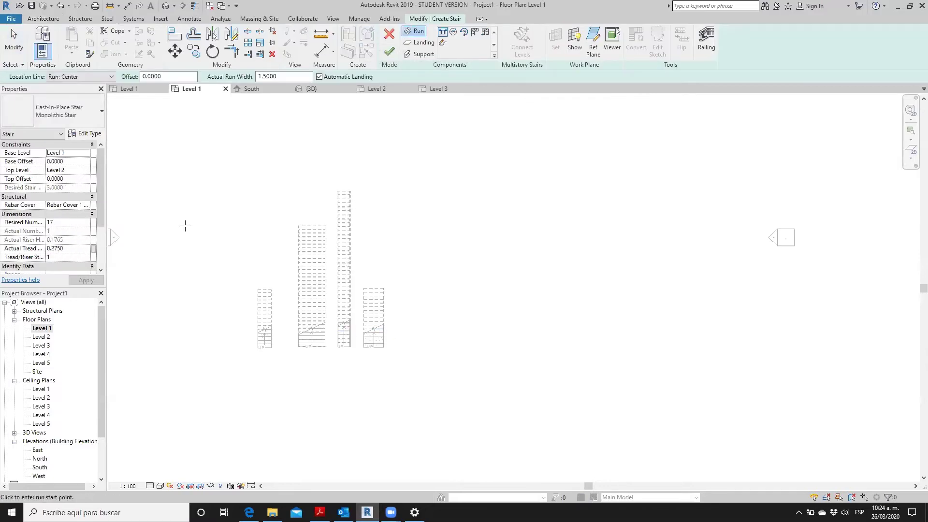
left_click(87, 172)
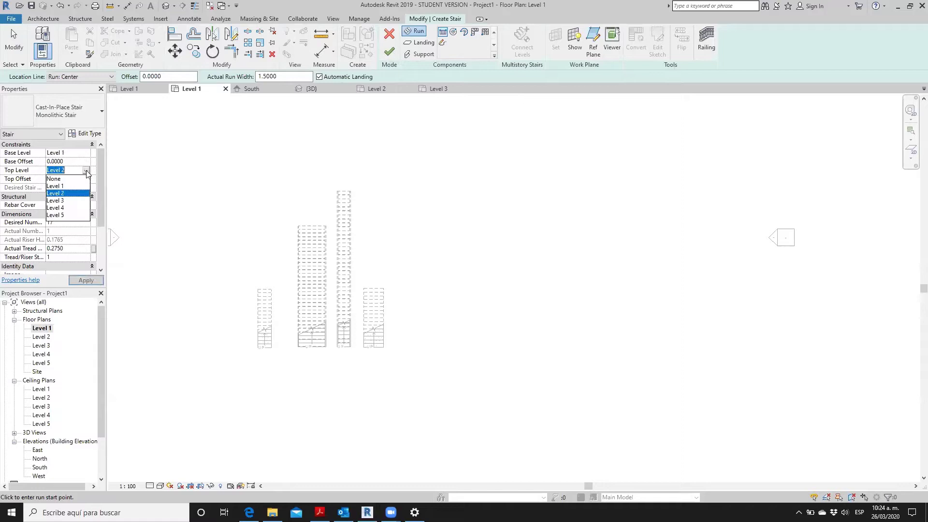
left_click(60, 216)
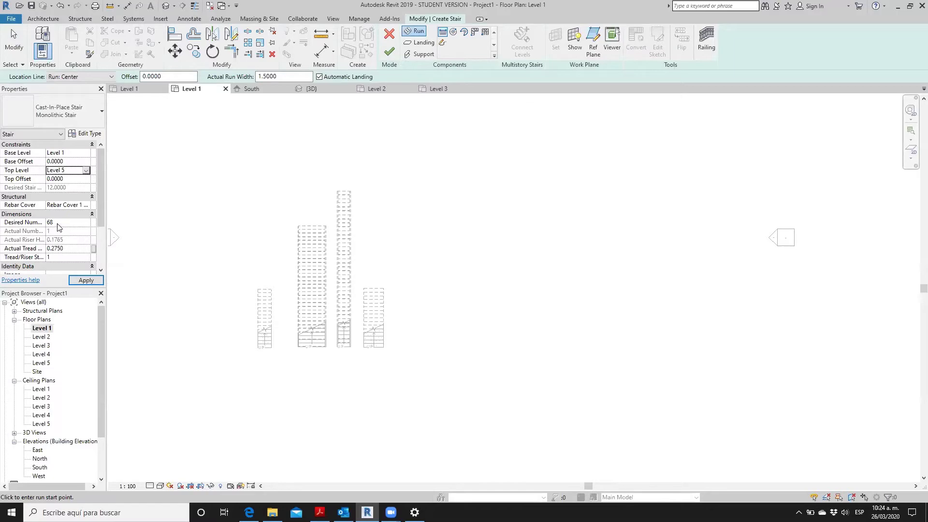
left_click(85, 249)
type(".3")
key("Return")
Step: Set the desired risers to 70, pan to free space, and return to the Run tool
left_click(87, 221)
type("70")
left_click(86, 280)
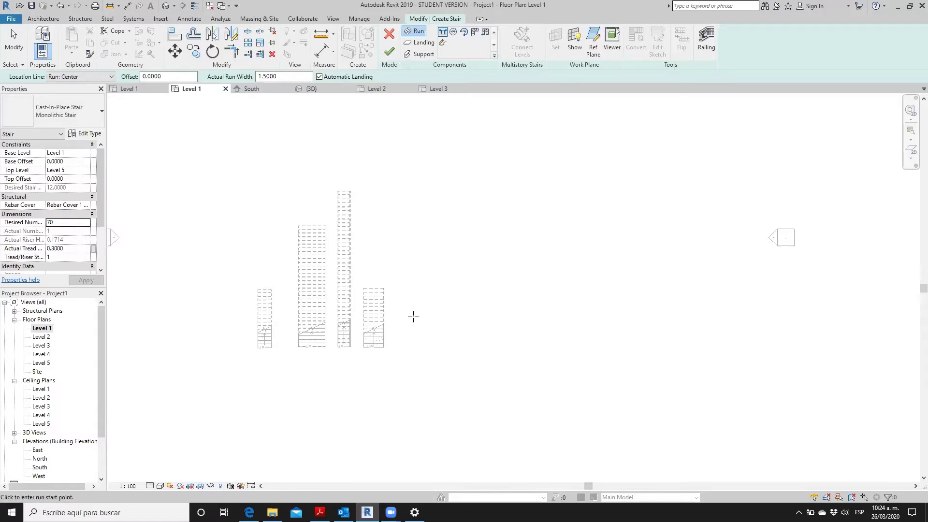
scroll(407, 338, "up", 1)
scroll(406, 338, "up", 1)
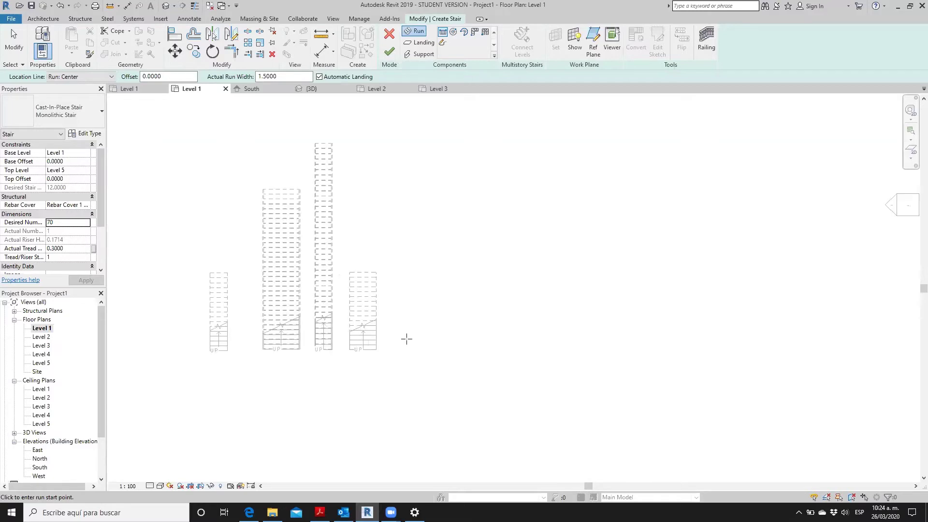
mouse_move(435, 323)
middle_mouse_down()
mouse_move(424, 341)
mouse_move(408, 342)
mouse_move(415, 345)
middle_mouse_up()
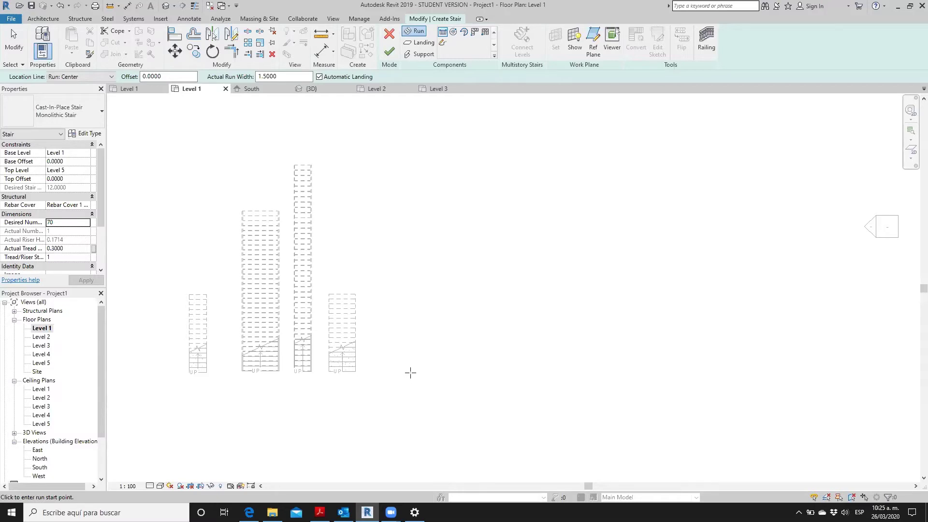
scroll(410, 271, "up", 3)
key("Escape")
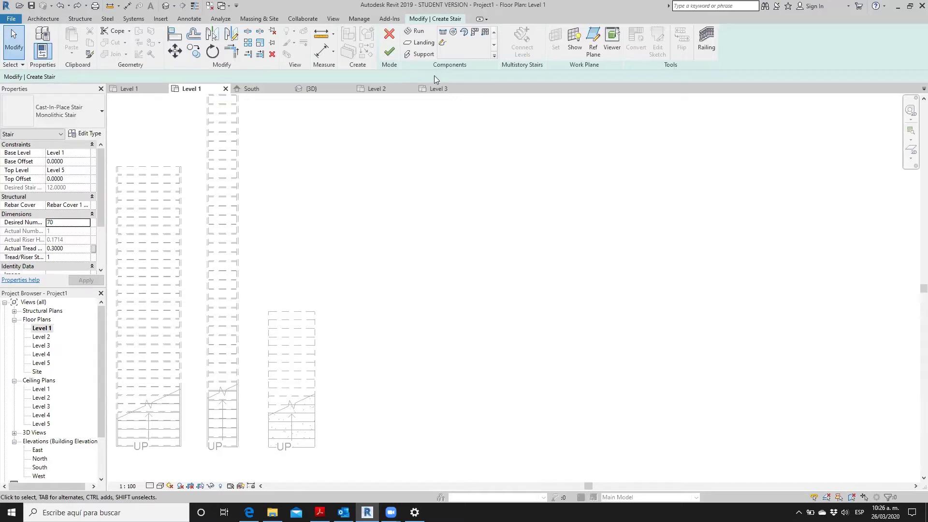
left_click(418, 32)
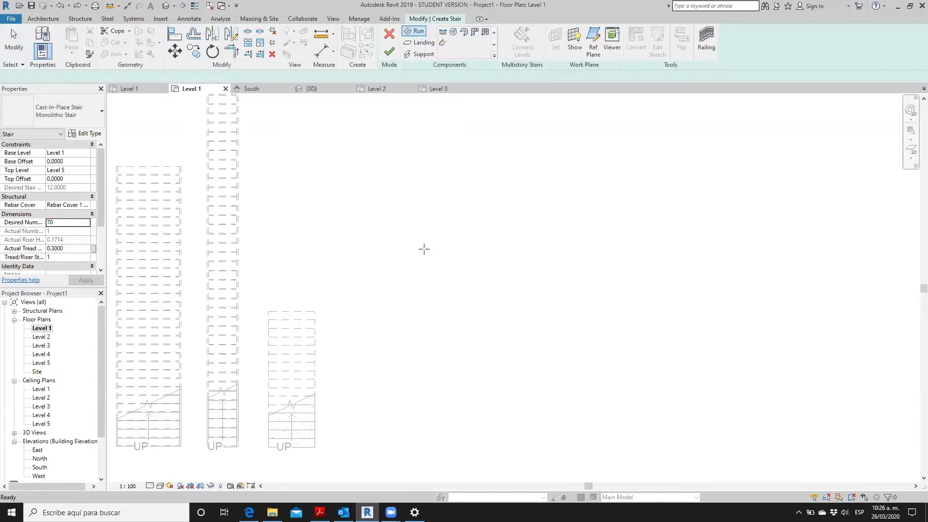
left_click(419, 33)
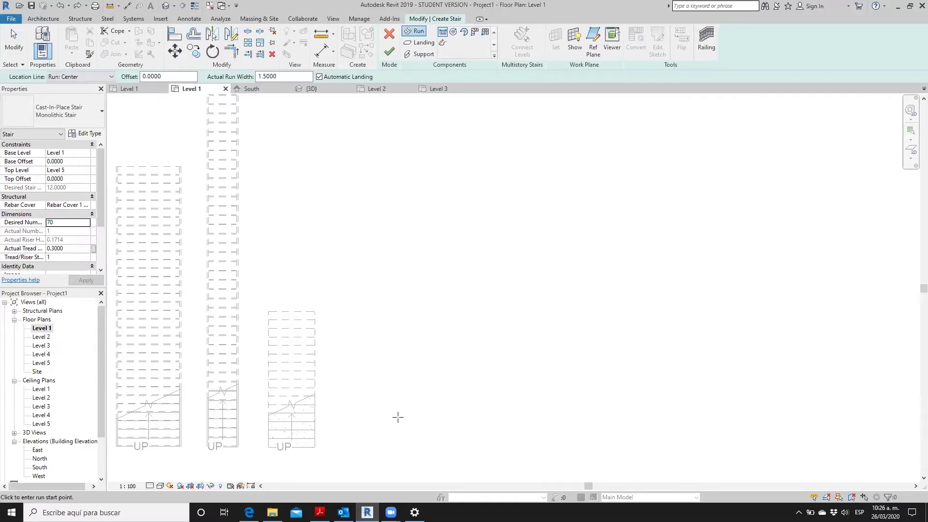
Step: Draw the first upward runs right of the existing stairs, reaching 20 risers
left_click(397, 447)
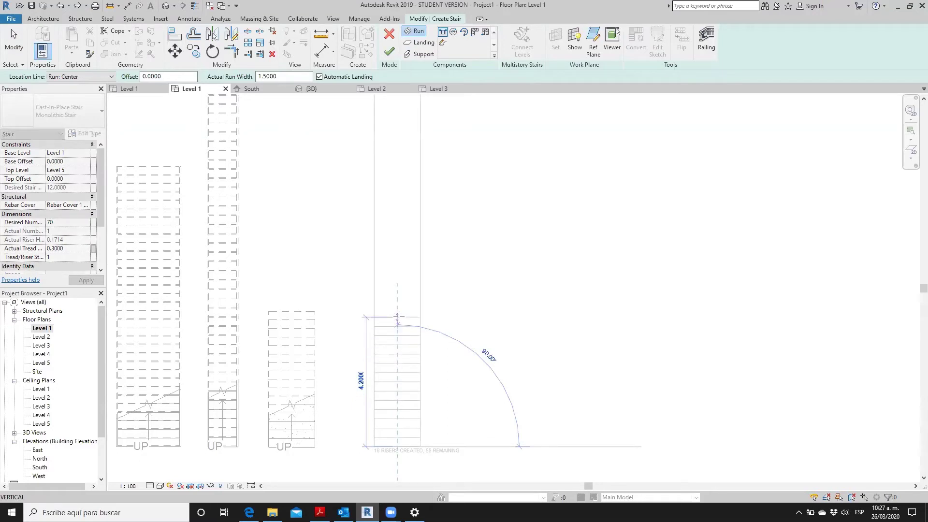
left_click(398, 317)
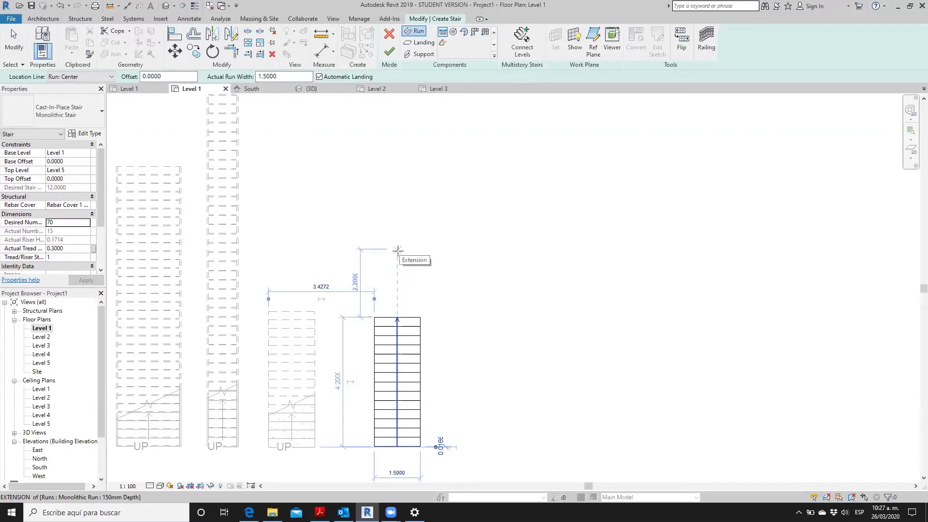
scroll(401, 252, "up", 2)
scroll(401, 252, "up", 1)
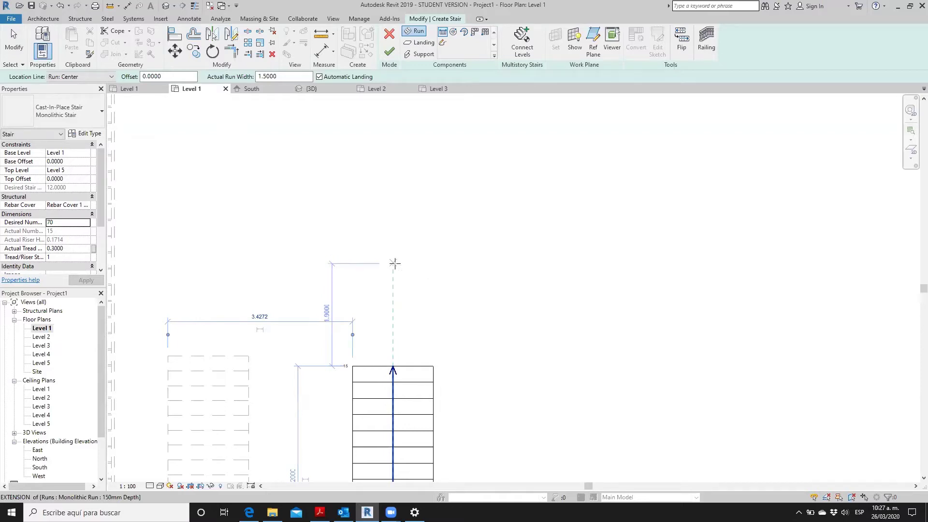
left_click(394, 263)
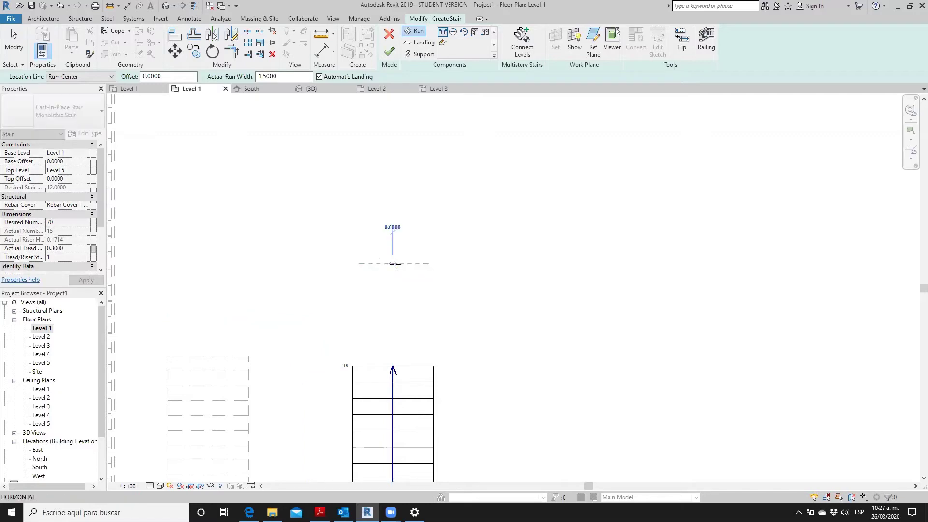
scroll(394, 264, "down", 1)
scroll(390, 236, "down", 1)
scroll(391, 227, "down", 1)
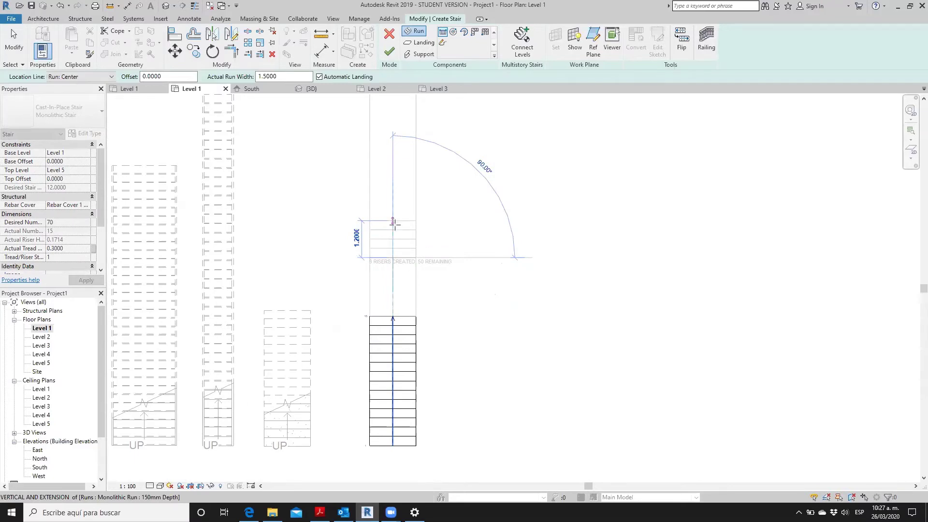
middle_click_drag(394, 223, 387, 254)
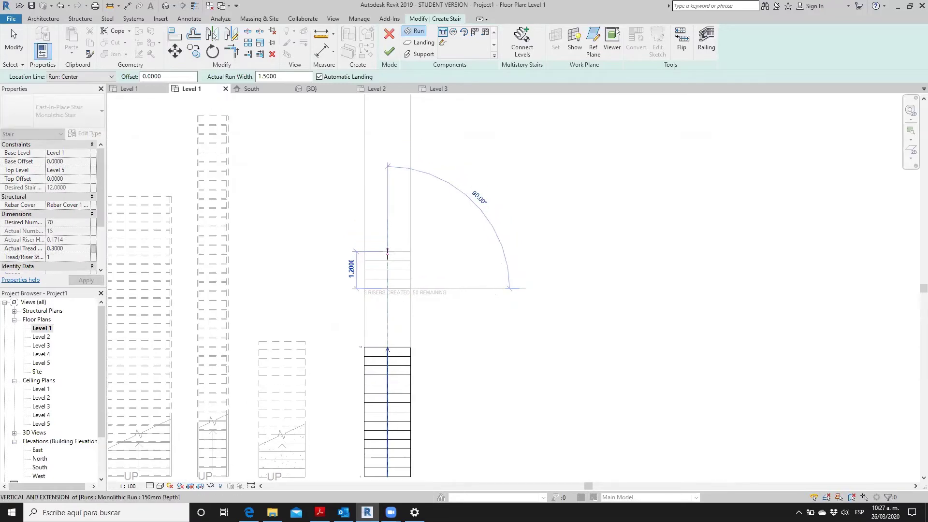
left_click(387, 253)
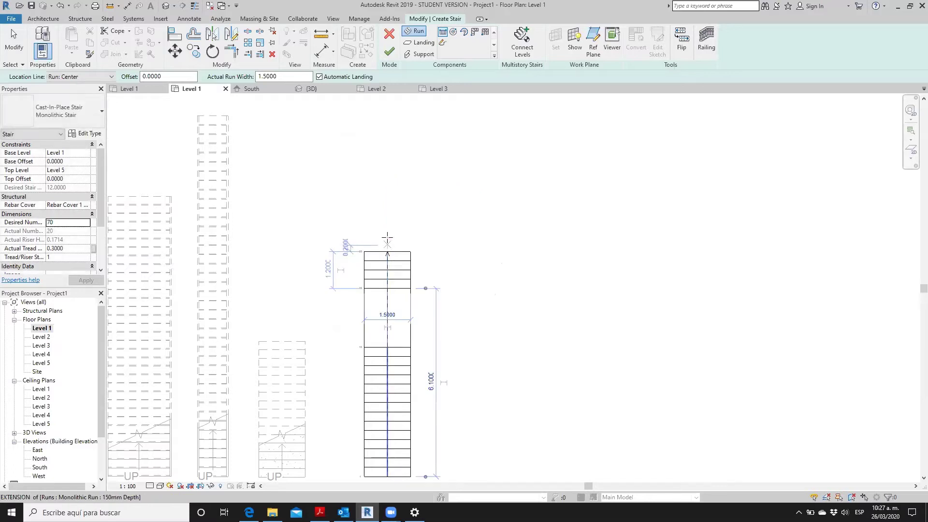
Step: Continue straight up to 25 risers, then add a corner landing and runs heading right
left_click(388, 203)
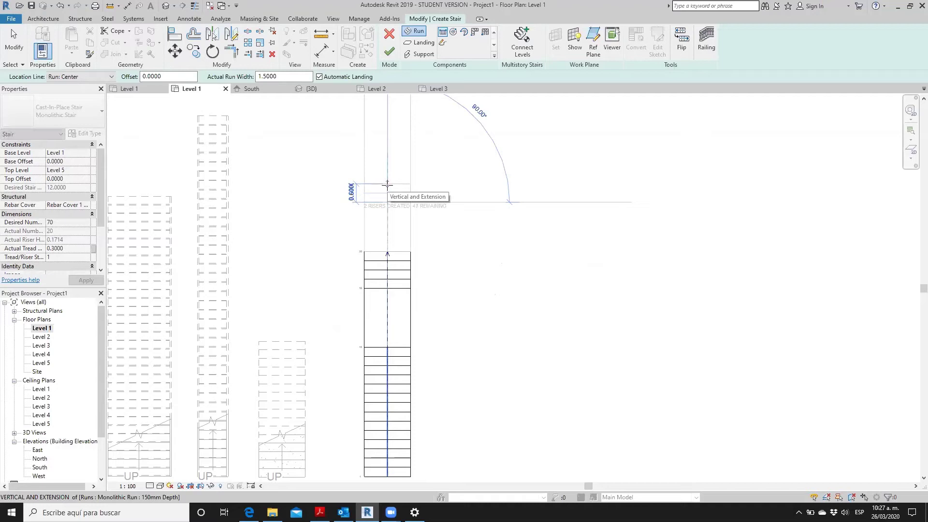
scroll(385, 299, "up", 2)
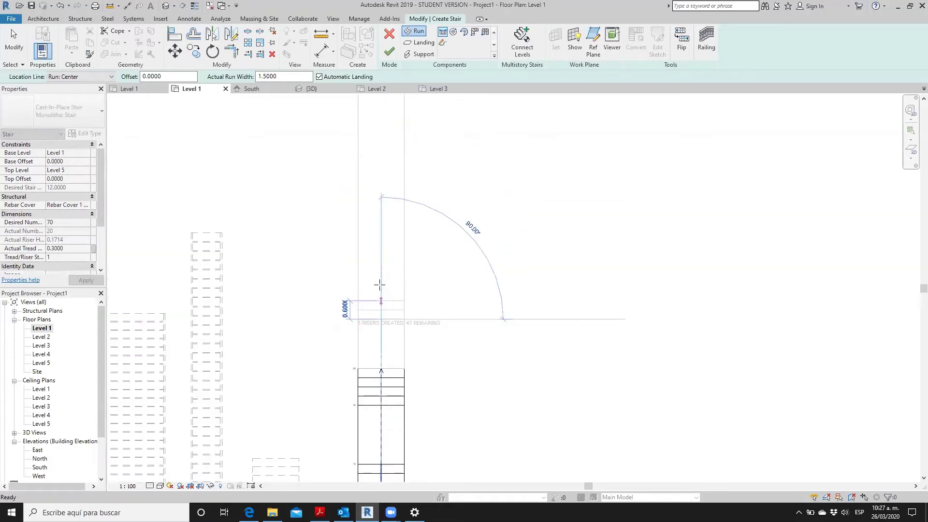
scroll(381, 284, "up", 1)
scroll(381, 282, "up", 1)
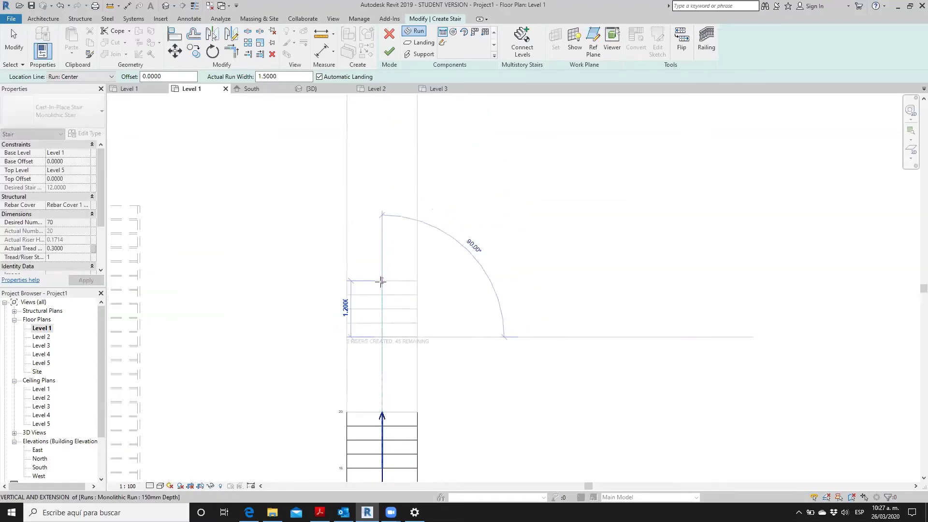
left_click(381, 280)
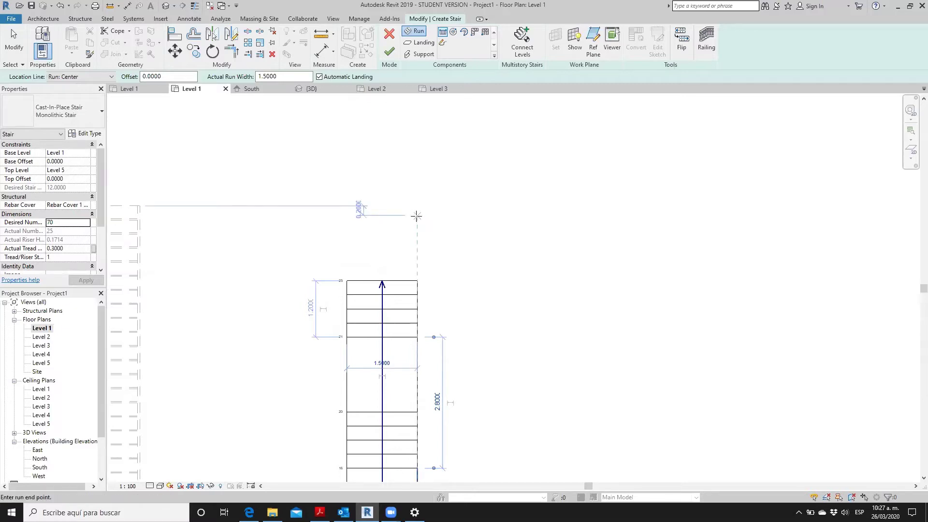
left_click(417, 216)
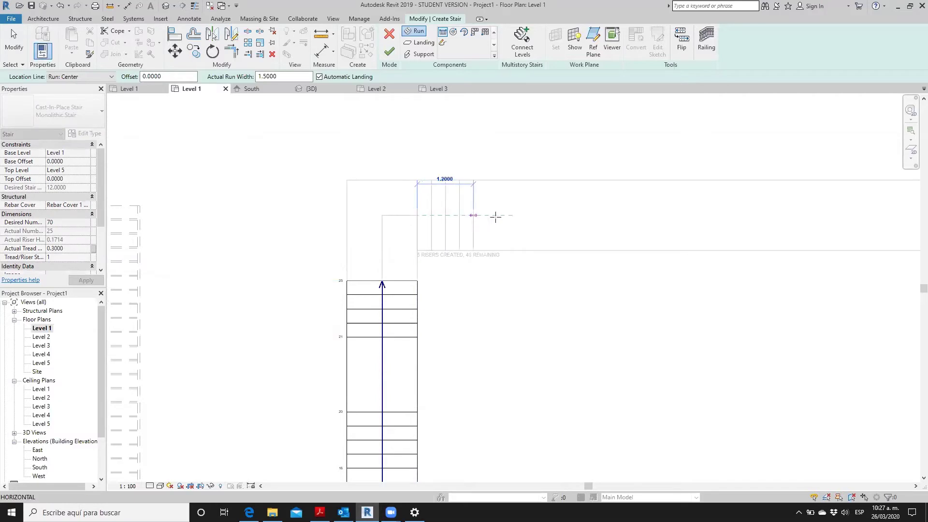
left_click(484, 215)
left_click(586, 216)
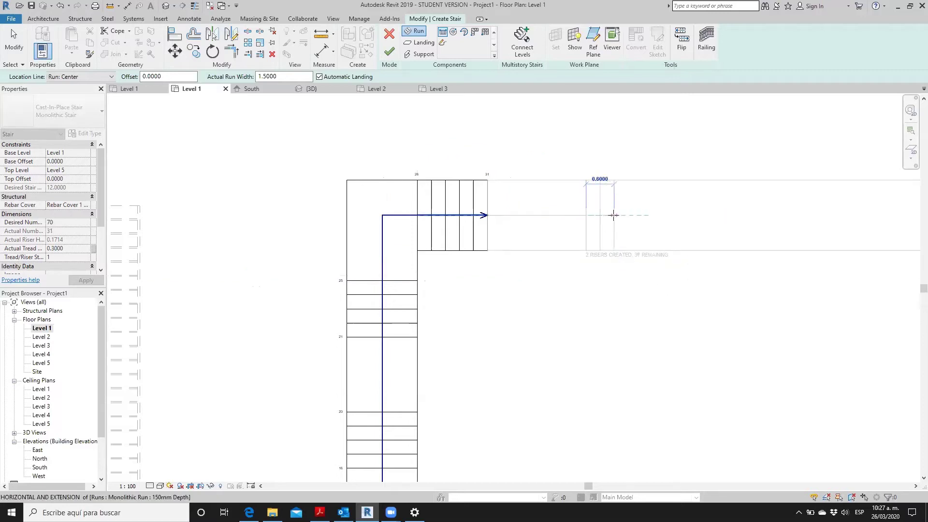
middle_click_drag(609, 216, 533, 199)
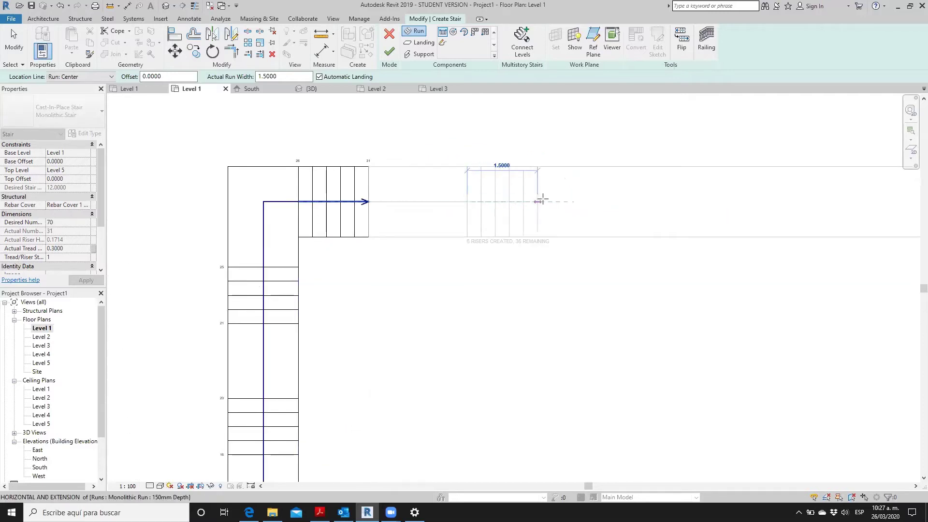
Step: End the rightward run at 6 risers, add a landing, and draw a 2.1000 downward run
left_click(562, 203)
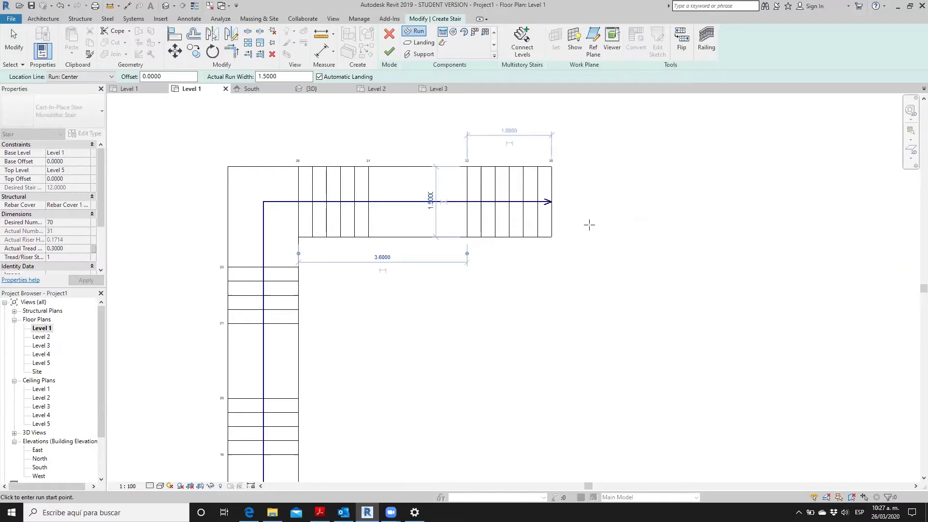
left_click(596, 235)
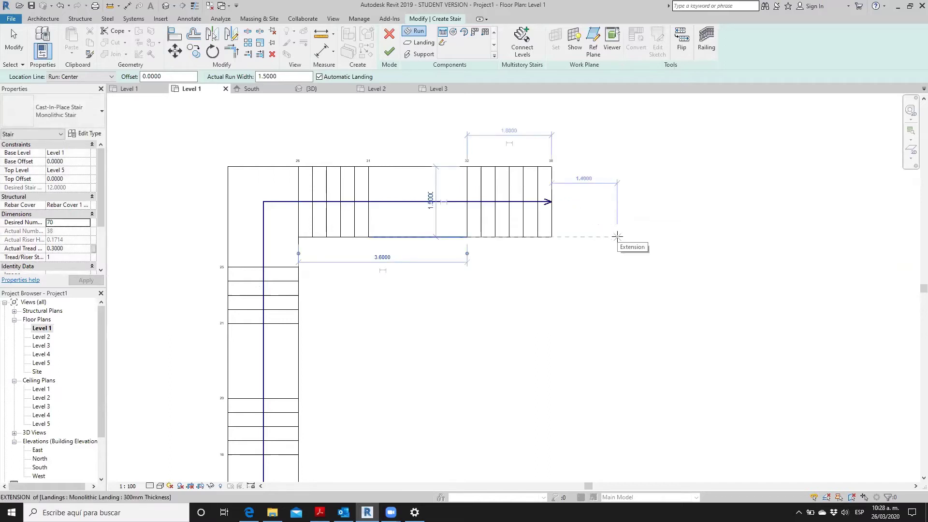
left_click(617, 236)
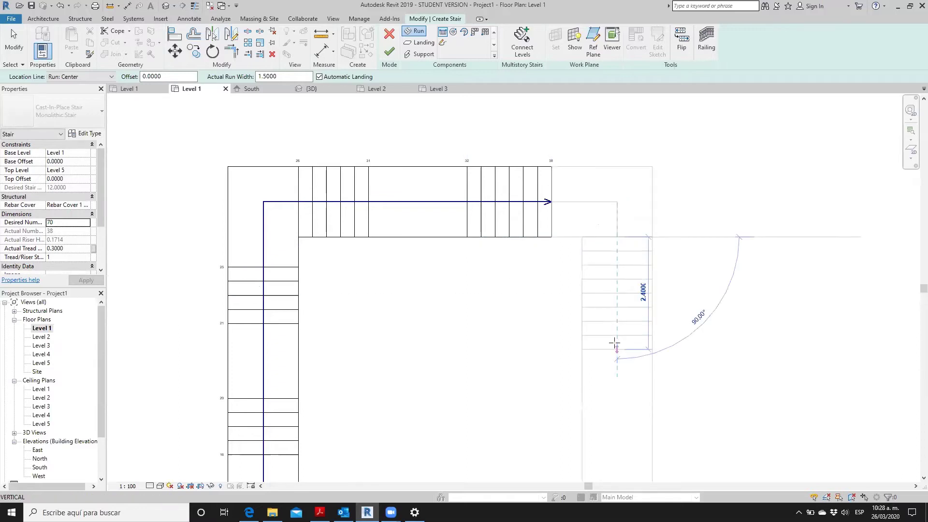
middle_click_drag(614, 343, 579, 281)
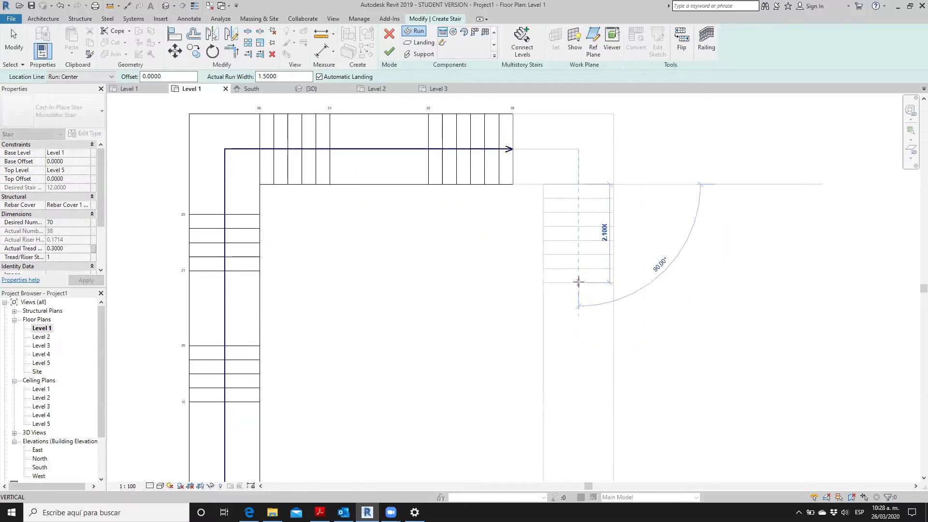
left_click(579, 282)
Step: Add further downward runs with a landing, ending in a short run turning right
scroll(578, 281, "down", 3)
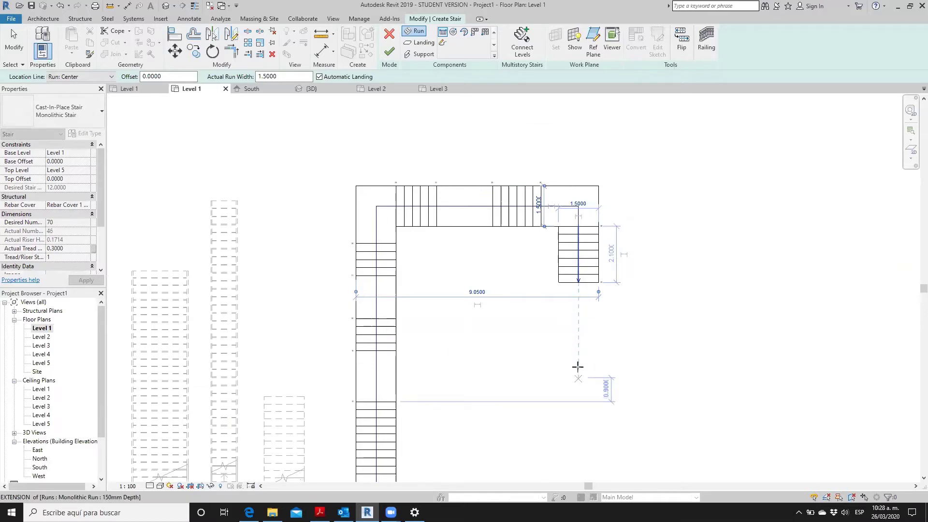
middle_click_drag(577, 386, 550, 229)
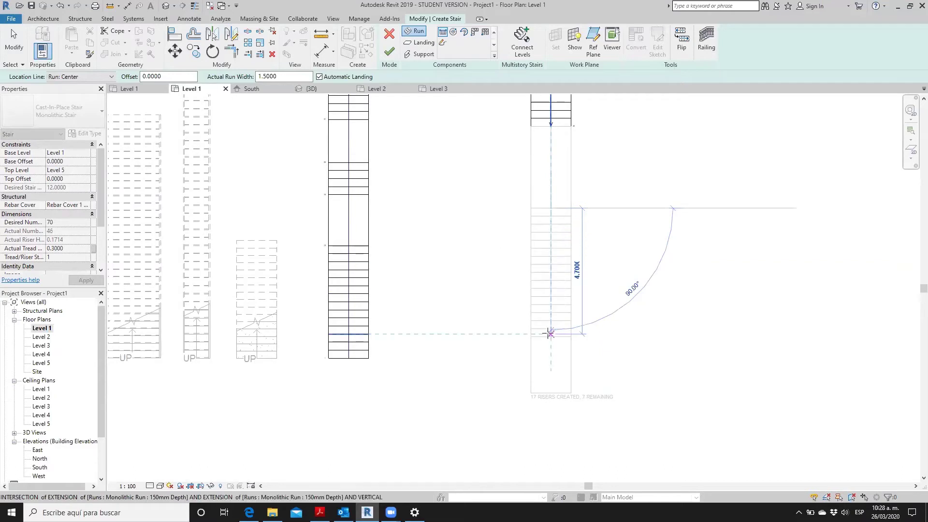
left_click(550, 270)
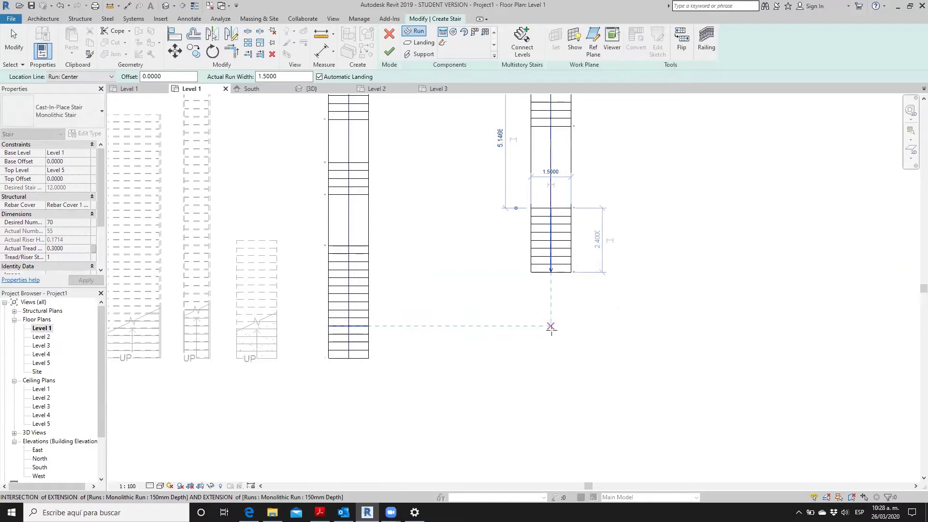
left_click(551, 341)
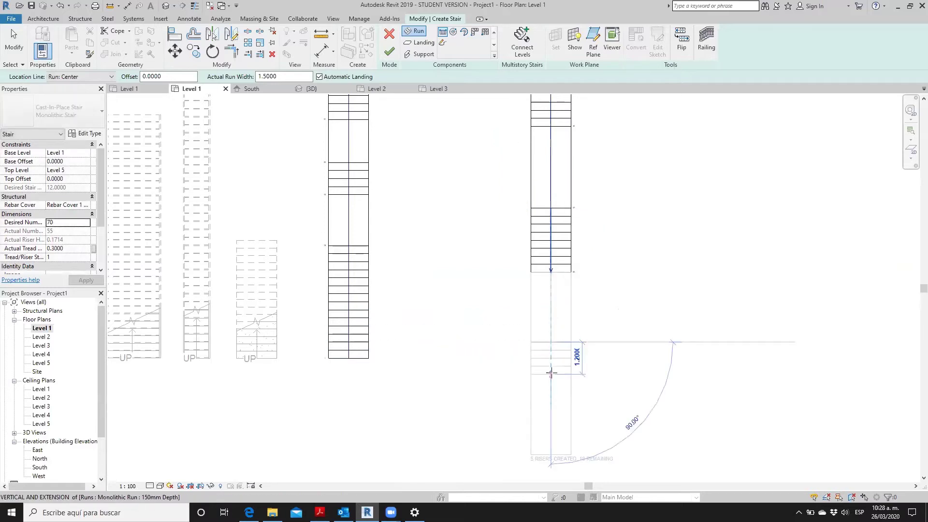
left_click(552, 375)
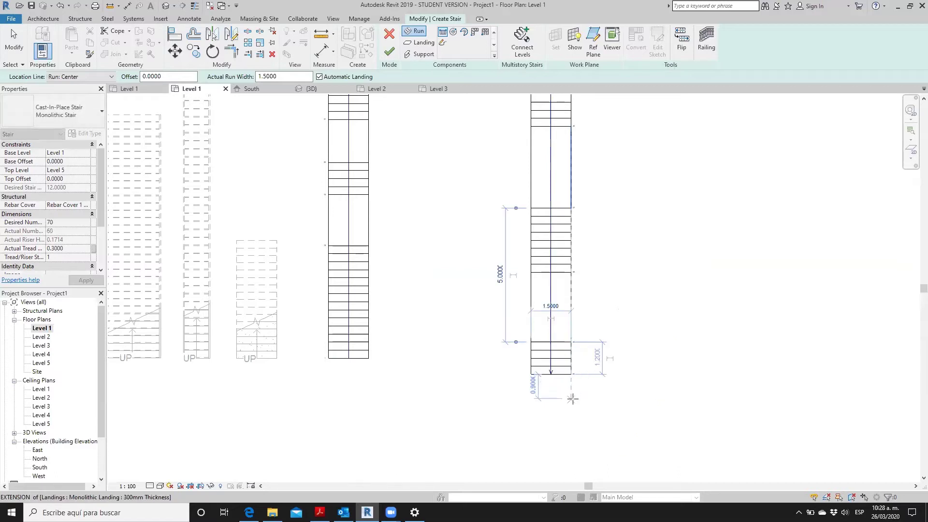
left_click(572, 395)
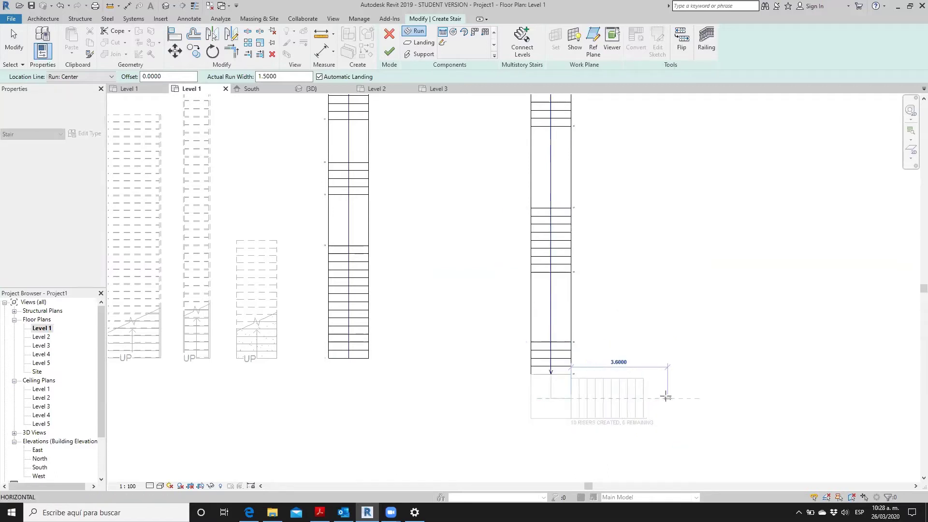
left_click(666, 397)
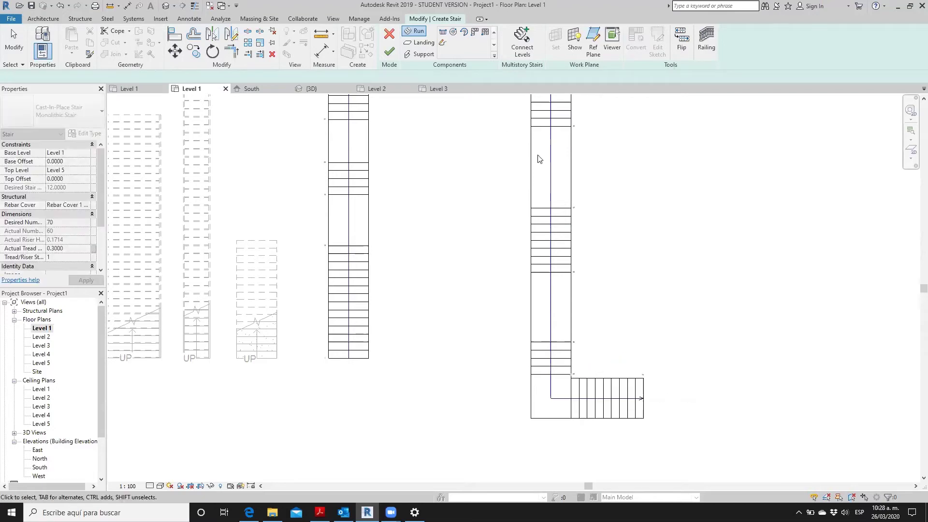
key("Escape")
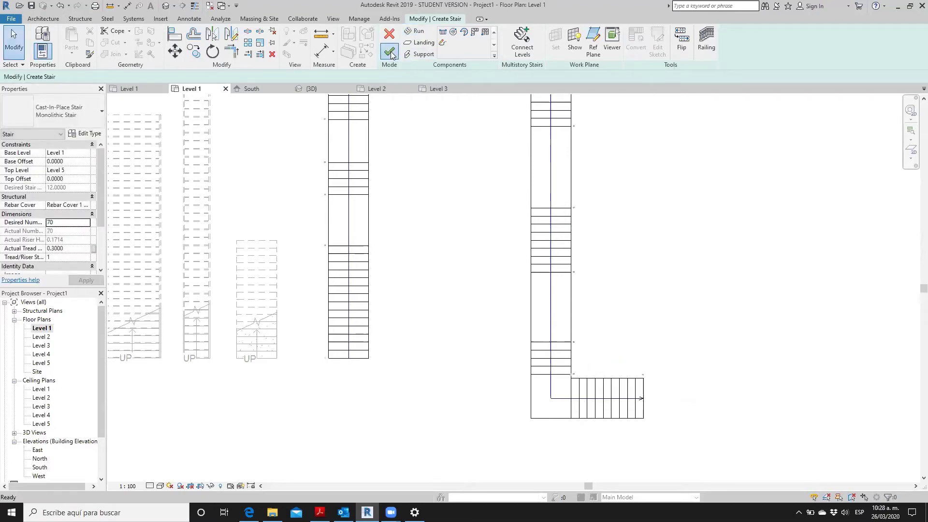
Step: Finish the multi-run stair and view all stairs in the default 3D view
left_click(390, 51)
scroll(442, 301, "down", 2)
scroll(443, 301, "down", 1)
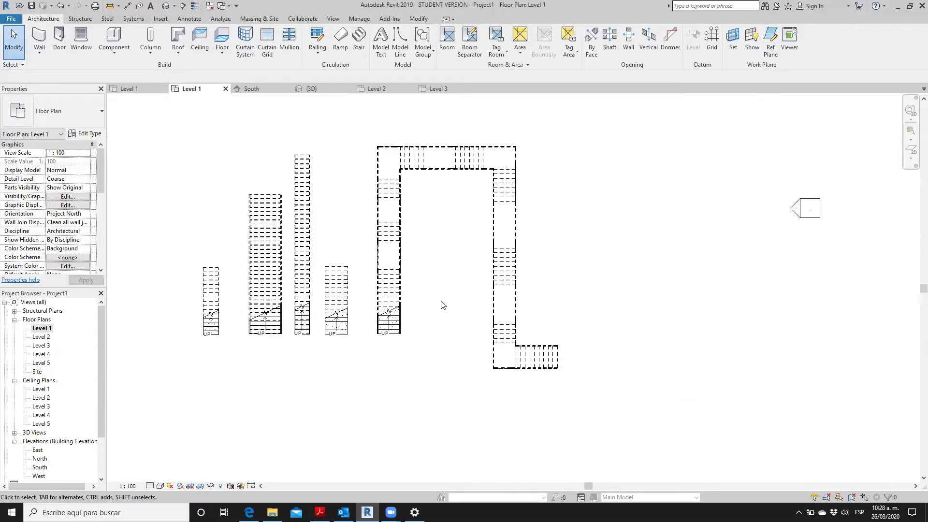
left_click(165, 8)
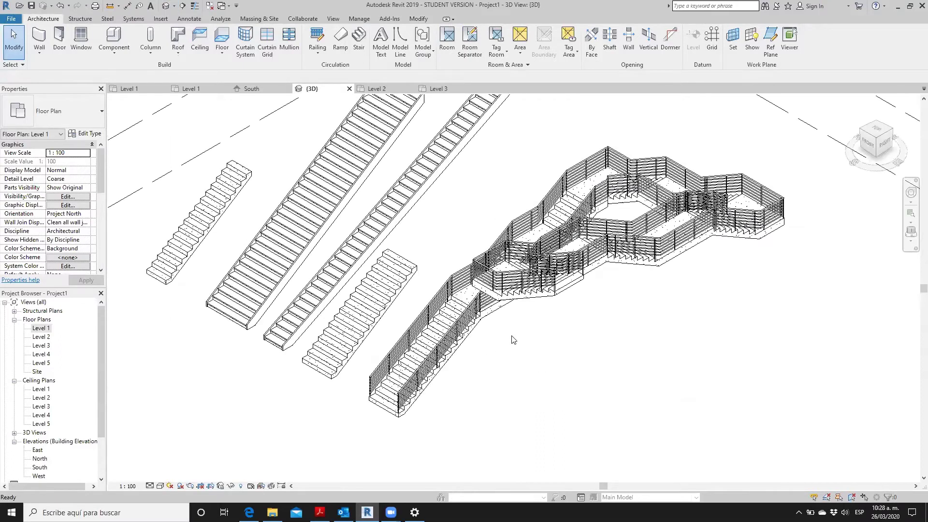
scroll(615, 202, "up", 2)
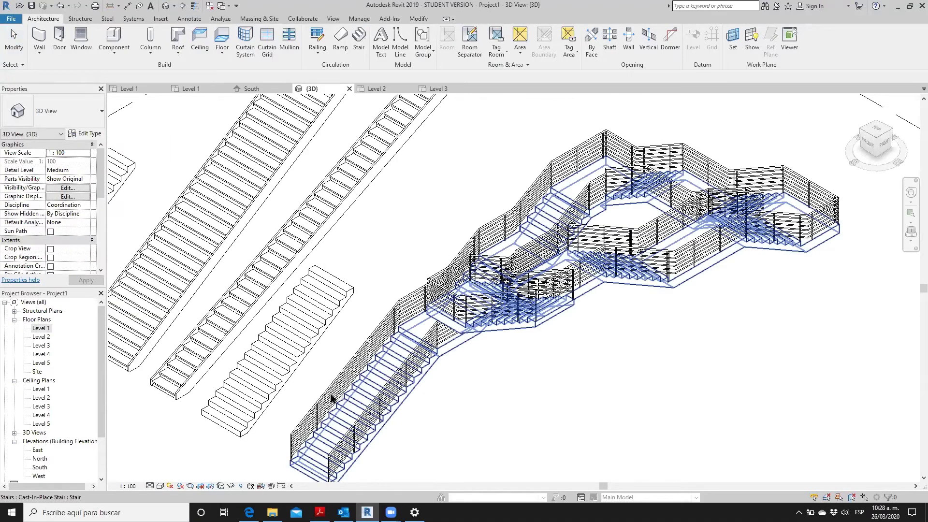
middle_click_drag(460, 353, 374, 352)
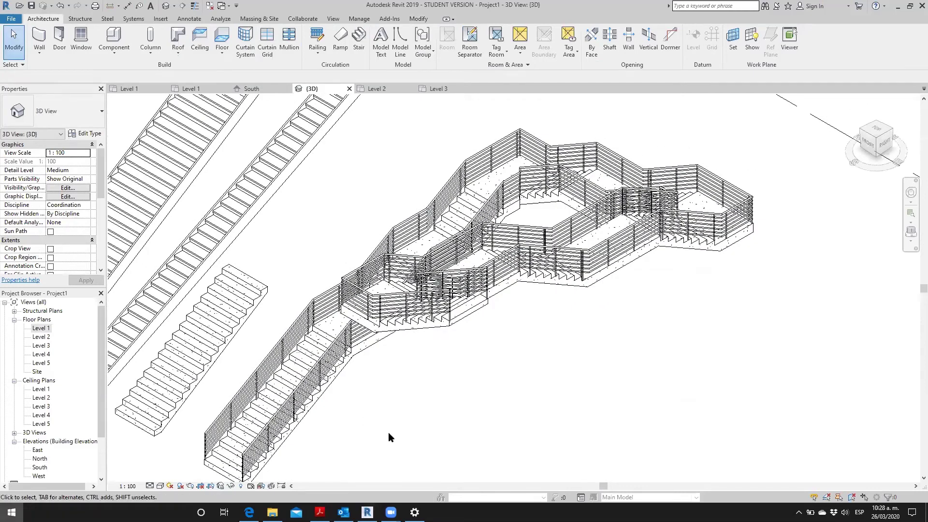
key("super")
left_click(468, 476)
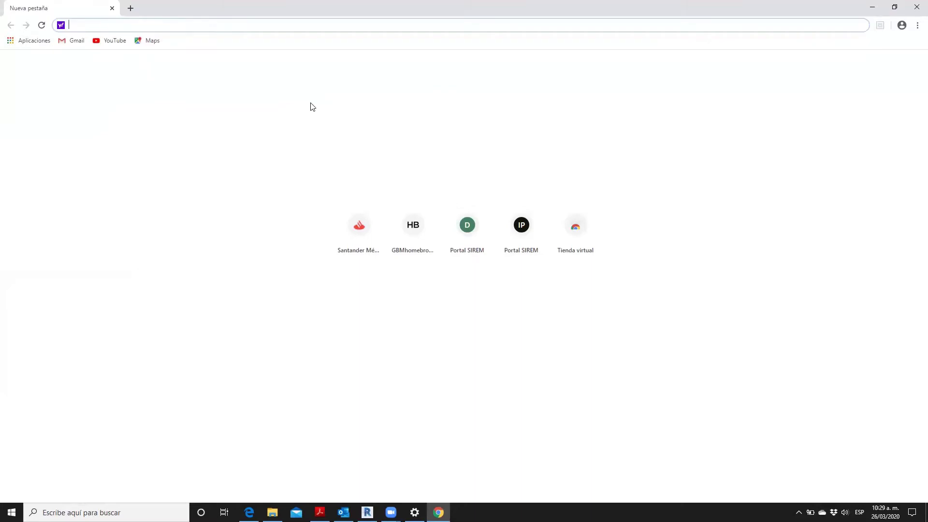
Step: Search google.com for 'vessel ny' and show the image results
type("google")
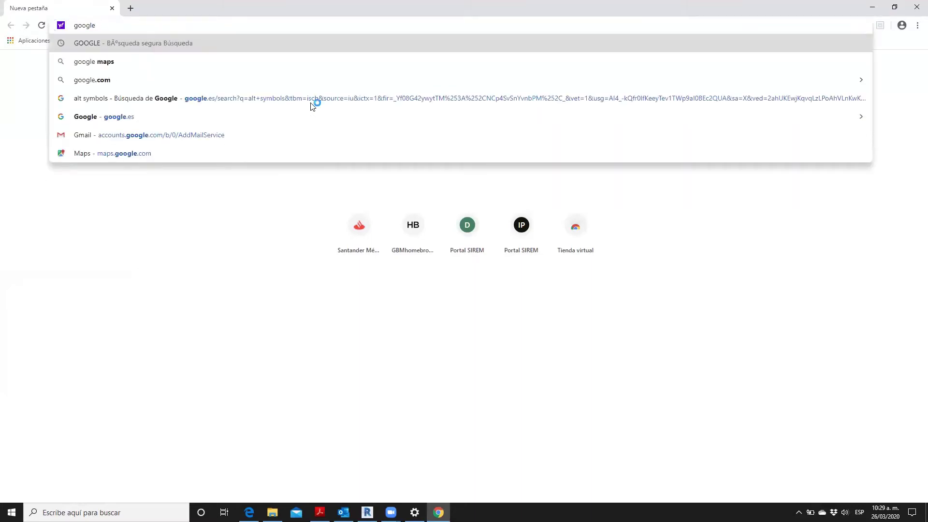
type(".com")
key("Return")
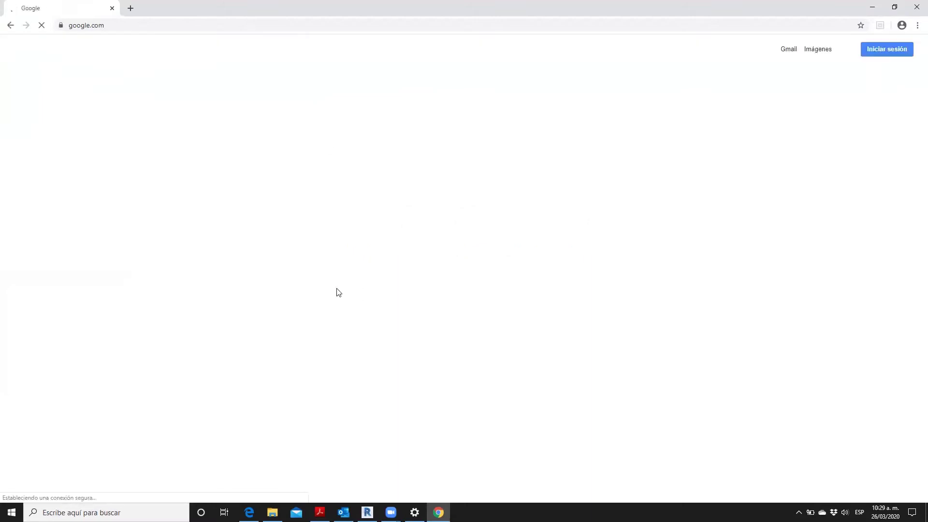
type("vesse")
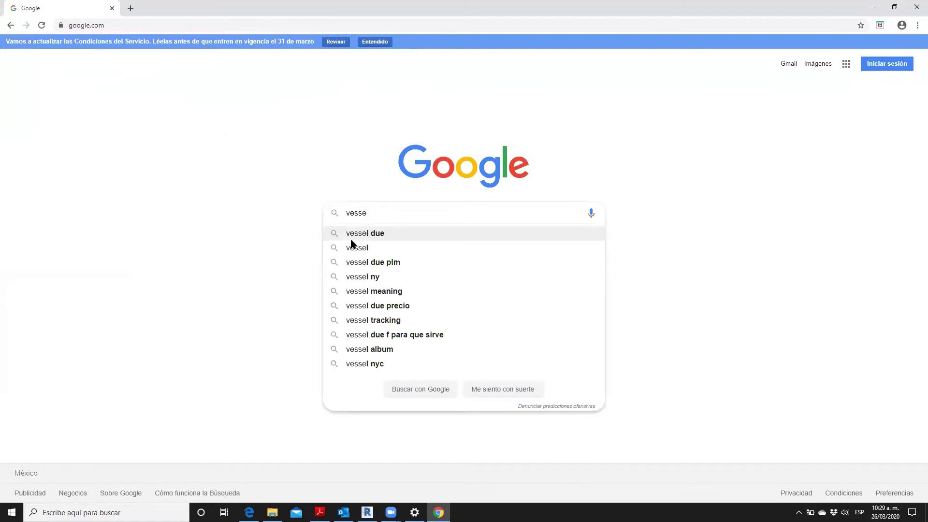
key("Down")
key("Down")
key("Down")
key("Return")
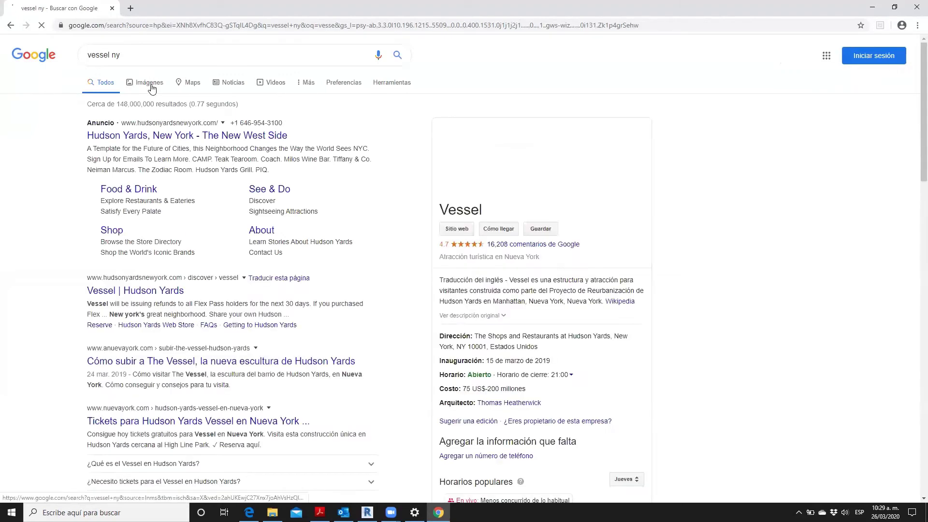
left_click(151, 88)
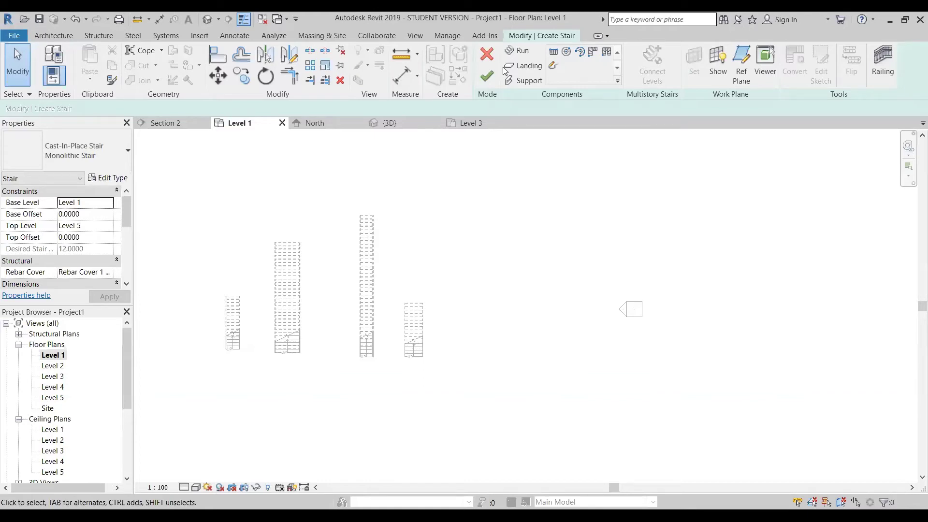
Step: Draw a straight run and select the 34-riser Level 1 to Level 3 assembled stair in 3D
left_click(555, 54)
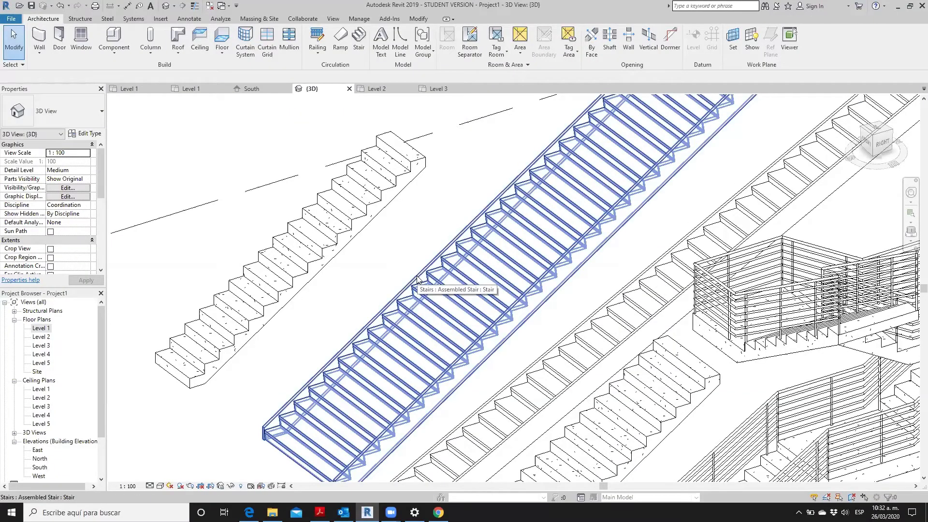
left_click(417, 279)
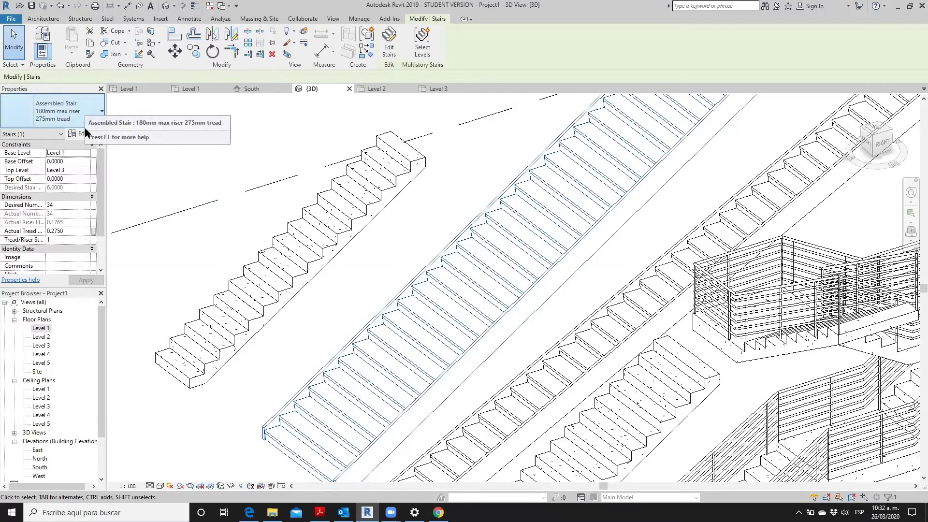
Step: Show the type properties of the 180mm max riser / 275mm tread stair, with the dialog moved to the upper-left
left_click(88, 138)
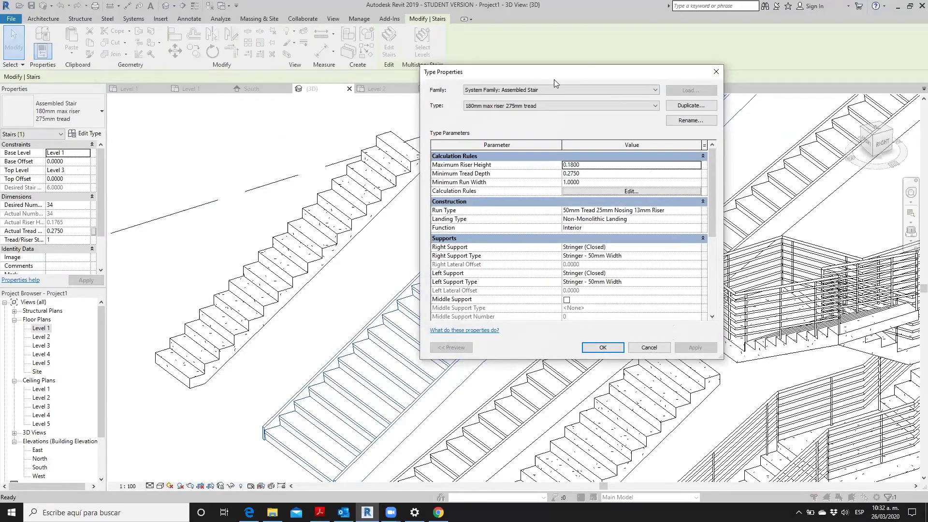
left_click_drag(554, 79, 232, 26)
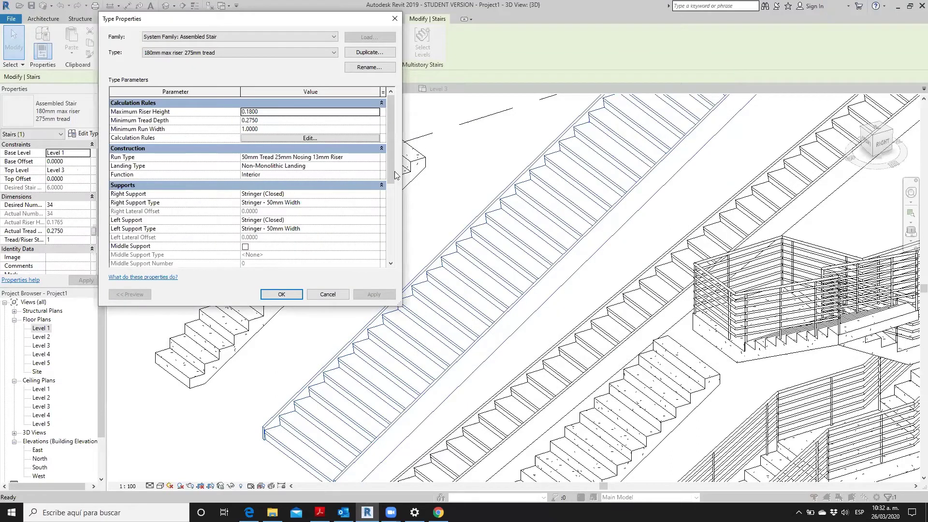
left_click_drag(392, 167, 387, 148)
Step: Set the 50mm stringer's Structural Depth On Run to 0.3, then orbit to review the stair
left_click(284, 229)
left_click(376, 229)
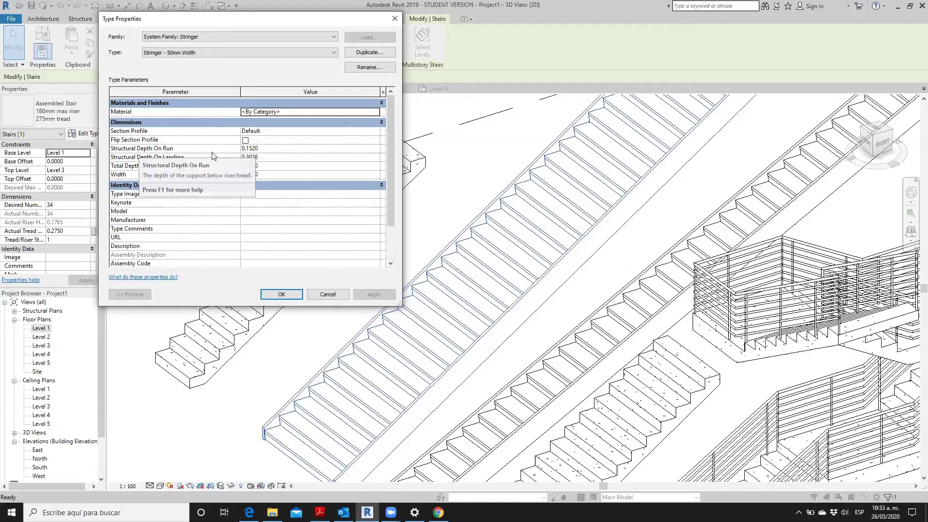
left_click(279, 149)
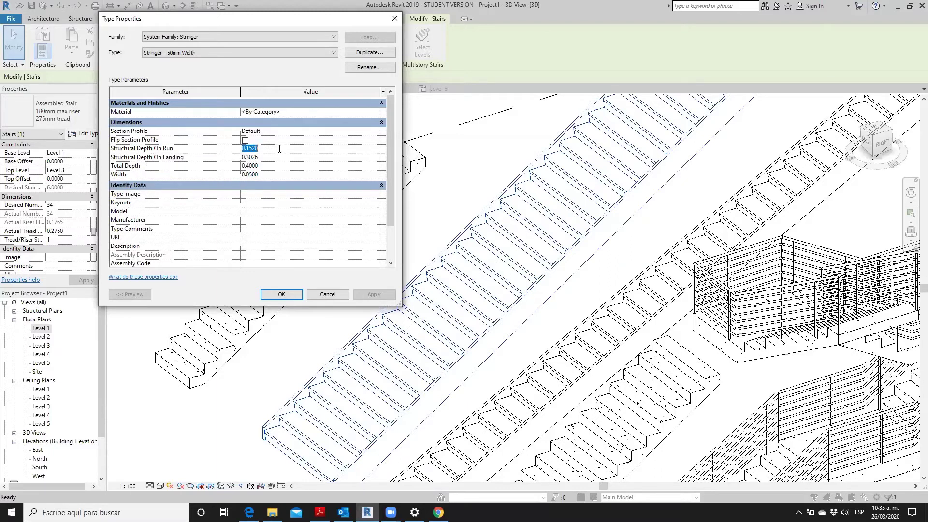
type(".3")
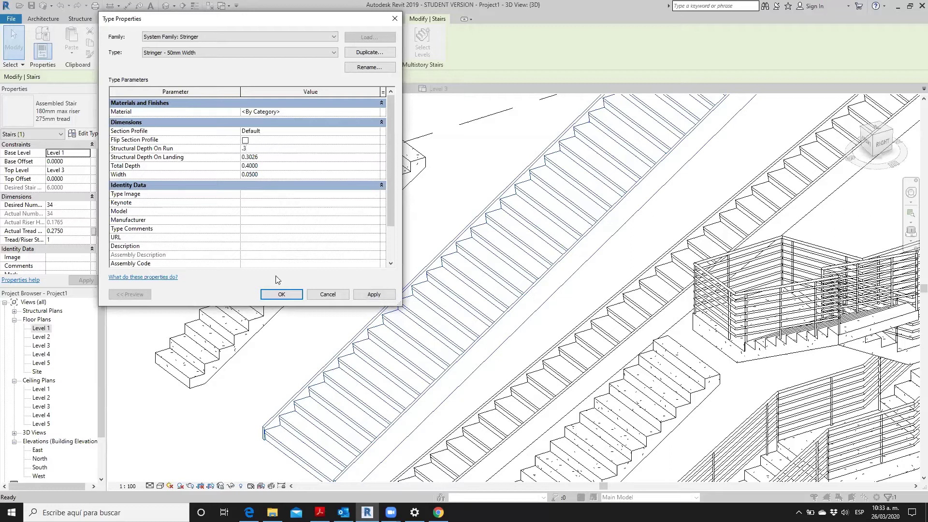
left_click(279, 294)
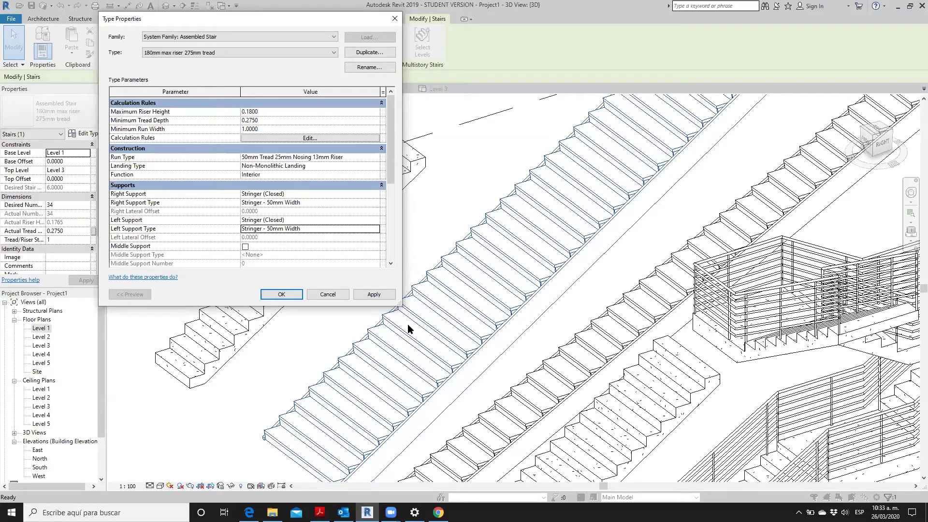
left_click(281, 293)
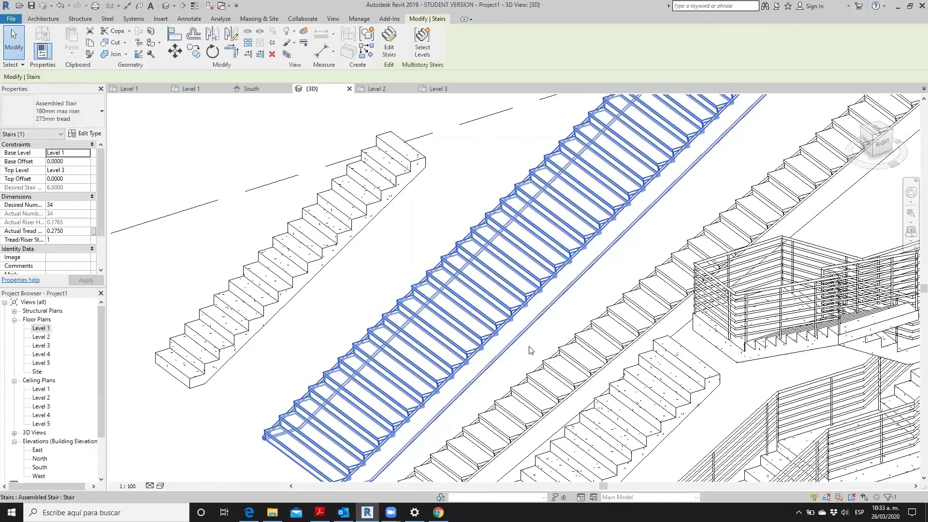
middle_click_drag(519, 345, 467, 301, "shift")
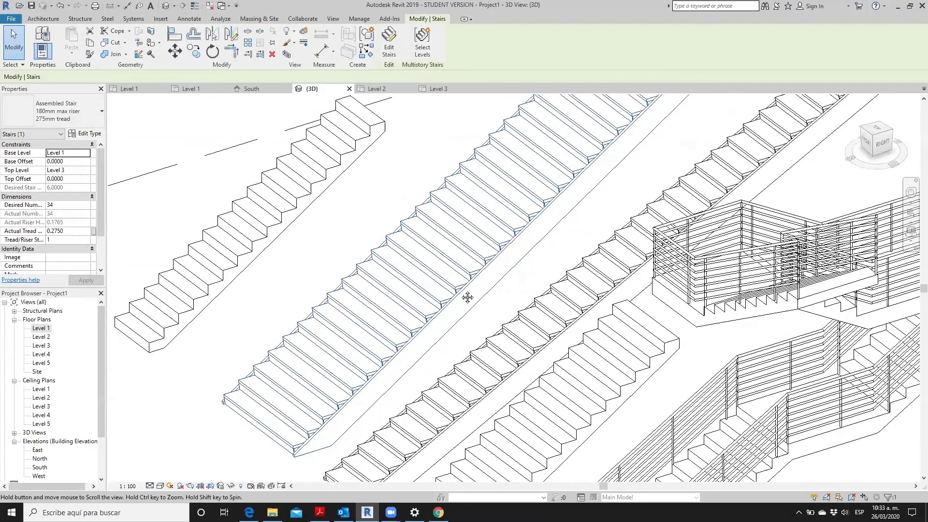
scroll(503, 314, "up", 1)
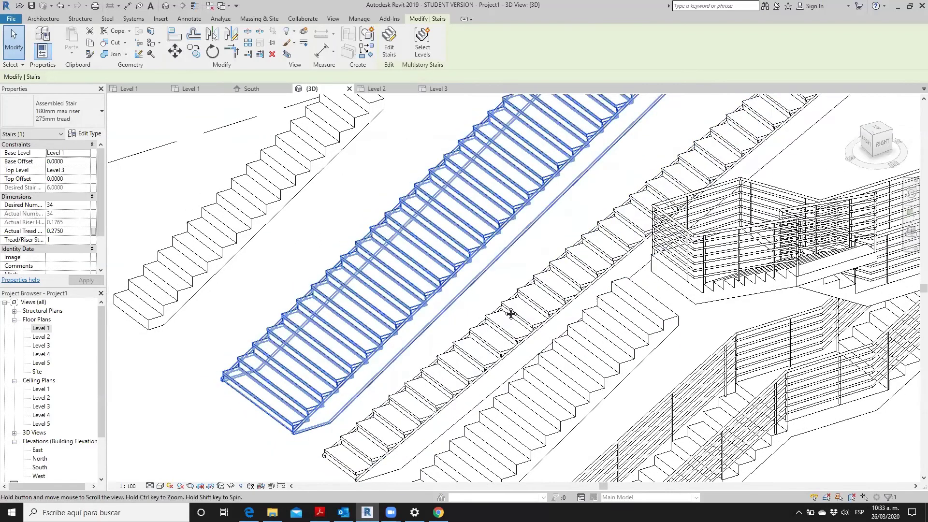
scroll(336, 212, "up", 2)
Step: Set the stair's Monolithic run type (150mm Depth) Structural Depth to 0.5
left_click(318, 202)
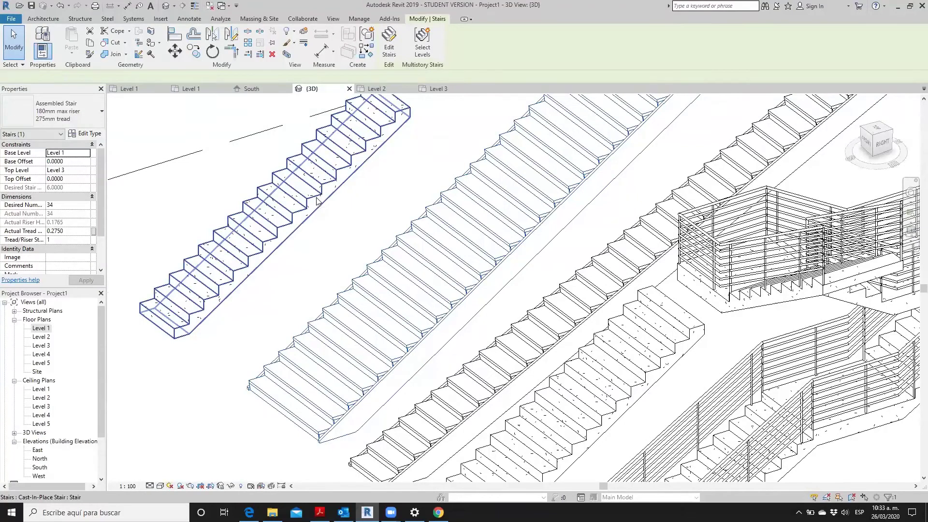
left_click(86, 135)
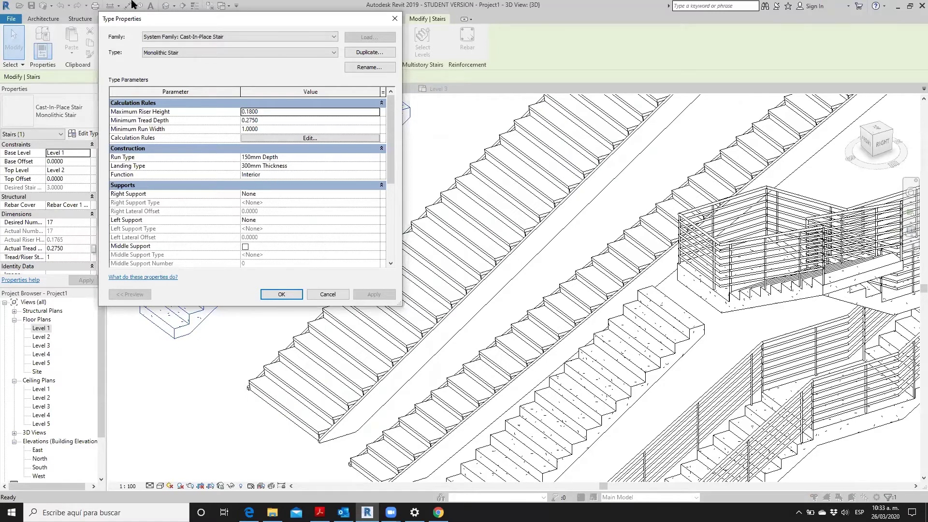
left_click(378, 161)
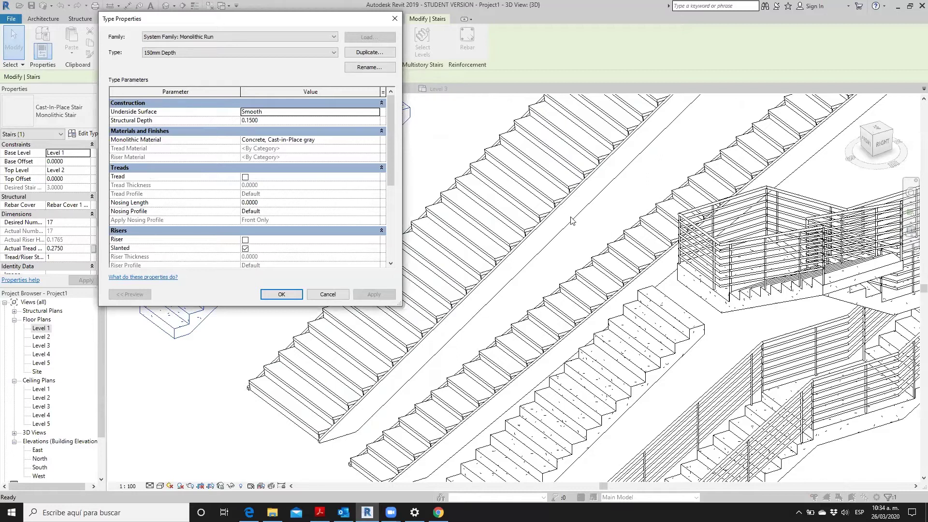
left_click(258, 121)
left_click_drag(258, 124, 250, 125)
key("BackSpace")
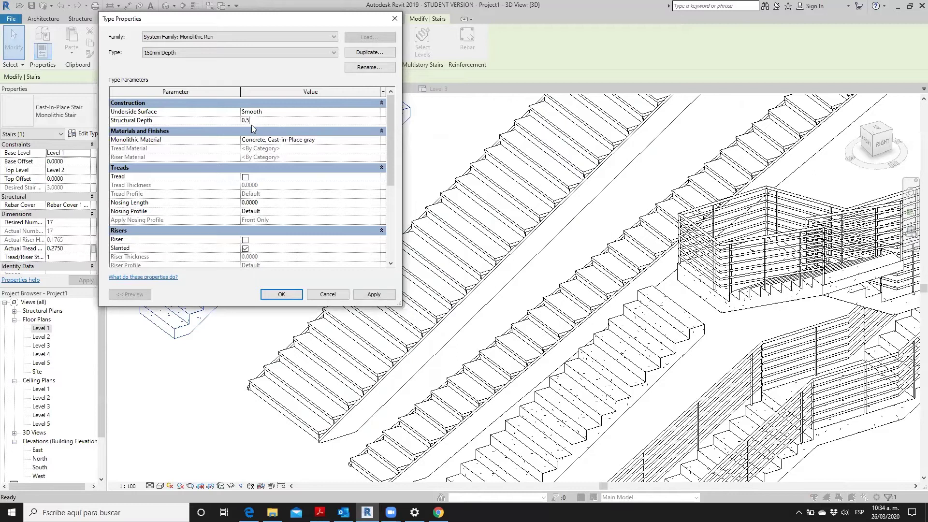
left_click(288, 298)
left_click(287, 295)
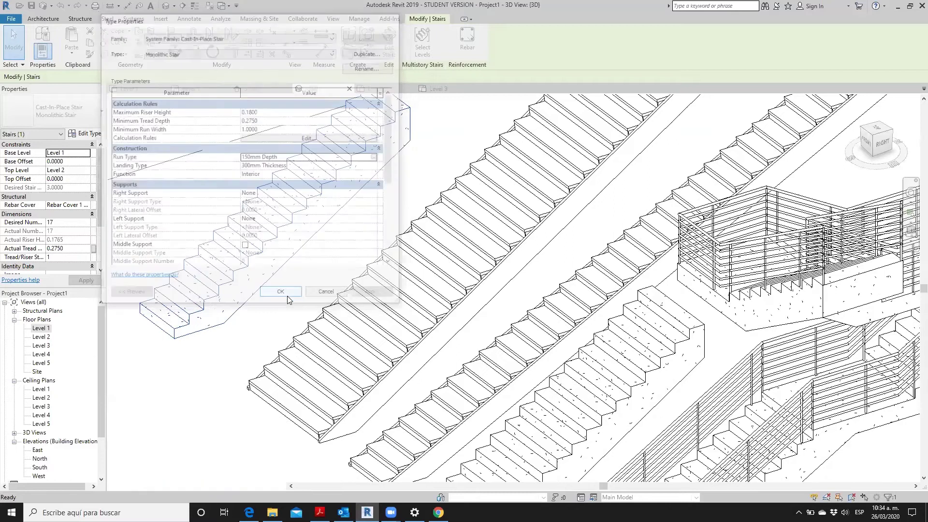
left_click(184, 389)
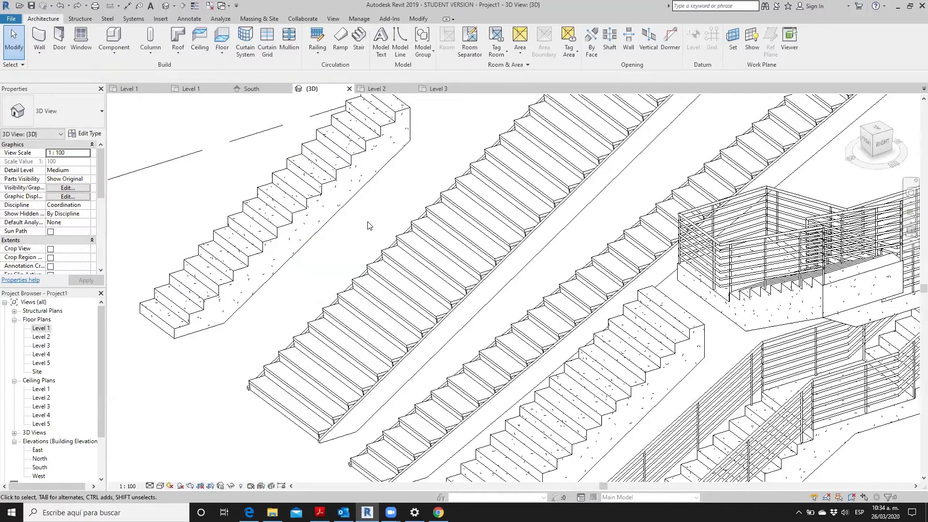
Step: Change the 150mm Depth run type's Structural Depth to 0.1 for the leftmost stair
left_click(342, 220)
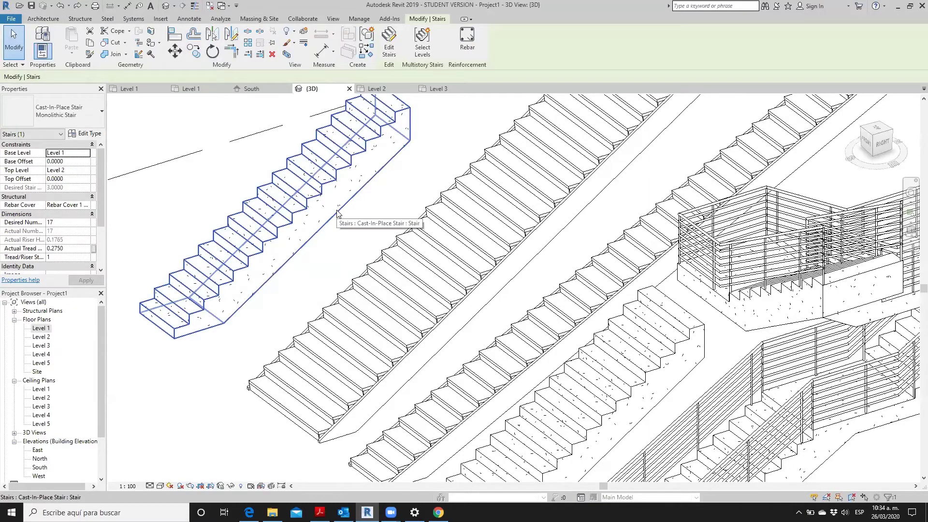
left_click(84, 134)
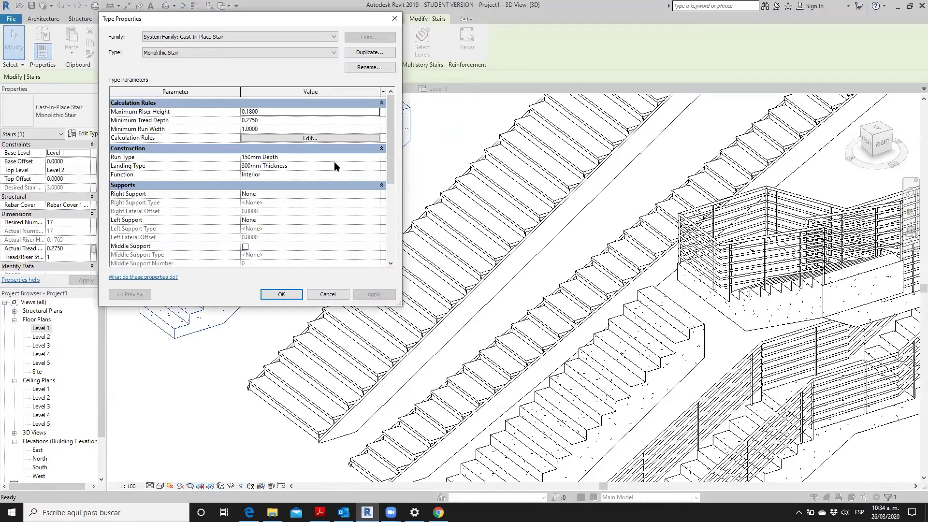
left_click(377, 158)
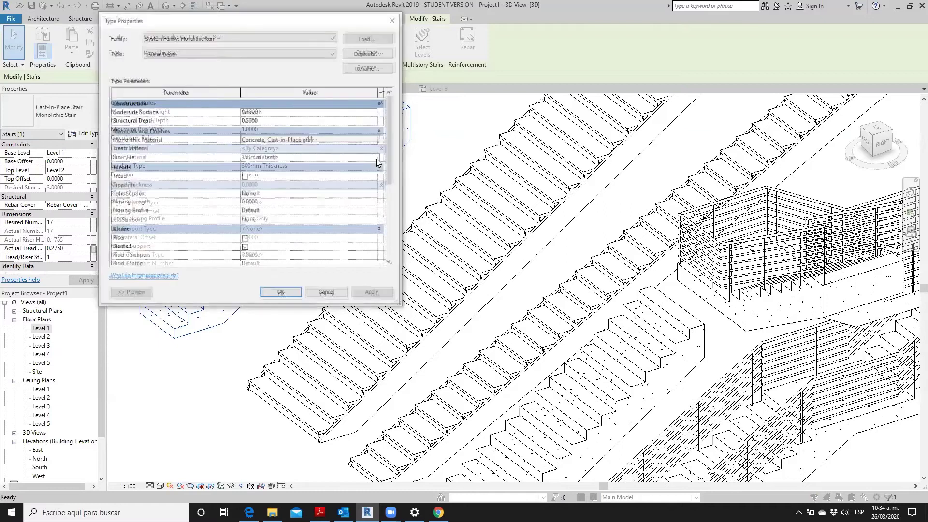
left_click(295, 120)
type(".1")
left_click(269, 293)
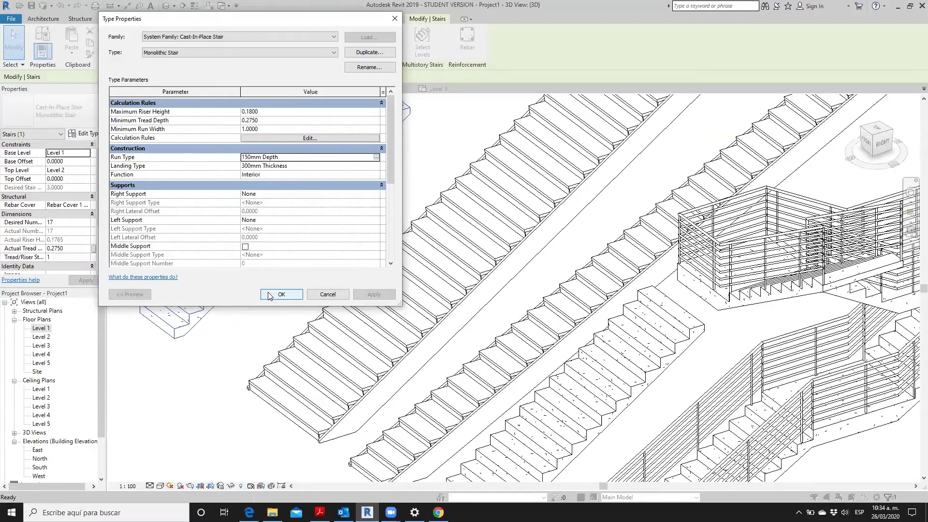
left_click(269, 294)
left_click(269, 295)
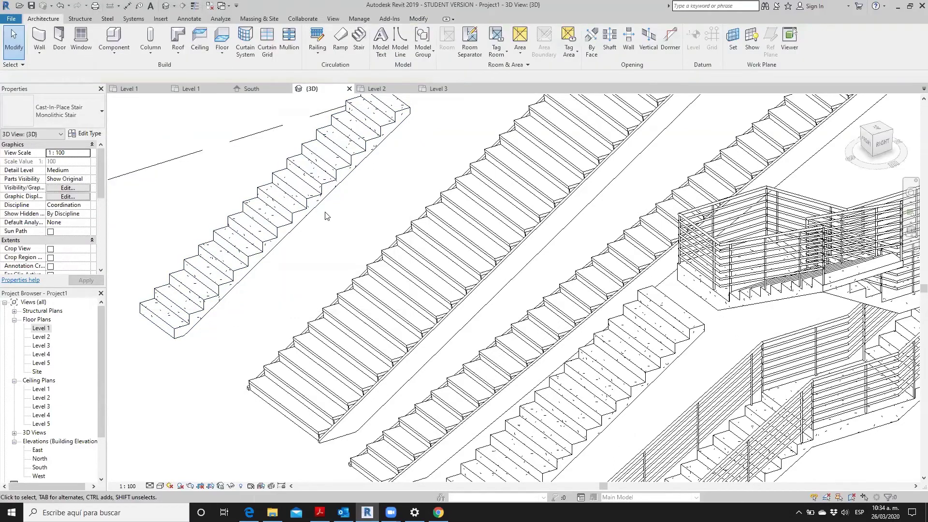
Step: Delete the large 70-riser multi-landing stair
scroll(325, 212, "down", 3)
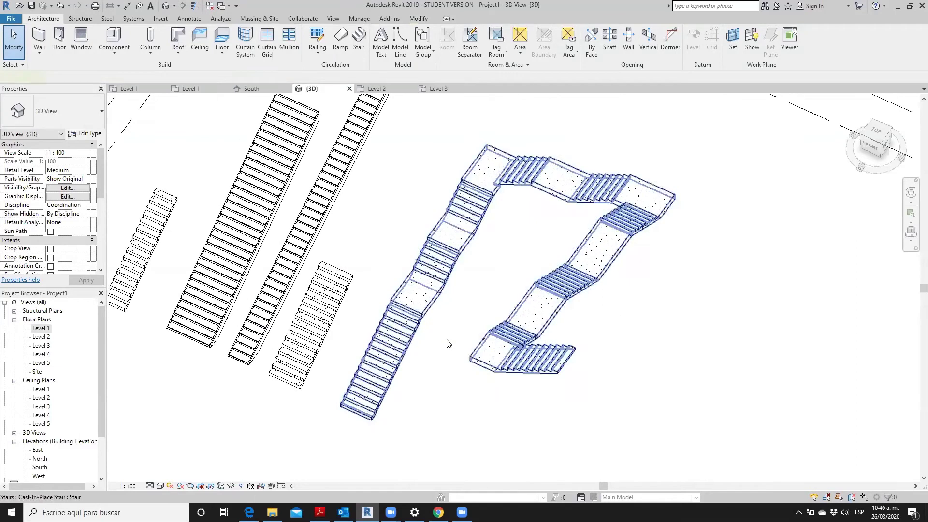
left_click(447, 344)
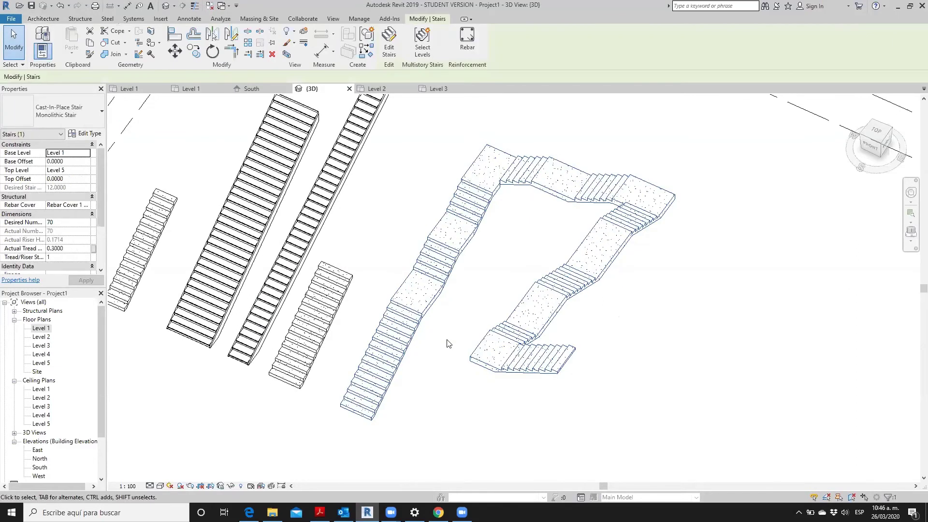
key("Delete")
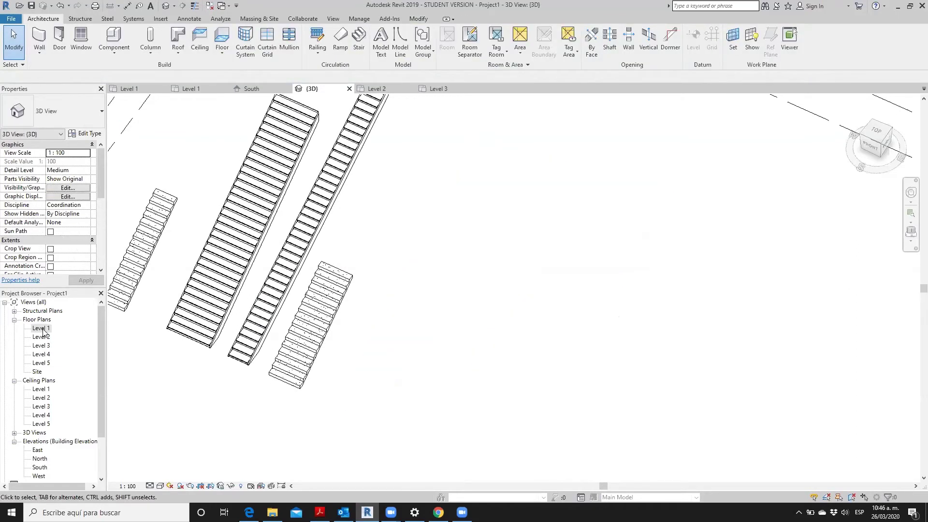
Step: Show the Level 1 floor plan centred on the remaining straight stairs
double_click(42, 328)
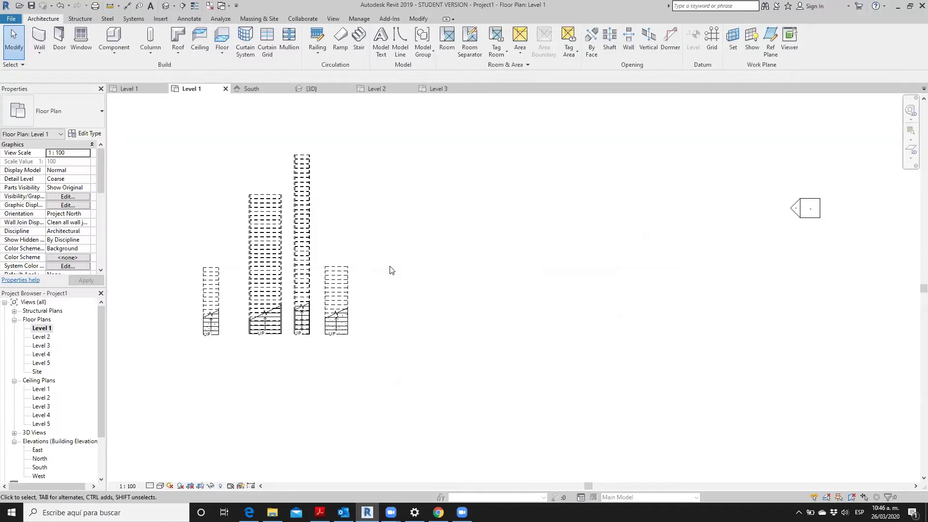
middle_click_drag(382, 287, 430, 319)
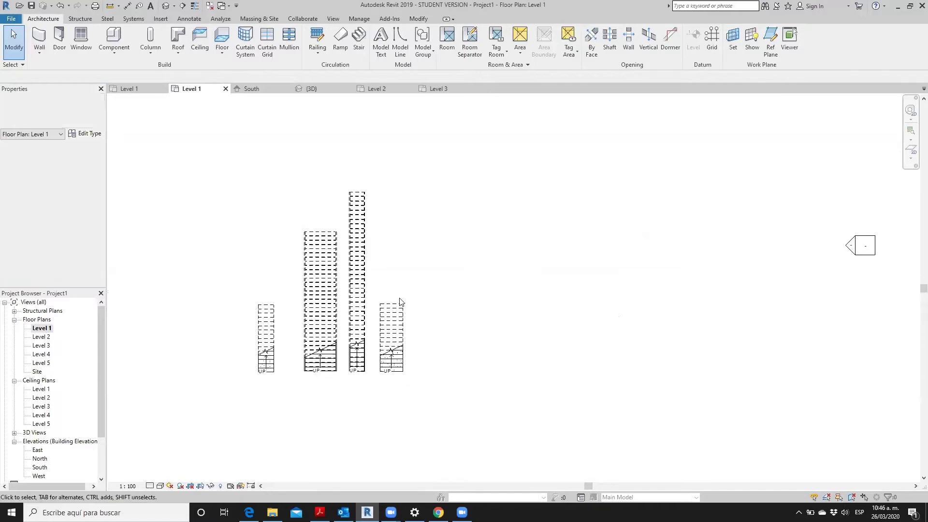
scroll(385, 278, "up", 2)
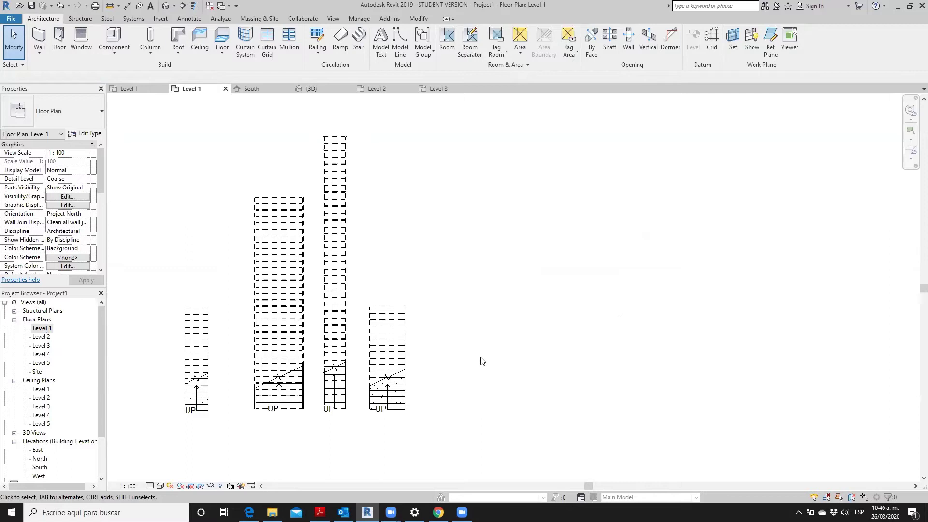
Step: Sketch a single-run 17-riser Monolithic stair, 1.5 wide, right of the existing stairs
left_click(359, 46)
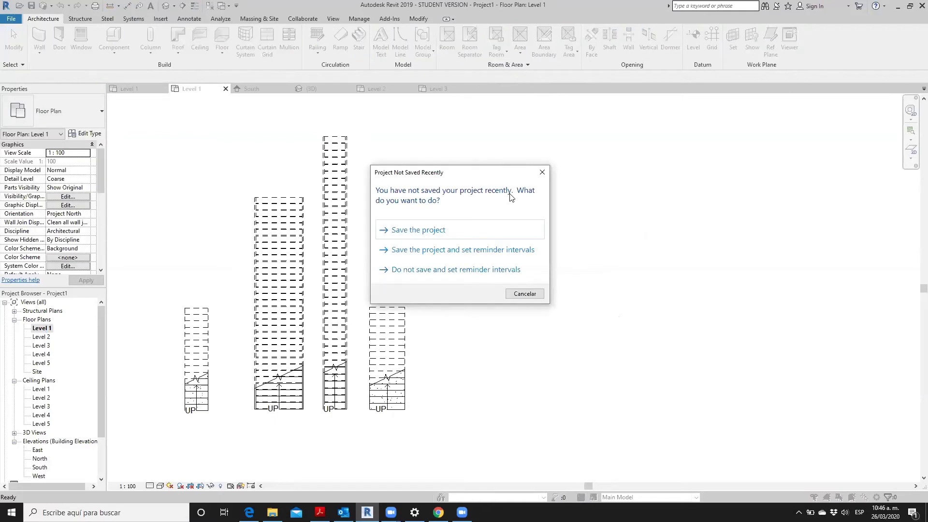
left_click(542, 172)
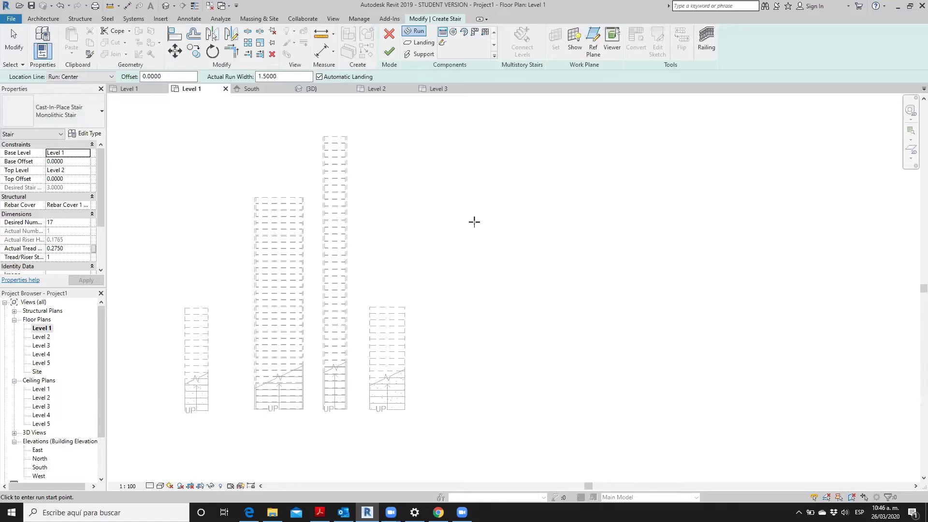
left_click(480, 164)
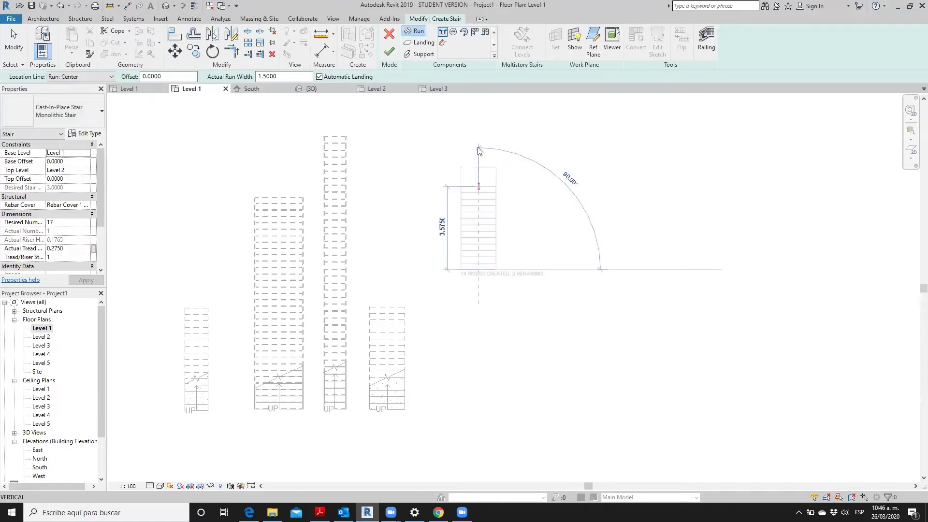
left_click(479, 149)
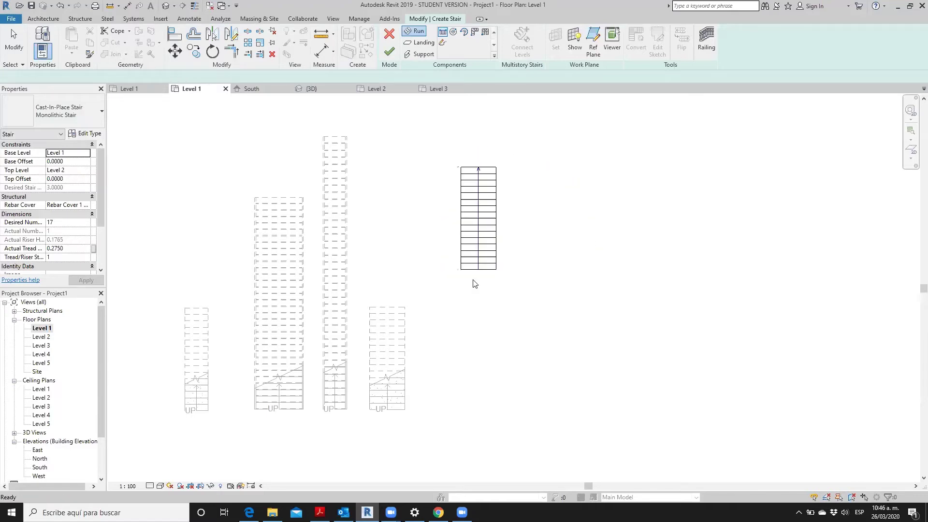
key("Escape")
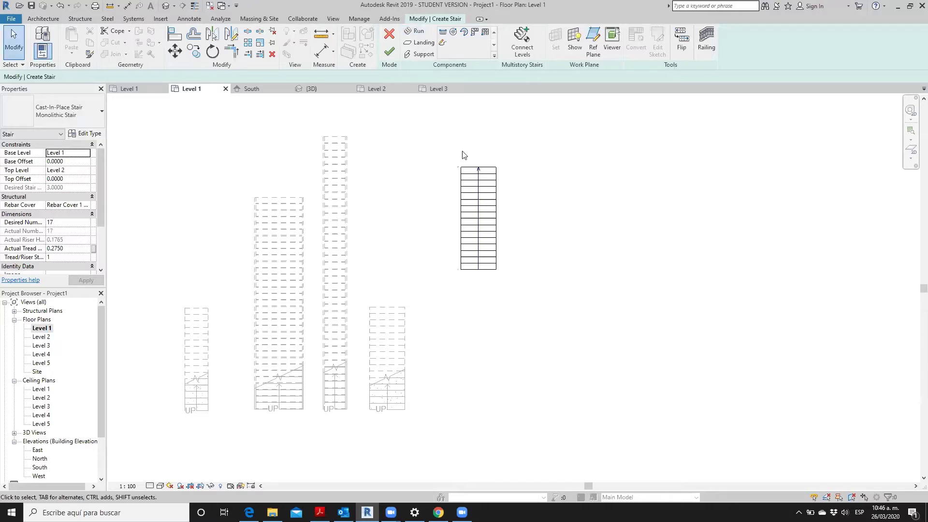
left_click(392, 51)
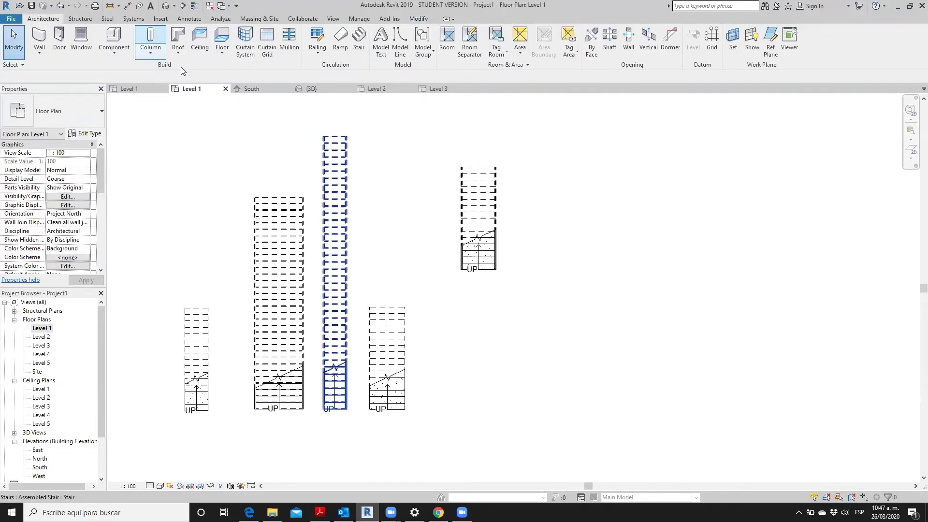
Step: Start a new stair with its top level set to Level 3
left_click(358, 35)
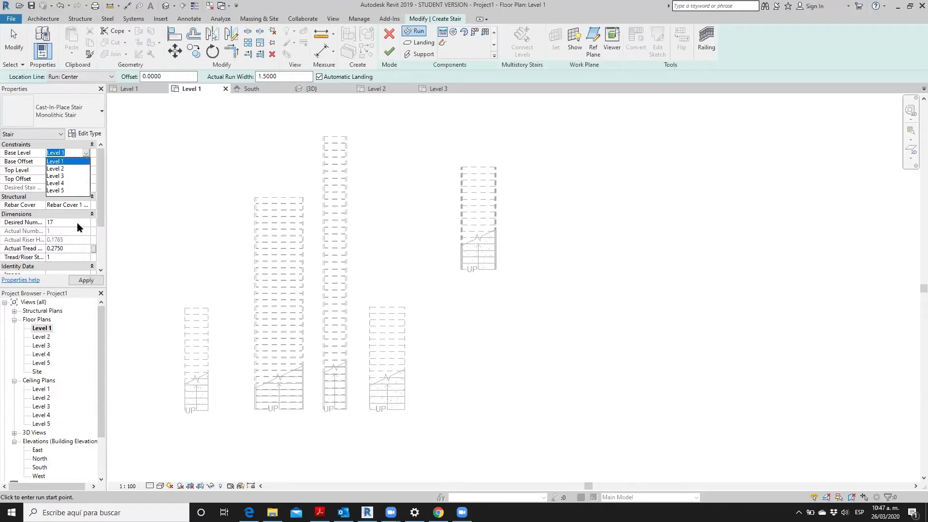
key("Down")
key("Down")
key("Return")
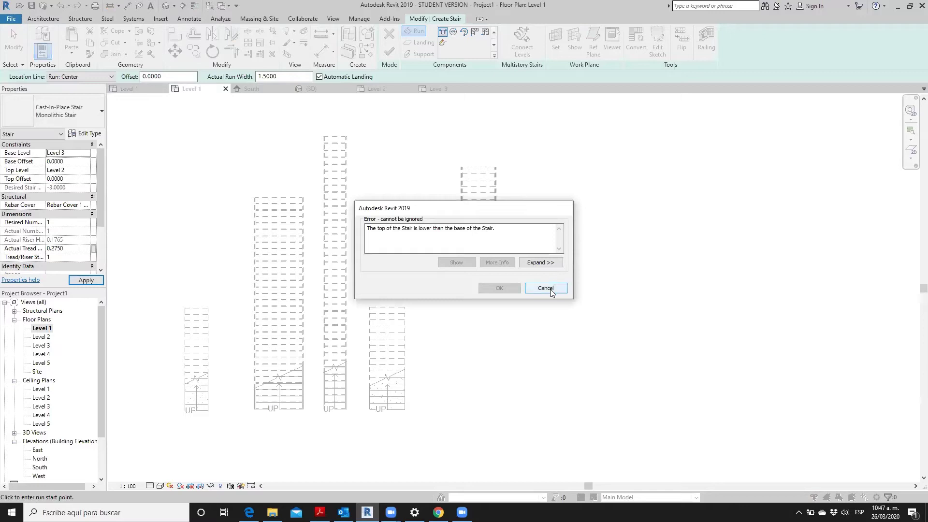
key("Return")
left_click(85, 170)
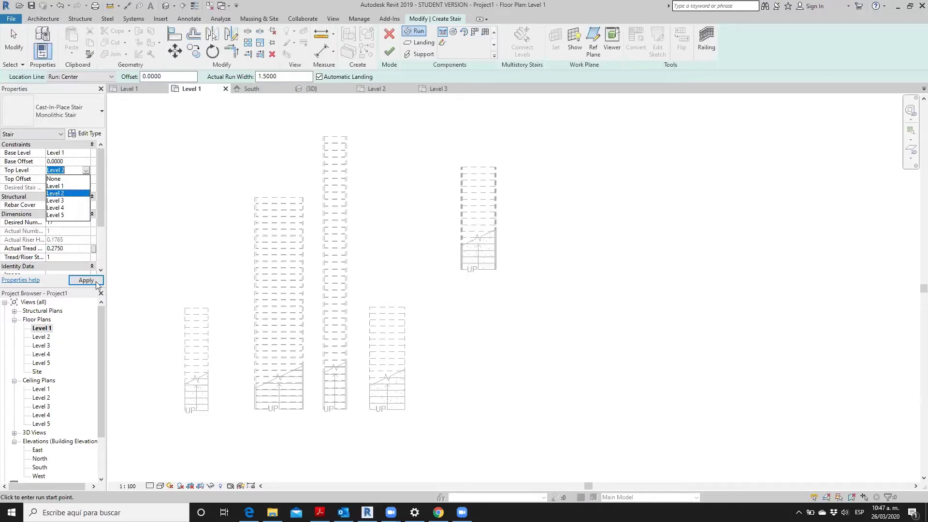
key("Down")
key("Return")
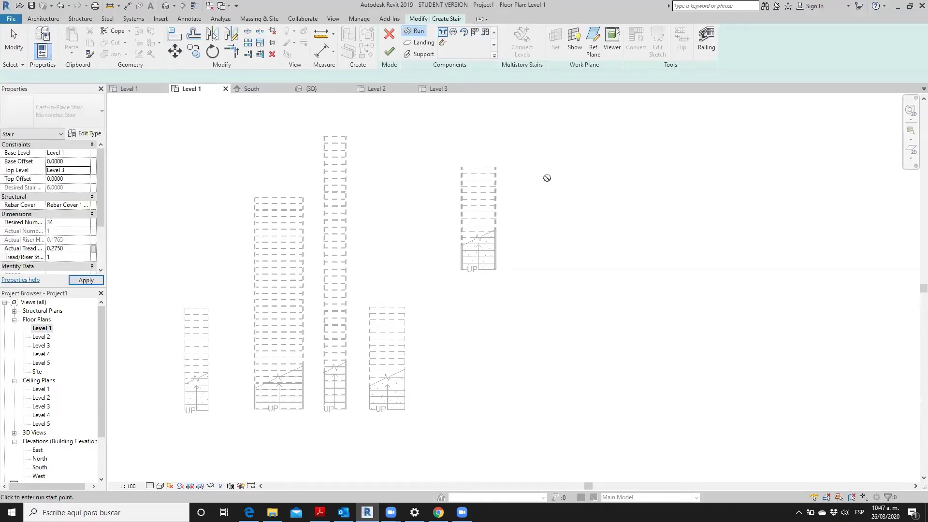
Step: Sketch two 17-riser runs meeting at a corner landing and finish the L-shaped stair
left_click(546, 178)
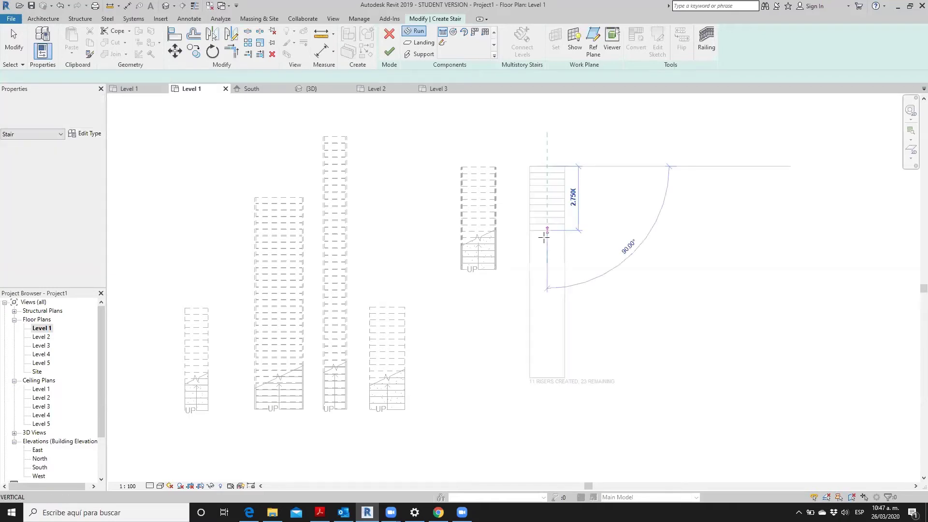
left_click(541, 267)
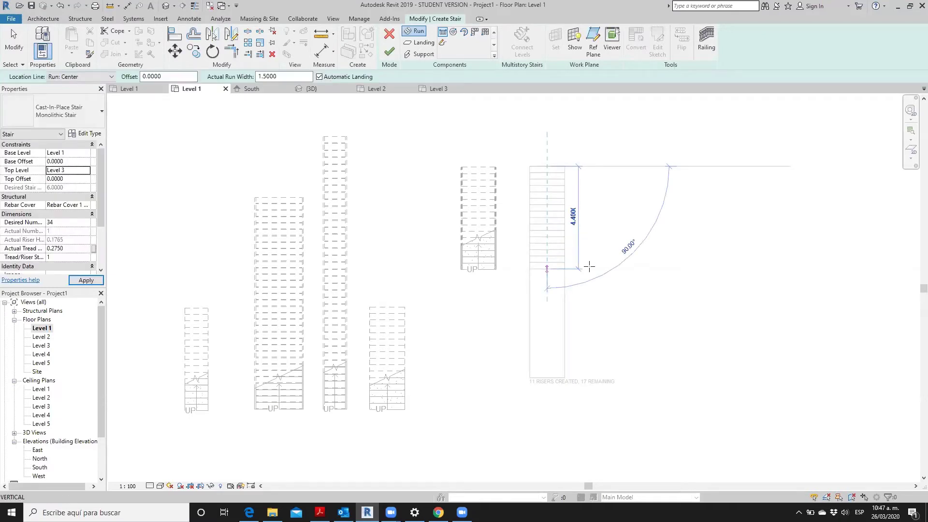
left_click(565, 292)
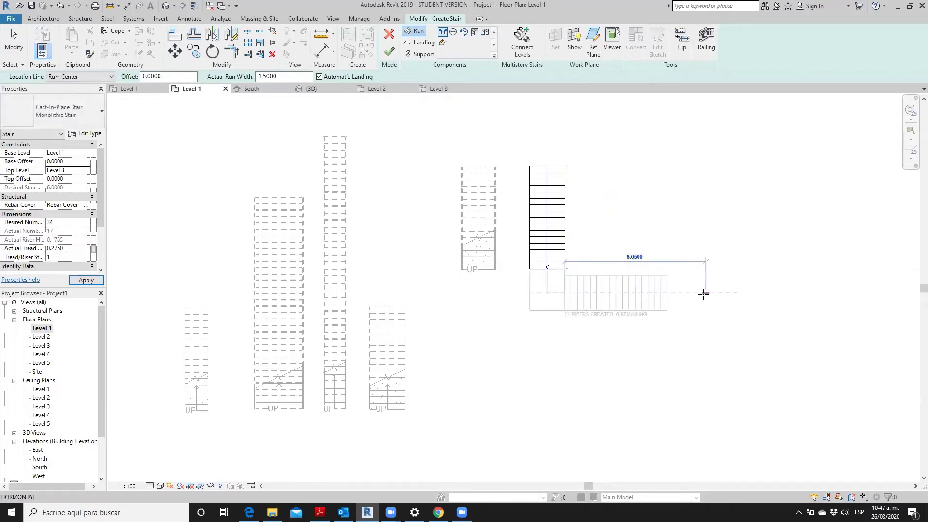
left_click(703, 293)
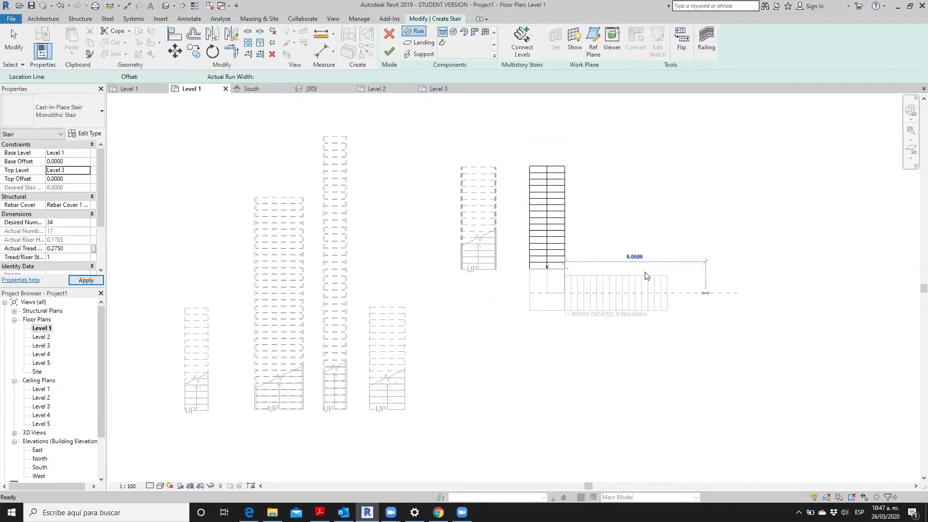
left_click(386, 56)
left_click(389, 55)
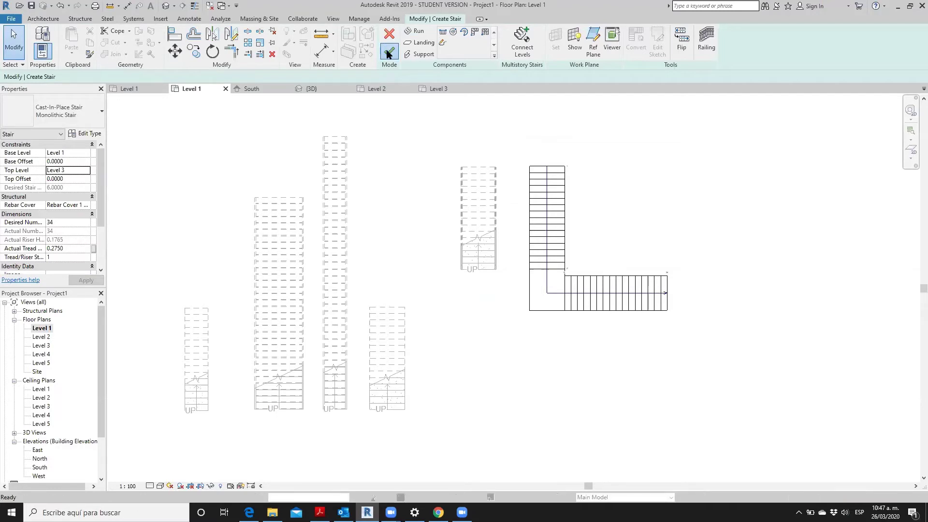
left_click(389, 55)
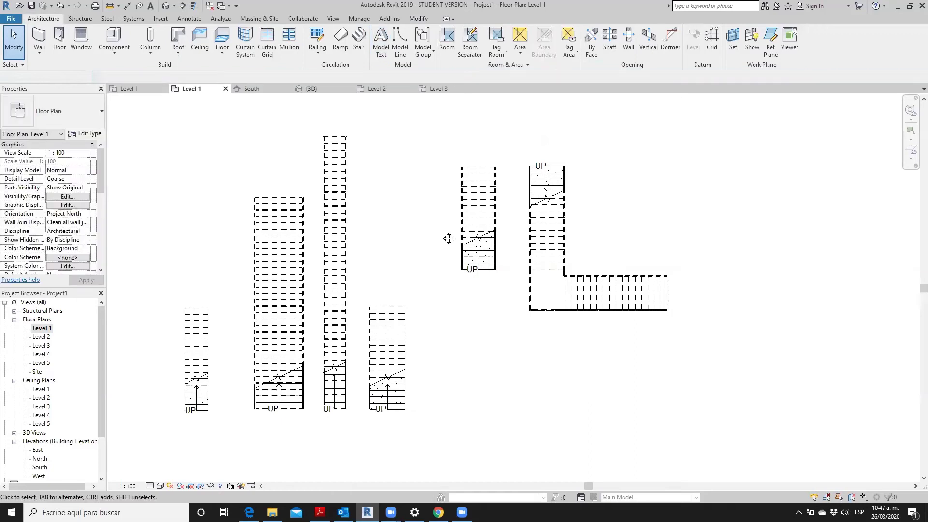
Step: Set the new stair's top level to Level 4 and apply it
middle_click_drag(449, 238, 413, 235)
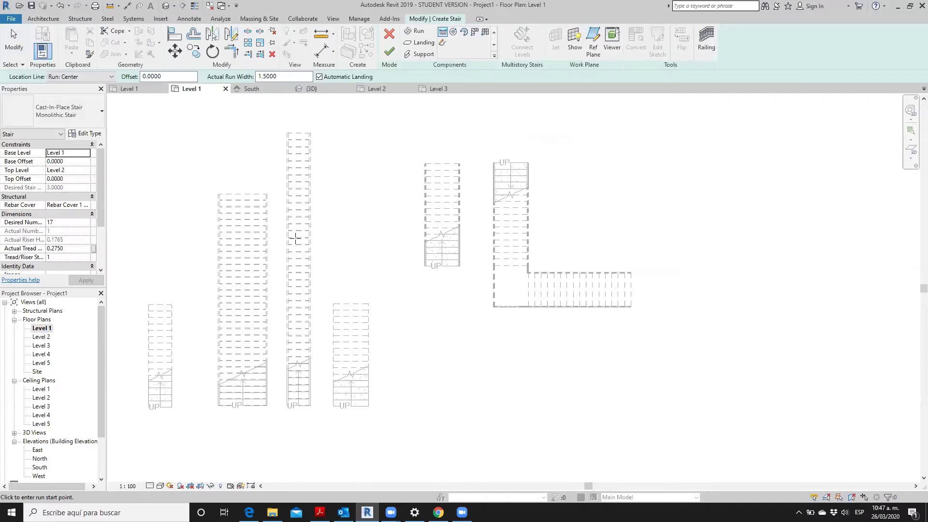
left_click(87, 170)
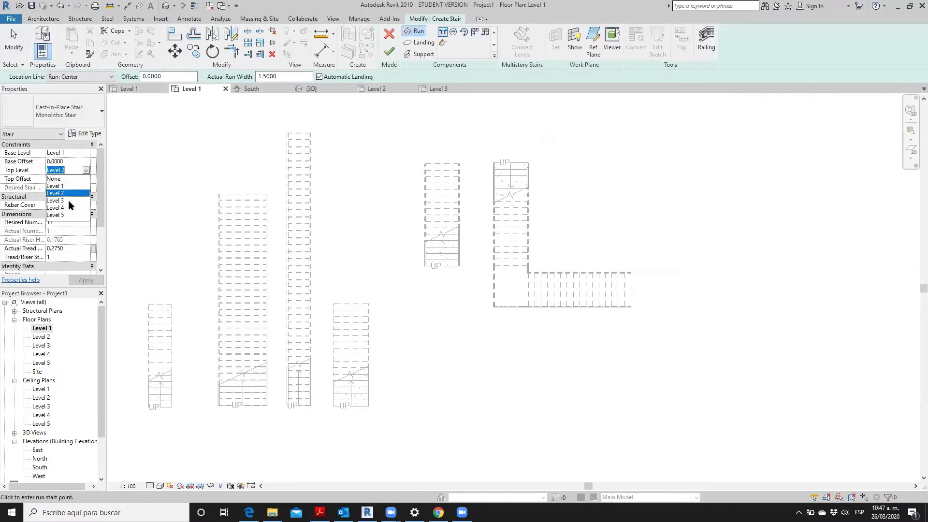
key("Down")
key("Down")
key("Return")
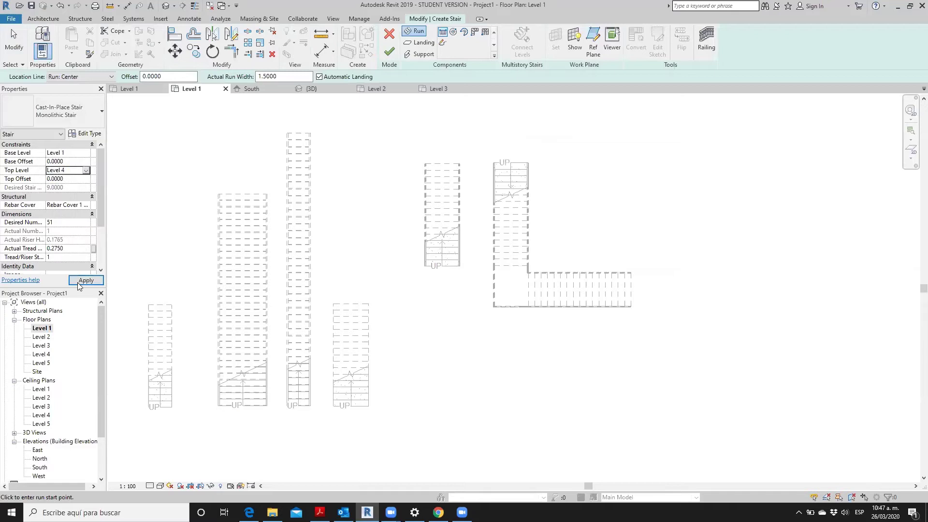
left_click(85, 280)
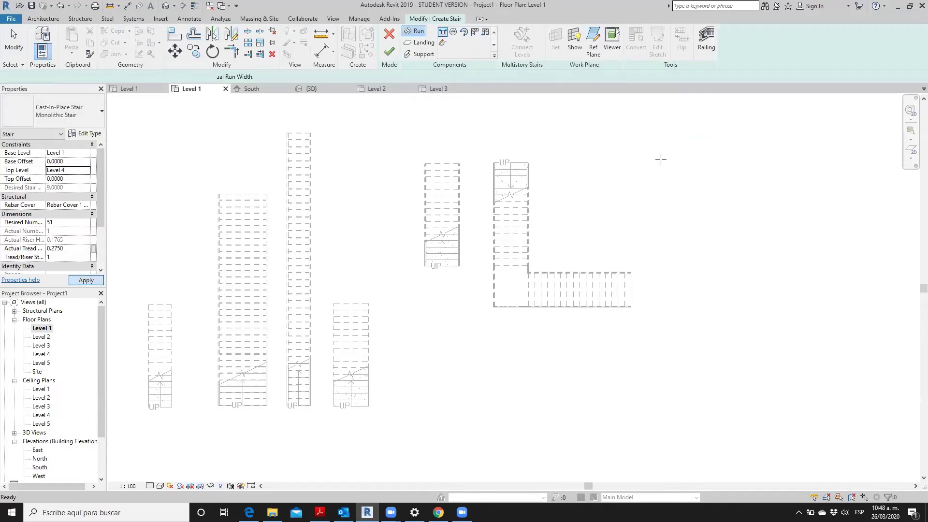
Step: Sketch three runs forming a 50-riser U-shaped stair right of the L-stair
left_click(661, 159)
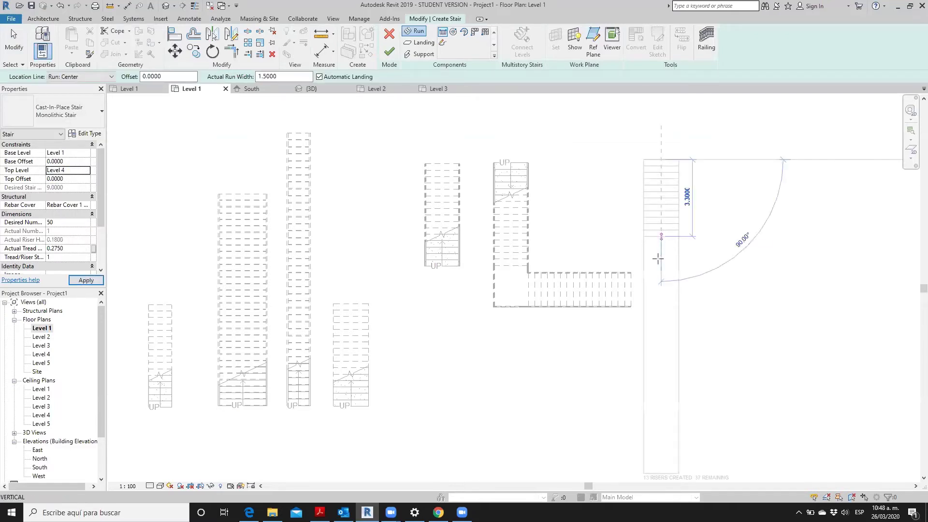
left_click(682, 281)
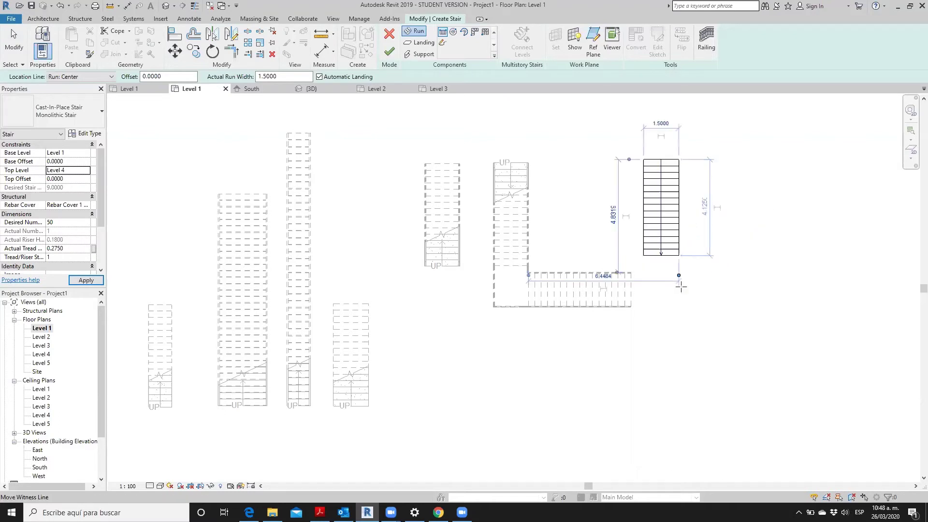
left_click(711, 291)
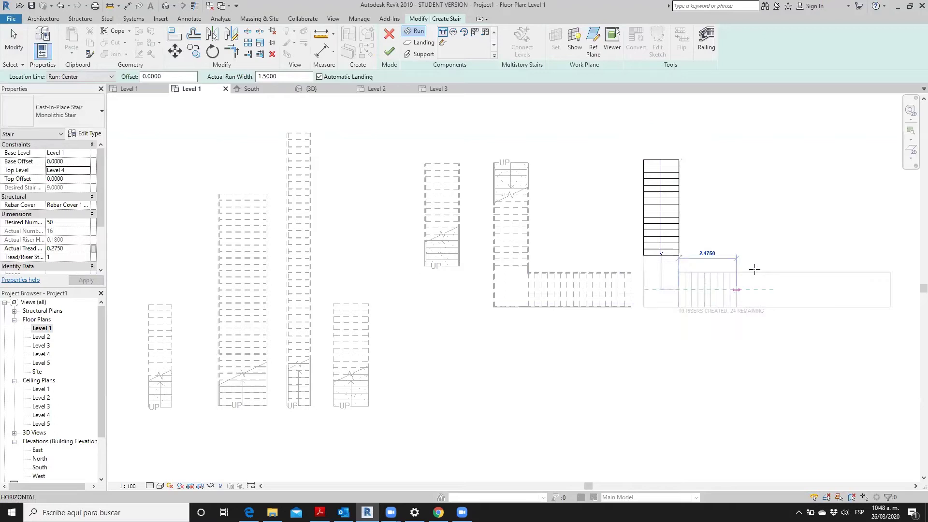
left_click(754, 290)
left_click(761, 243)
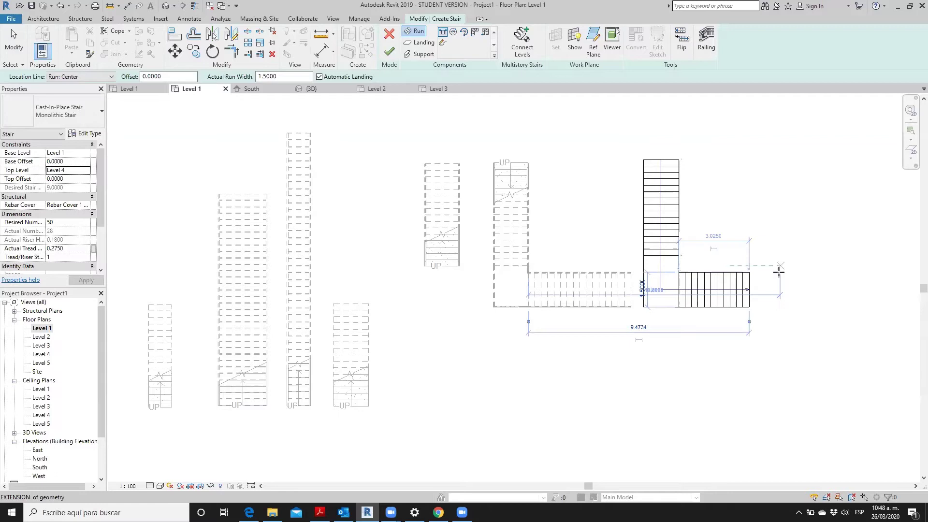
left_click(779, 252)
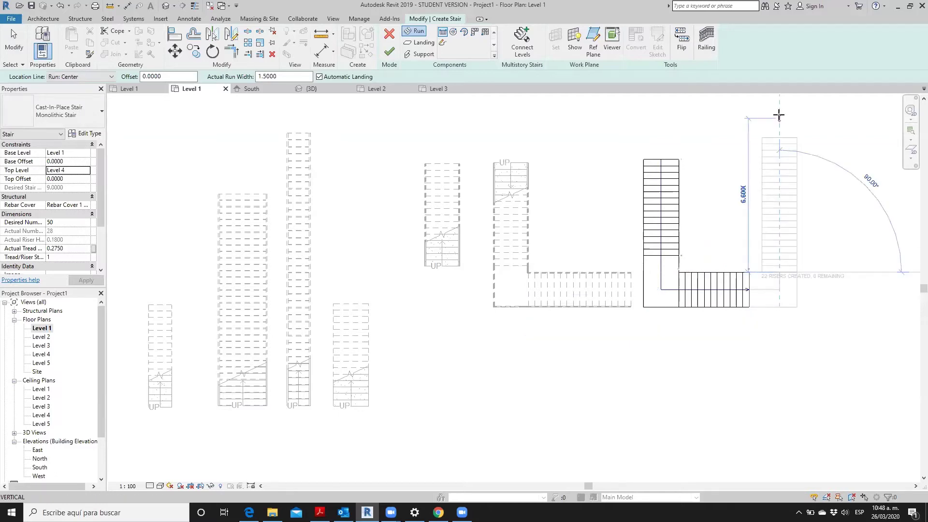
left_click(779, 112)
key("Escape")
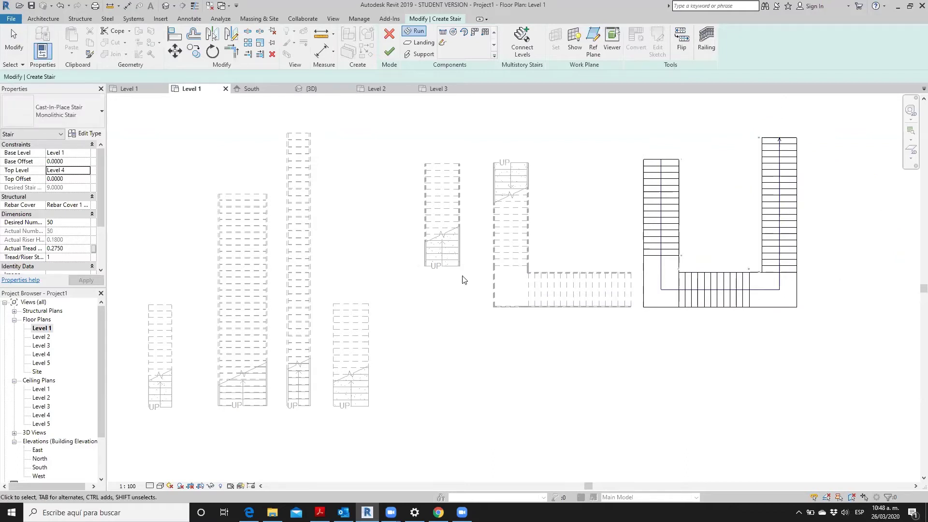
key("Escape")
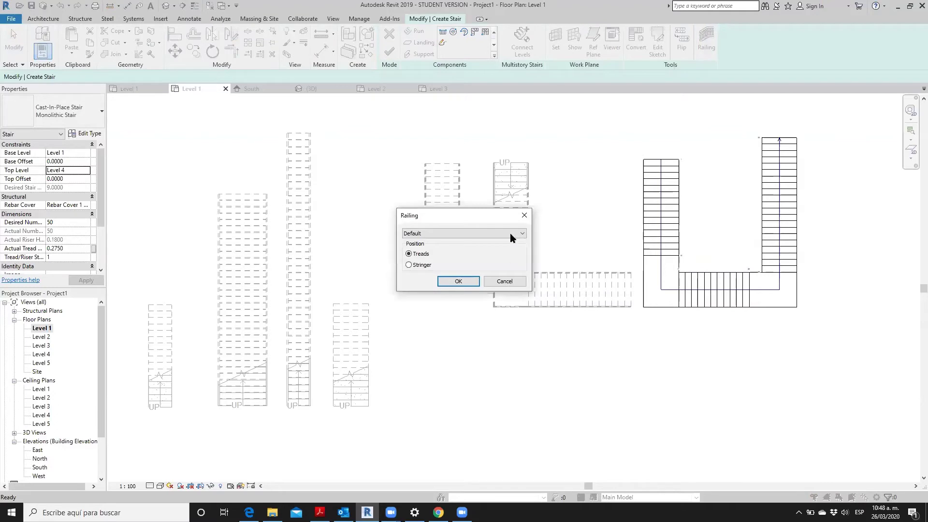
Step: Choose None as the railing type for the U-shaped stair
left_click(510, 234)
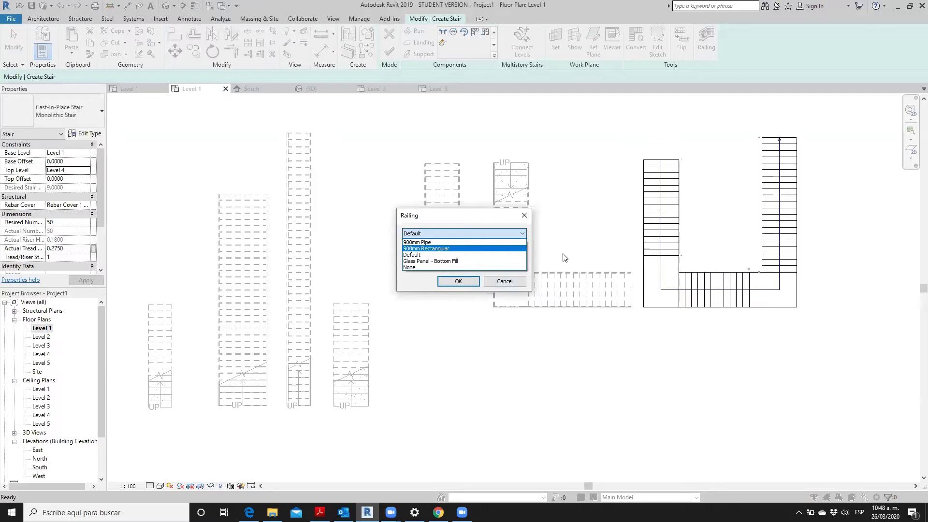
key("Return")
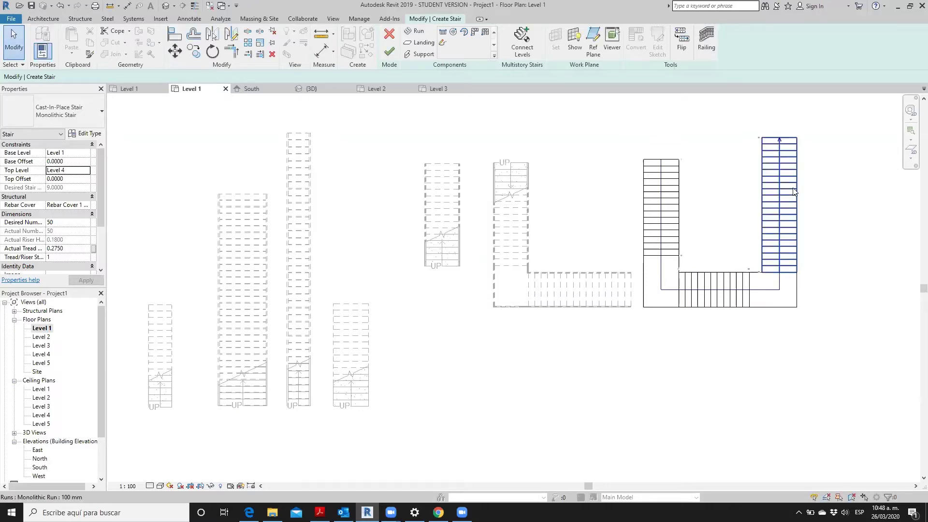
left_click(710, 37)
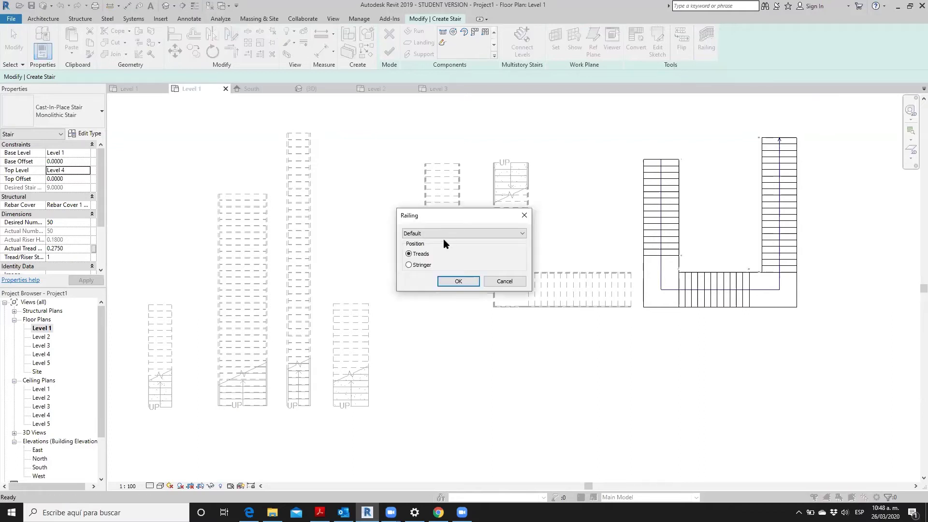
left_click(483, 233)
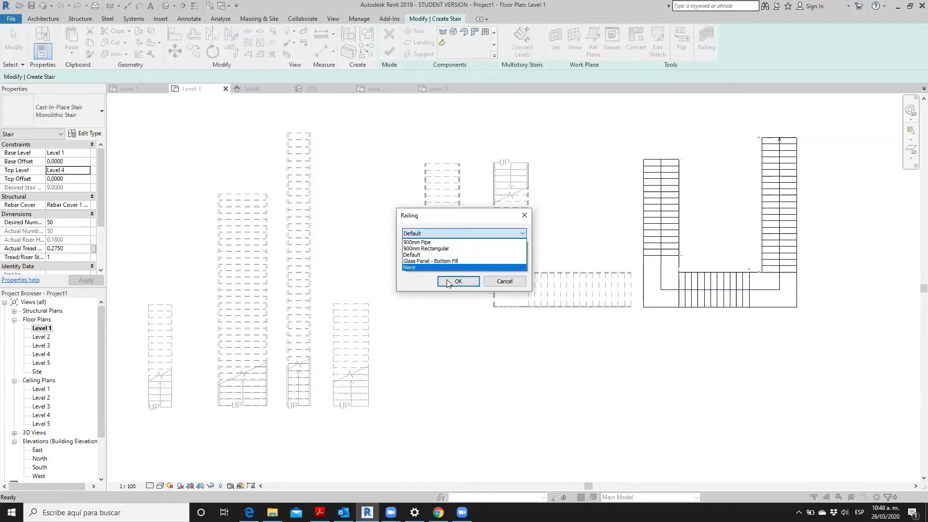
left_click(447, 280)
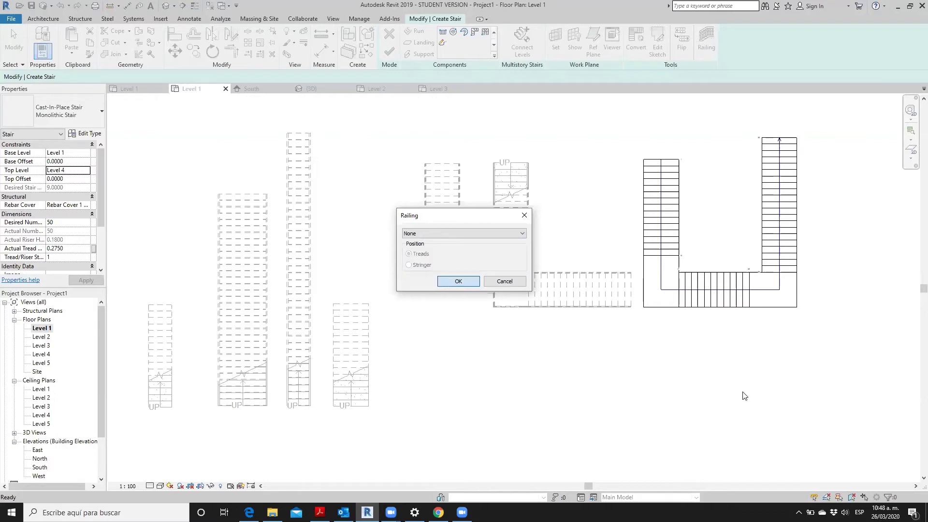
key("Return")
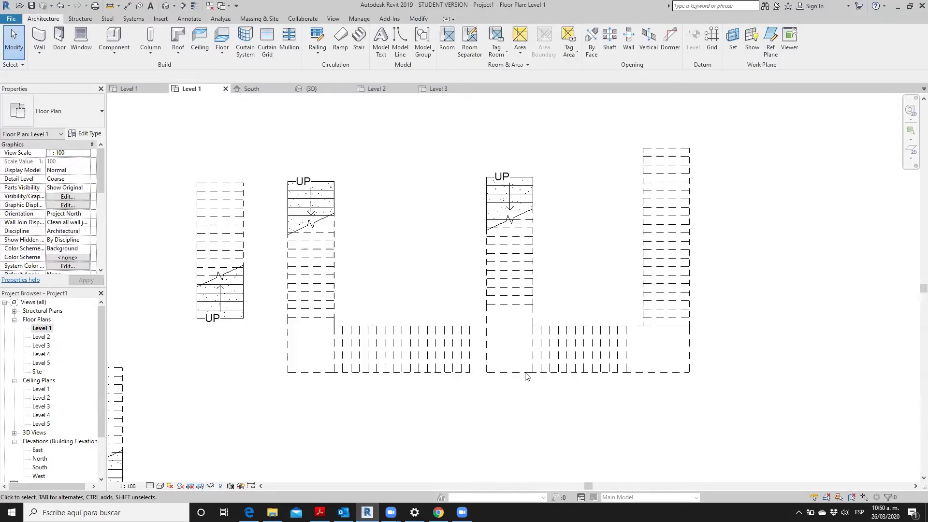
Step: Change the first stair path's Up Text from UP to SUBE
left_click_drag(502, 176, 503, 176)
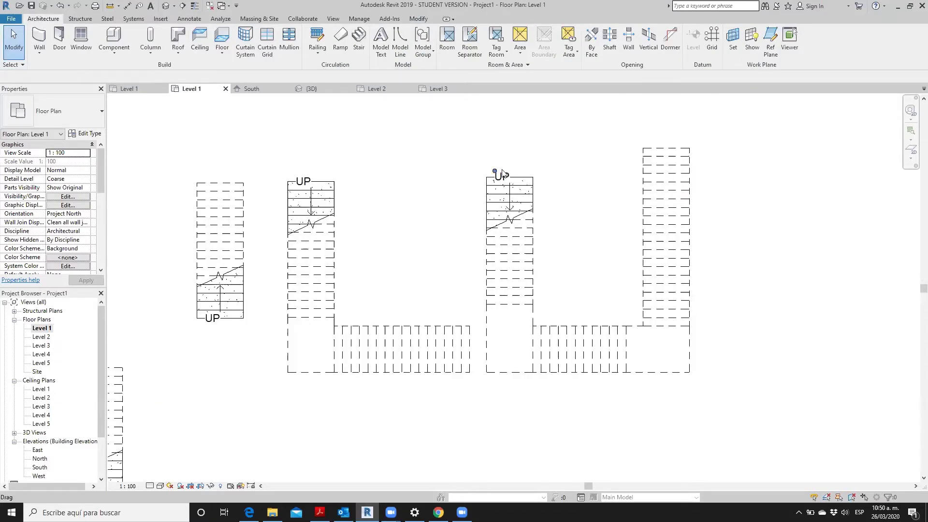
scroll(502, 177, "up", 3)
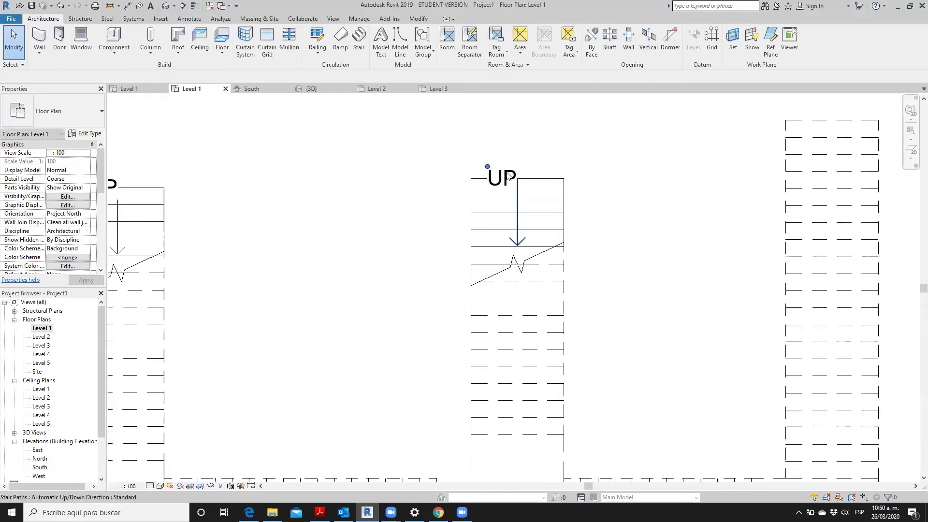
left_click(508, 177)
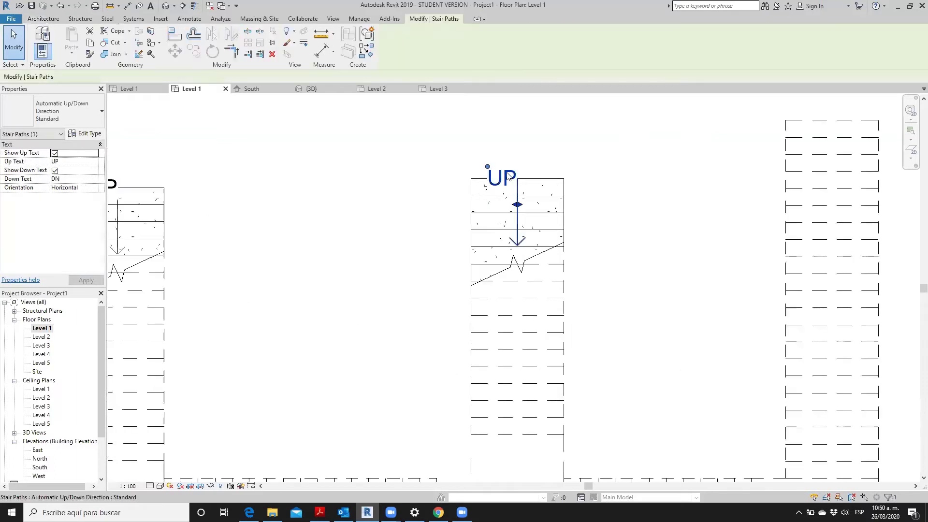
left_click(76, 161)
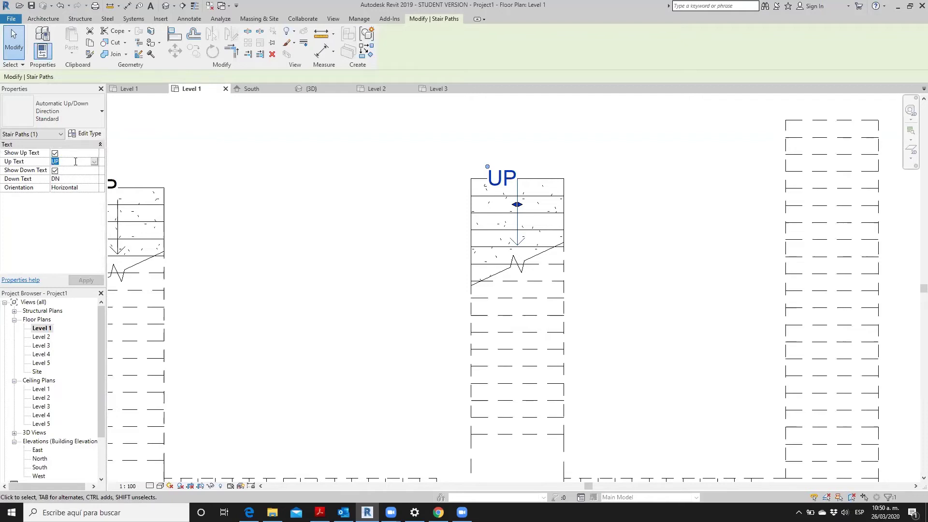
key("BackSpace")
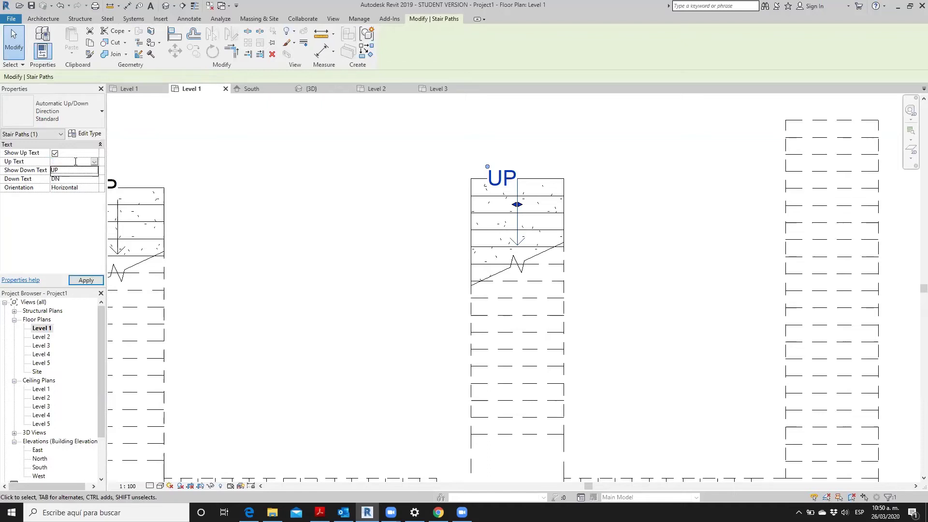
type("Su")
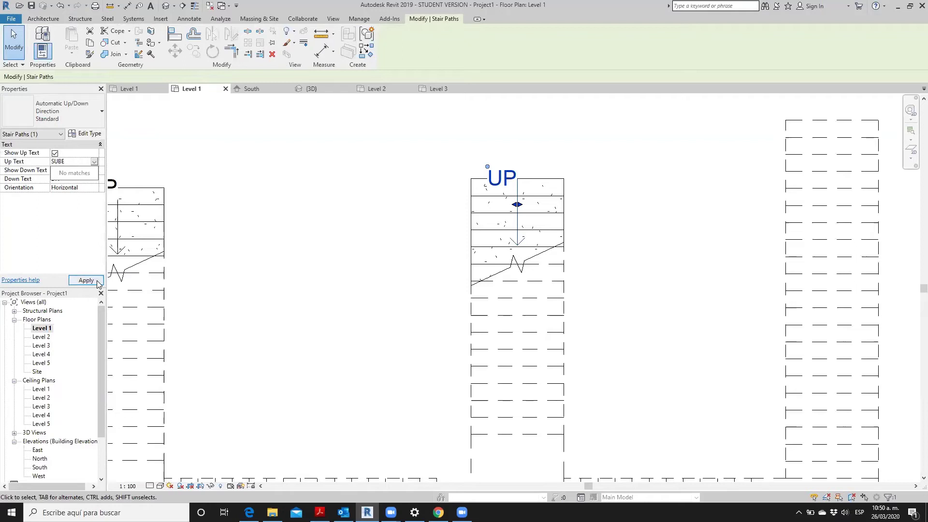
key("Escape")
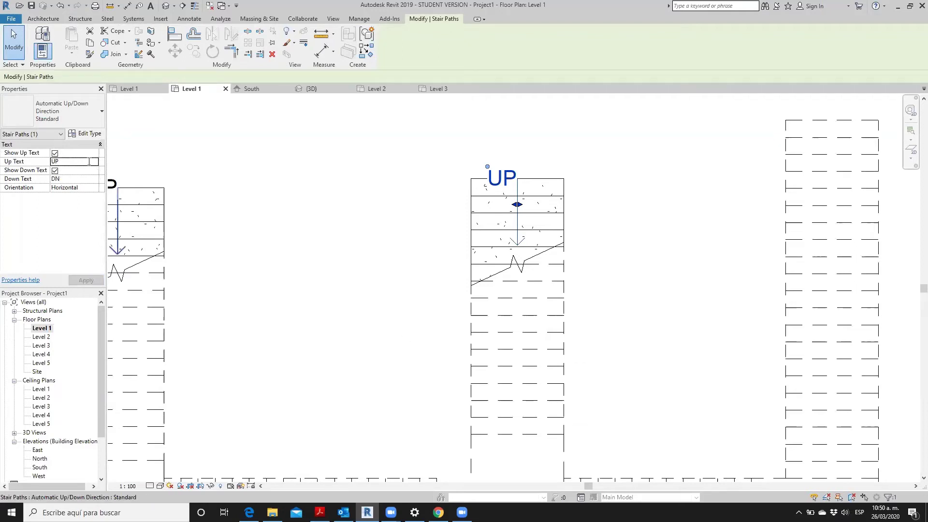
left_click(65, 161)
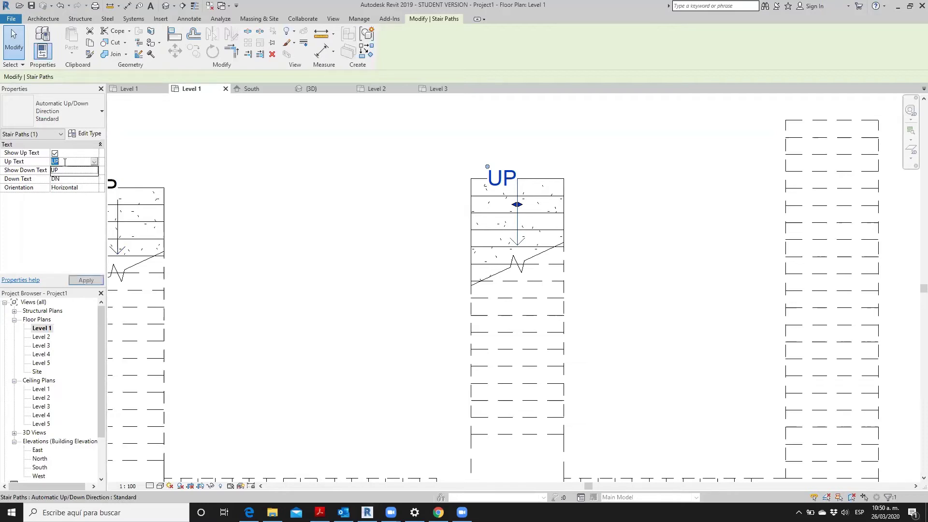
type("SUBE")
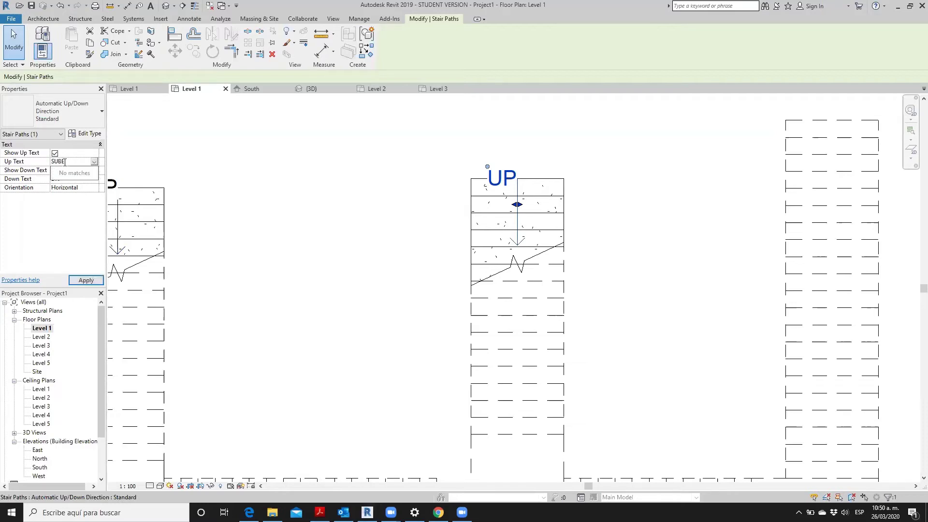
left_click(83, 281)
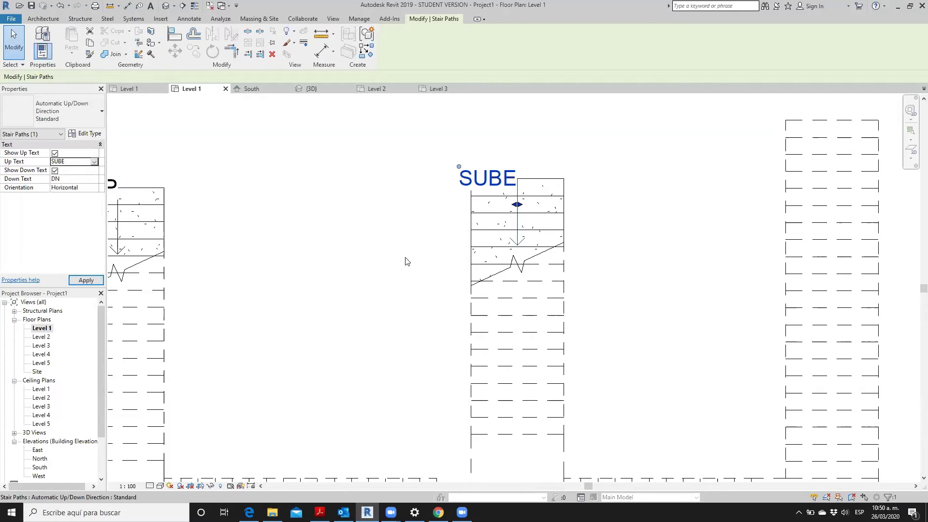
scroll(454, 201, "down", 3)
scroll(285, 231, "up", 1)
Step: Move the next stair's UP label above the stair and set its Up Text to SUBE
left_click(285, 231)
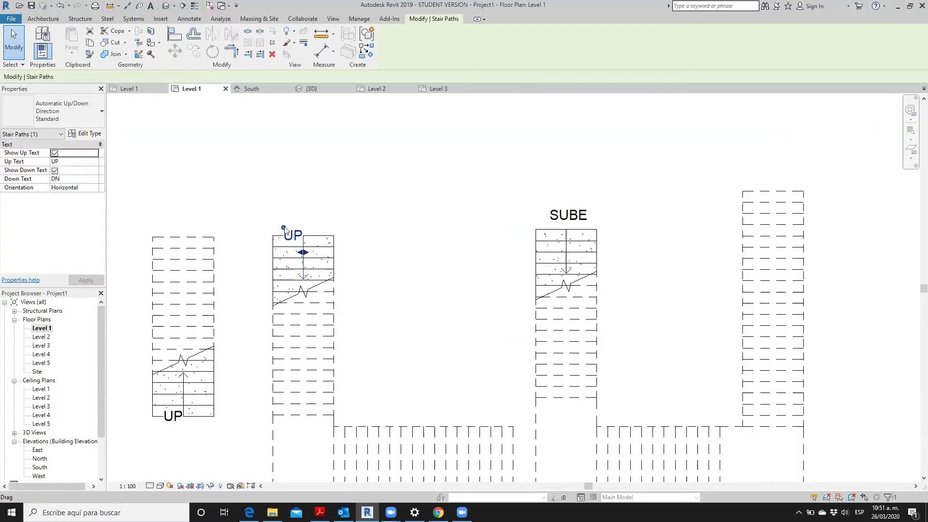
left_click_drag(298, 216, 310, 202)
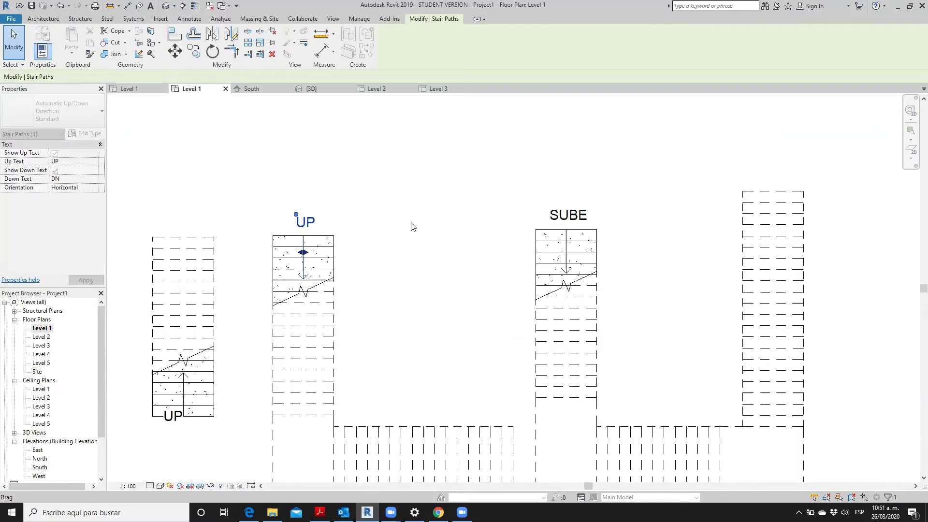
left_click(413, 227)
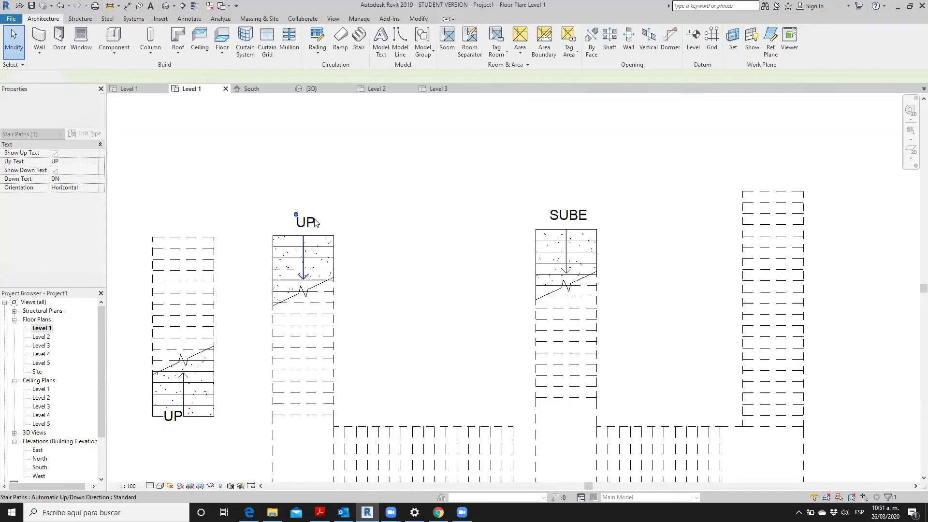
left_click(312, 265)
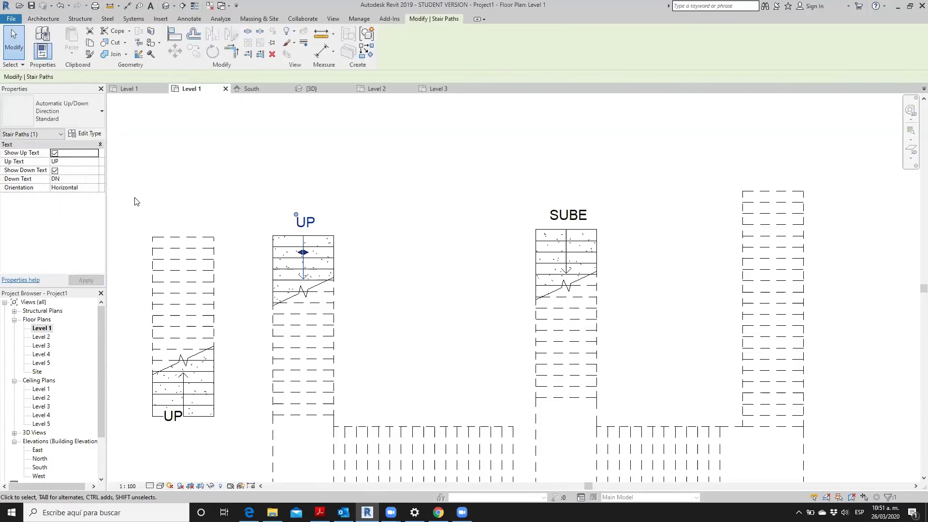
left_click(81, 161)
left_click(95, 161)
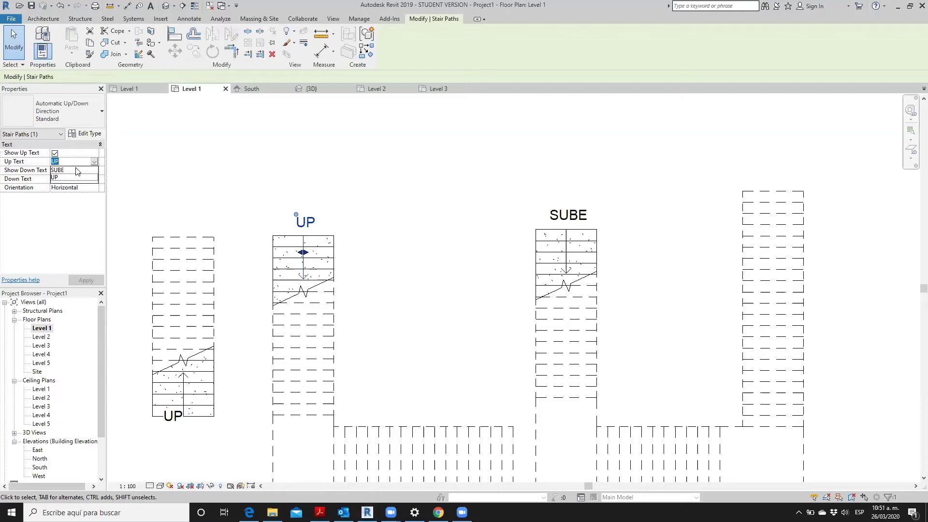
left_click(78, 170)
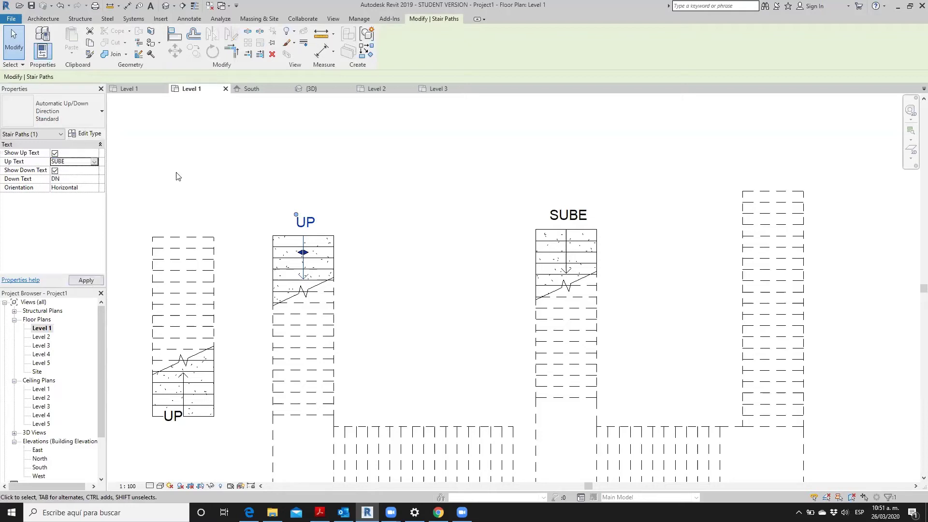
left_click(199, 129)
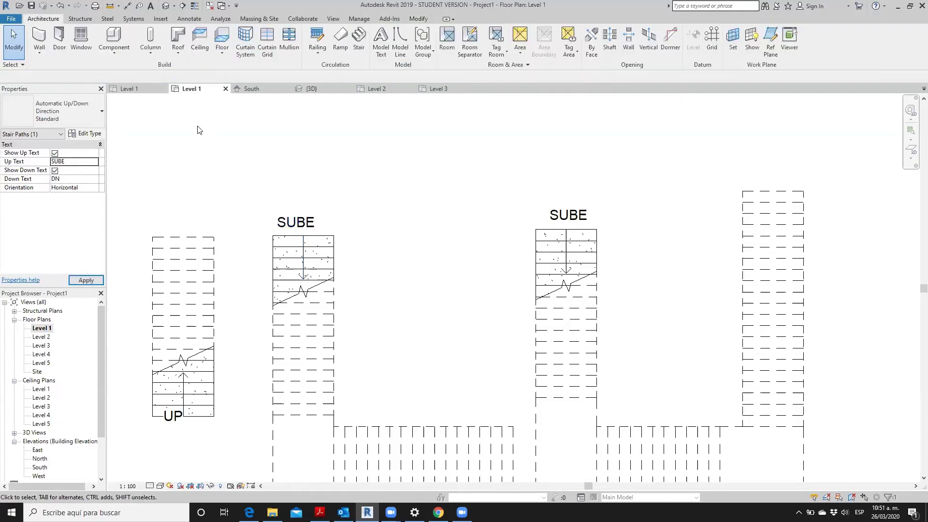
left_click(42, 337)
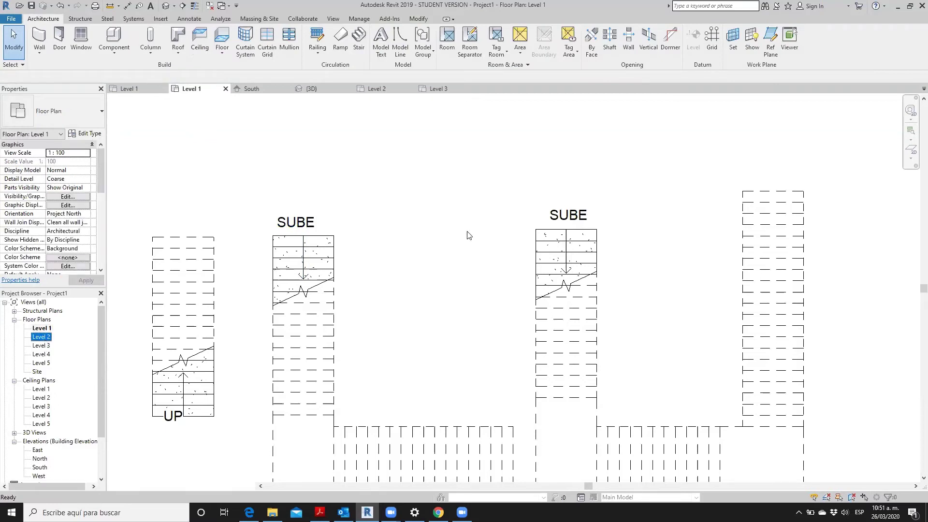
Step: On Level 2, change the straight stair path's down text from DN to BAJA
middle_click_drag(548, 223, 371, 260)
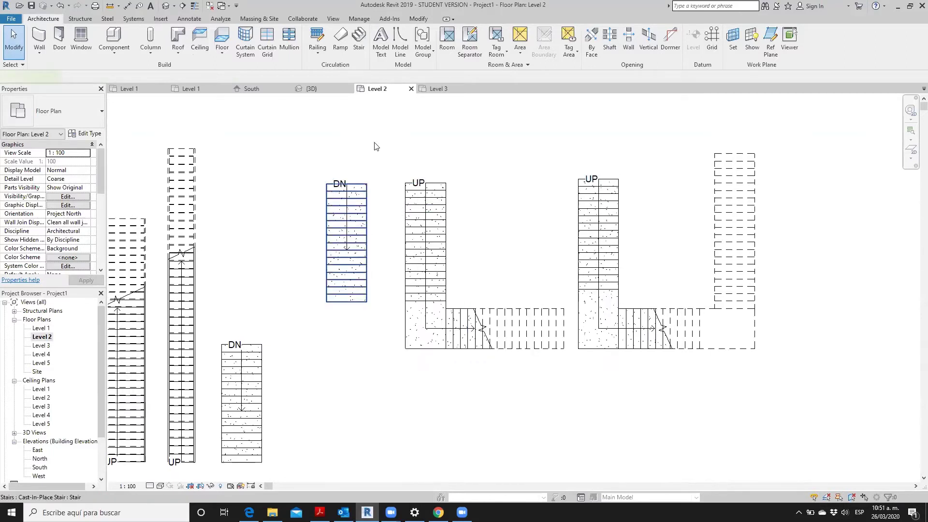
scroll(331, 183, "up", 3)
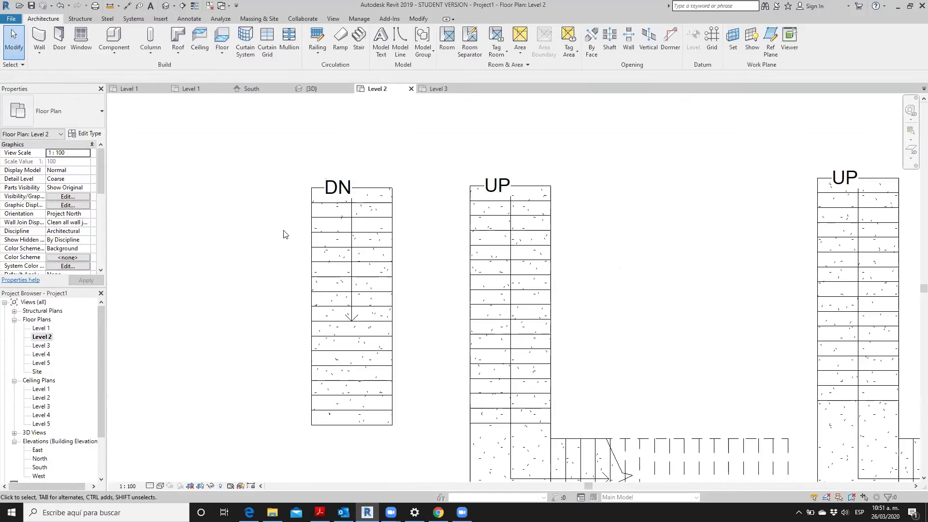
left_click(335, 190)
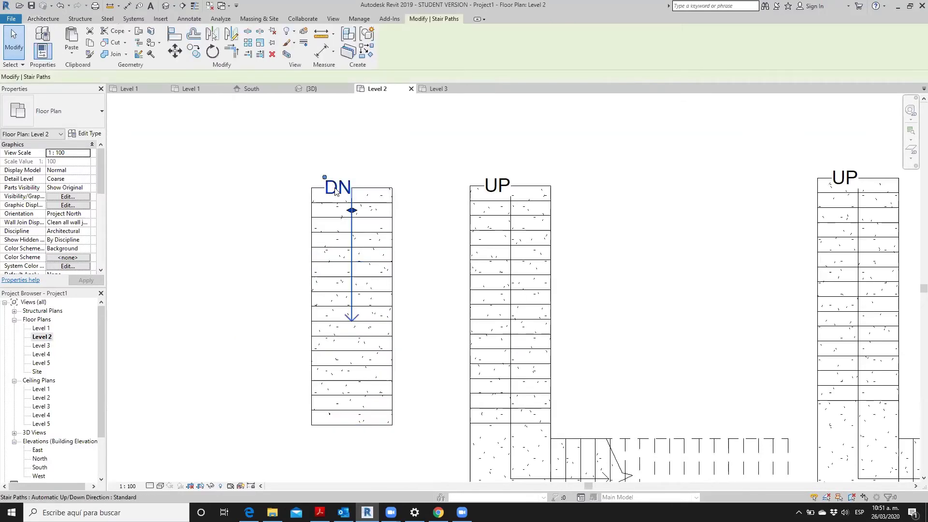
left_click(78, 179)
type("BA")
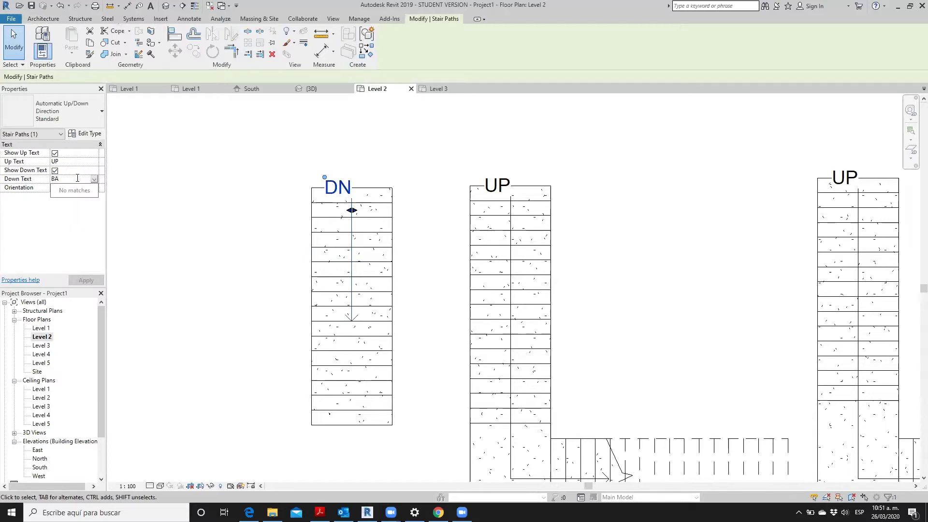
type("JA")
left_click(86, 282)
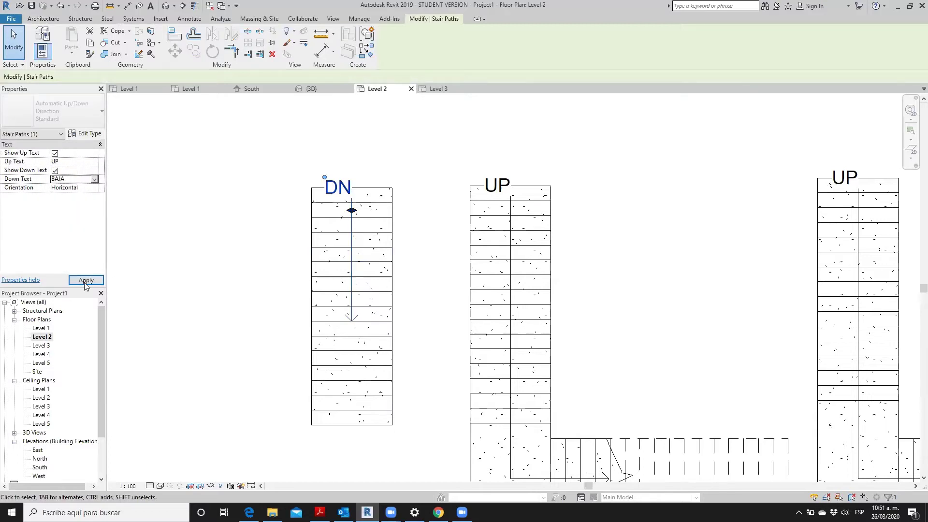
Step: Move the BAJA label above the stair and recentre the stair path arrow
left_click_drag(304, 179, 331, 160)
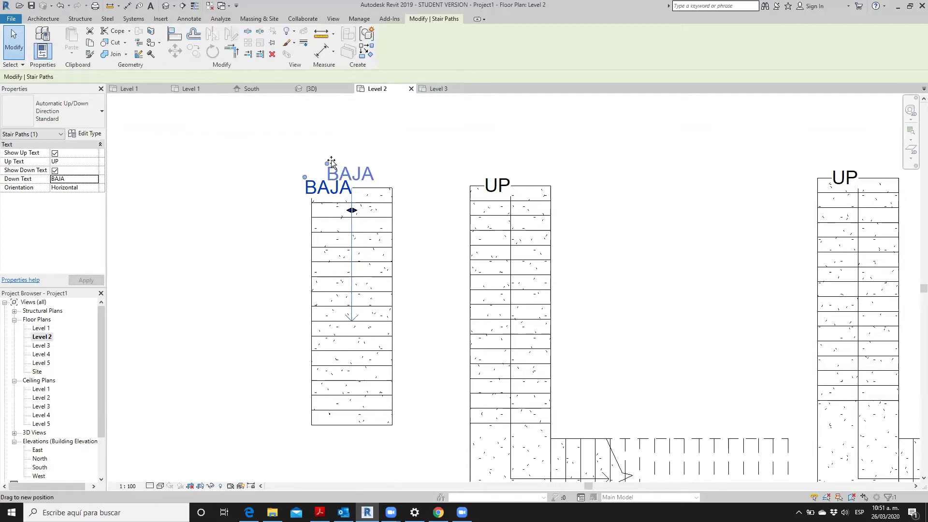
left_click(357, 212)
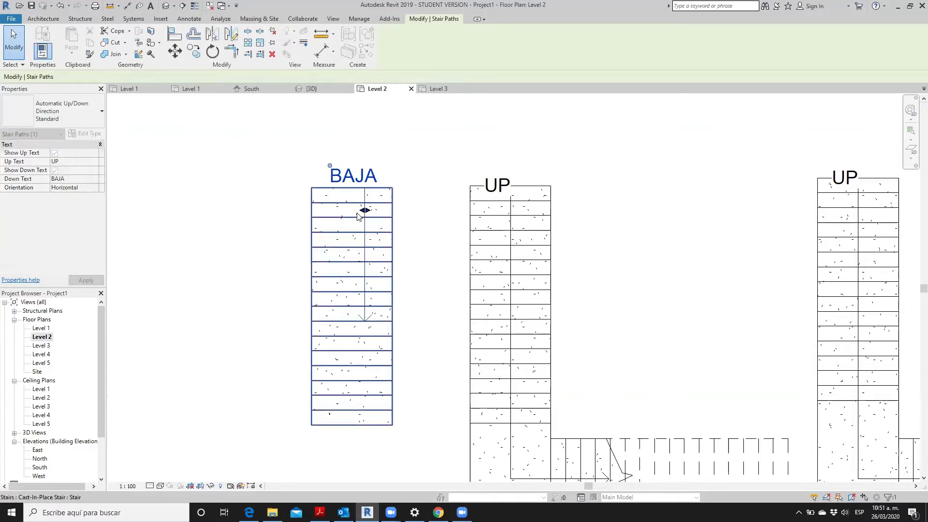
mouse_move(358, 215)
left_mouse_down()
mouse_move(407, 269)
mouse_move(401, 331)
left_mouse_up()
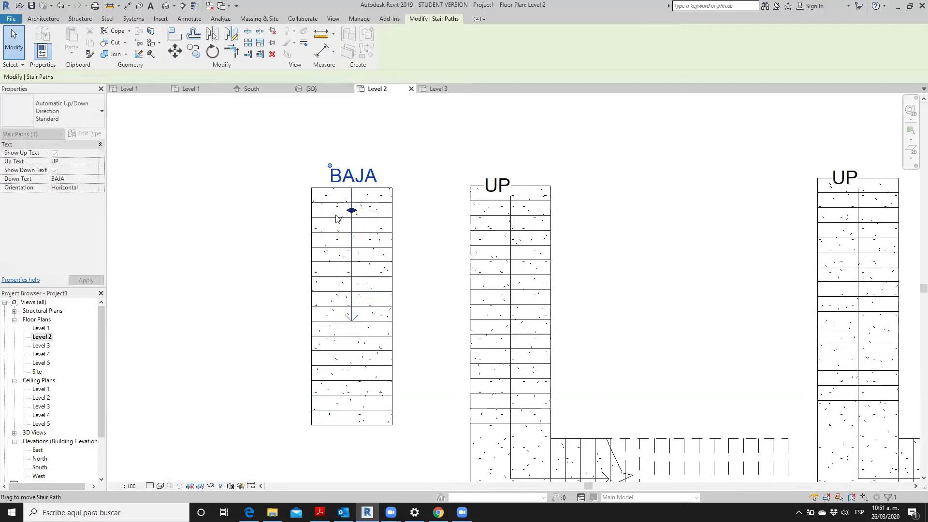
left_click_drag(352, 211, 354, 216)
left_click(393, 234)
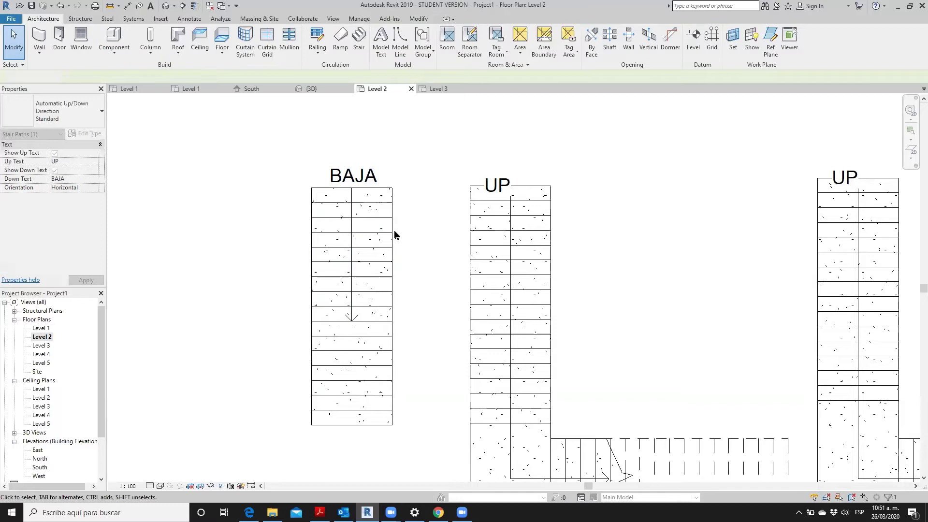
Step: Begin repositioning the L-shaped stair's path
scroll(467, 374, "down", 2)
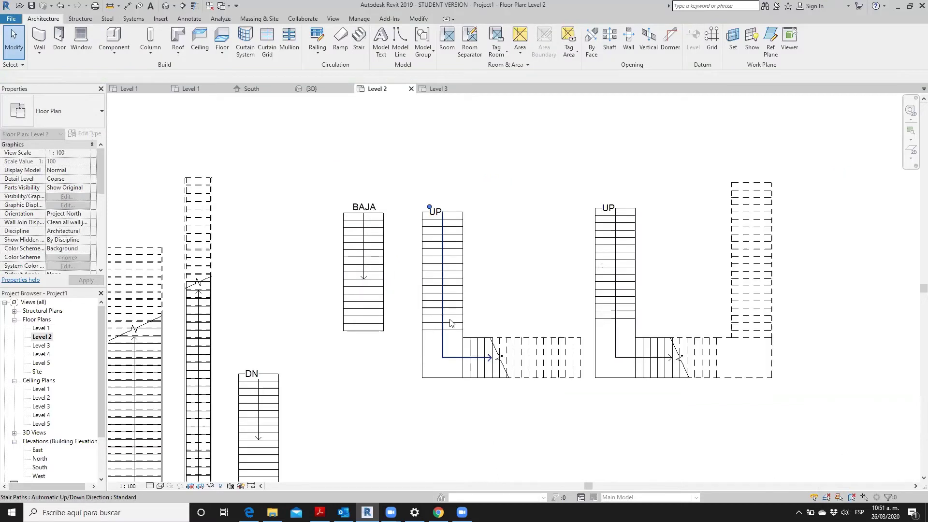
left_click(442, 231)
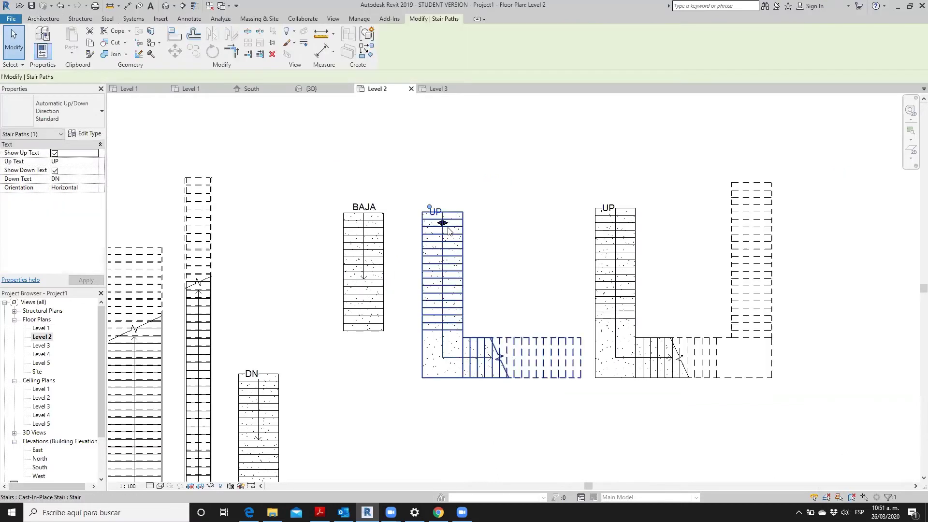
left_click_drag(449, 225, 450, 230)
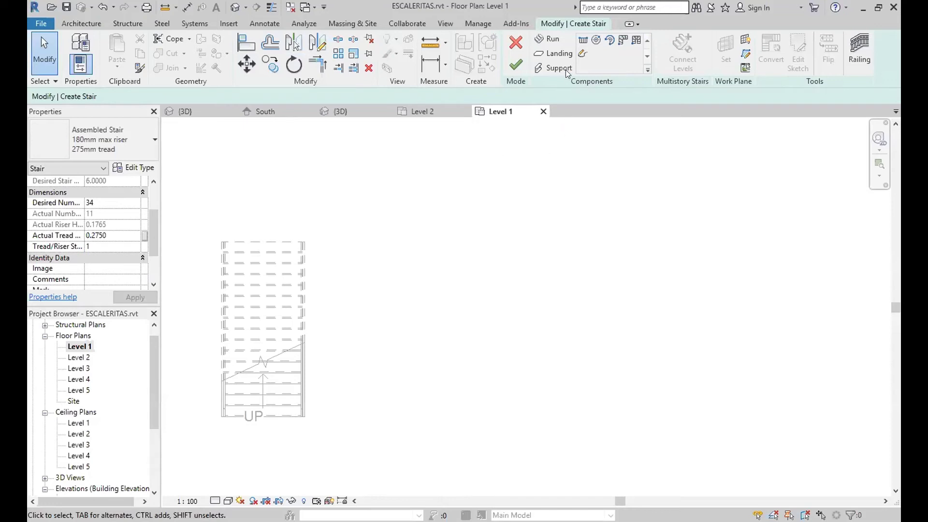
Step: Sketch three straight runs, down, across right and back up, placing all 34 risers
left_click(548, 39)
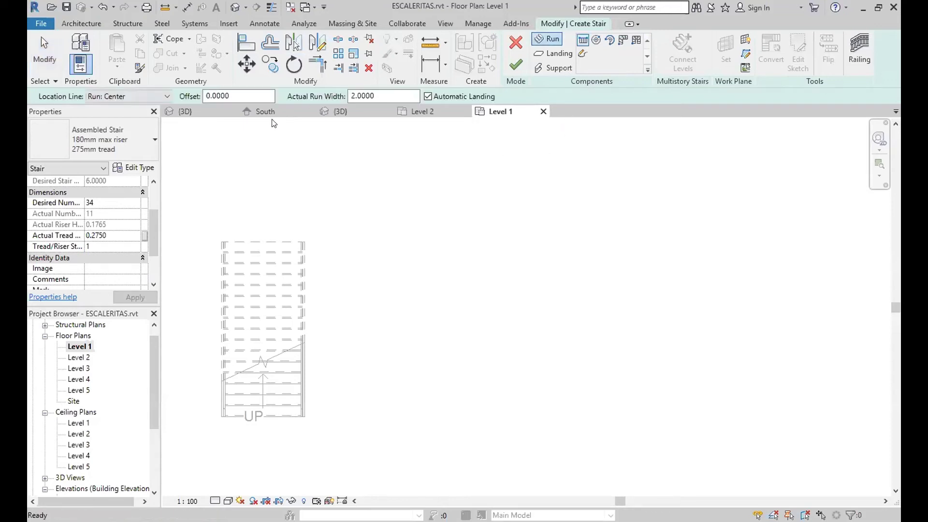
scroll(117, 204, "up", 1)
scroll(116, 204, "up", 1)
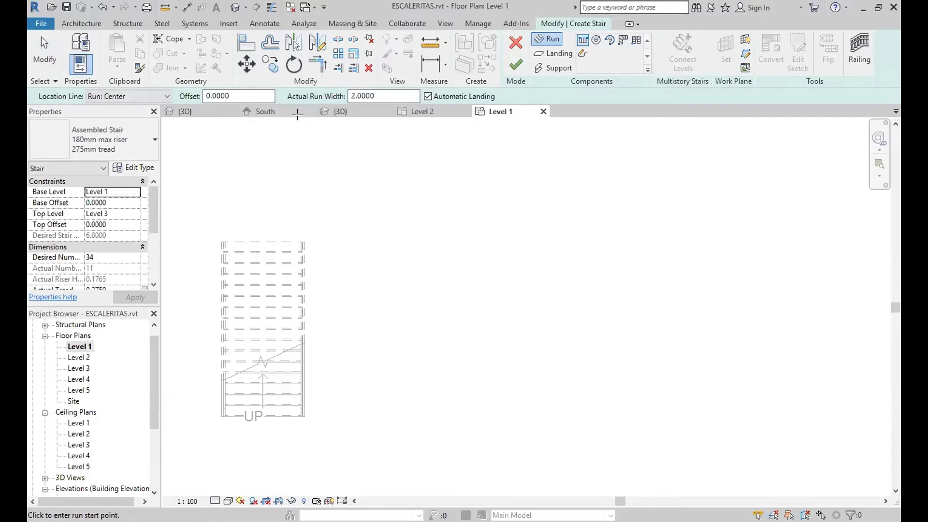
left_click(448, 236)
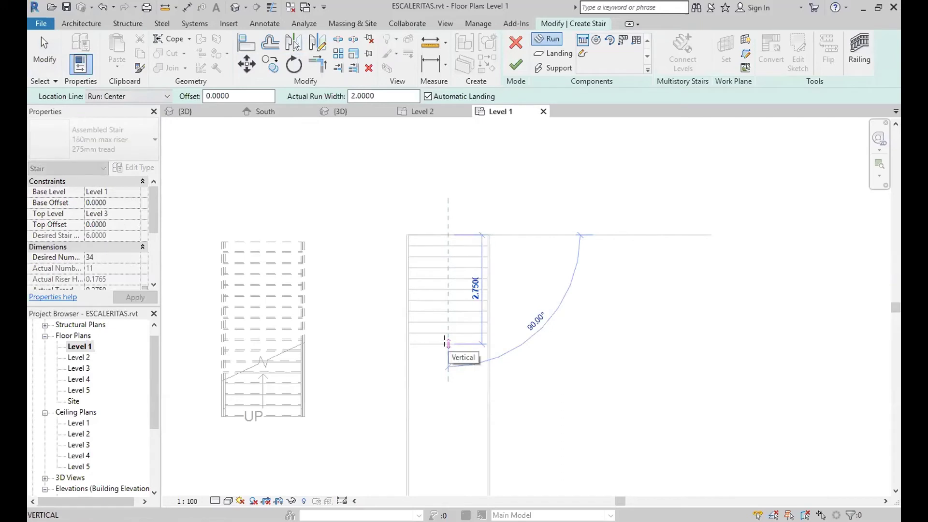
left_click(445, 342)
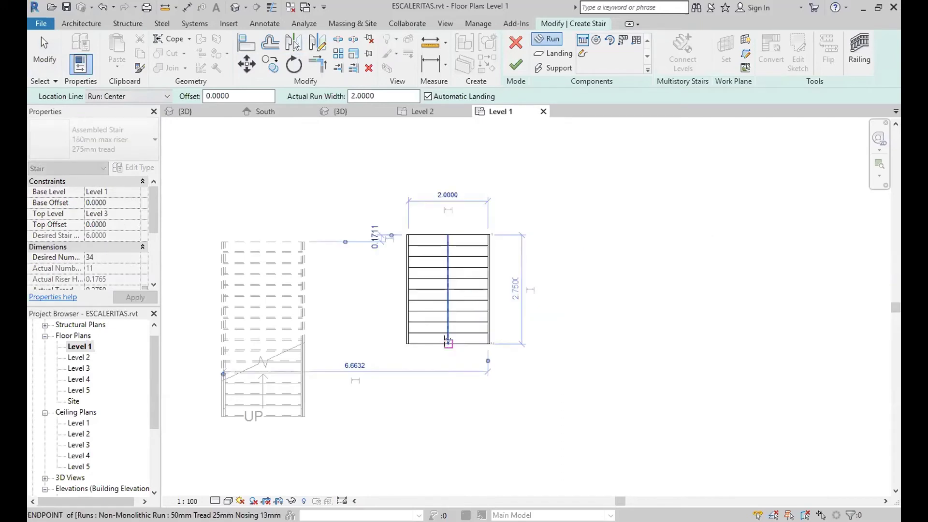
left_click(587, 343)
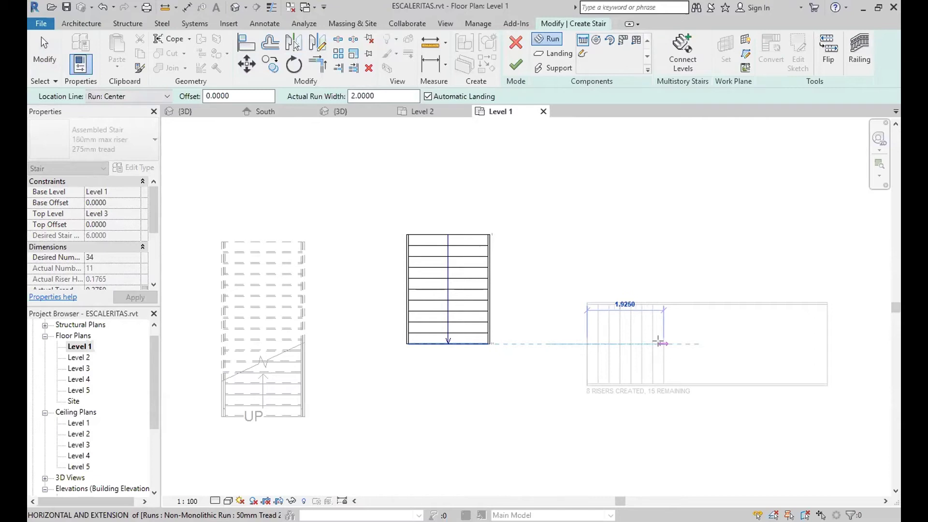
left_click(659, 342)
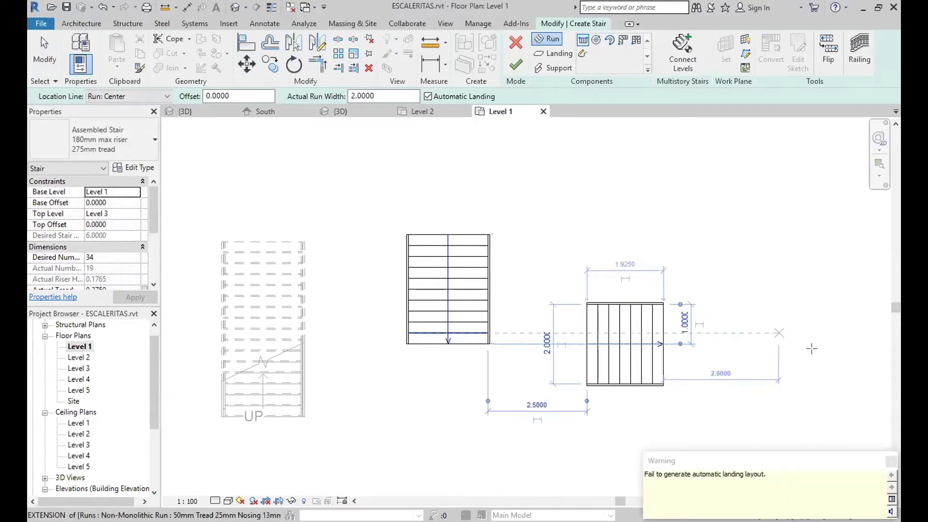
left_click(810, 333)
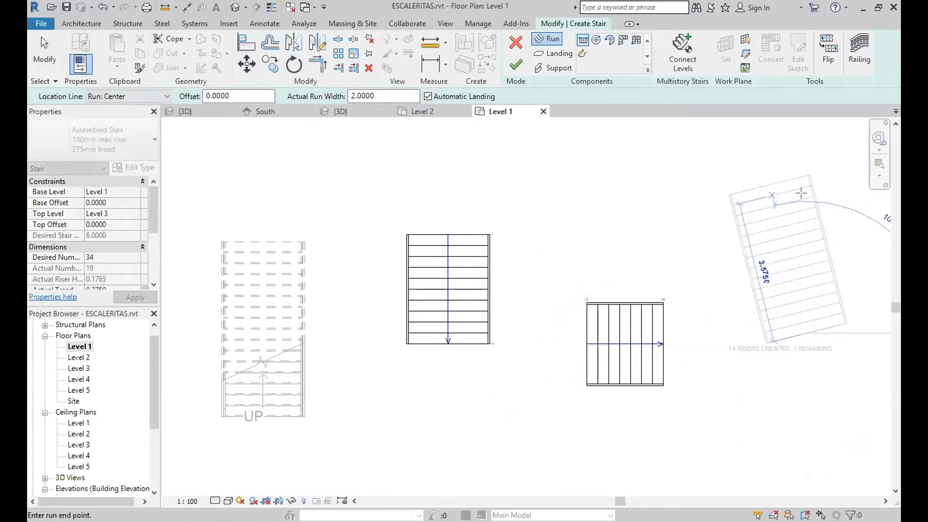
left_click(804, 169)
key("Escape")
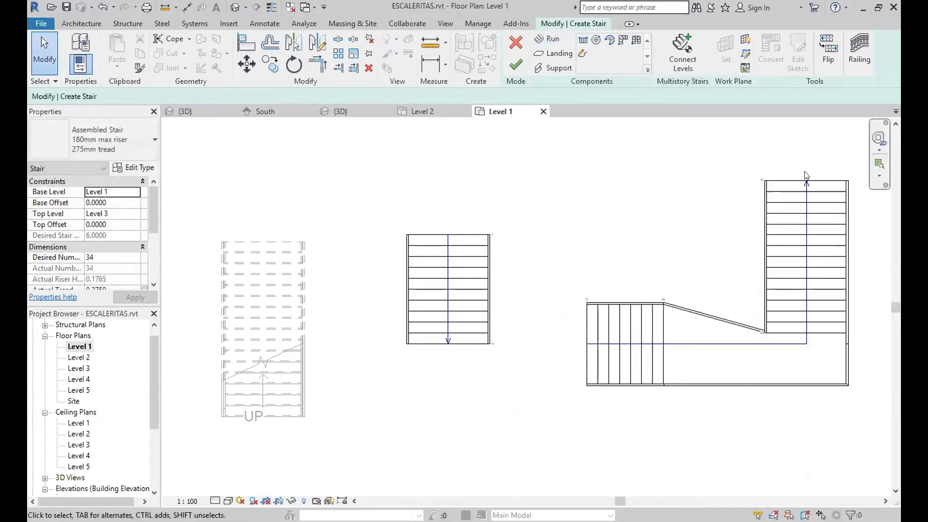
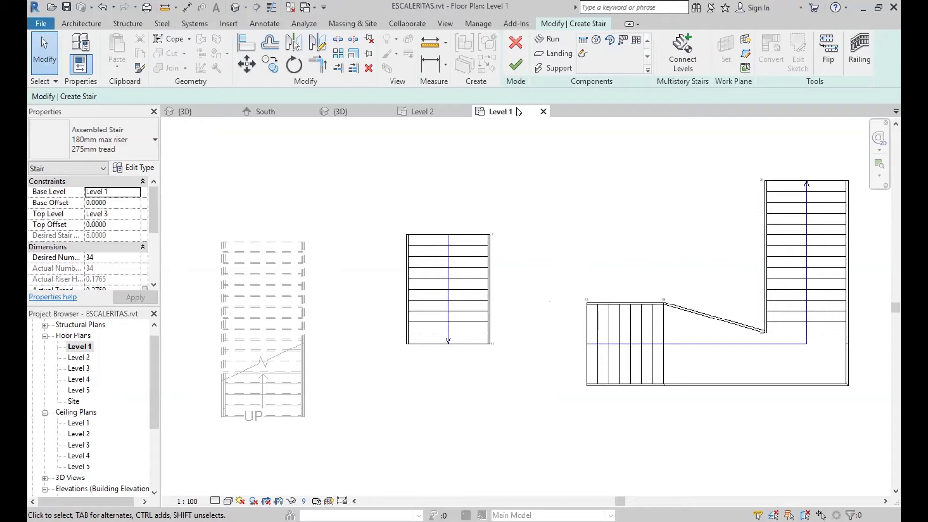
Step: Discard the old stair edits and start a new stair rising to Level 3
left_click(516, 42)
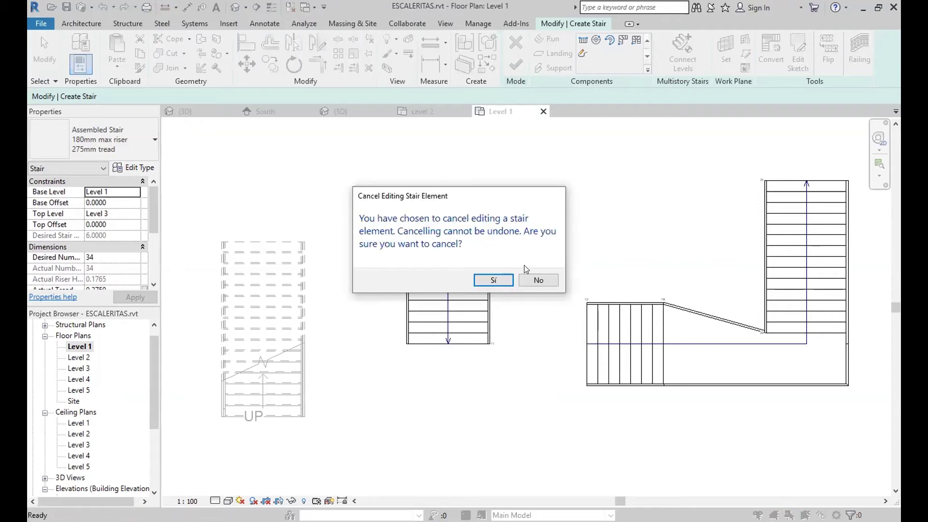
left_click(494, 280)
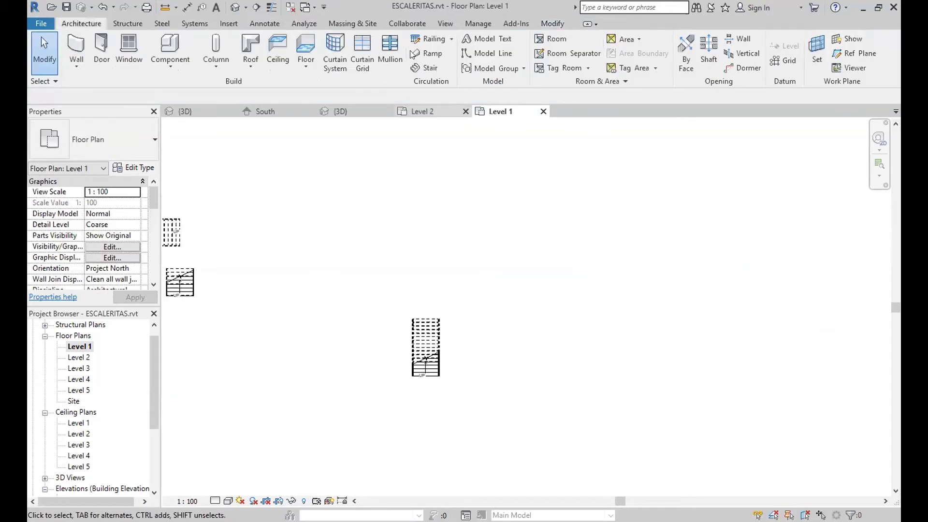
left_click(437, 67)
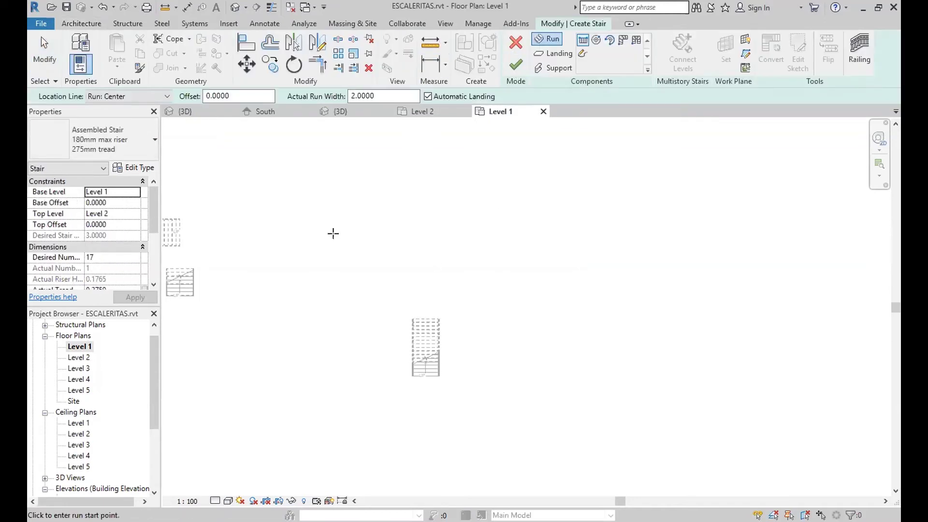
left_click(134, 214)
left_click(136, 215)
left_click(112, 258)
Step: Place the first straight run with 8 risers
scroll(488, 368, "up", 2)
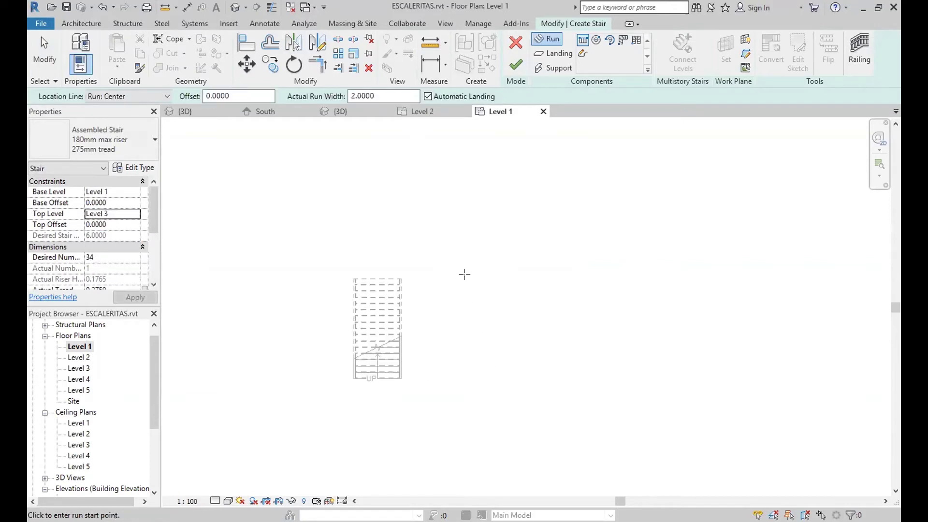
left_click(492, 285)
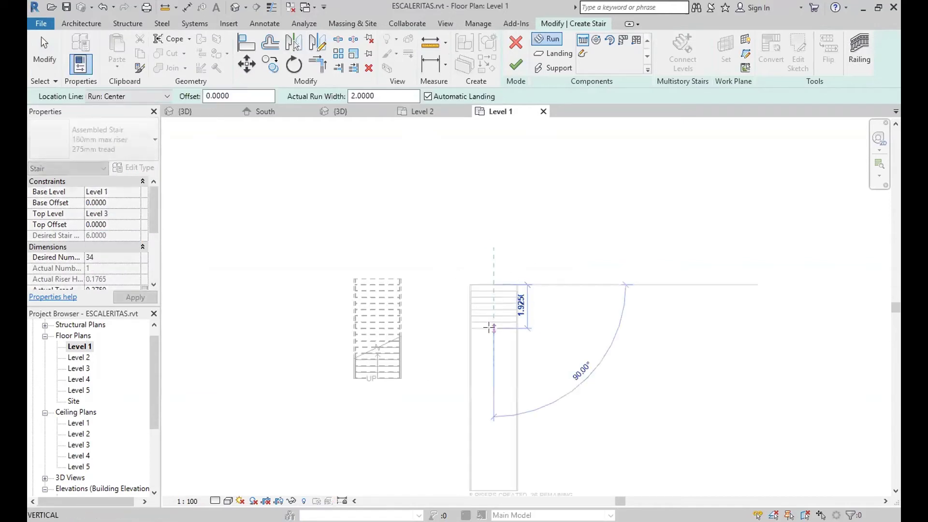
left_click(490, 328)
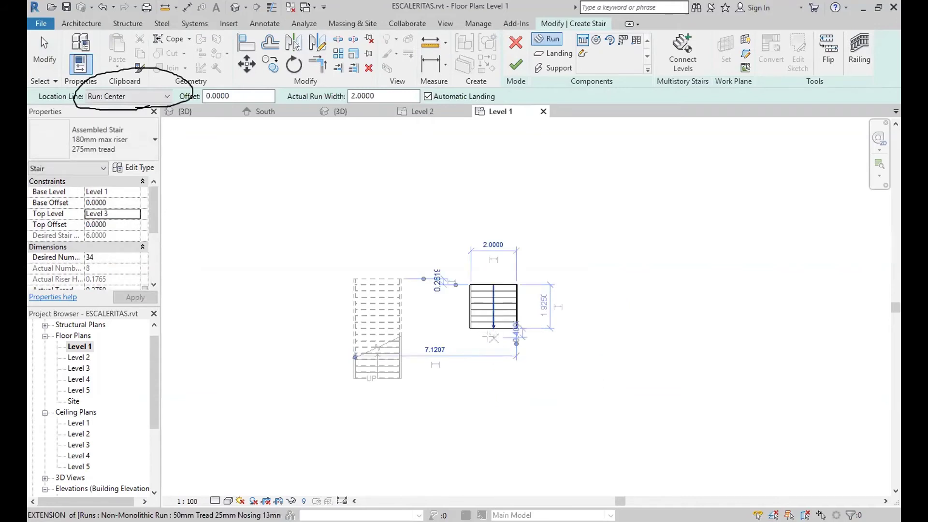
left_click(488, 336)
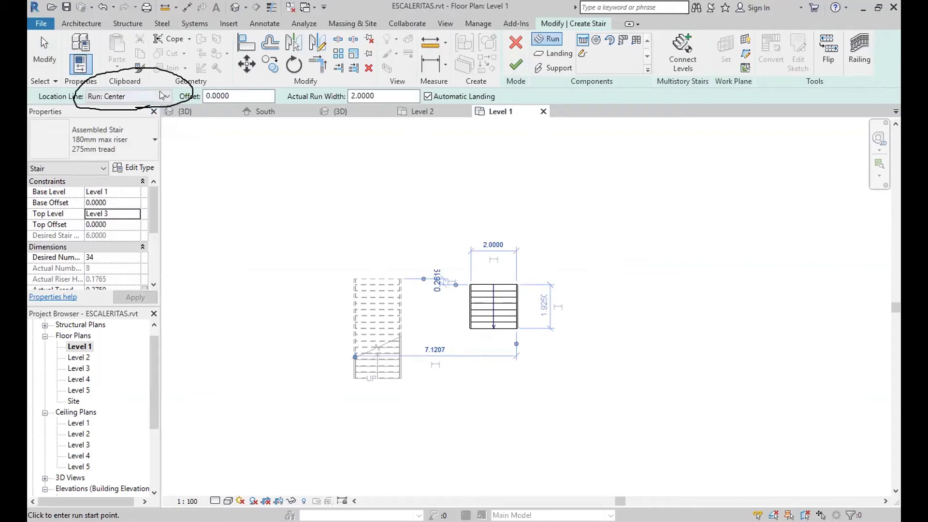
Step: Set the run location line to Run: Left, then request cancelling the stair edit
left_click(155, 99)
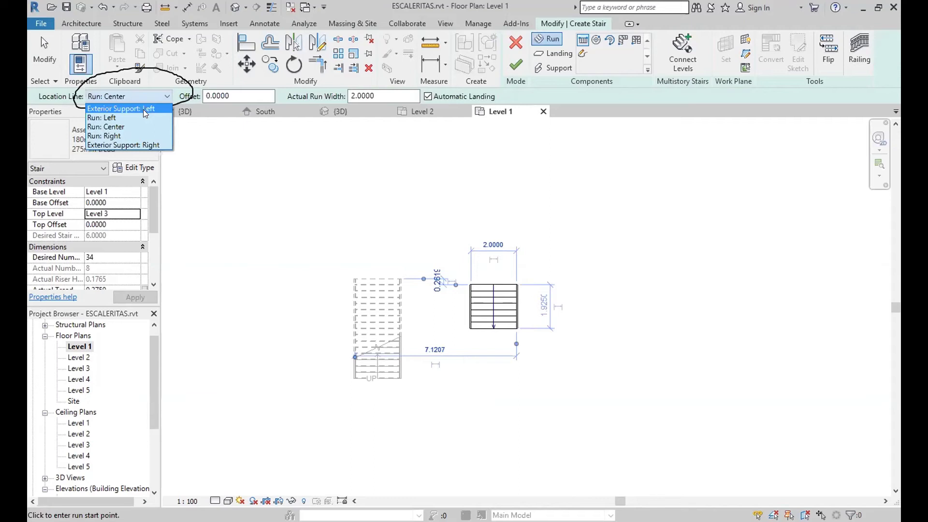
left_click(116, 118)
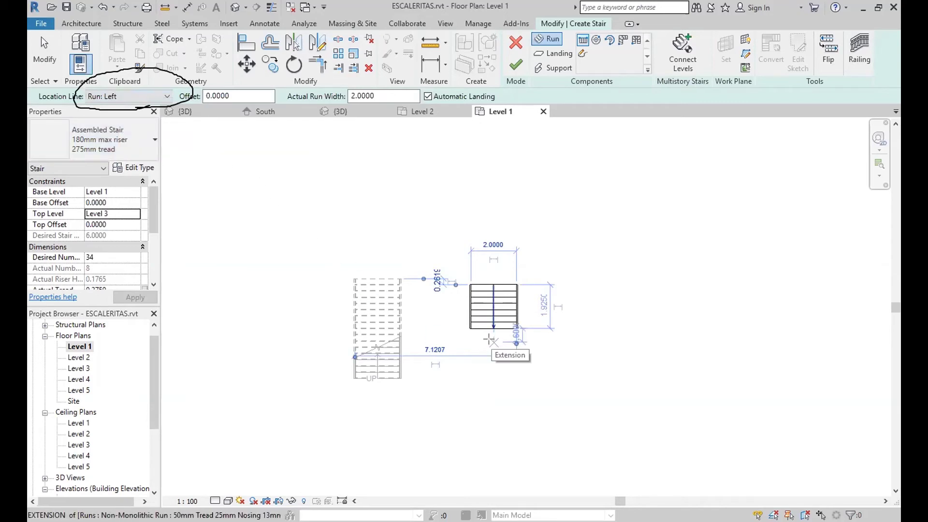
left_click(513, 42)
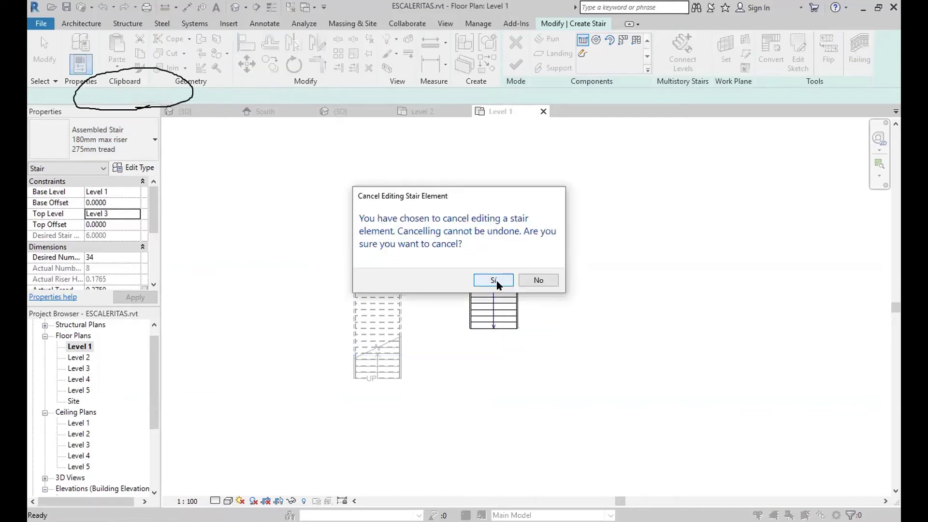
Step: Discard the sketch and start a new Level 3 stair with Run: Left location line
left_click(494, 281)
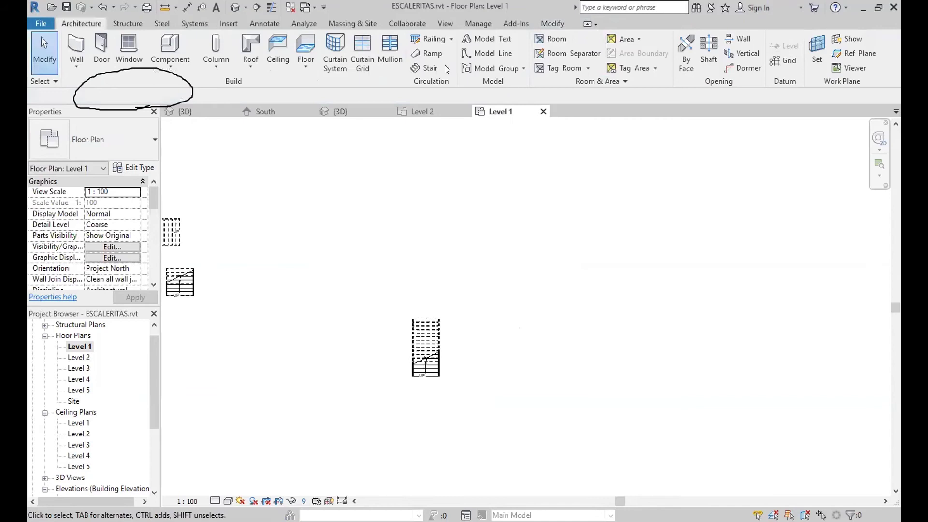
left_click(426, 70)
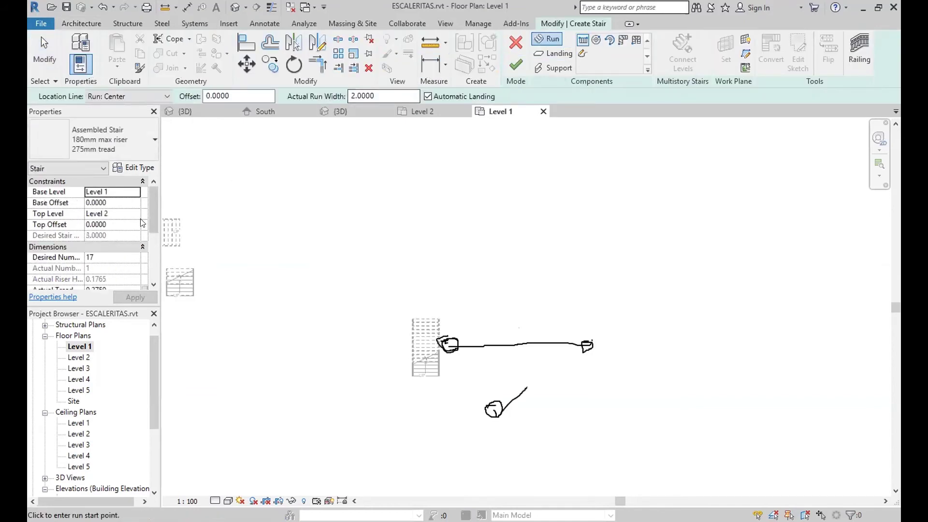
left_click(138, 214)
left_click(108, 256)
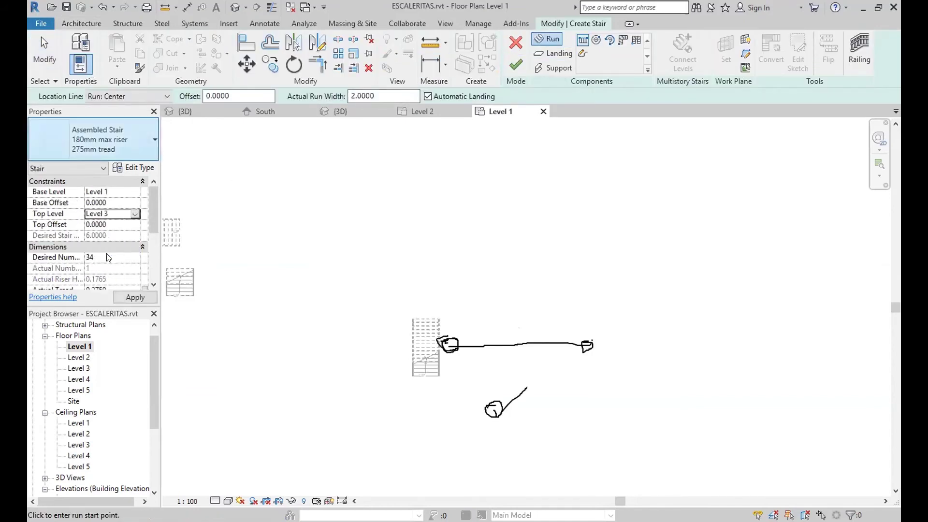
left_click(129, 97)
left_click(133, 114)
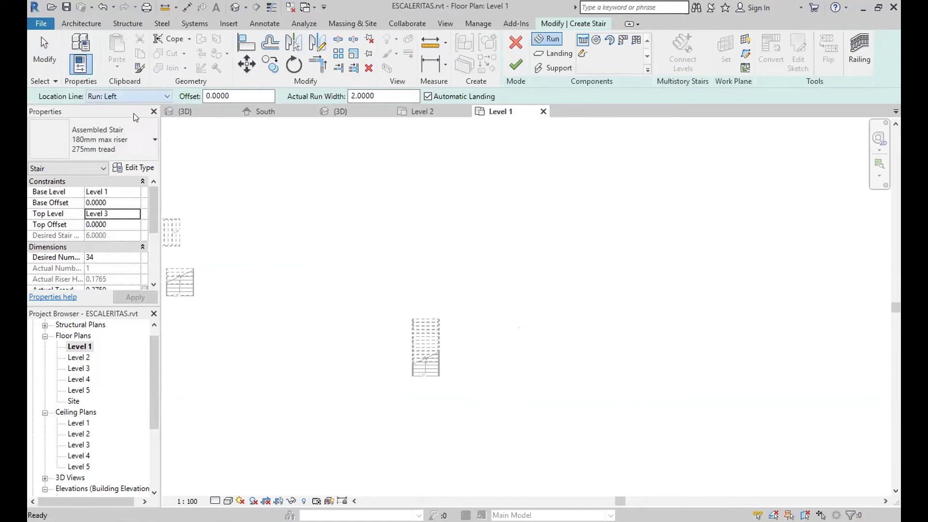
Step: Draw the 8-riser first run and a right-angle second run with a landing
scroll(474, 351, "up", 1)
scroll(479, 344, "up", 1)
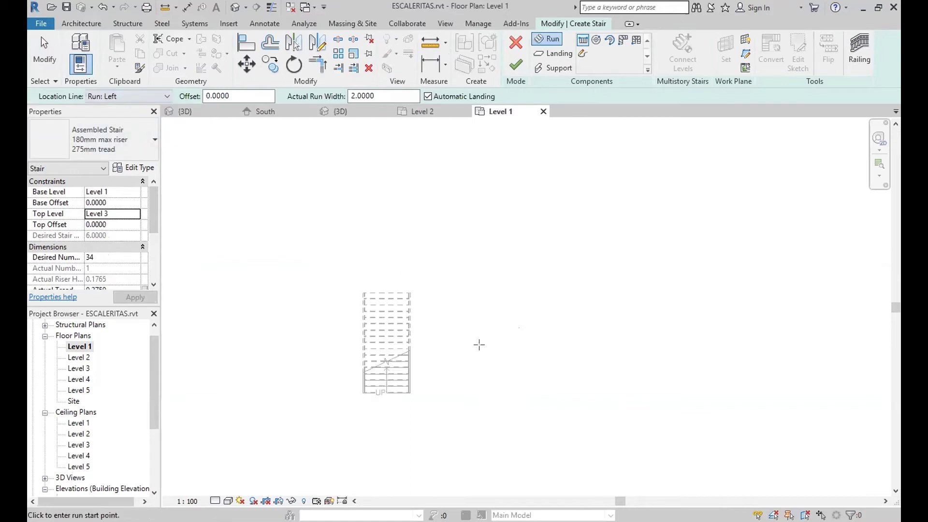
left_click(494, 293)
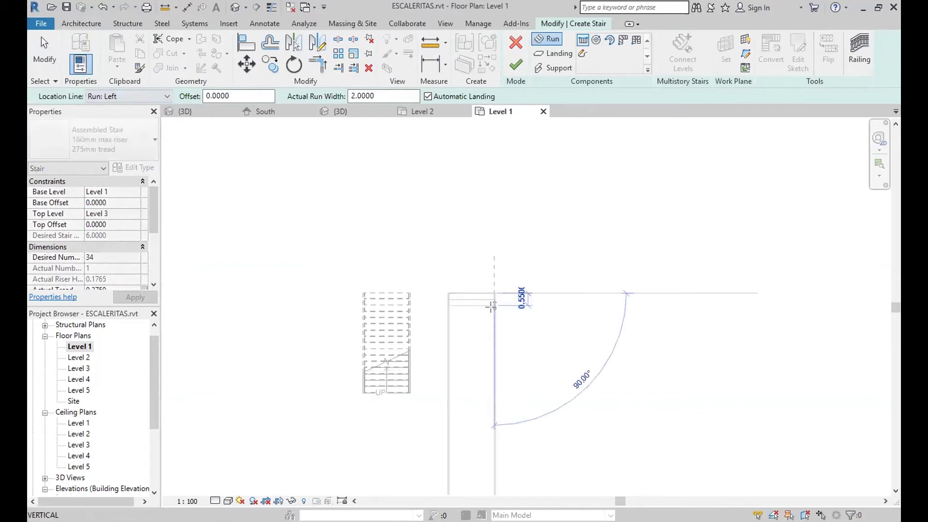
left_click(492, 333)
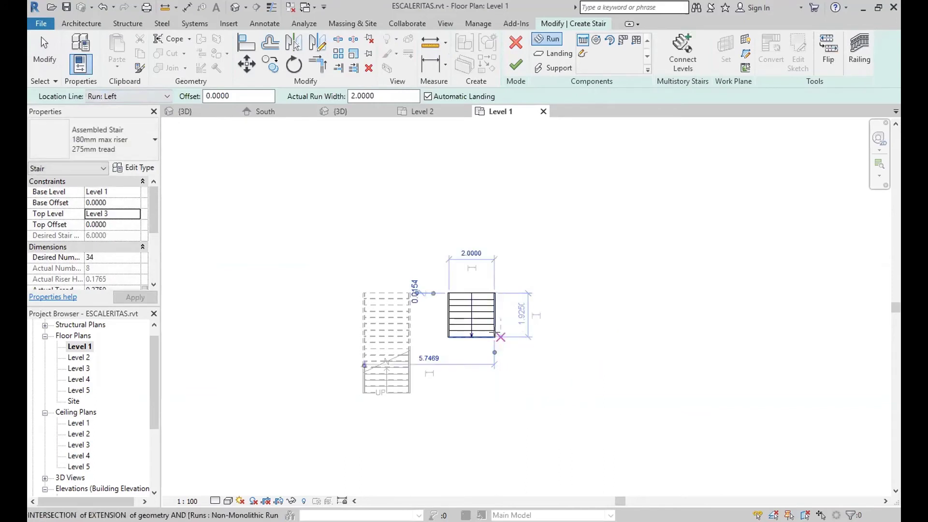
left_click(530, 336)
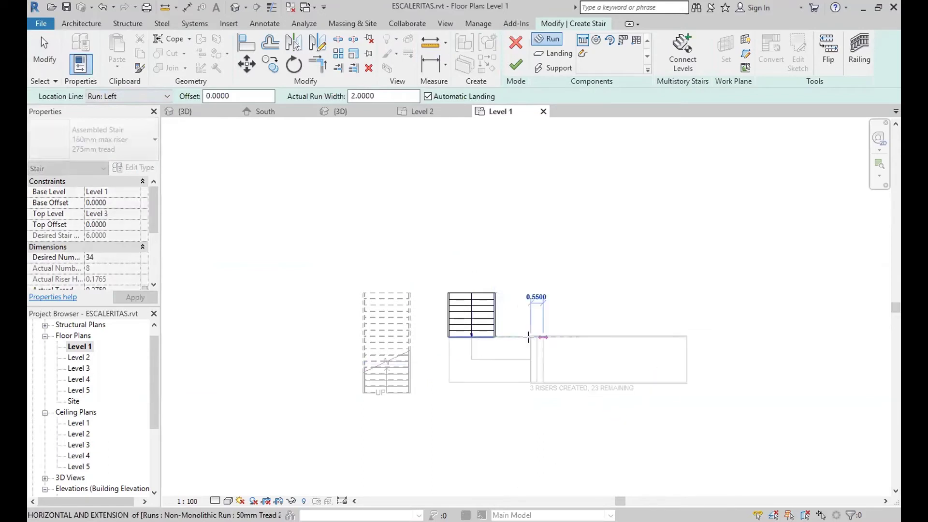
left_click(566, 335)
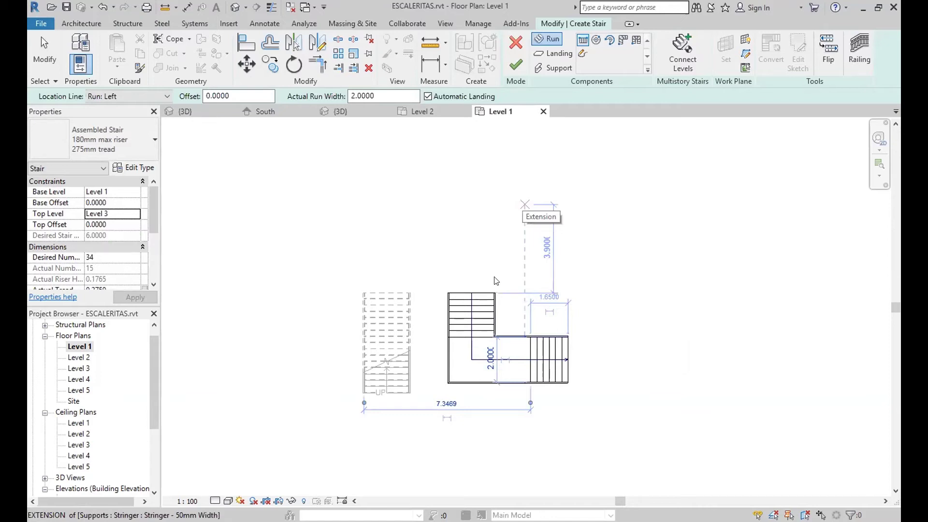
Step: Decline cancelling and draw the third run upward using the remaining risers
key("Escape")
left_click(523, 283)
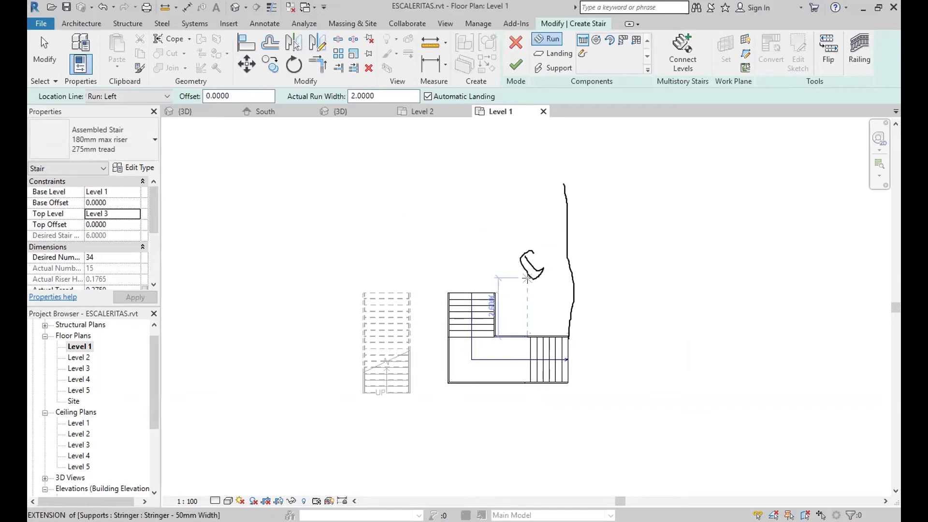
left_click(567, 336)
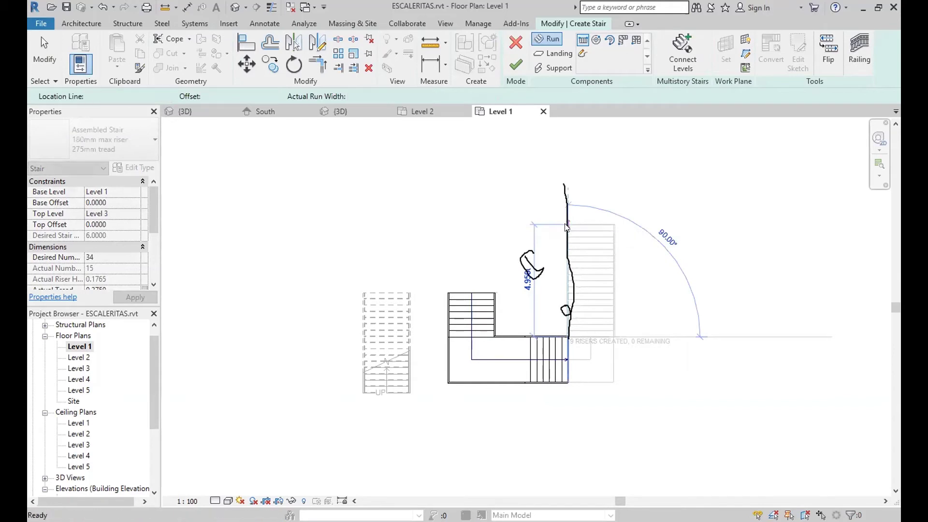
left_click(564, 222)
key("Escape")
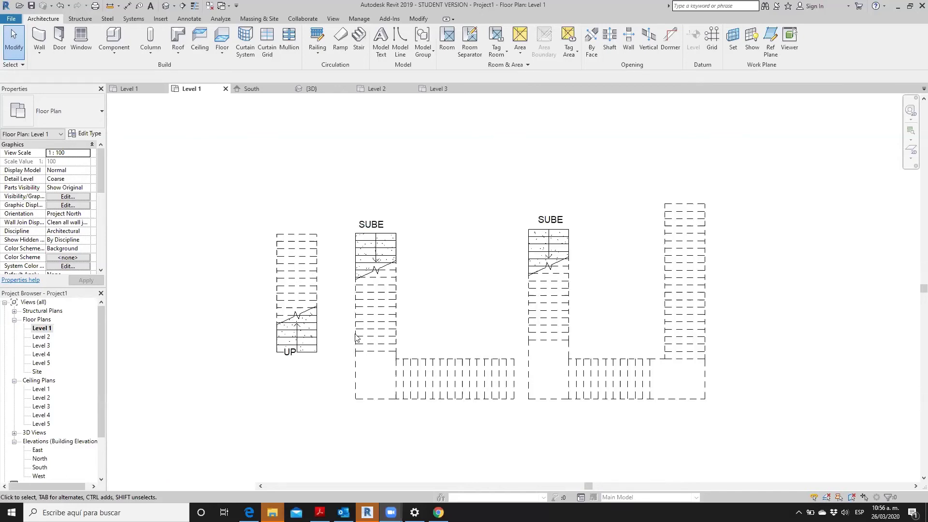
Step: Recentre the Level 1 plan by the stairs and start a new Level 1–Level 2 stair
middle_click_drag(369, 339, 332, 318)
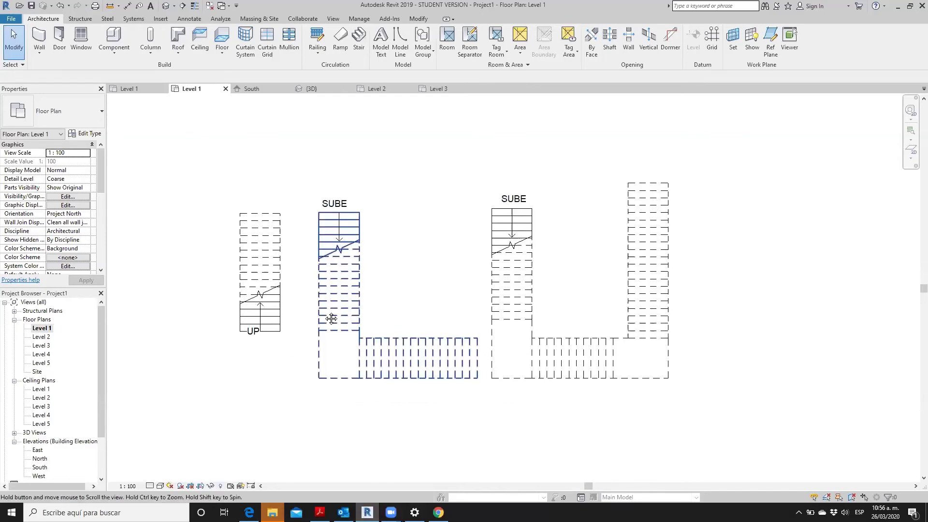
scroll(405, 277, "up", 2)
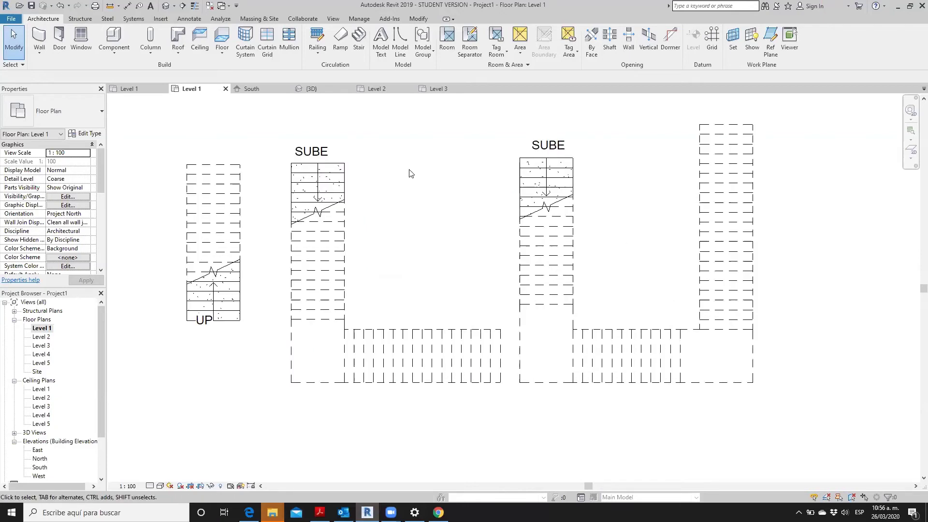
scroll(557, 244, "down", 1)
scroll(427, 264, "down", 1)
scroll(427, 264, "down", 1)
left_click(361, 50)
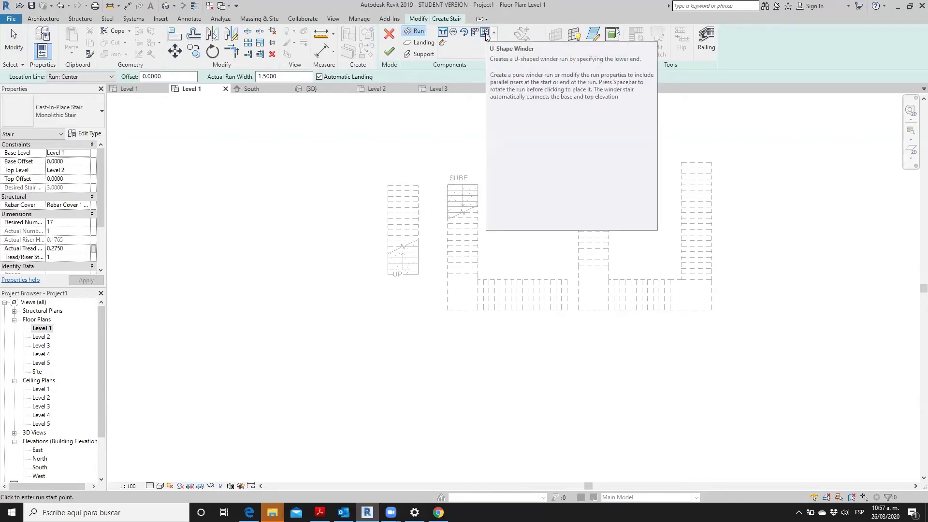
Step: Try a U-shape winder run, dismiss its error, and use straight runs with 1.0 run width
left_click(486, 33)
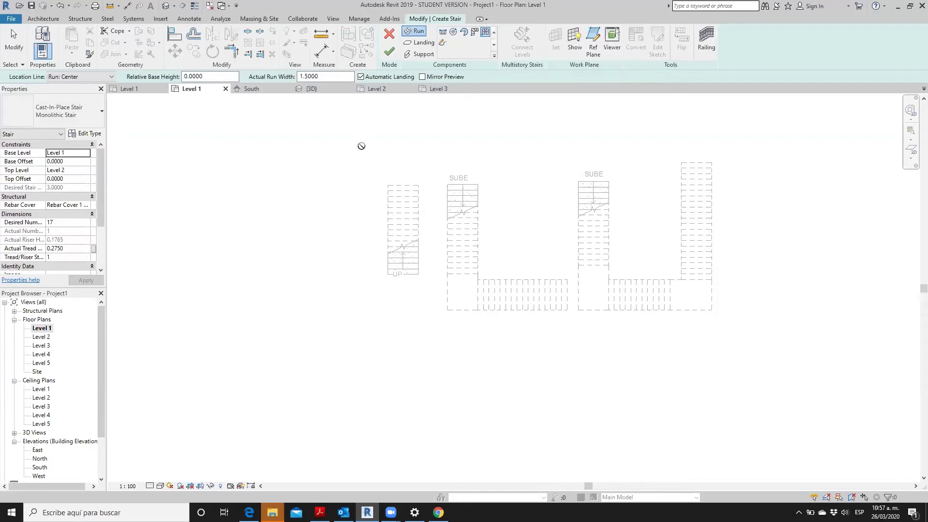
left_click(465, 391)
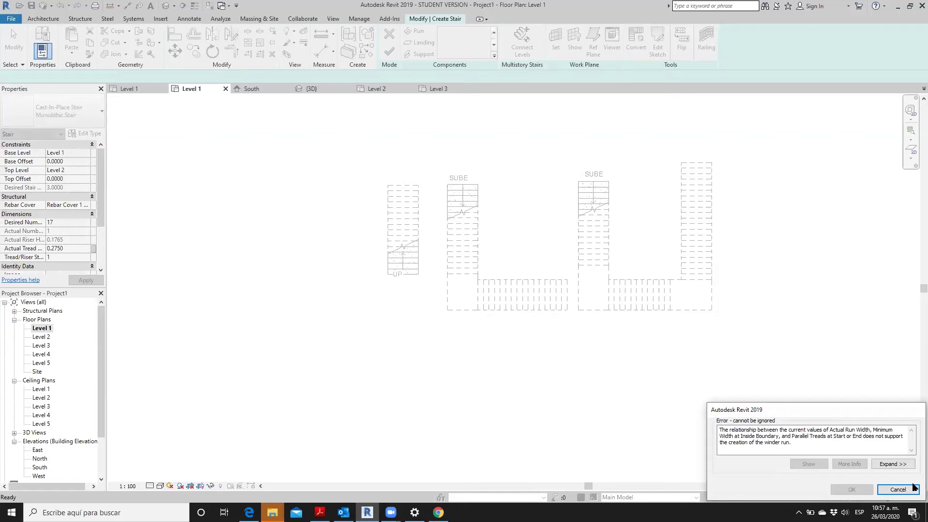
left_click(911, 489)
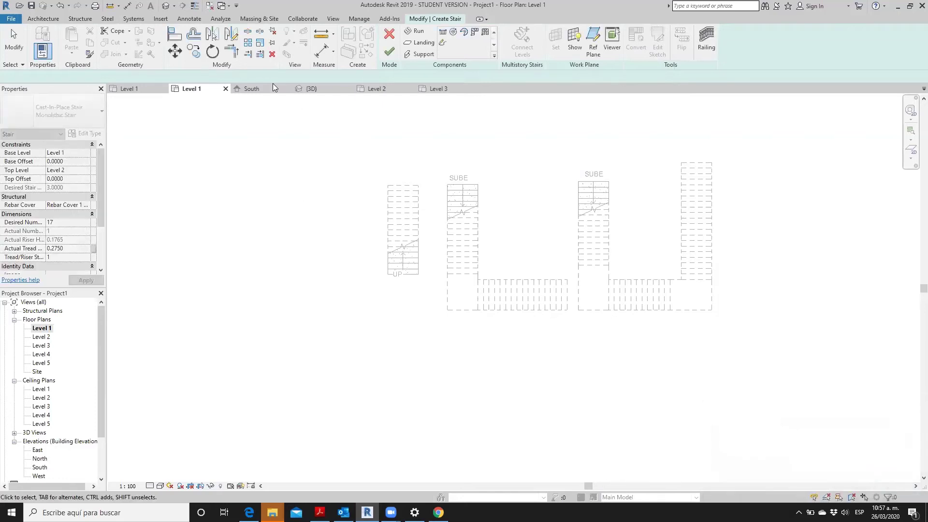
left_click(485, 32)
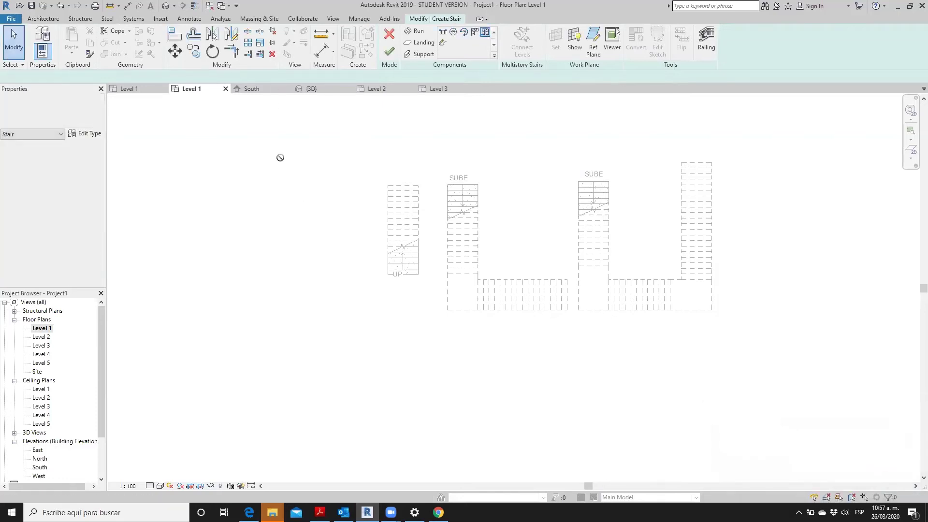
left_click(336, 76)
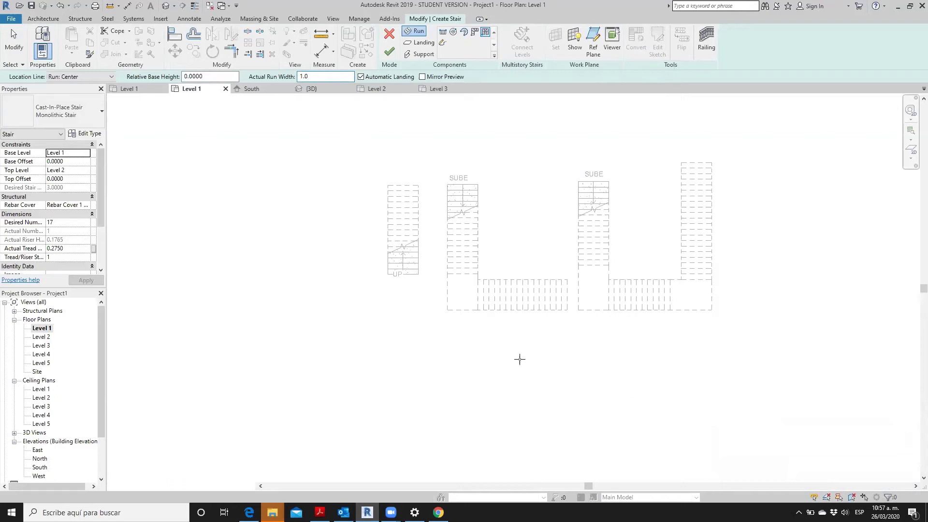
Step: Place the 17-riser U-shaped winder run in open space below the existing stairs
left_click(497, 381)
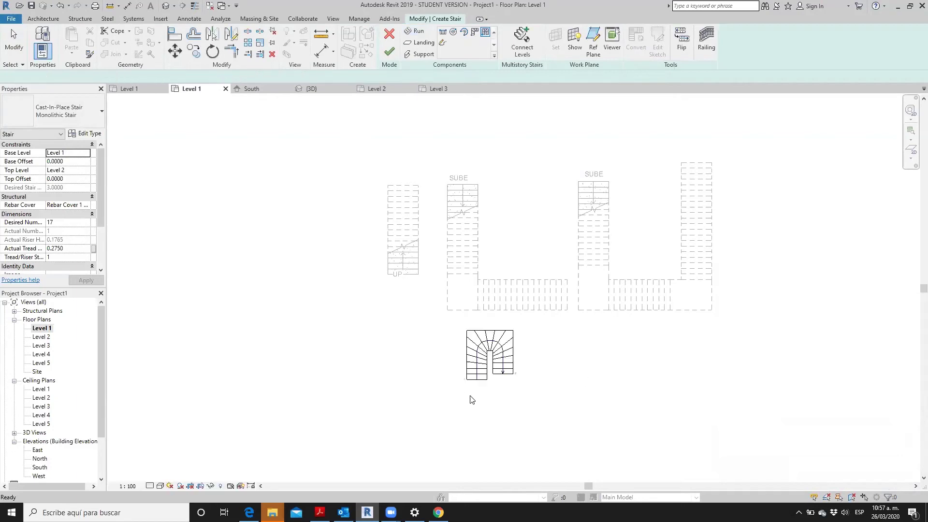
scroll(494, 351, "up", 1)
scroll(494, 352, "up", 3)
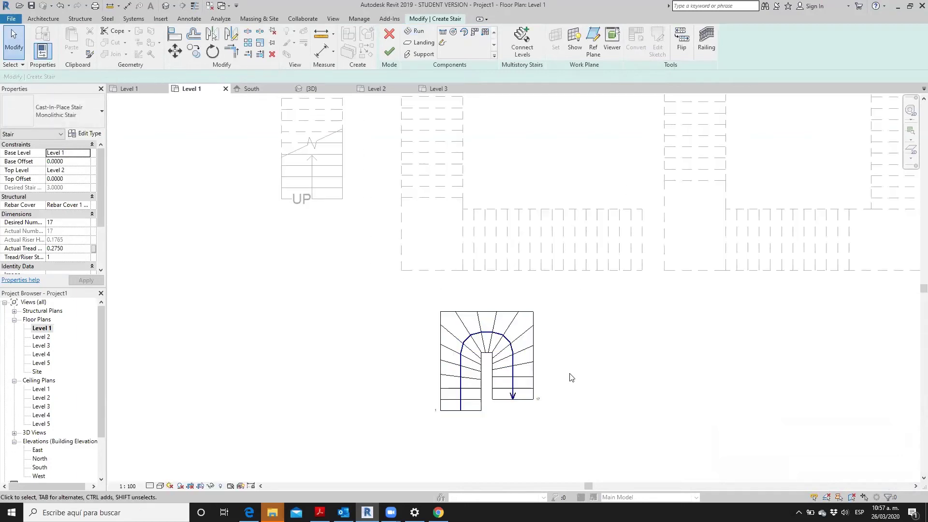
scroll(657, 369, "down", 2)
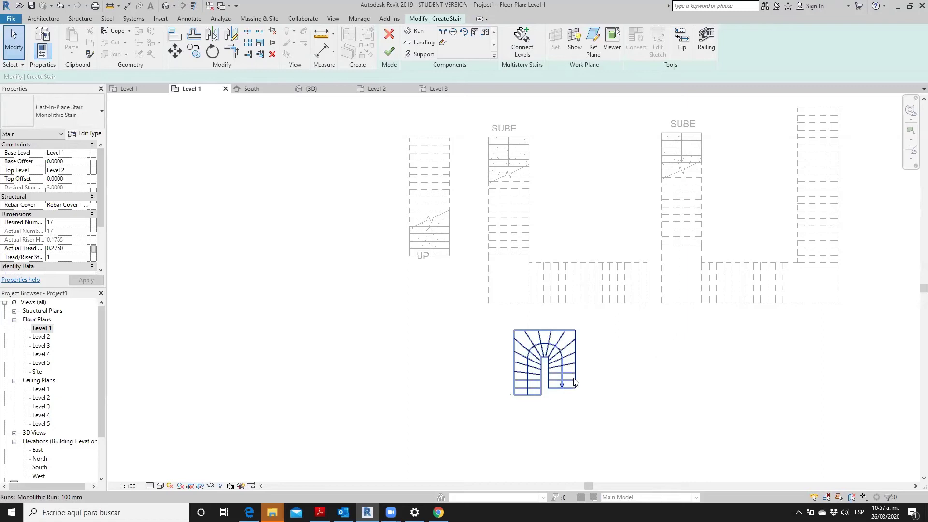
left_click(273, 513)
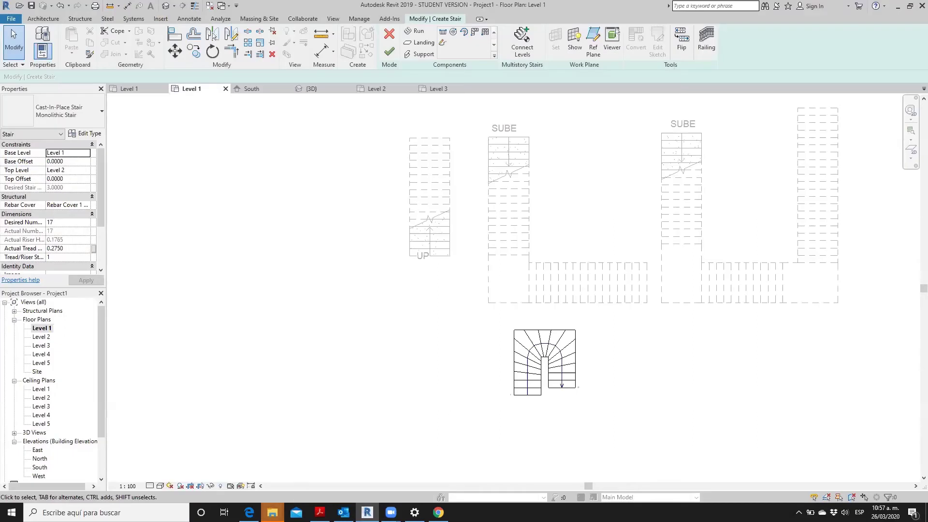
mouse_move(558, 366)
left_click(327, 471)
left_click(807, 72)
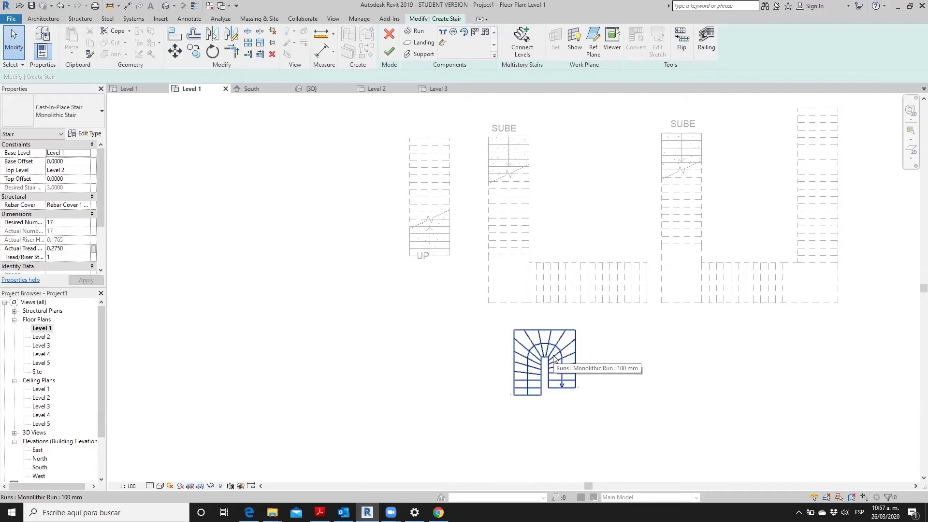
middle_click_drag(641, 360, 636, 371)
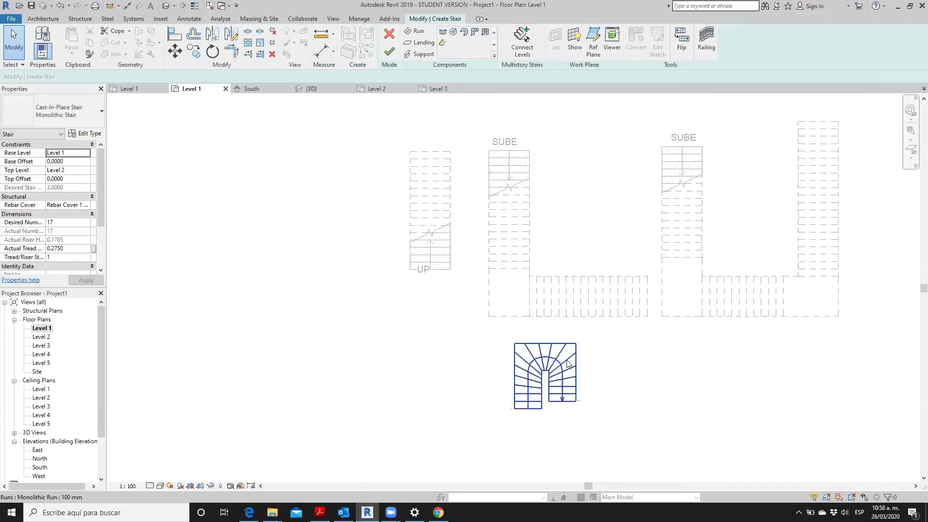
Step: Attempt a full-step spiral run up to Level 5, then cancel the oversized preview
left_click(455, 32)
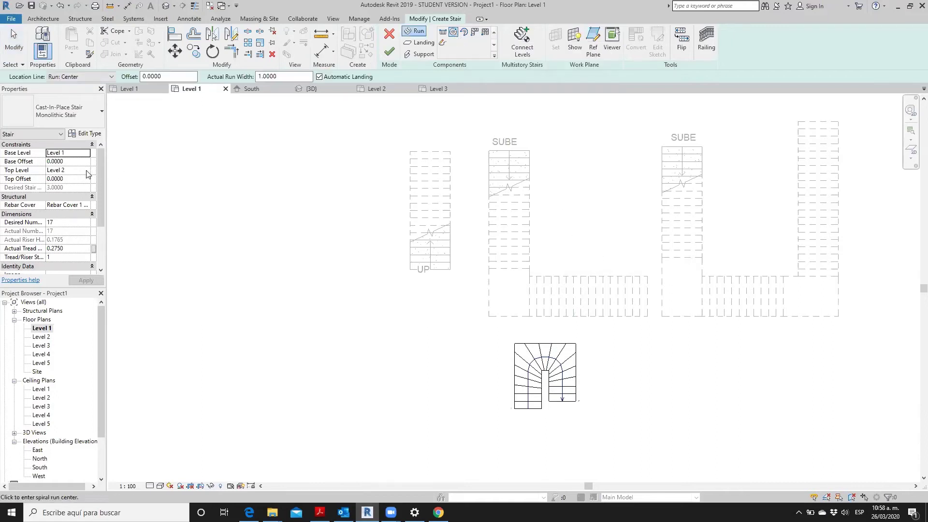
left_click(68, 170)
left_click(68, 215)
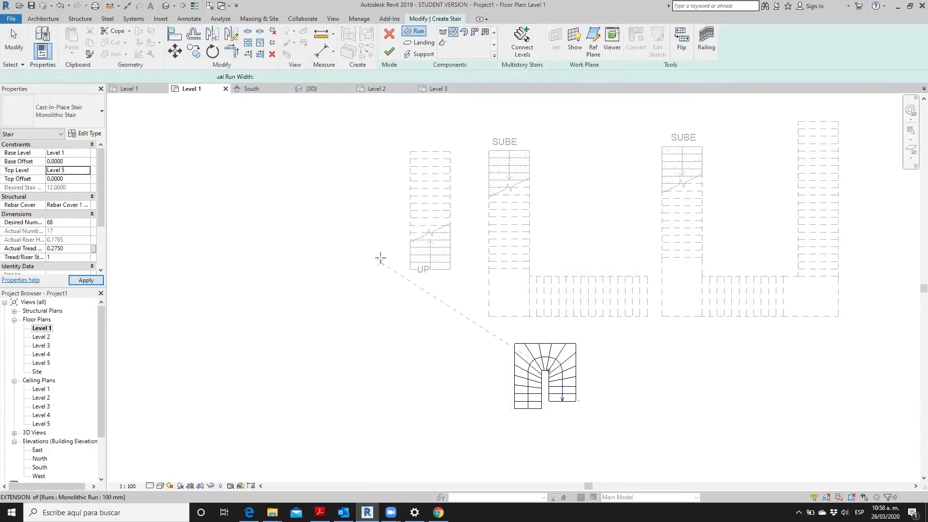
middle_click_drag(236, 252, 399, 251)
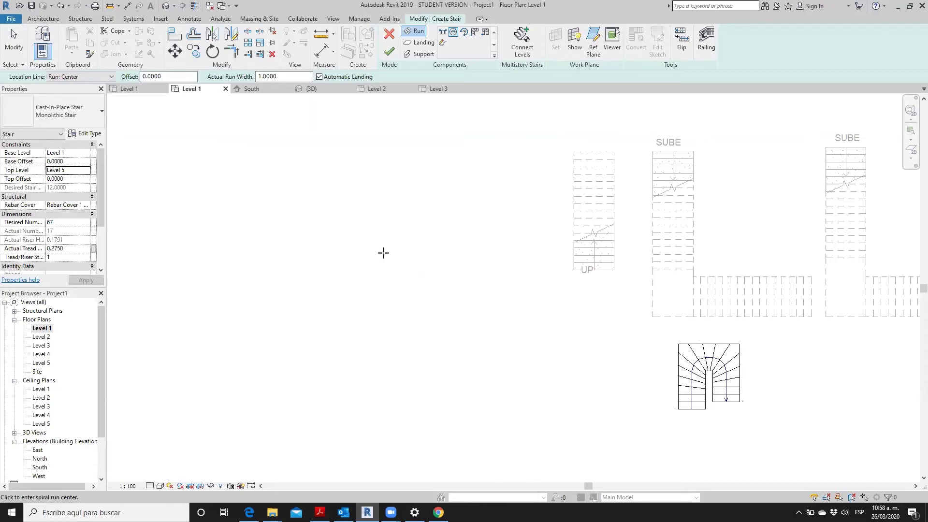
left_click(334, 257)
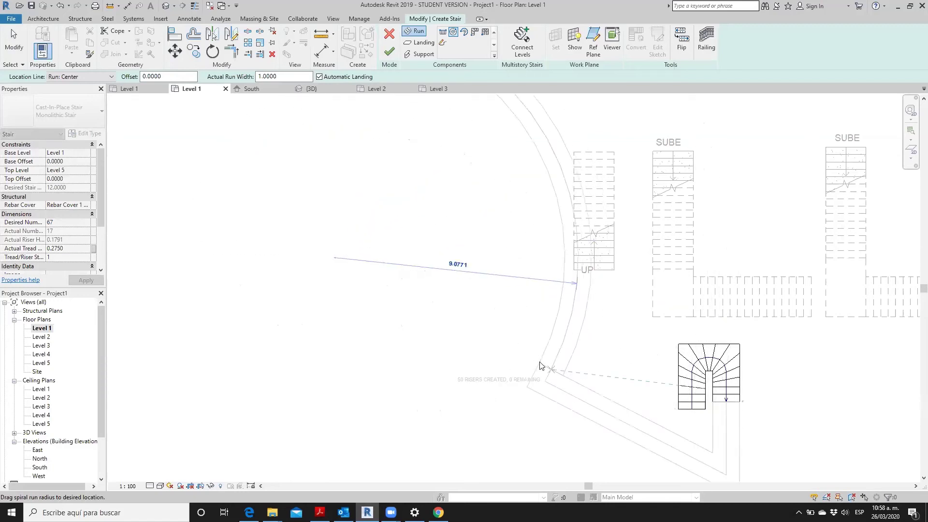
left_click(540, 366)
key("Escape")
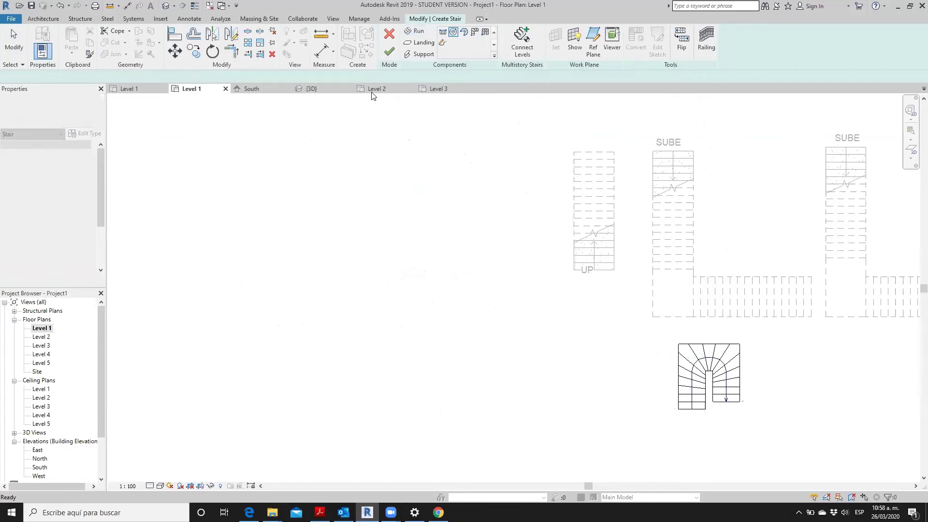
Step: Finish the winder stair, dismiss the height warning, and start a full-step spiral stair to Level 5
left_click(389, 53)
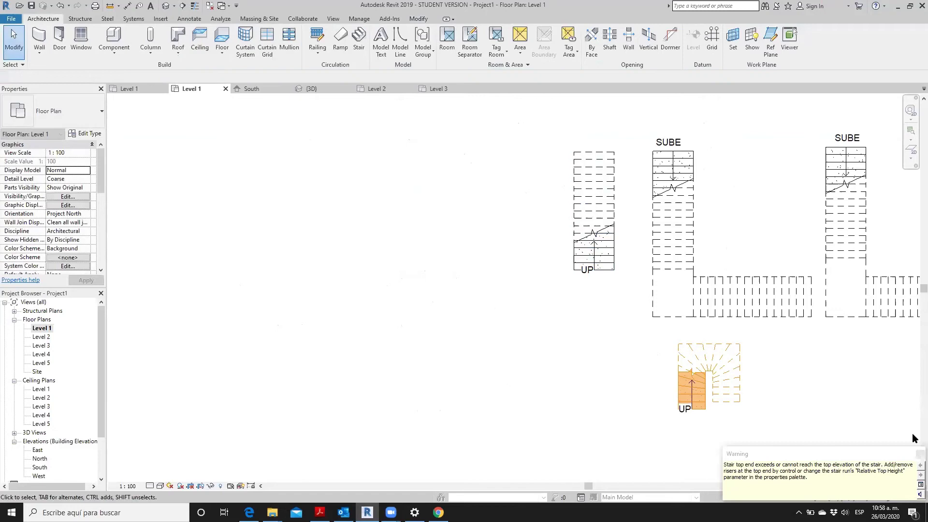
left_click(918, 455)
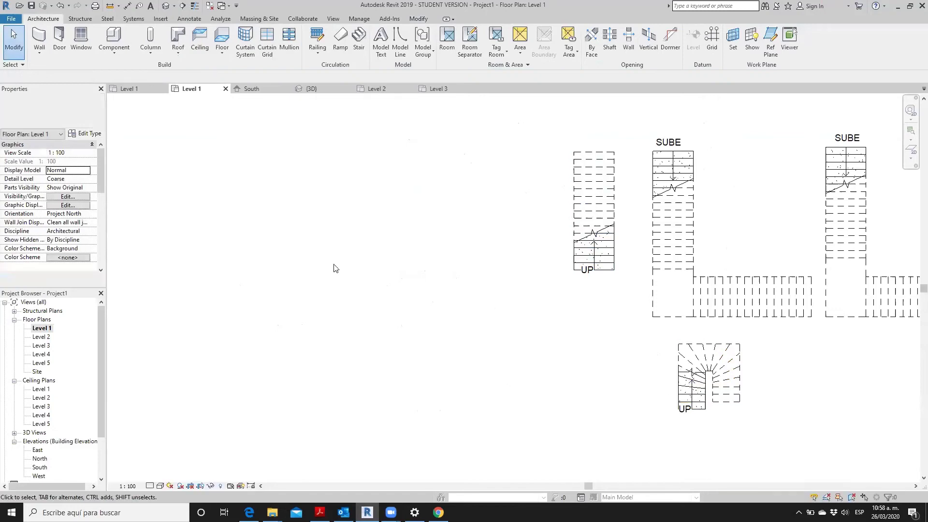
left_click(362, 43)
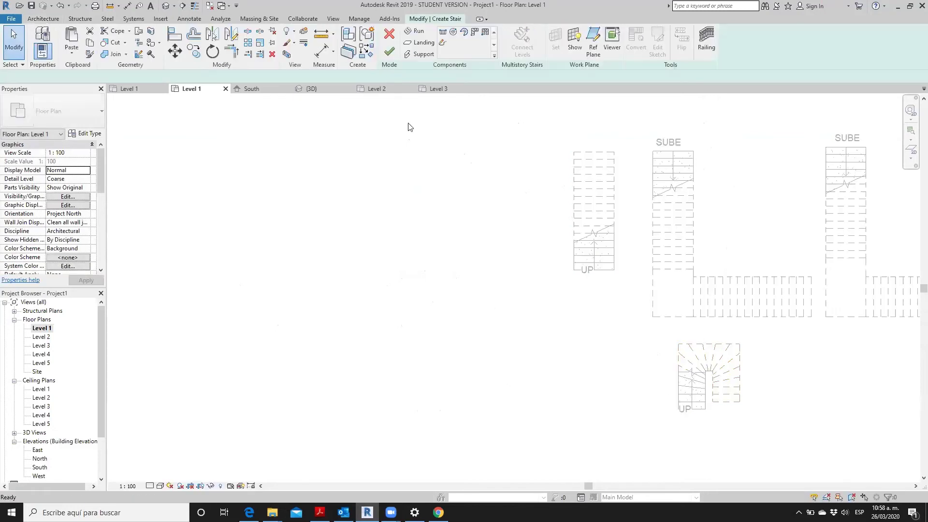
left_click(453, 33)
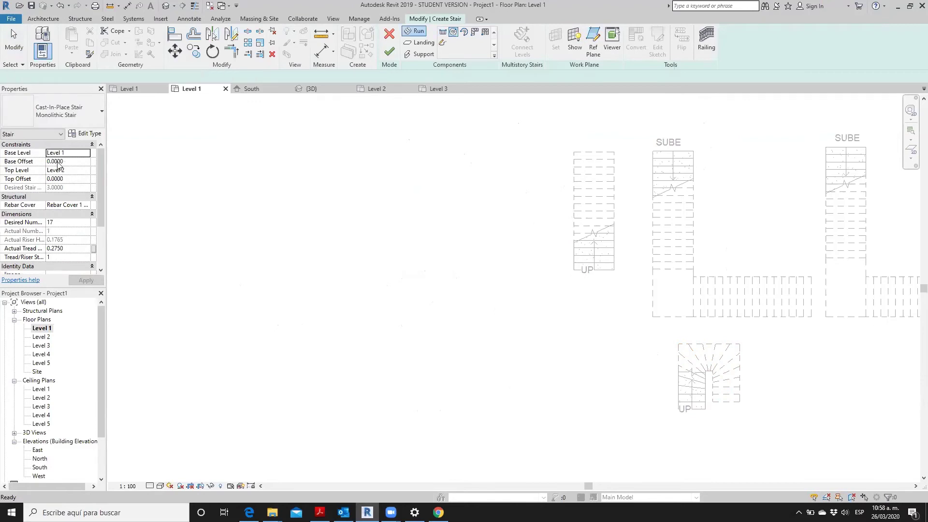
left_click(85, 171)
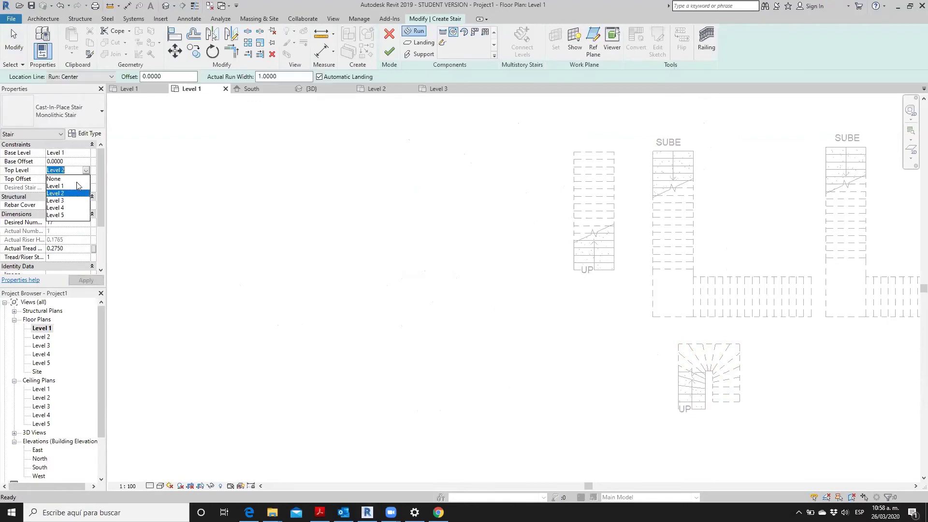
left_click(63, 216)
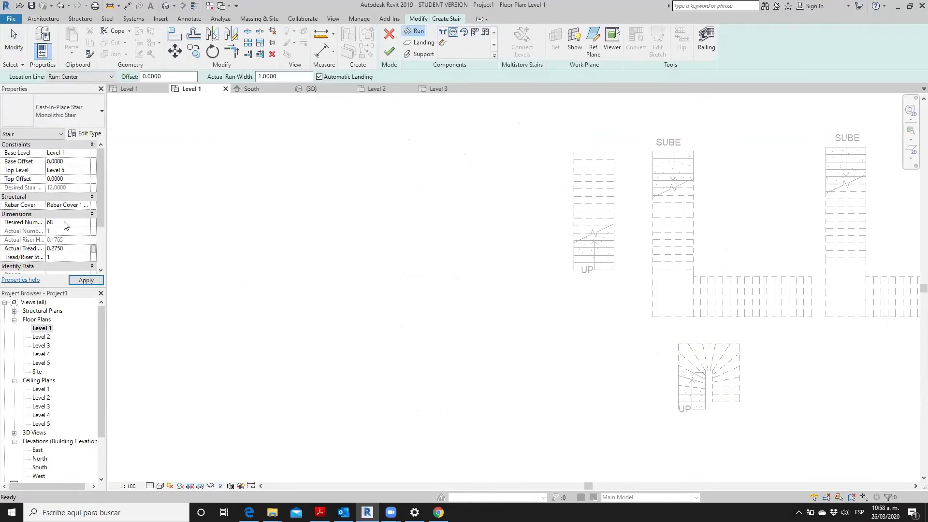
Step: Draw the full-circle spiral run with radius 2.3000 and 67 risers in empty space
left_click(320, 276)
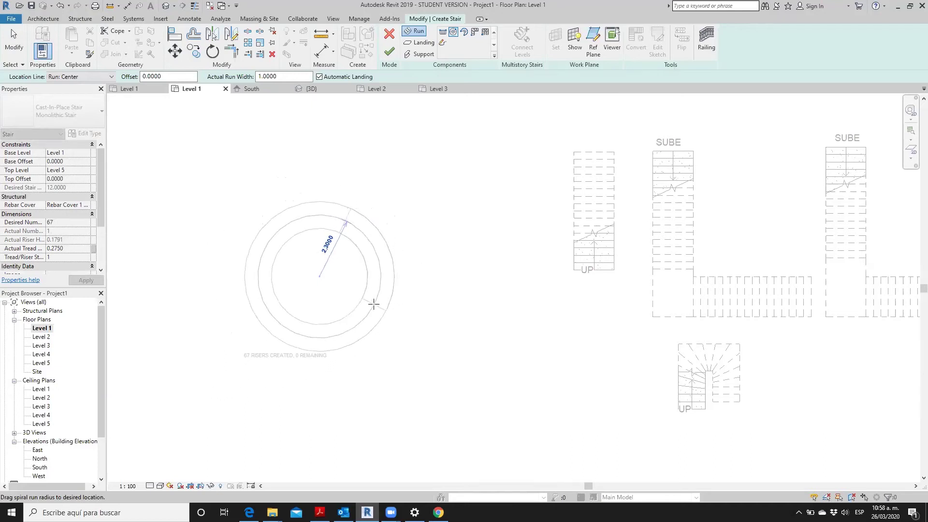
left_click(373, 303)
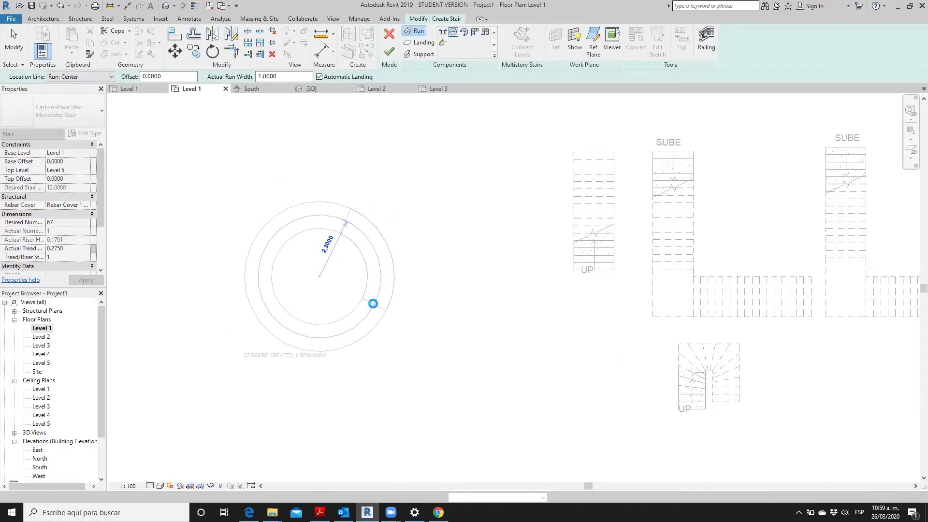
left_click(373, 303)
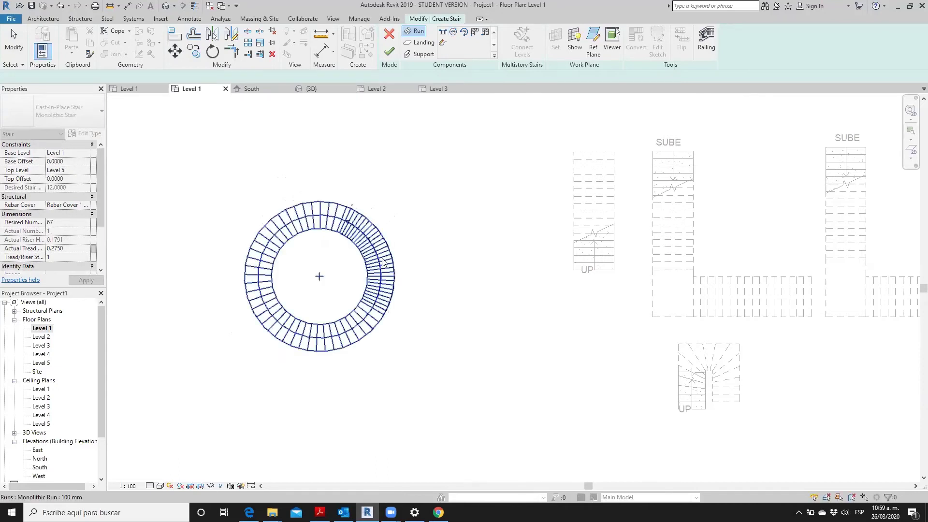
key("Escape")
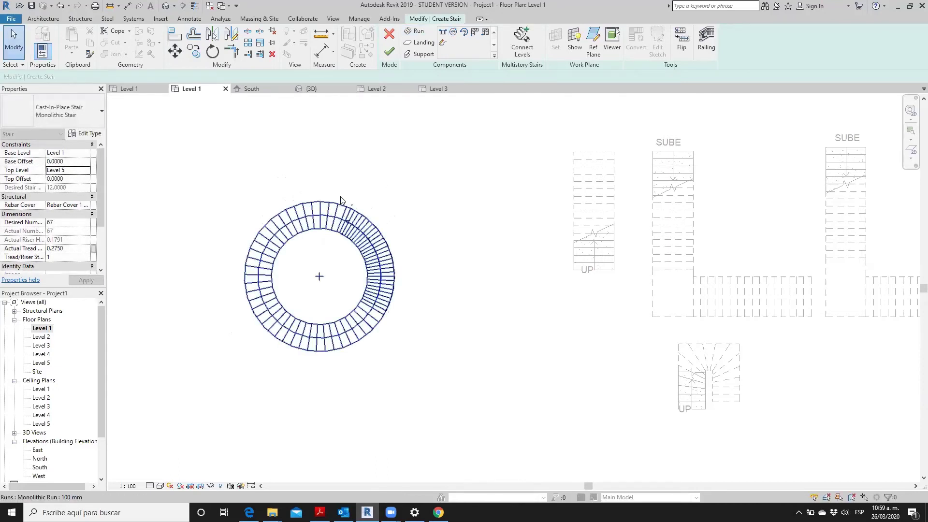
left_click(308, 413)
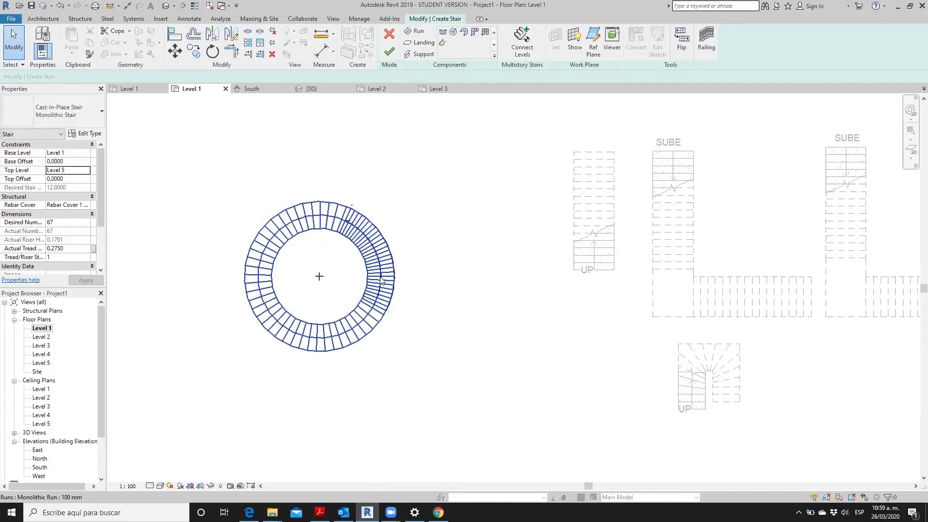
Step: Inspect the multi-turn spiral stair in the {3D} view
left_click(165, 5)
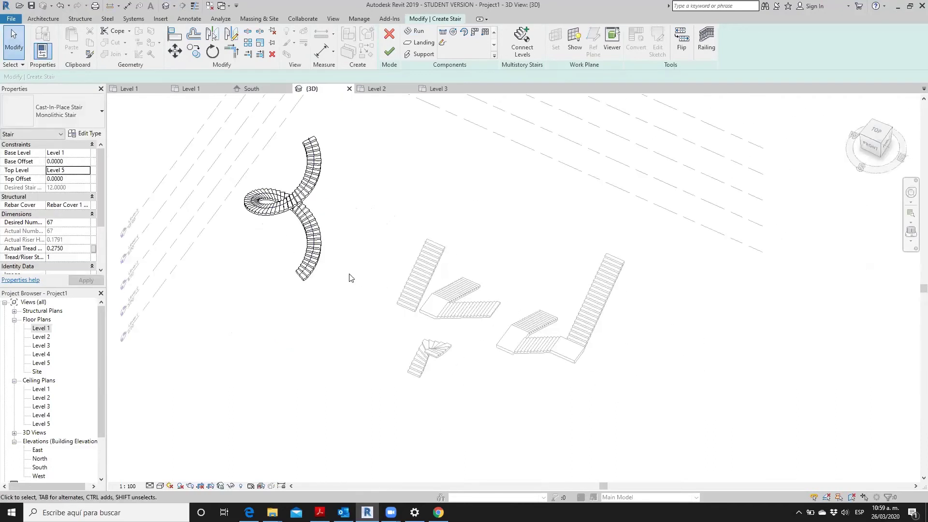
scroll(362, 274, "up", 2)
mouse_move(362, 274)
middle_mouse_down("shift")
mouse_move(290, 274)
mouse_move(305, 263)
mouse_move(358, 262)
middle_mouse_up("shift")
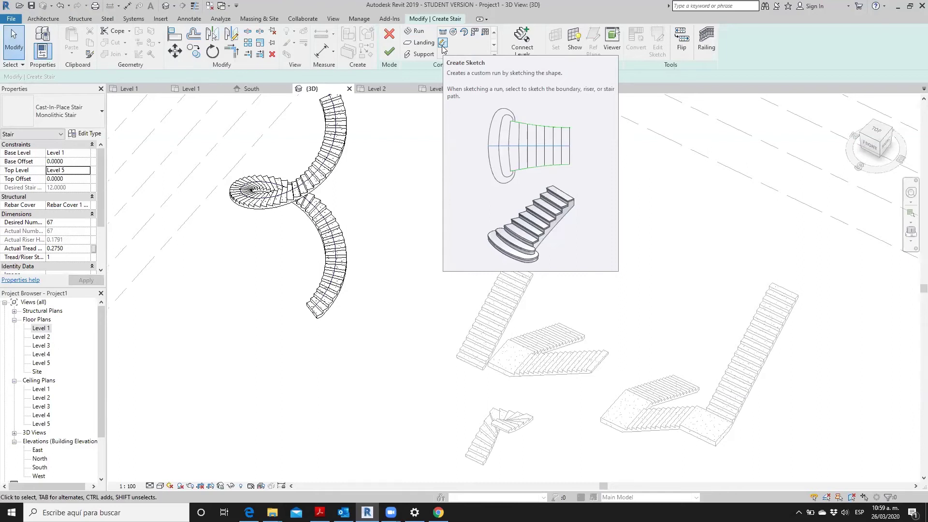
Step: Return to the Level 1 floor plan and zoom out
double_click(49, 329)
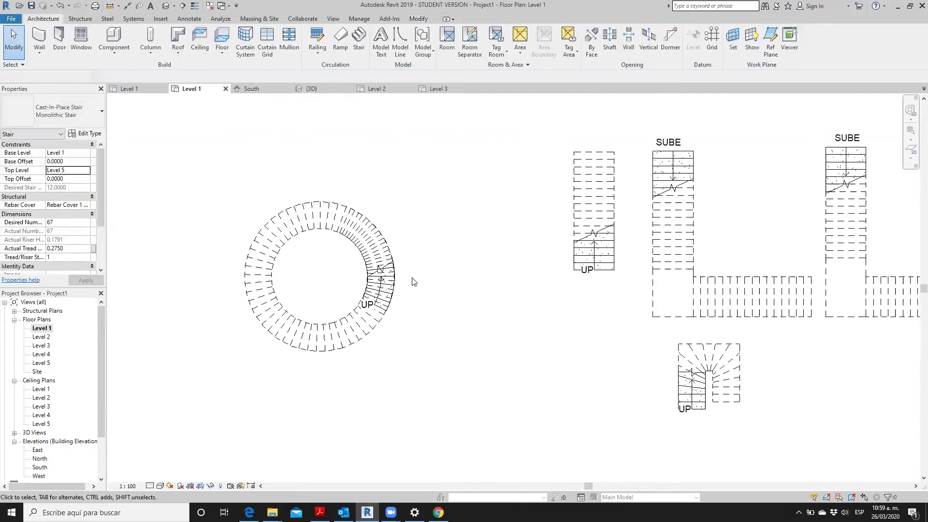
scroll(432, 327, "up", 2)
scroll(431, 327, "up", 1)
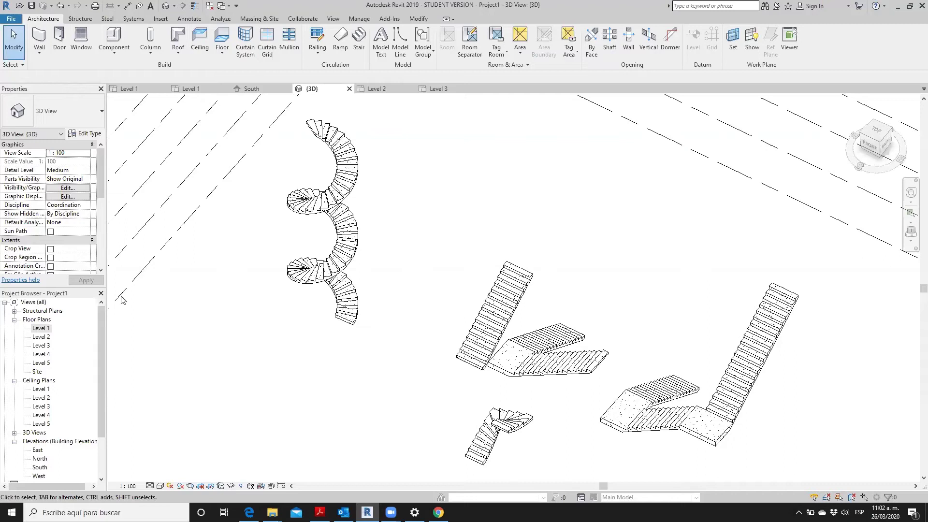
double_click(39, 328)
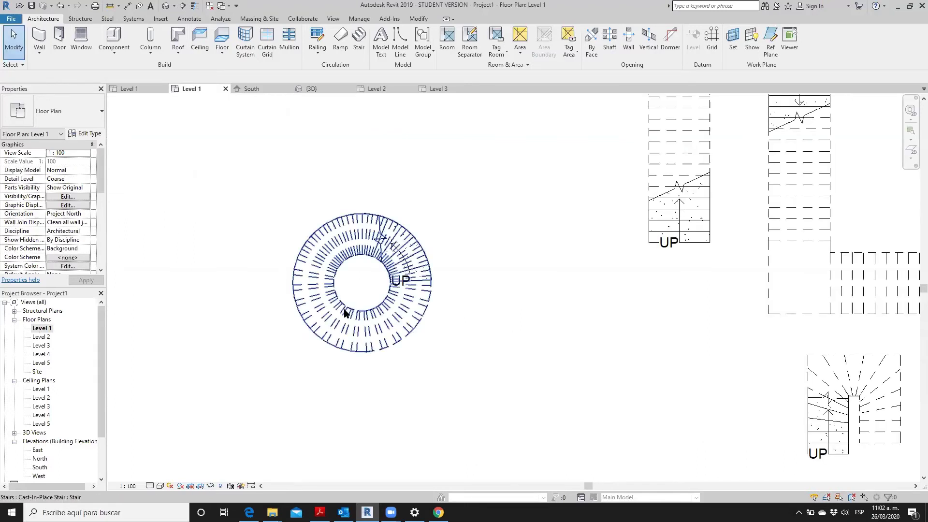
scroll(344, 313, "down", 2)
scroll(274, 264, "down", 1)
scroll(277, 264, "down", 1)
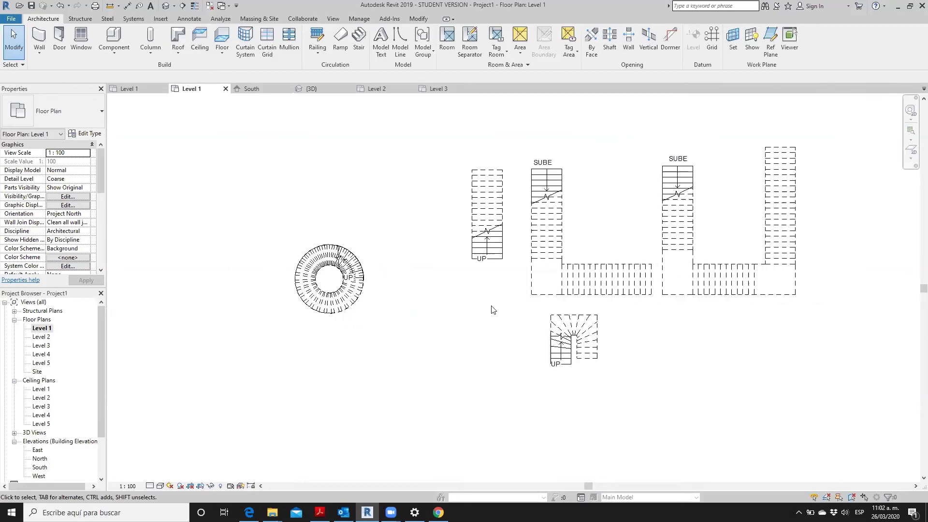
scroll(462, 298, "up", 1)
Step: Start another stair using Create Sketch for a custom run, zoomed into the Level 1 plan
middle_click_drag(408, 309, 337, 311)
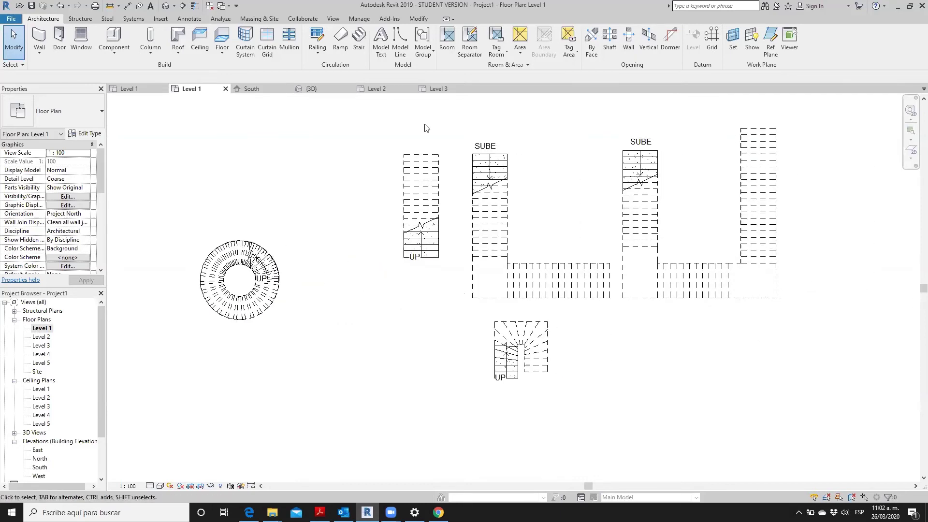
left_click(358, 46)
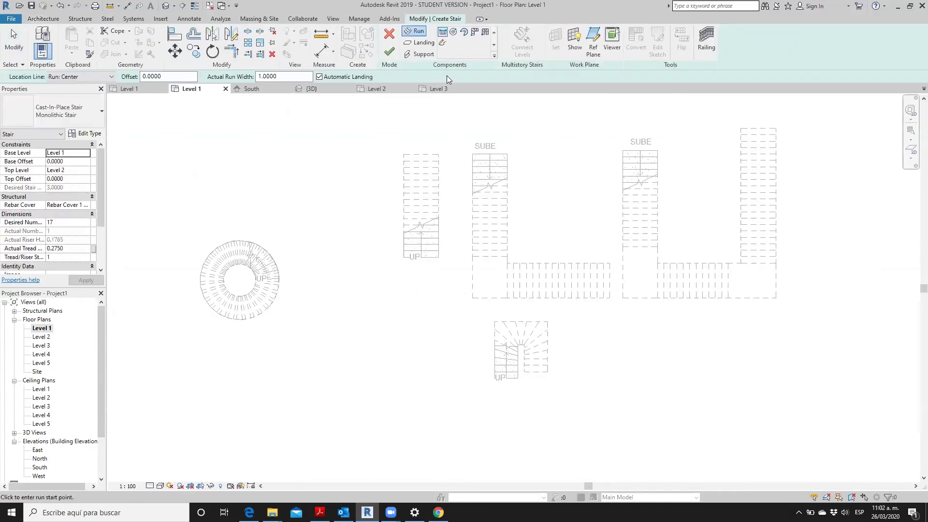
left_click(443, 44)
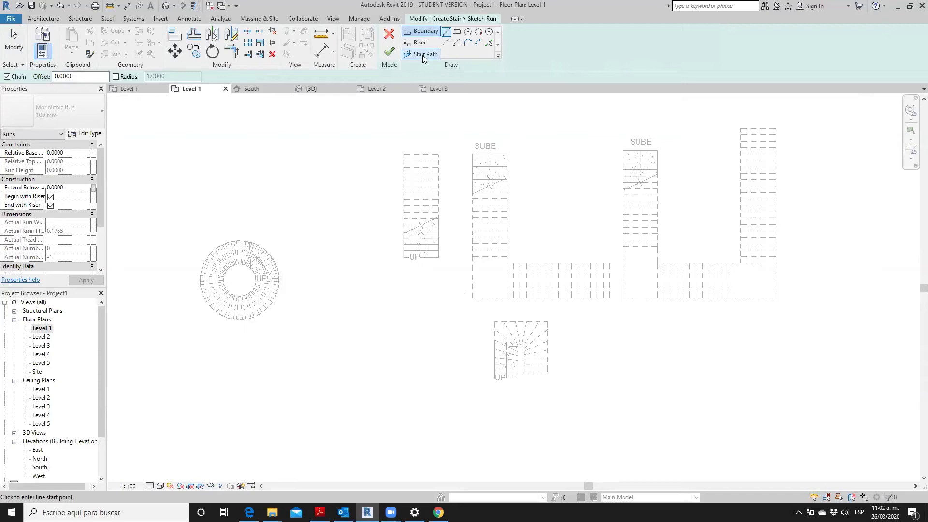
scroll(406, 338, "up", 1)
scroll(387, 305, "up", 1)
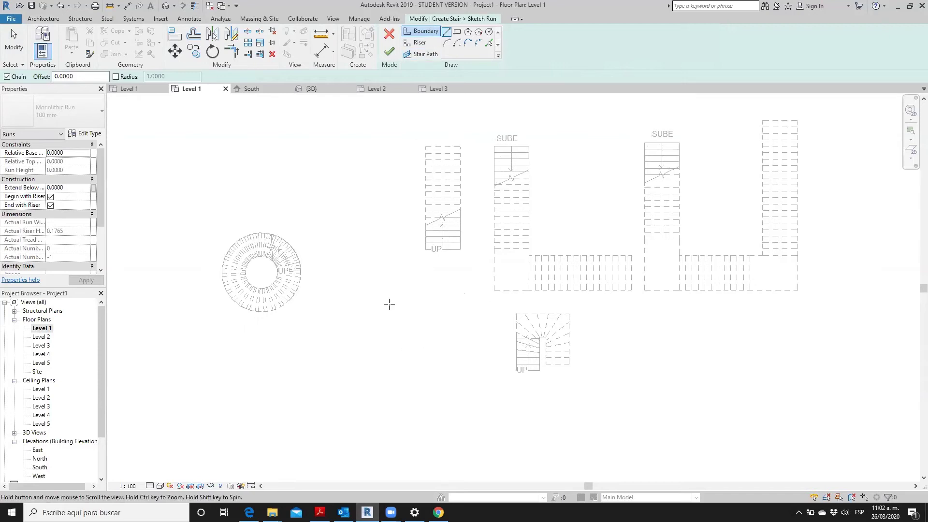
scroll(388, 303, "up", 1)
scroll(406, 261, "up", 1)
scroll(428, 302, "up", 1)
scroll(421, 297, "up", 1)
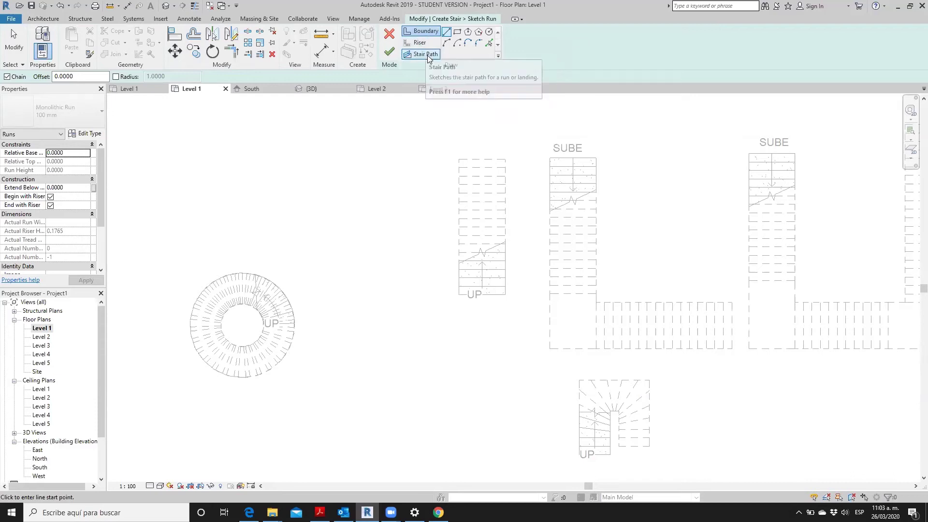
Step: Draw the stair path as a vertical line turning into a 1.8000 horizontal leg
left_click(427, 55)
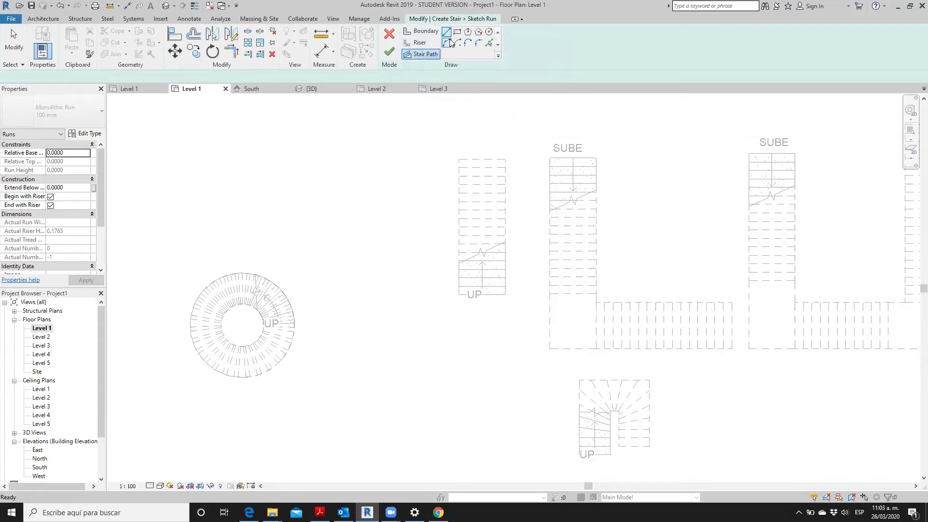
left_click(391, 272)
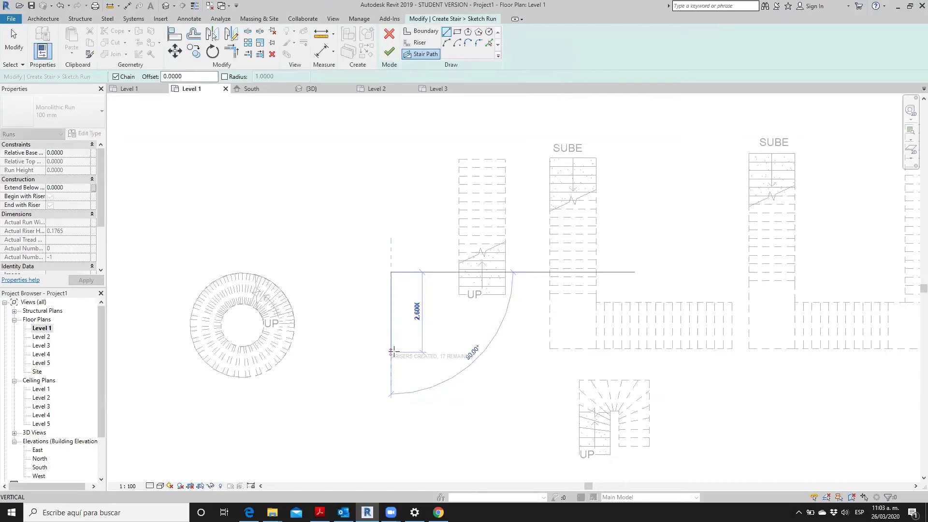
scroll(393, 352, "up", 2)
mouse_move(387, 371)
middle_mouse_down()
mouse_move(444, 334)
mouse_move(515, 307)
middle_mouse_up()
left_click(515, 304)
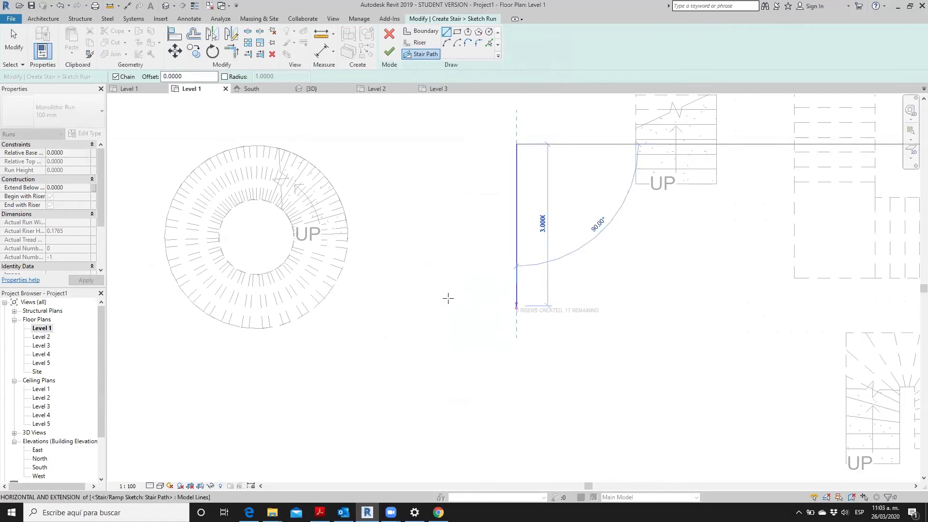
left_click(418, 305)
key("Escape")
key("Escape")
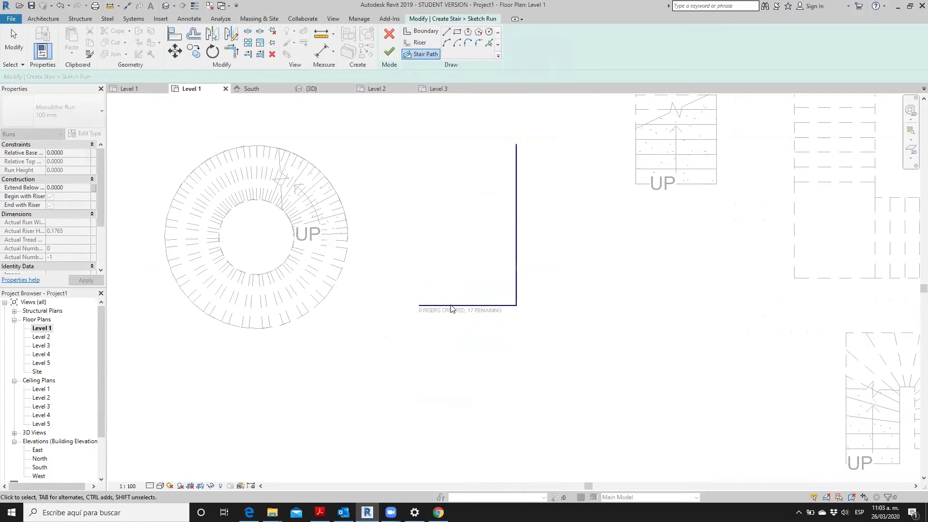
scroll(417, 306, "down", 3)
scroll(675, 385, "up", 2)
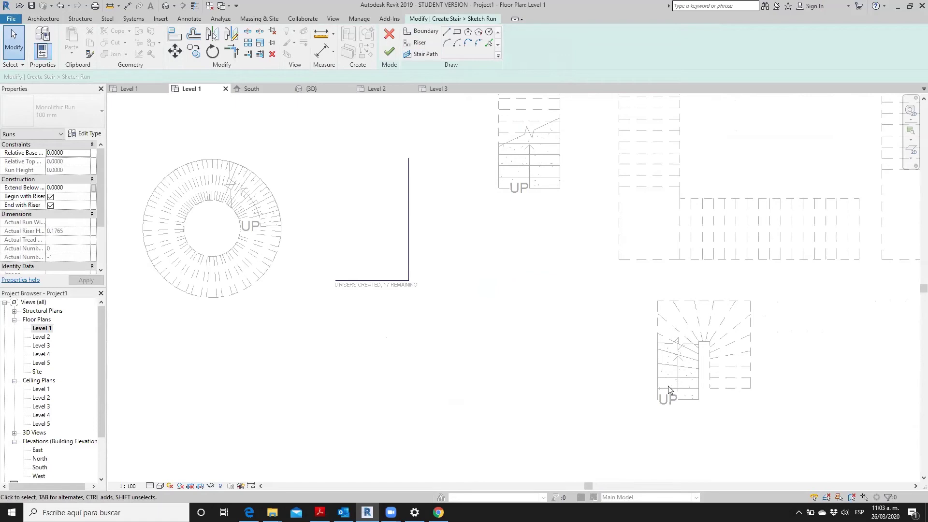
scroll(443, 244, "up", 1)
scroll(442, 247, "up", 2)
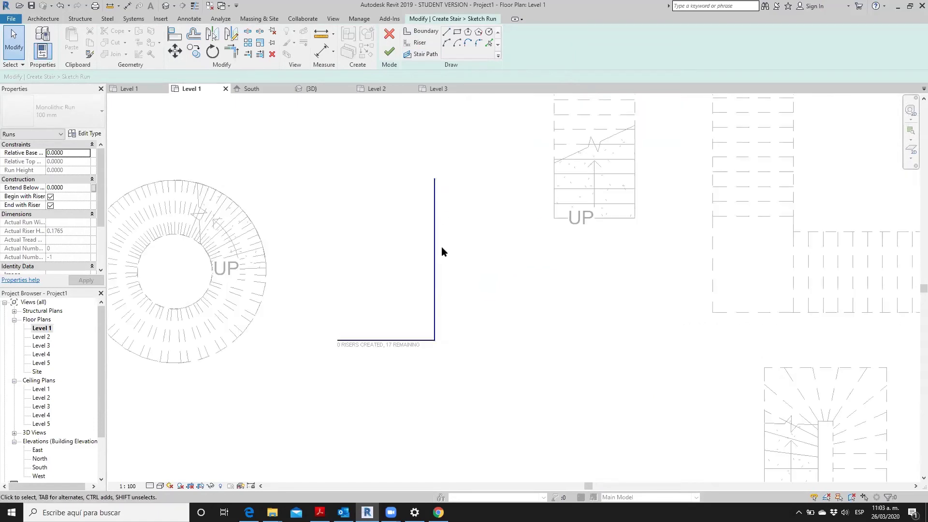
scroll(442, 246, "up", 1)
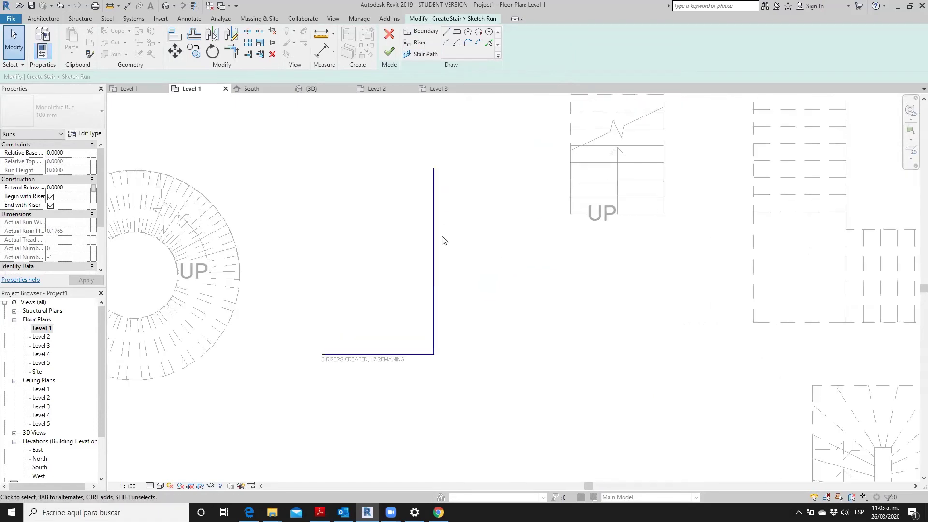
Step: Draw the inner L-shaped boundary line beside the stair path
left_click(420, 35)
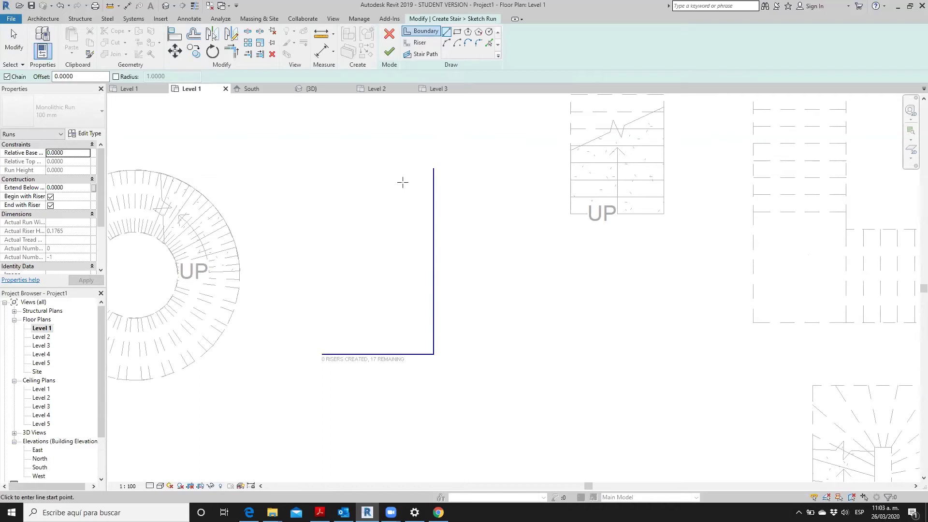
left_click(397, 169)
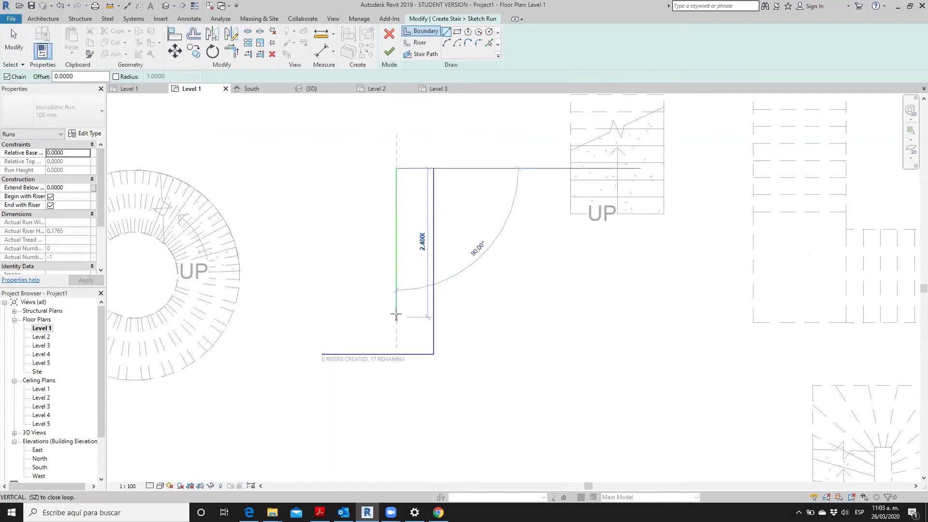
left_click(361, 311)
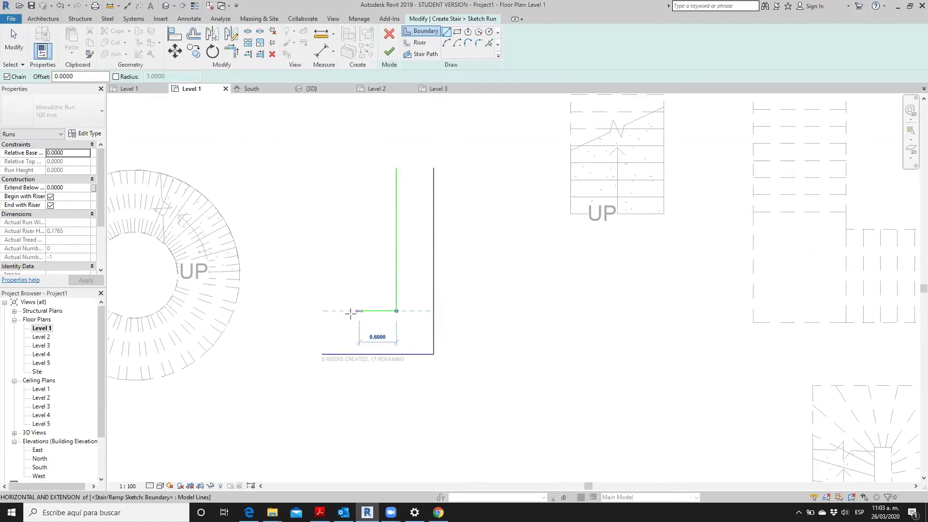
left_click(321, 311)
key("Escape")
key("Escape")
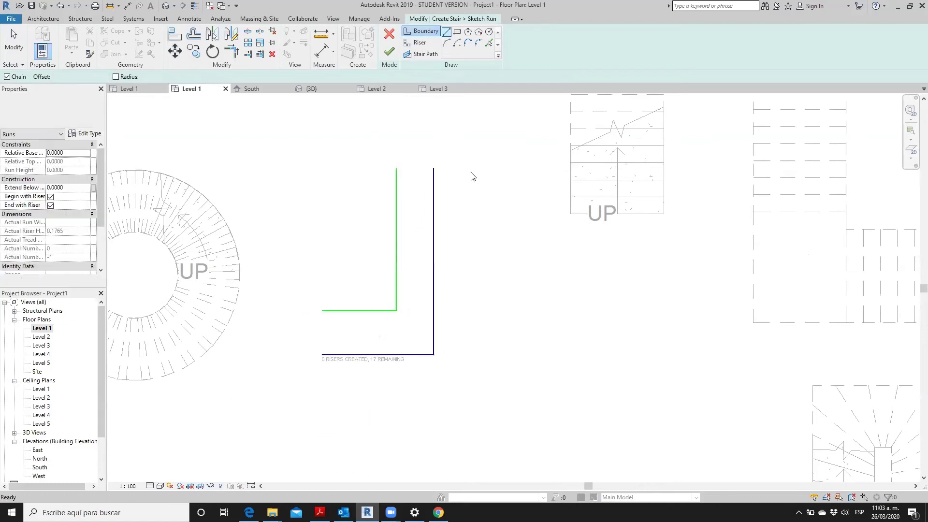
Step: Draw the outer L-shaped boundary line on the other side of the path
left_click(471, 169)
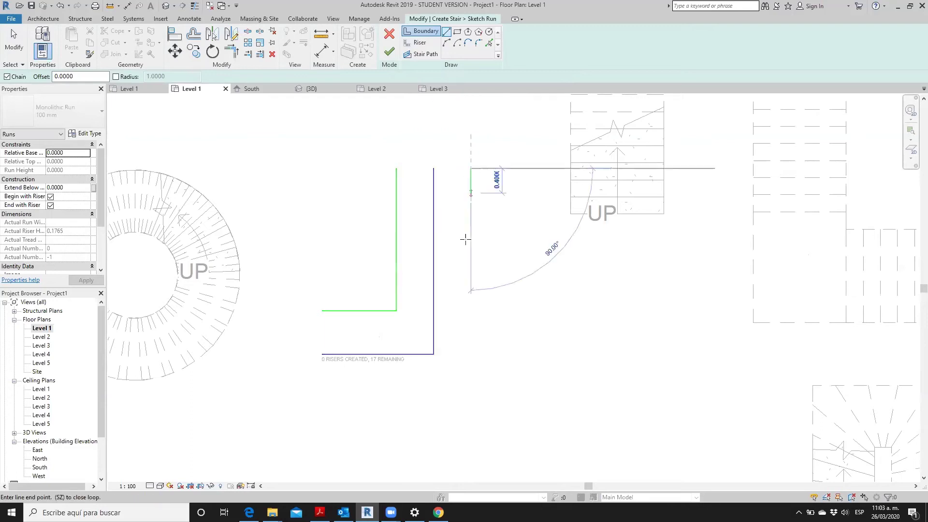
left_click(472, 380)
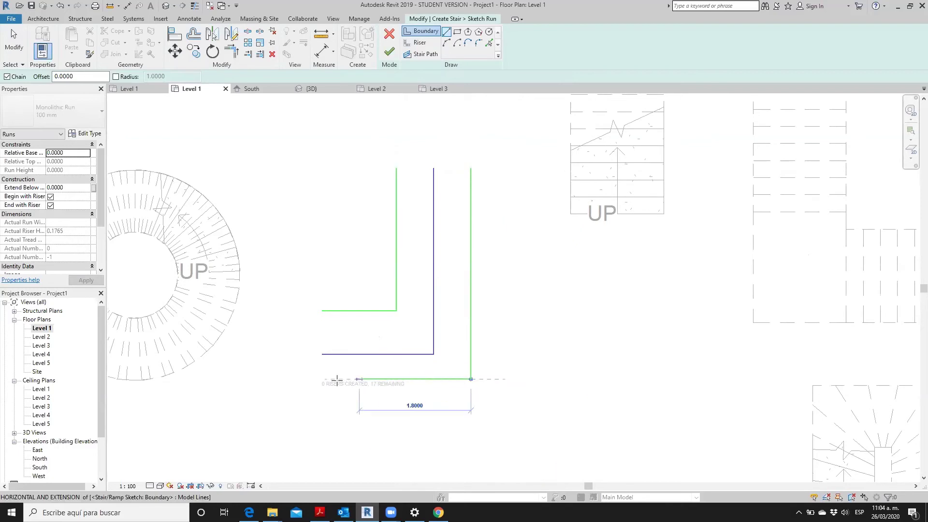
left_click(322, 380)
key("Escape")
key("Escape")
Step: Nudge the stair path's horizontal leg slightly upward
left_click(347, 355)
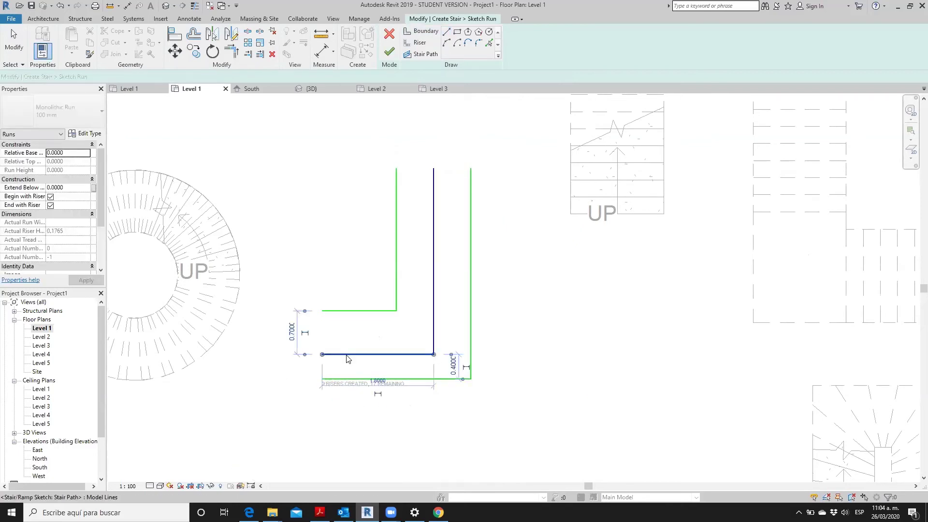
left_click_drag(347, 358, 348, 352)
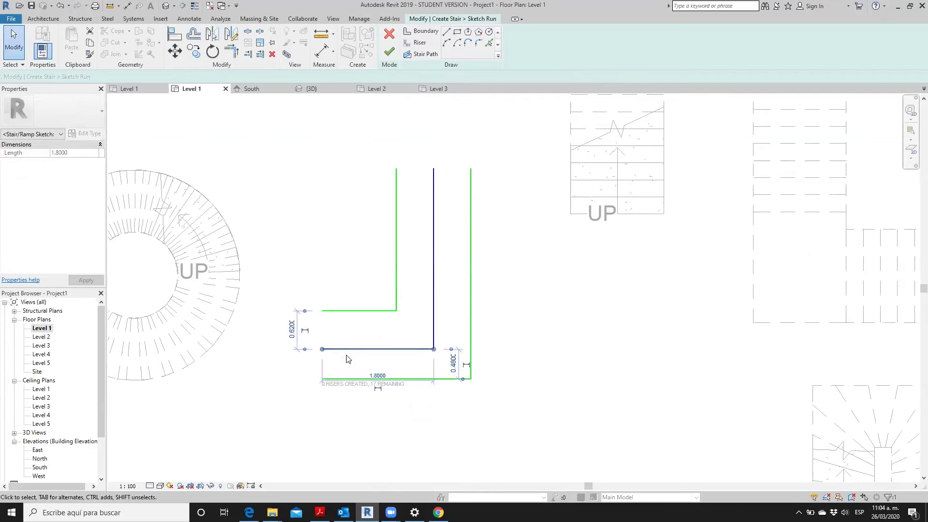
left_click(594, 327)
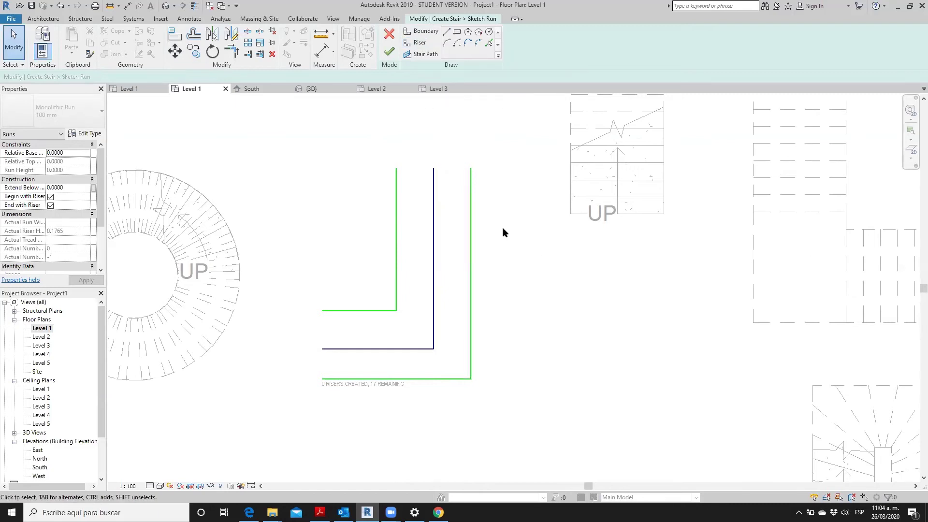
scroll(502, 232, "up", 1)
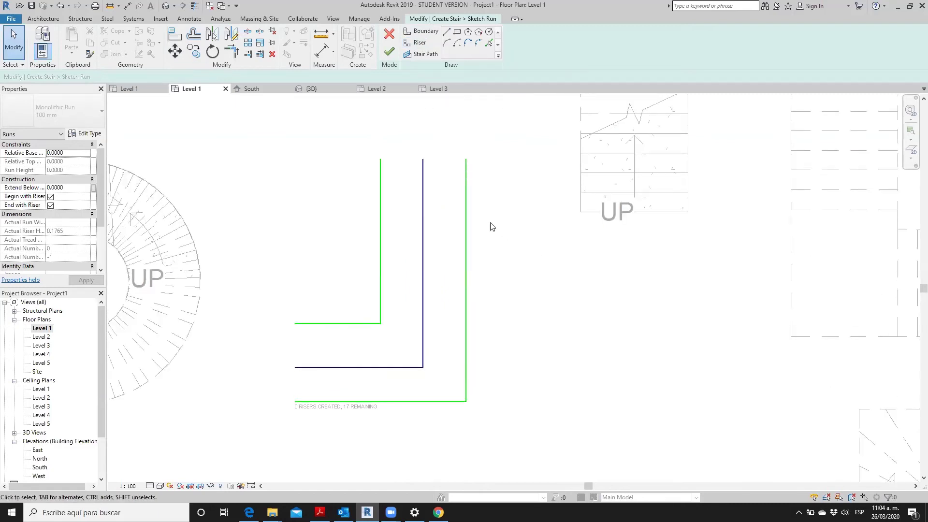
Step: Draw two horizontal risers across the top of the straight run, redoing the misplaced first one
left_click(420, 45)
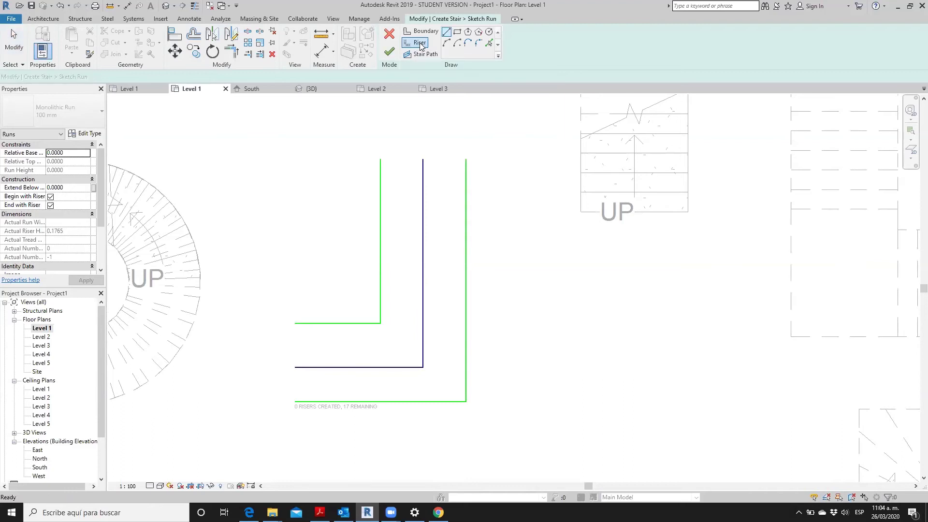
left_click(380, 159)
left_click(472, 159)
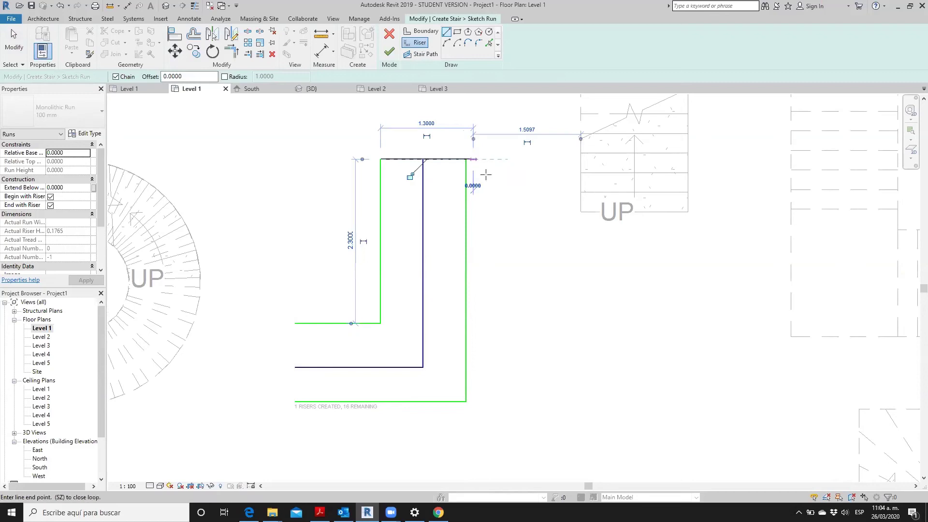
key("Escape")
key("Escape")
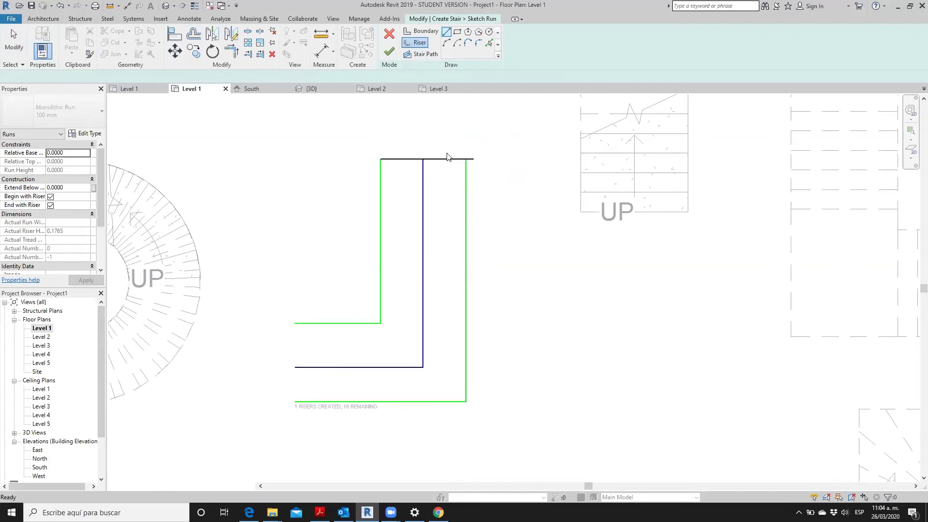
key("ctrl+z")
left_click(419, 42)
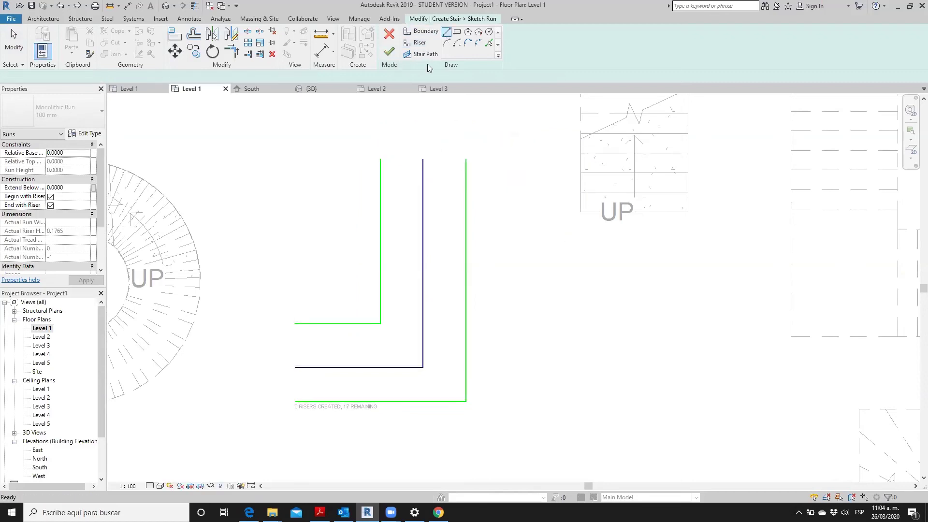
left_click(380, 159)
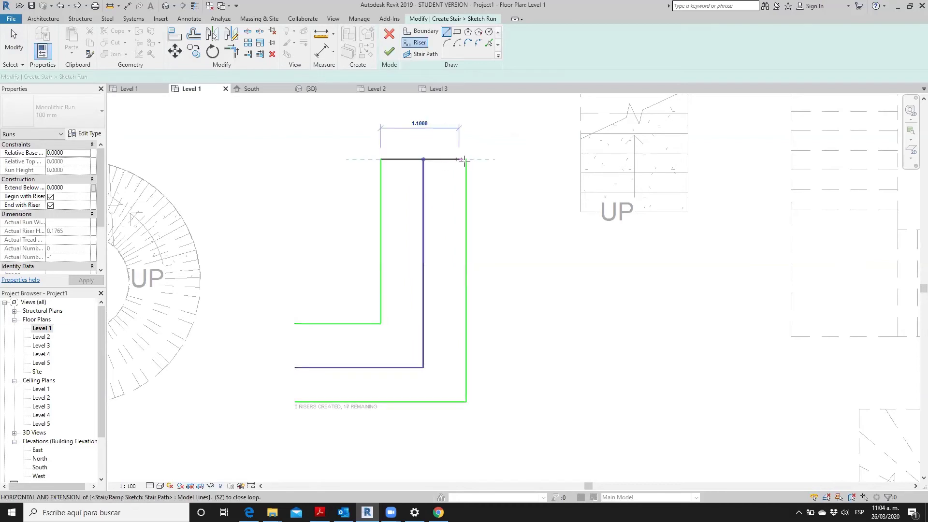
left_click(466, 160)
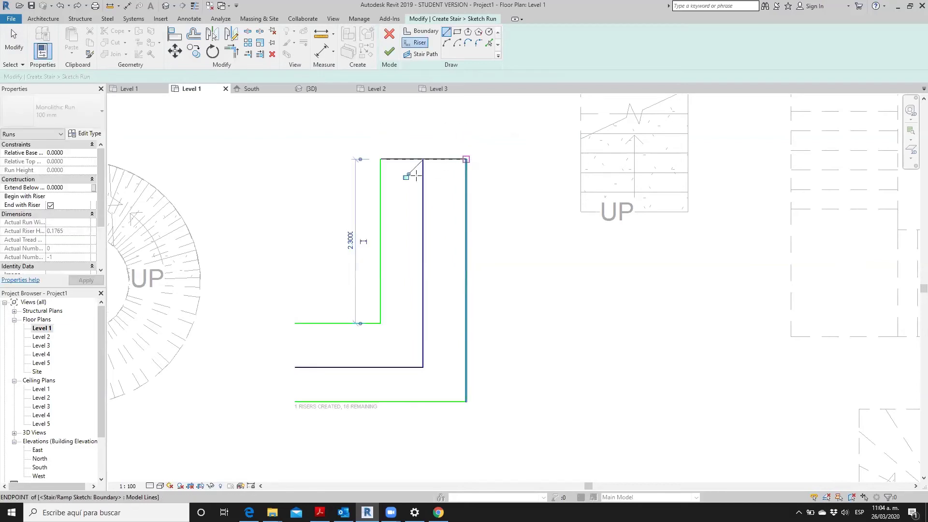
left_click(381, 191)
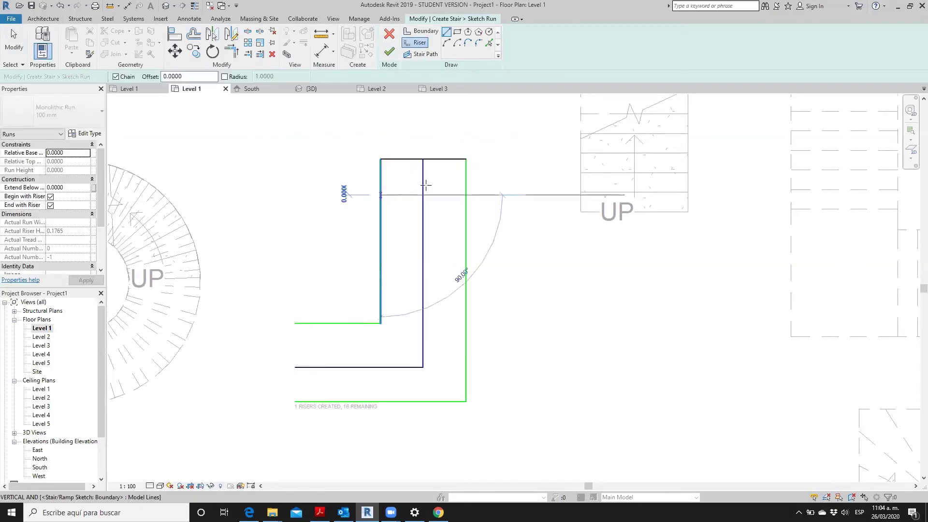
left_click(467, 194)
key("Escape")
key("Escape")
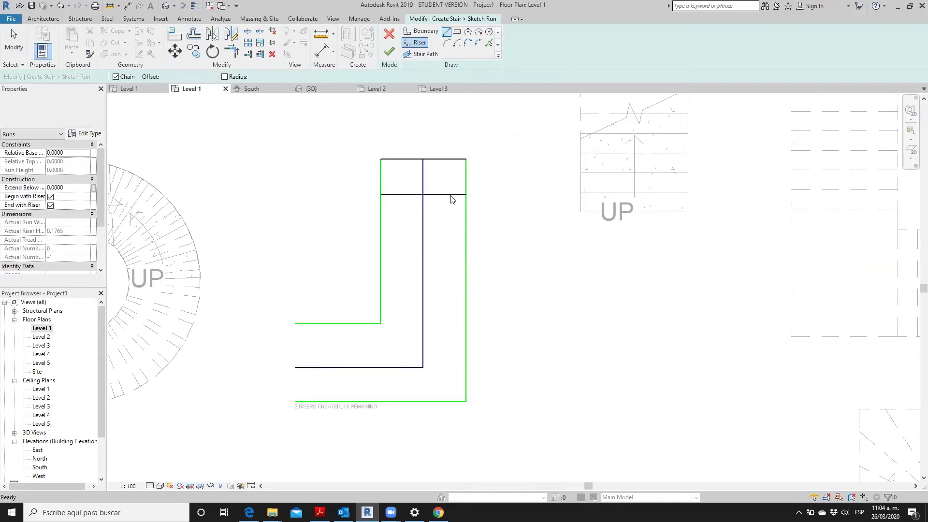
Step: Copy the second riser to place a new riser 0.300 below it
left_click(451, 195)
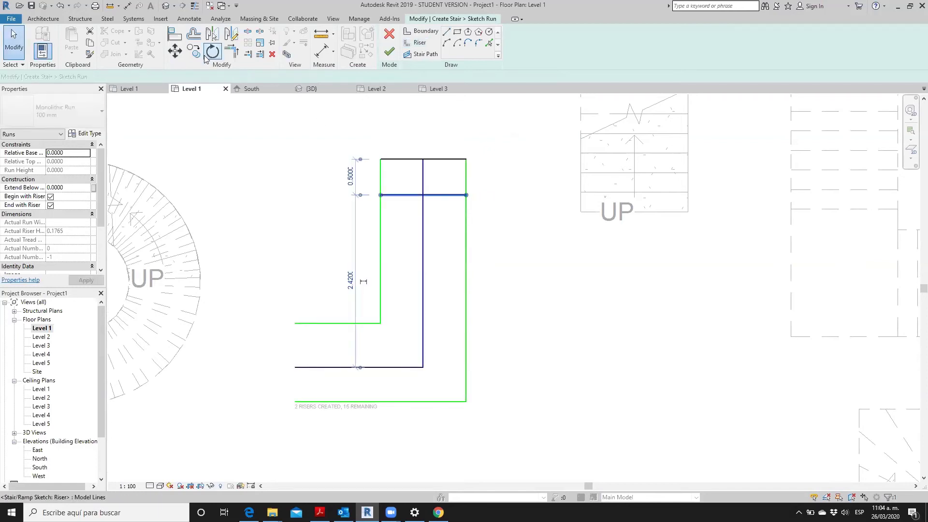
key("c")
key("o")
left_click(496, 212)
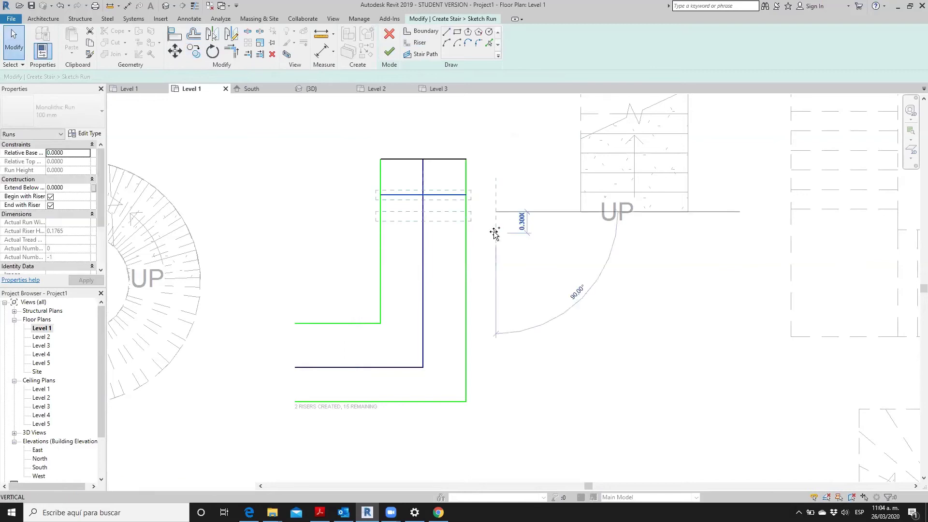
left_click(493, 237)
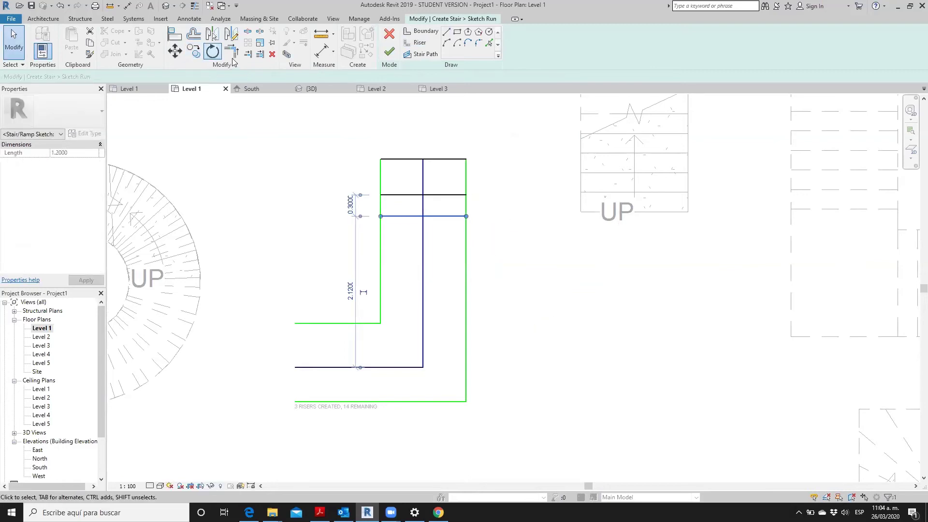
key("t")
key("r")
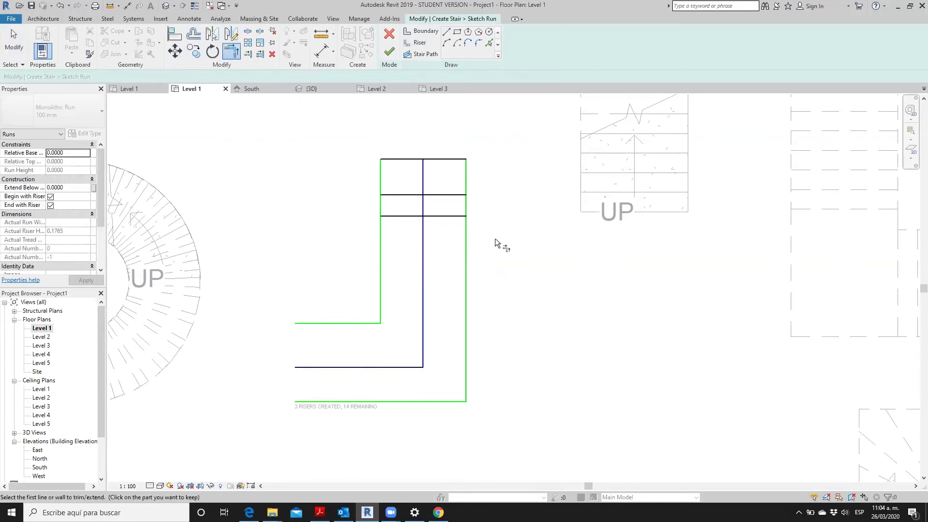
key("Escape")
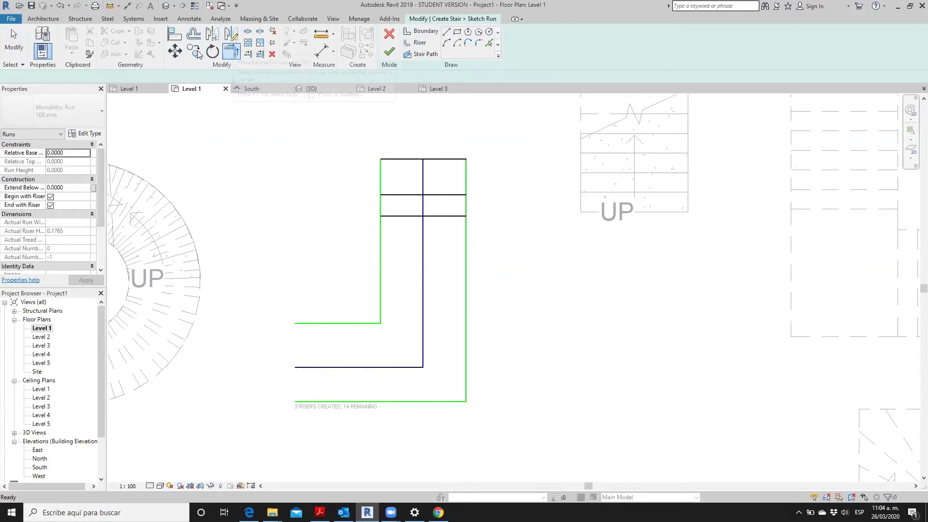
left_click(438, 217)
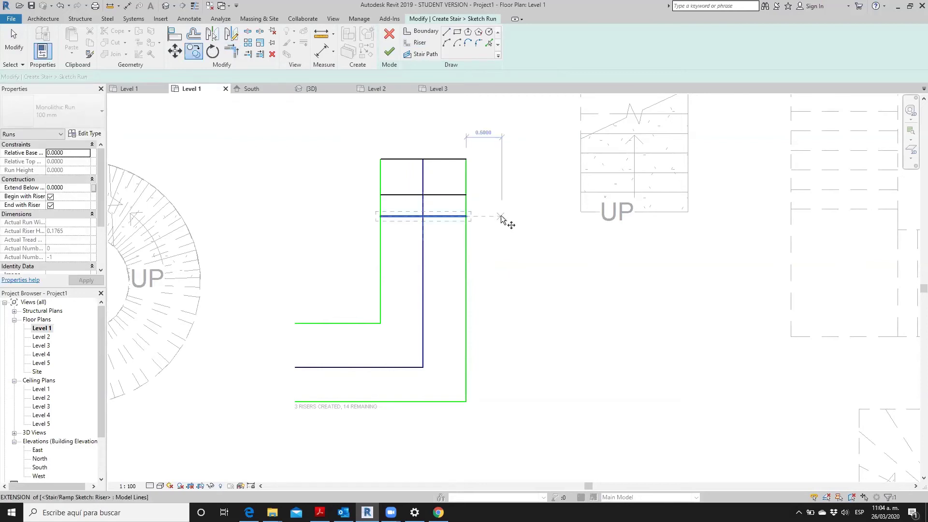
left_click_drag(500, 233, 500, 249, "ctrl")
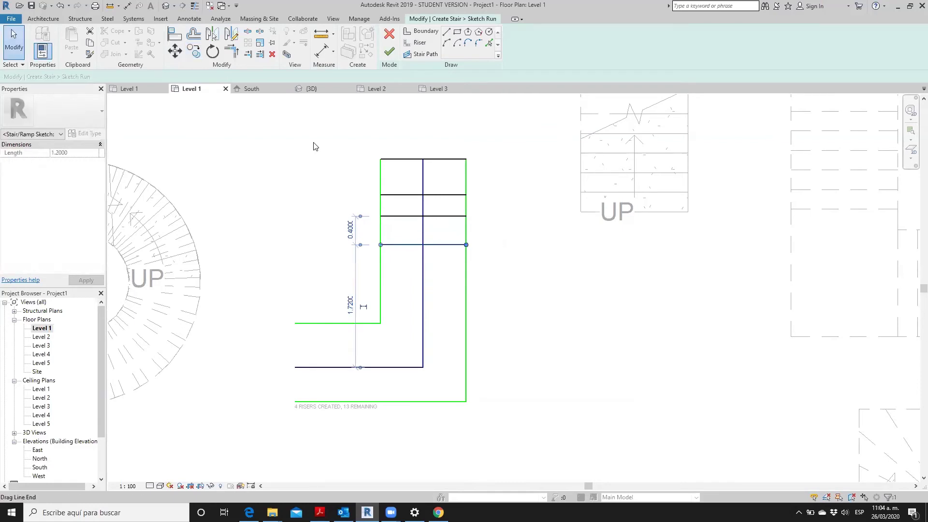
Step: Copy the riser with Multiple checked to add two more risers further down the run
left_click(193, 50)
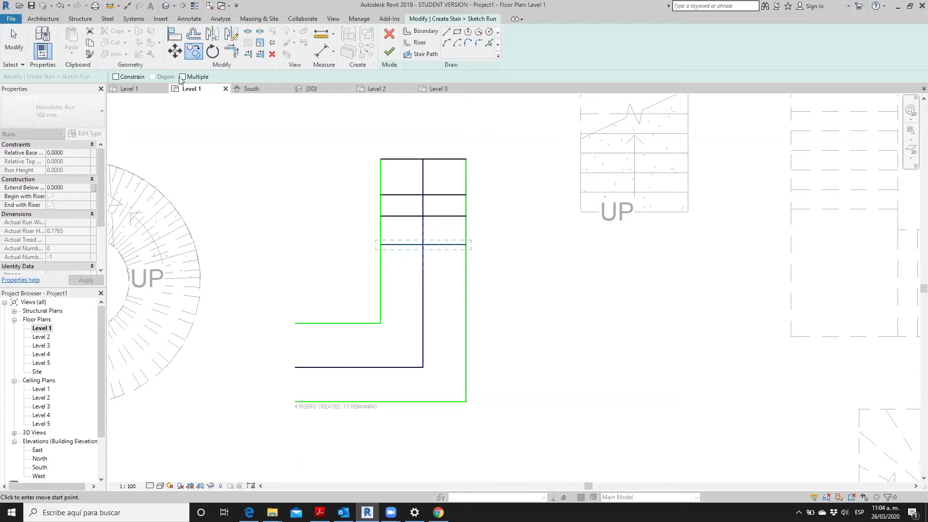
left_click(183, 77)
left_click(502, 245)
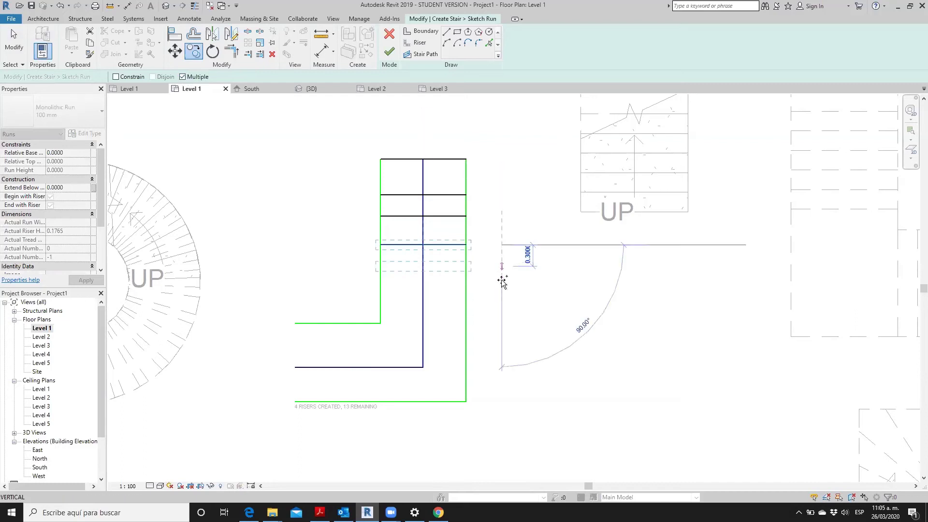
left_click(501, 266)
left_click(503, 293)
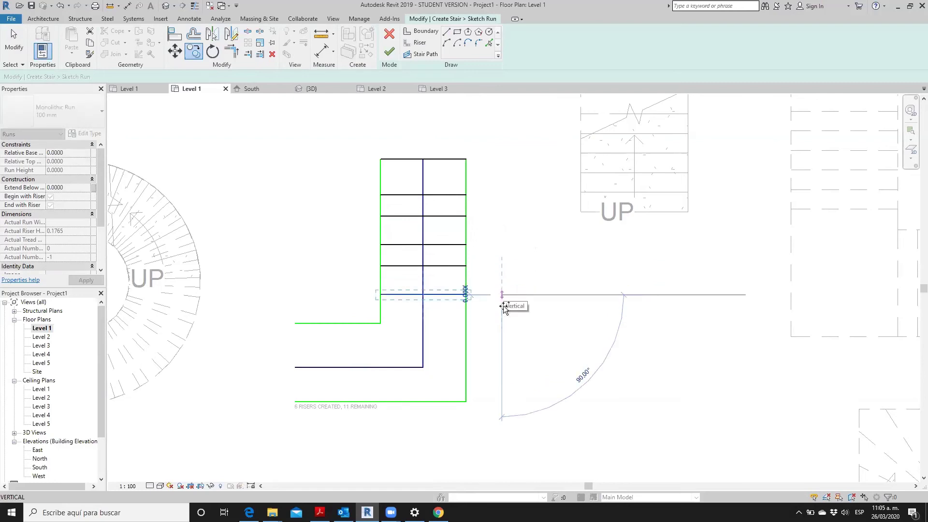
key("Escape")
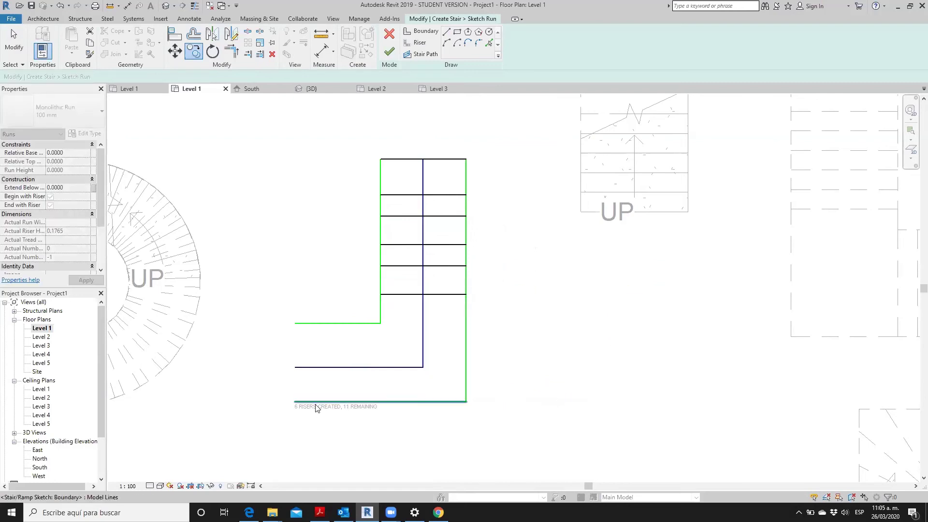
key("Escape")
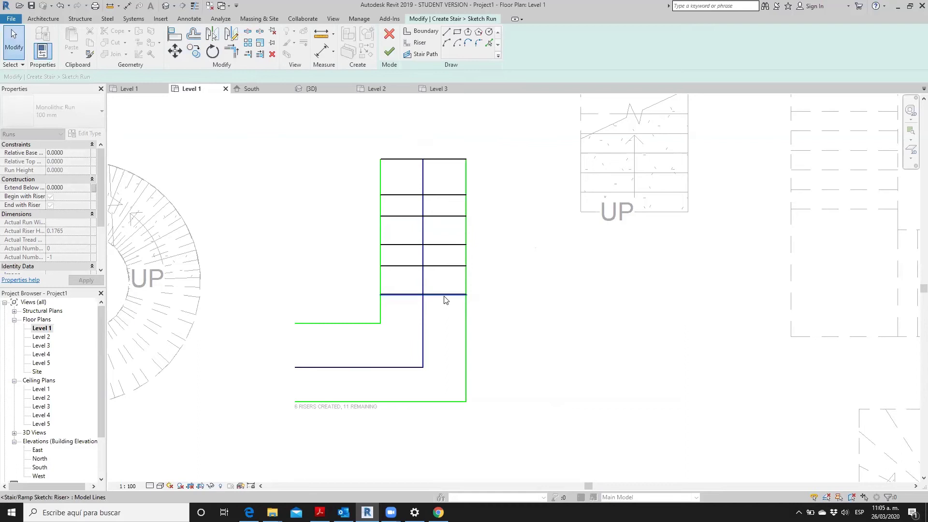
Step: Add a riser 0.2 below the lowest one and another in the upper run, then deselect
left_click(441, 294)
key("c")
key("c")
left_click(545, 294)
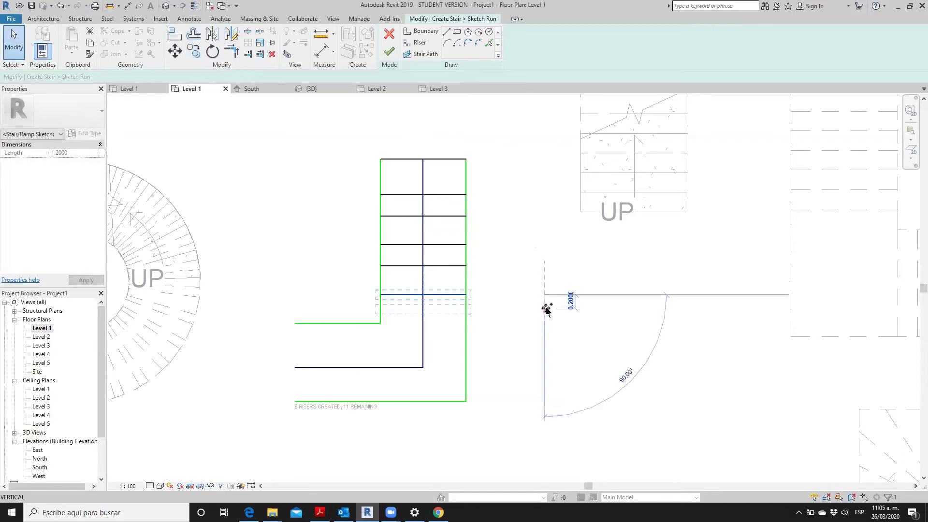
left_click(546, 310)
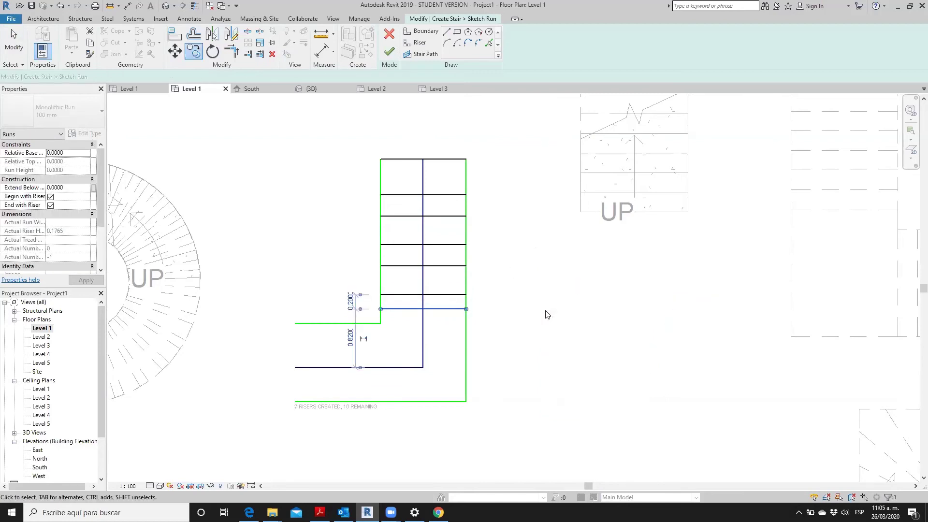
left_click(435, 194)
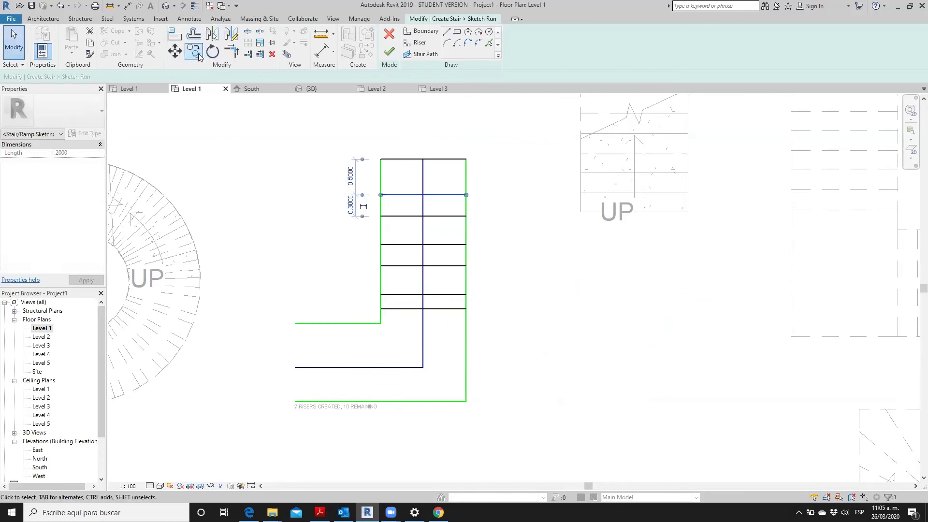
key("c")
key("o")
left_click(532, 198)
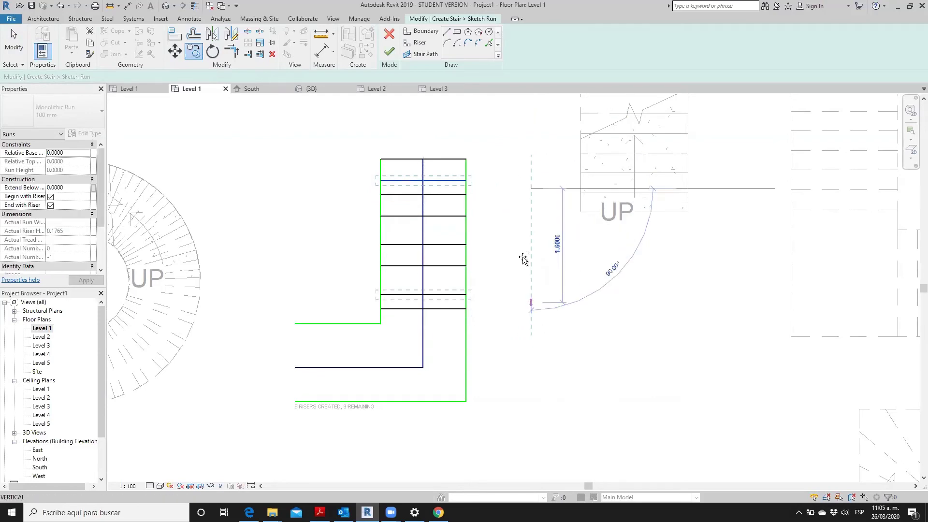
left_click(528, 238)
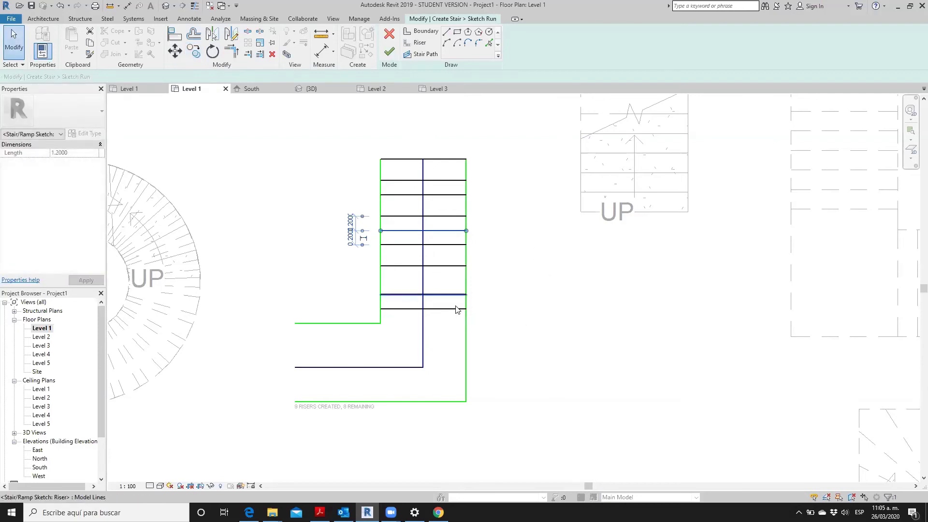
left_click(503, 263)
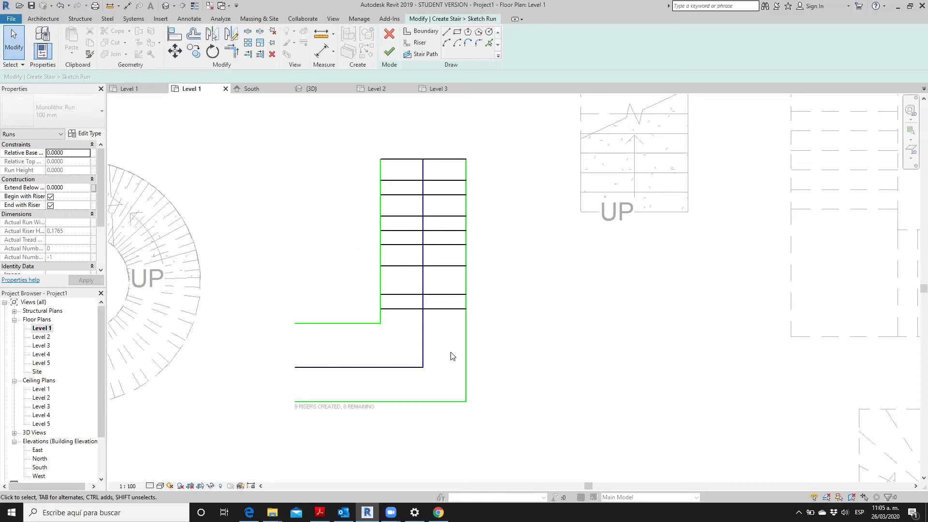
Step: Draw four vertical risers spanning the lower leg from its top to bottom boundary
key("b")
key("d")
left_click(366, 323)
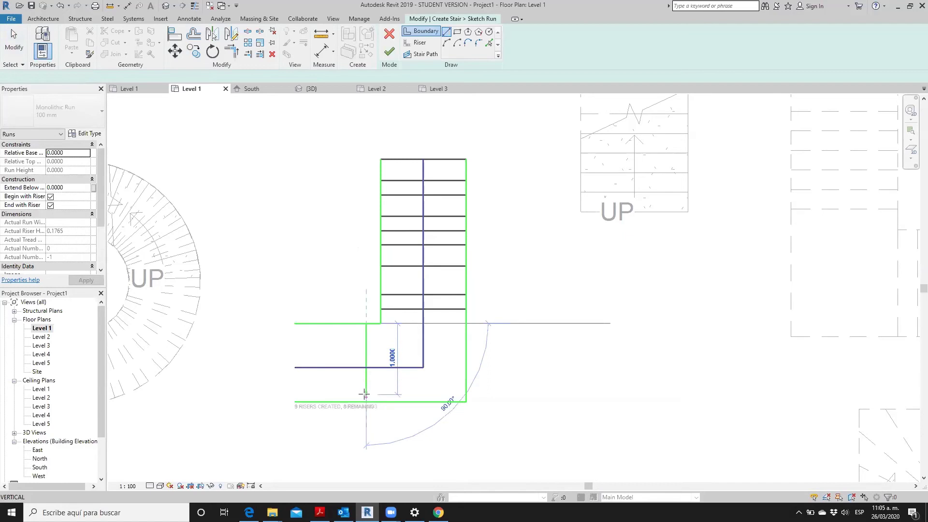
key("Escape")
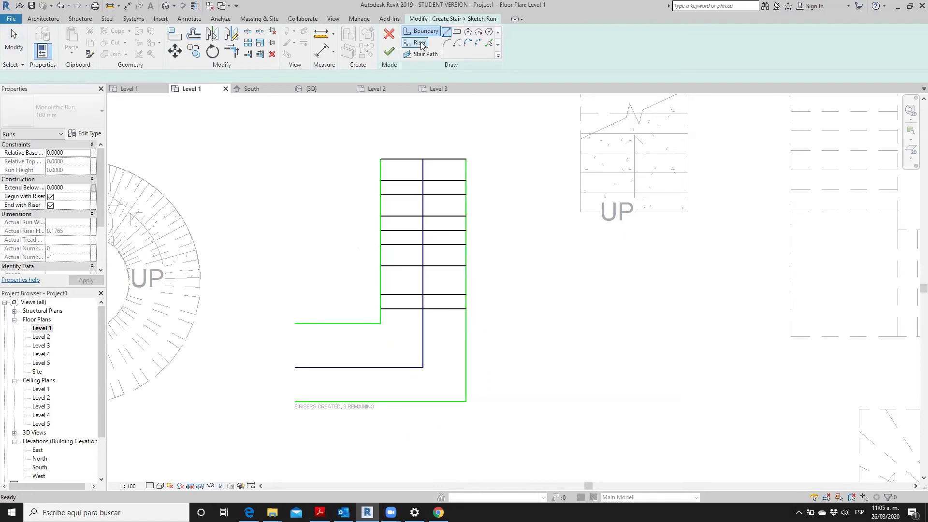
left_click(419, 43)
left_click(359, 323)
left_click(360, 401)
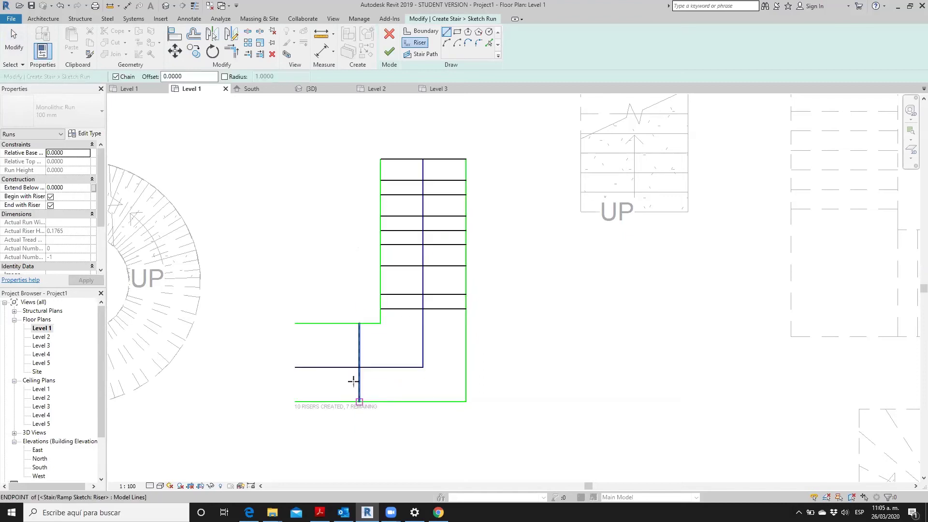
left_click(337, 400)
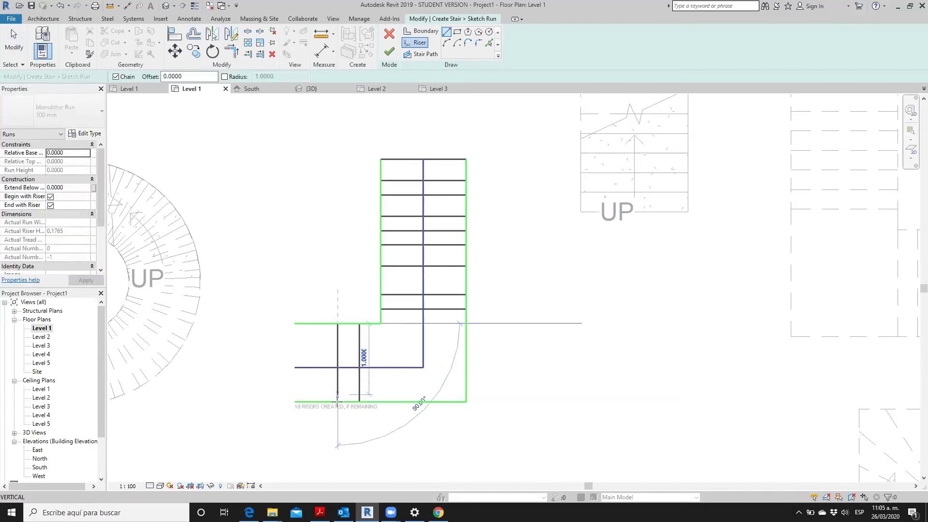
left_click(323, 322)
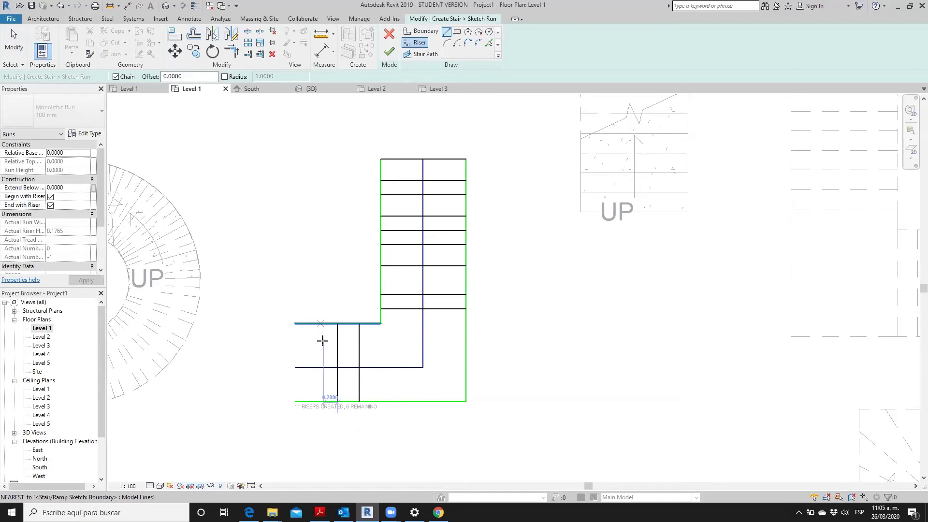
left_click(322, 401)
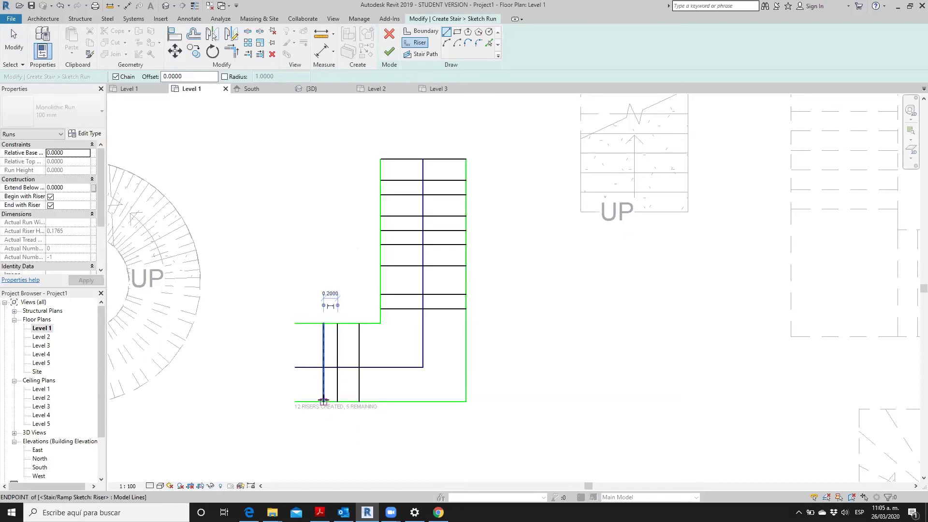
left_click(309, 323)
left_click(307, 401)
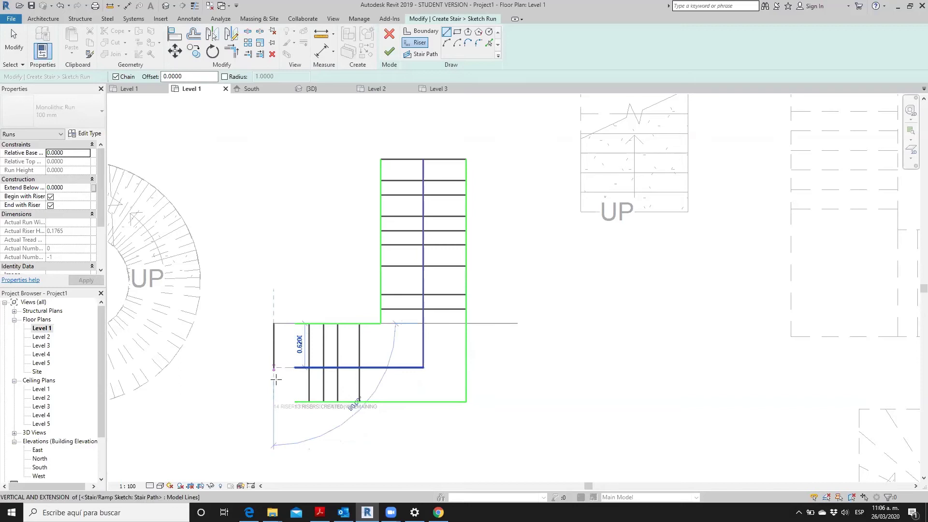
key("Escape")
key("Escape")
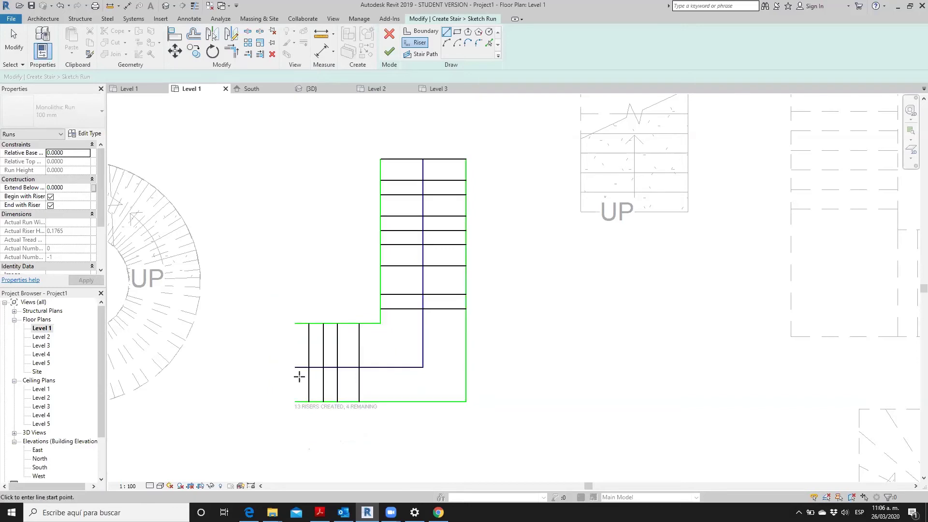
scroll(277, 380, "up", 2)
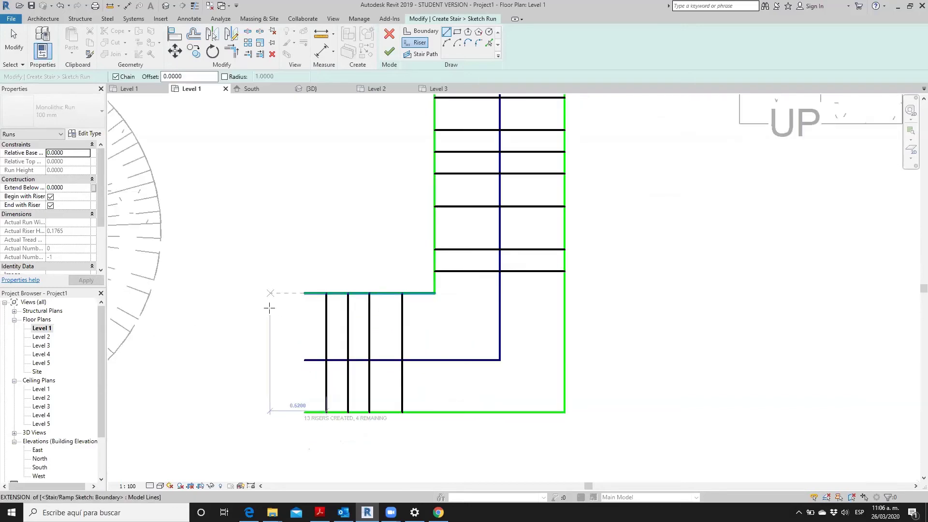
Step: Draw the remaining vertical risers at the run's left end, reaching 17 of 17
left_click(269, 293)
left_click(268, 411)
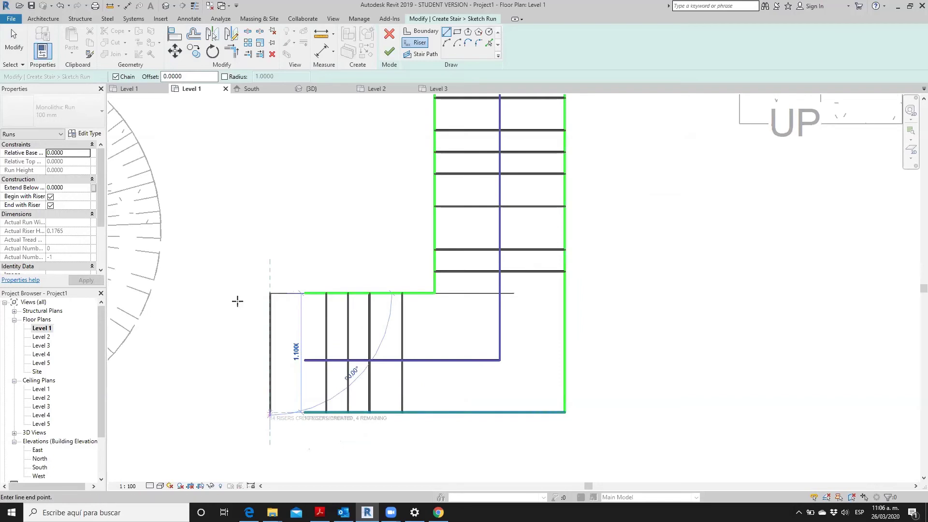
key("Escape")
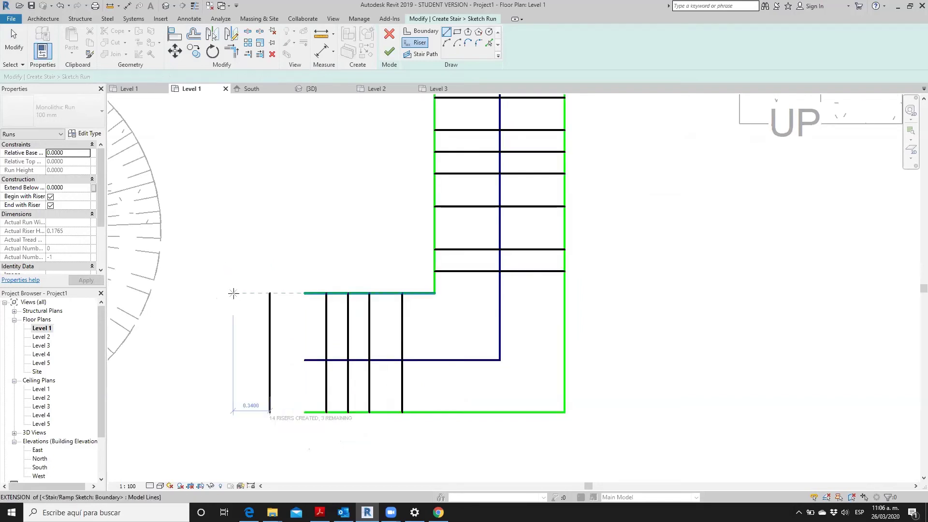
left_click(233, 293)
left_click(233, 412)
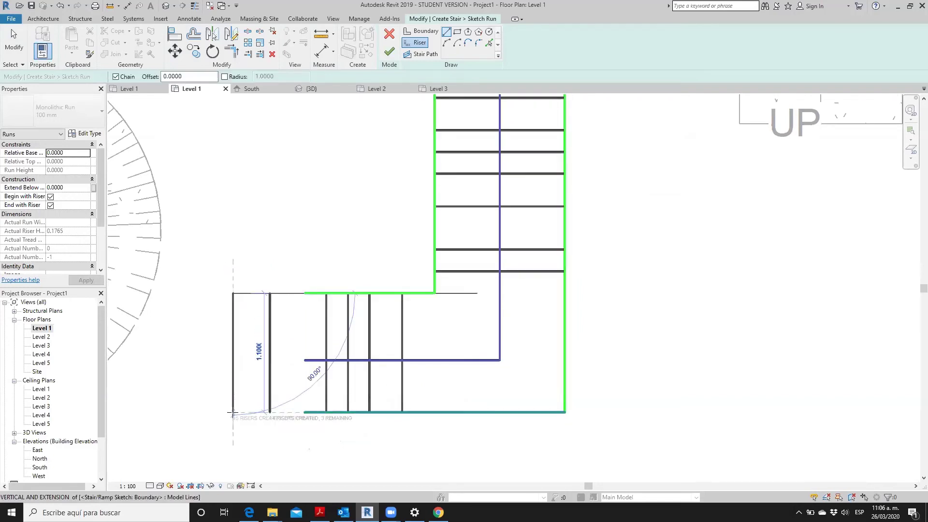
key("Escape")
left_click(204, 293)
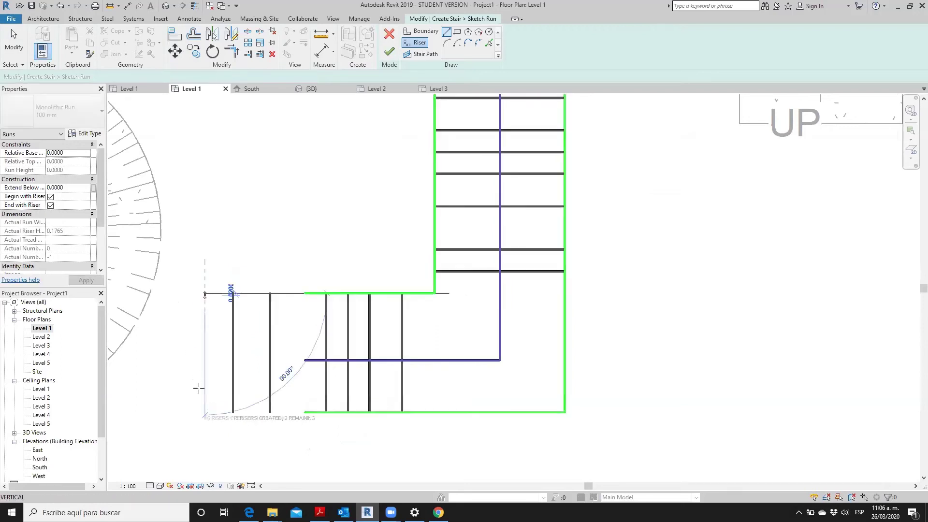
left_click(203, 412)
key("Escape")
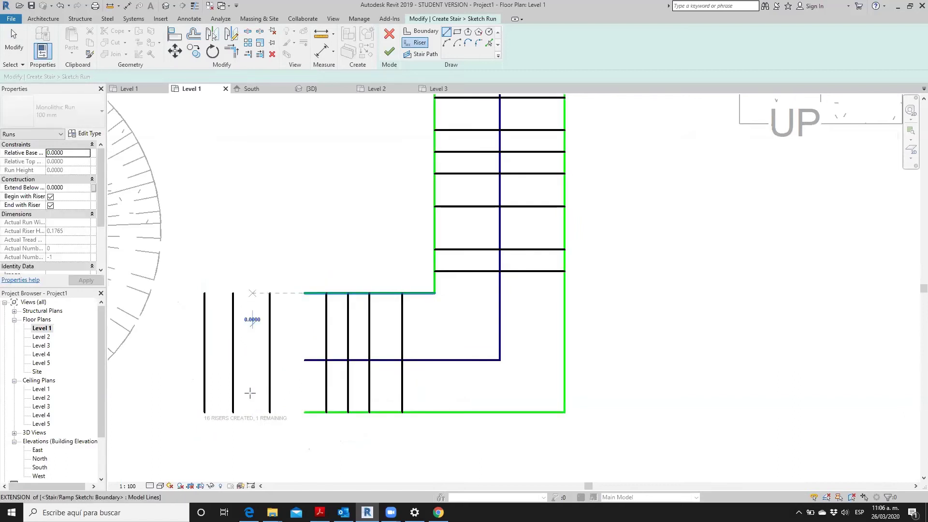
left_click(252, 293)
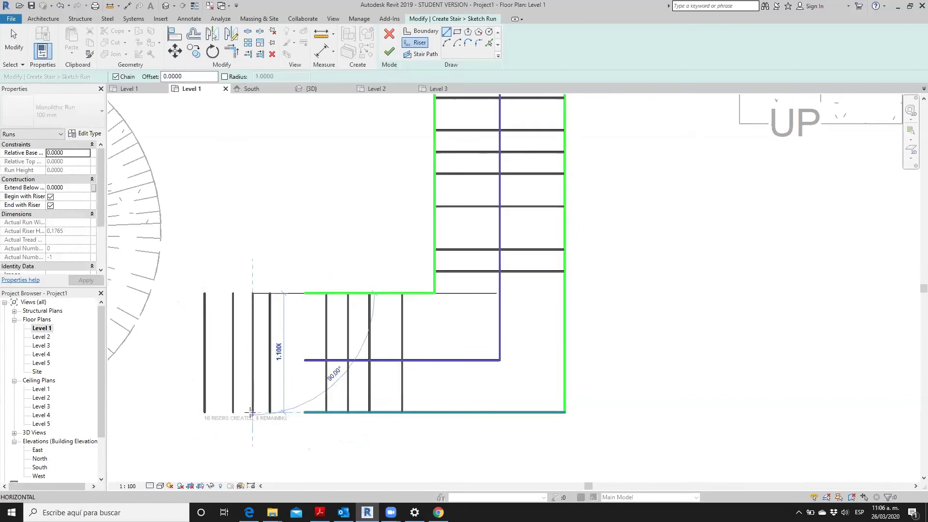
left_click(251, 412)
key("Escape")
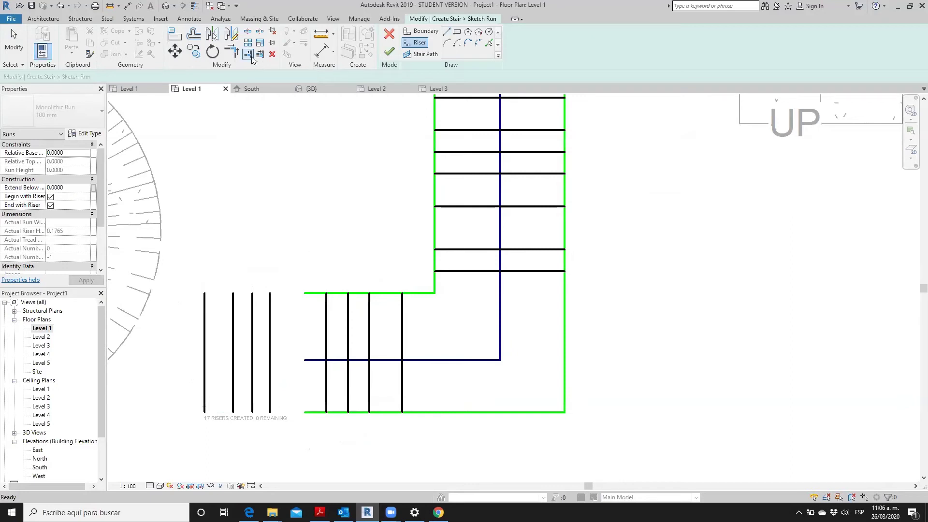
Step: Extend the bottom boundary, top boundary and stair path to the leftmost riser
left_click(247, 53)
left_click(206, 392)
left_click(304, 413)
left_click(212, 303)
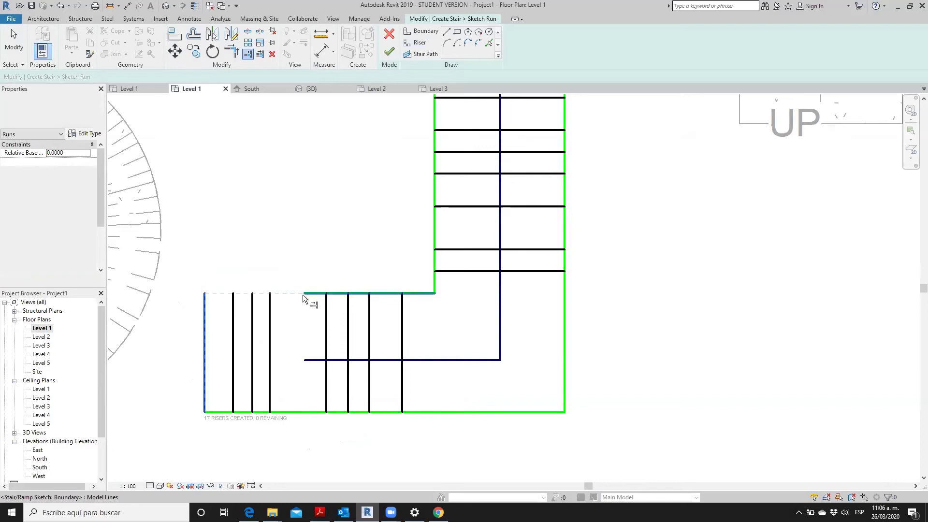
left_click(303, 293)
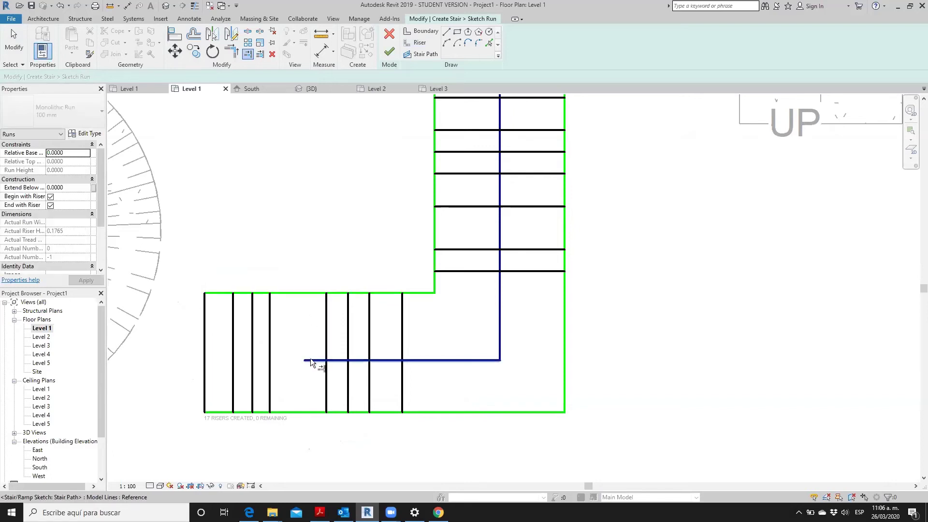
left_click(207, 359)
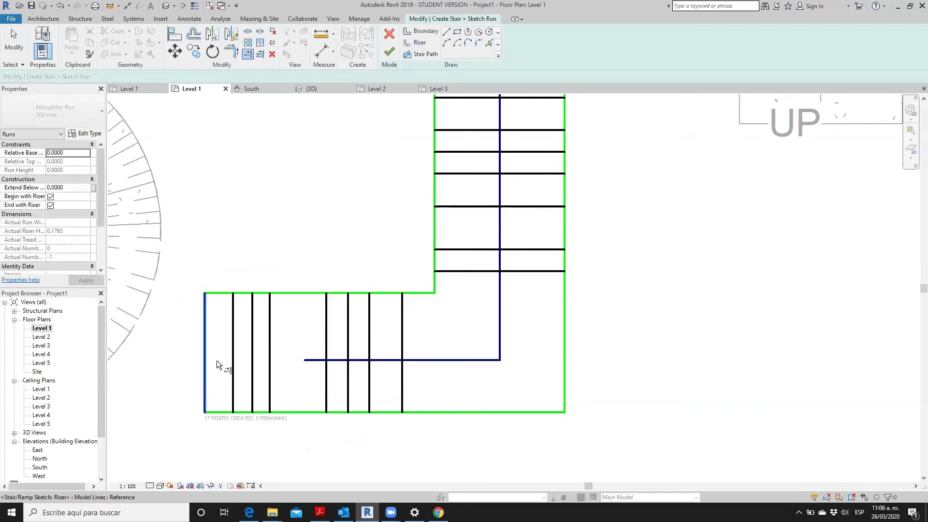
left_click(308, 359)
scroll(309, 334, "down", 1)
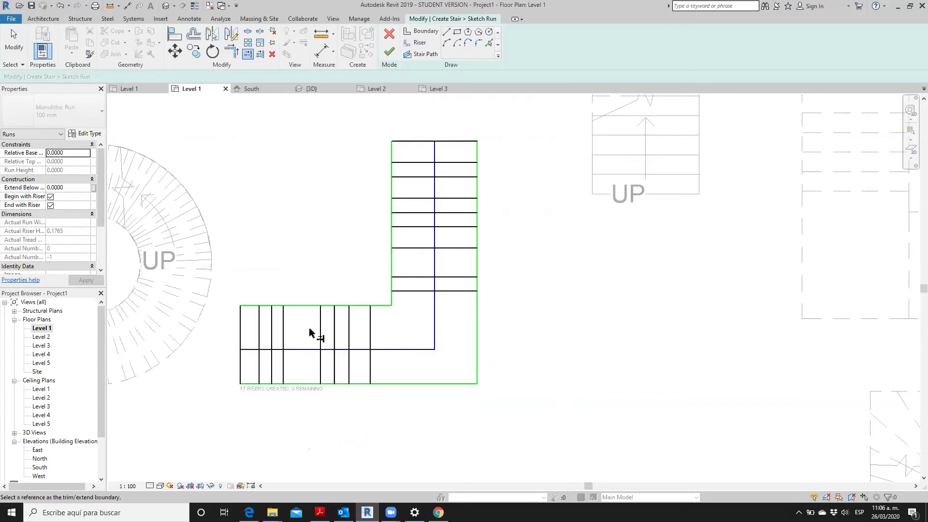
scroll(310, 334, "down", 1)
Step: Finish the custom run sketch, deselect it, and open the default 3D view
left_click(390, 53)
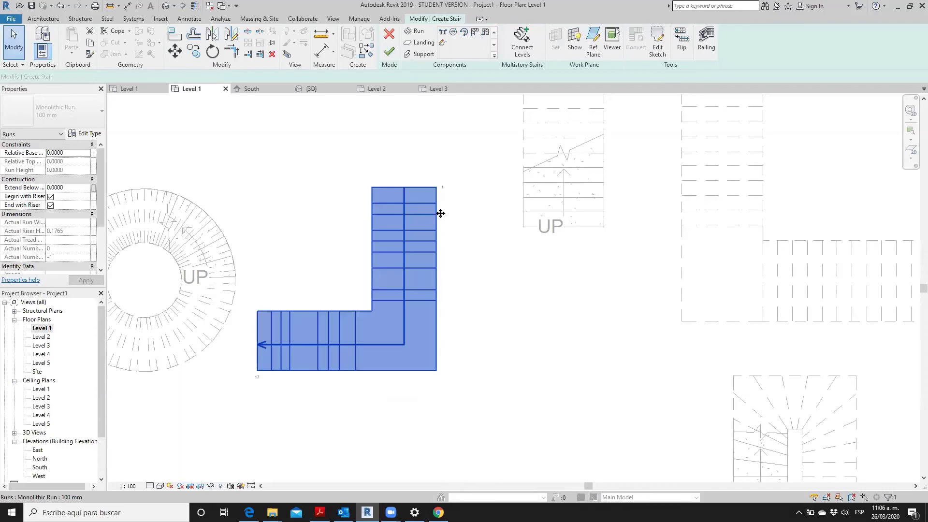
left_click(480, 334)
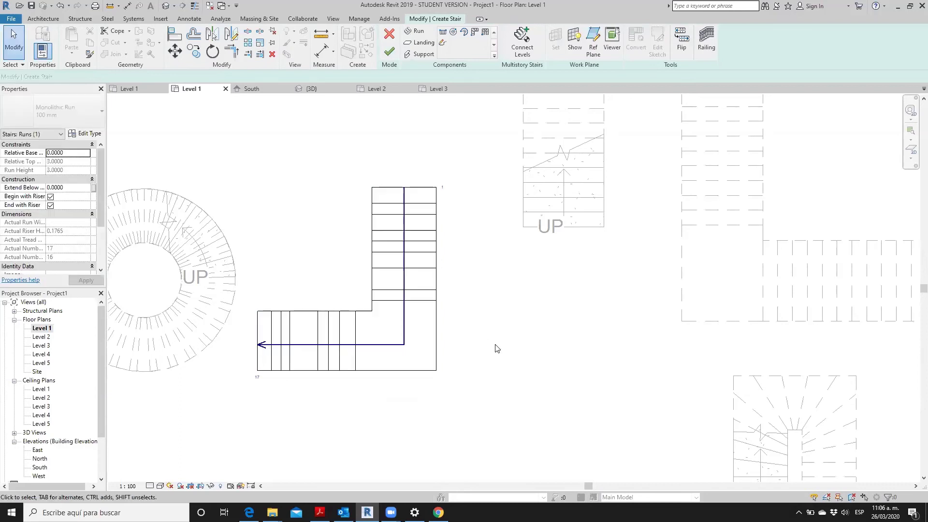
left_click(170, 6)
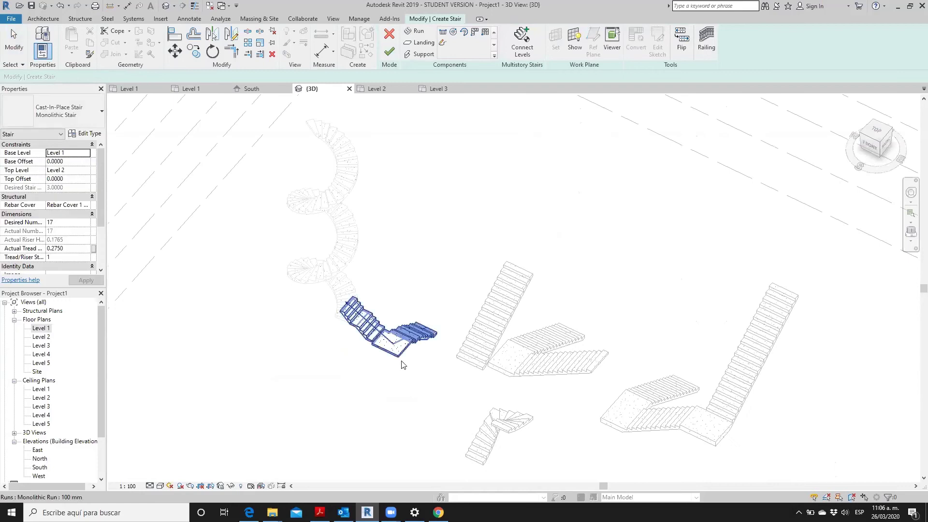
Step: Orbit the 3D view to look down on the new stair from above
mouse_move(516, 373)
middle_mouse_down("shift")
mouse_move(404, 374)
mouse_move(373, 362)
mouse_move(445, 373)
mouse_move(600, 369)
mouse_move(532, 290)
mouse_move(486, 206)
mouse_move(491, 288)
mouse_move(331, 338)
mouse_move(566, 351)
middle_mouse_up("shift")
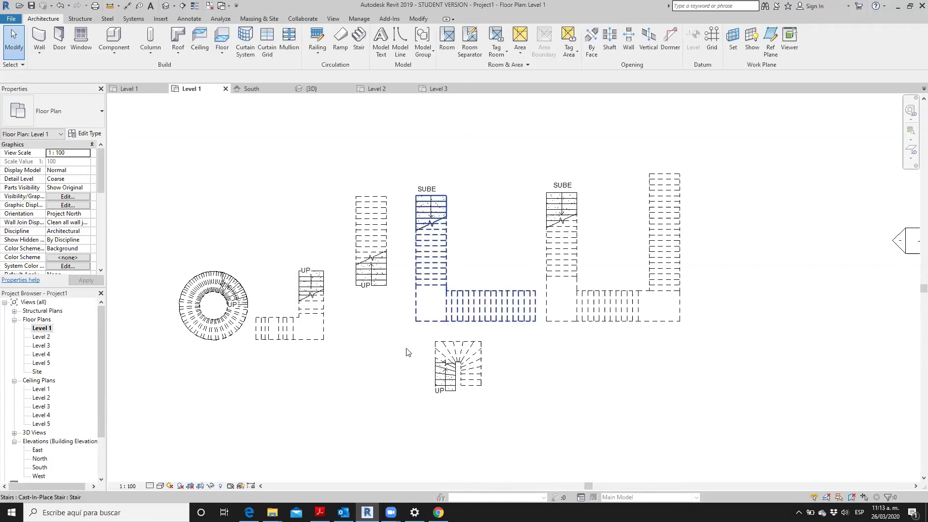
Step: Zoom the Level 1 plan and select the L-shaped stair labelled SUBE
scroll(442, 319, "up", 3)
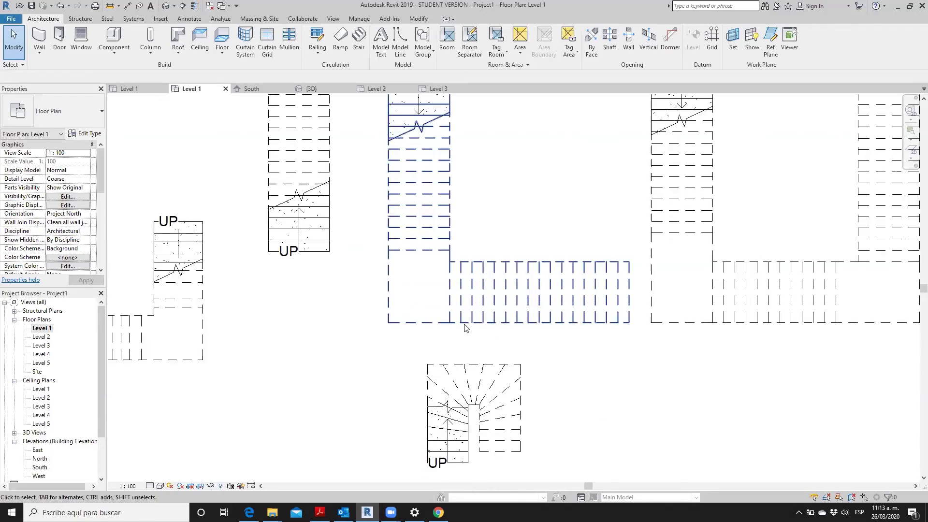
scroll(450, 259, "up", 3)
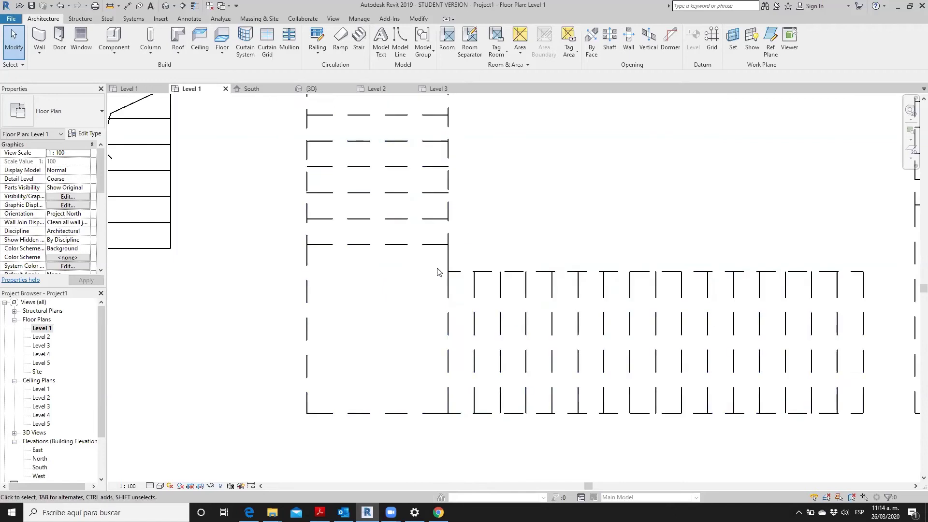
scroll(438, 269, "down", 4)
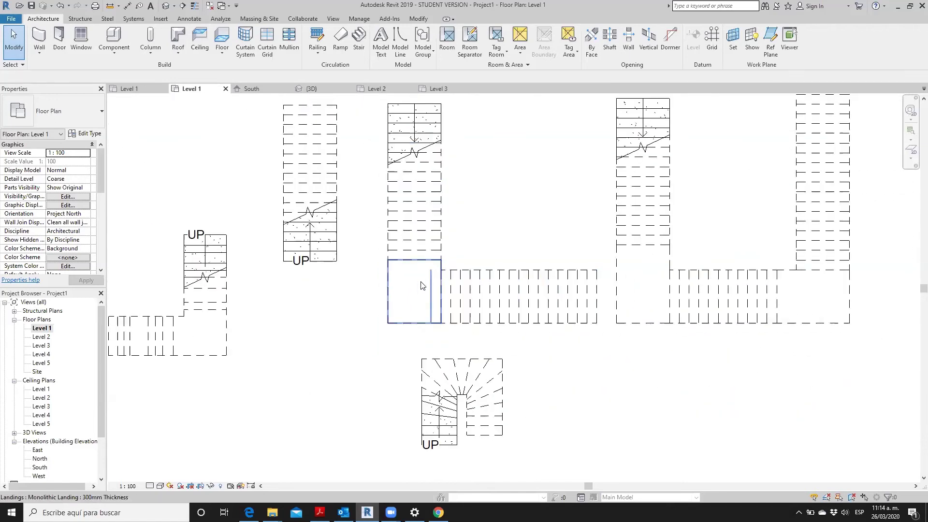
left_click(452, 272)
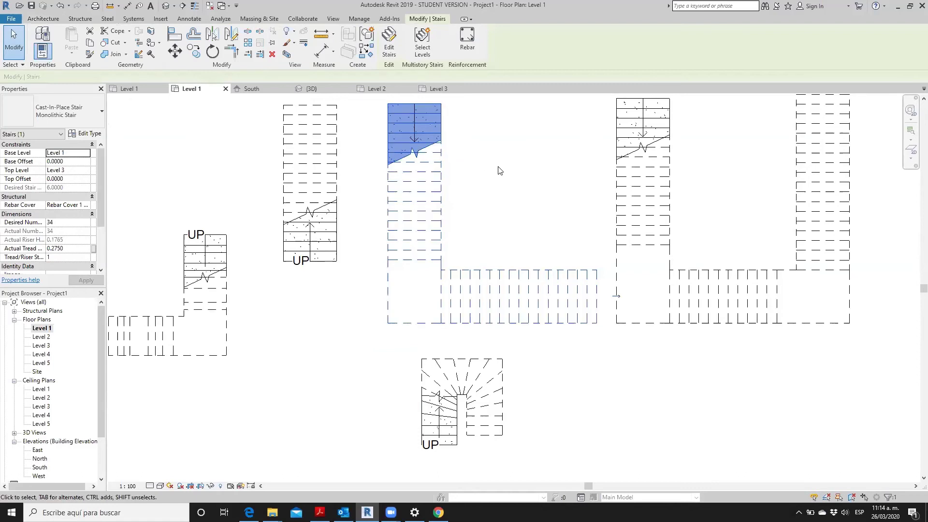
key("Escape")
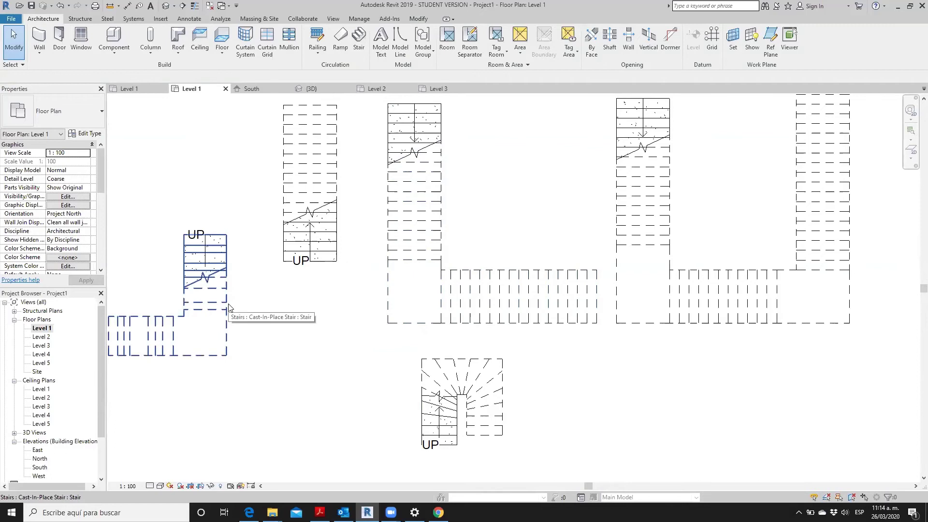
scroll(229, 307, "down", 2)
left_click(387, 223)
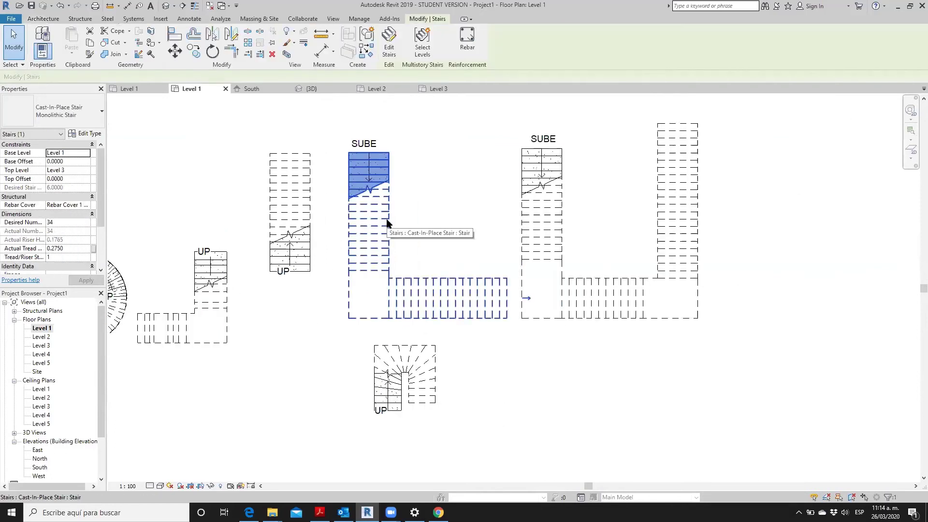
Step: Edit the SUBE stair, align its horizontal run's edge to the landing edge, and finish
left_click(396, 43)
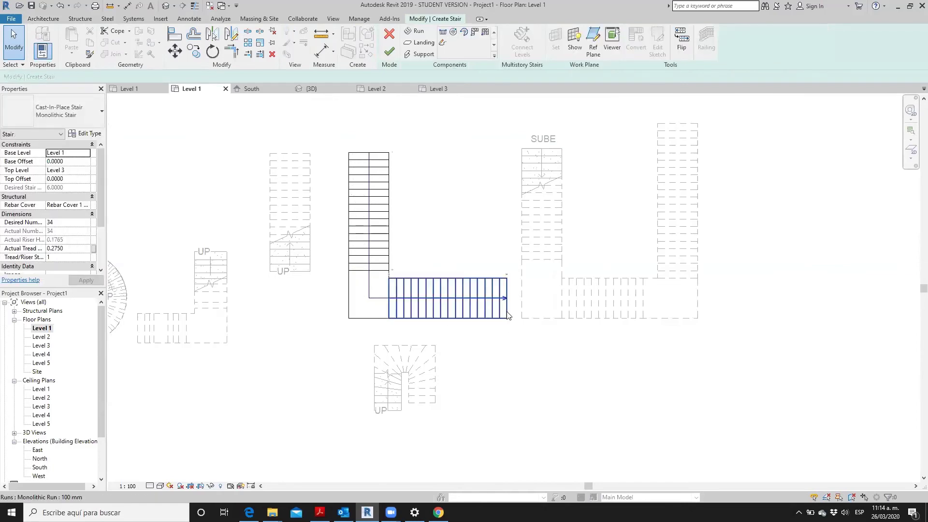
scroll(404, 278, "up", 3)
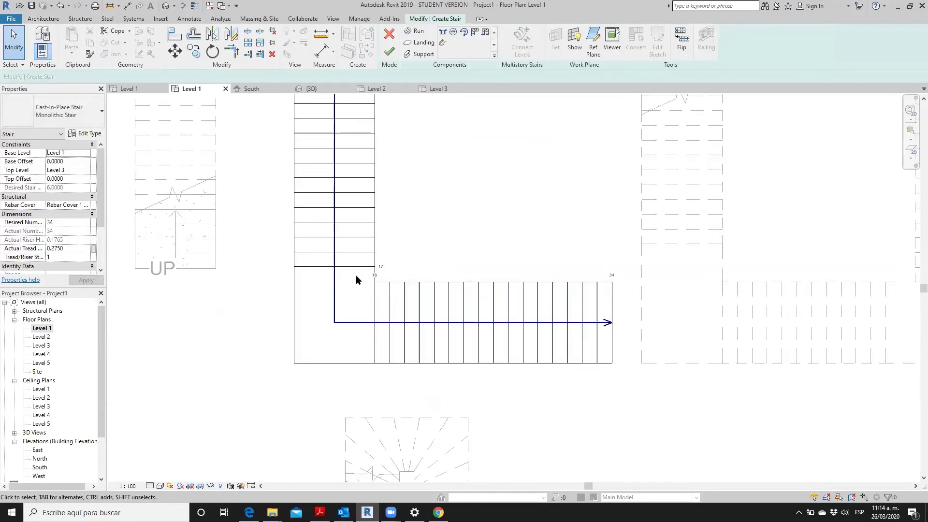
left_click(175, 34)
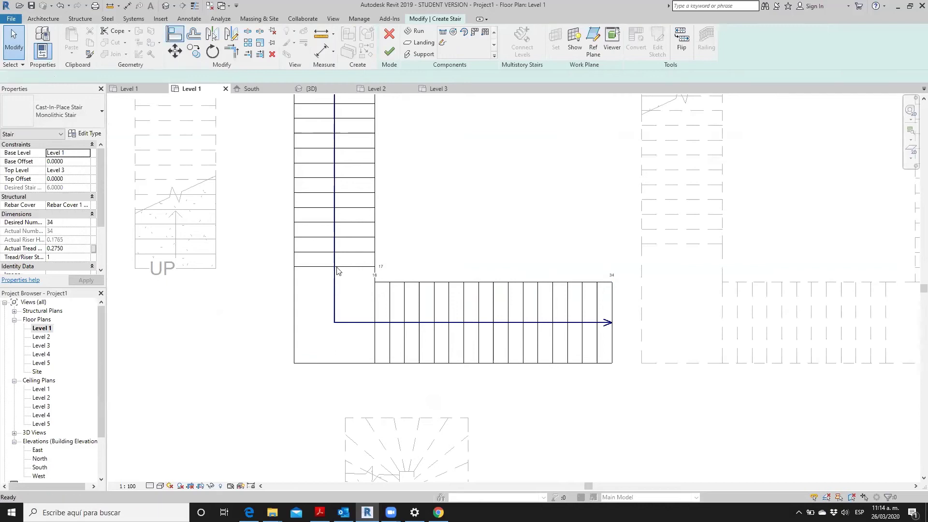
left_click(398, 278)
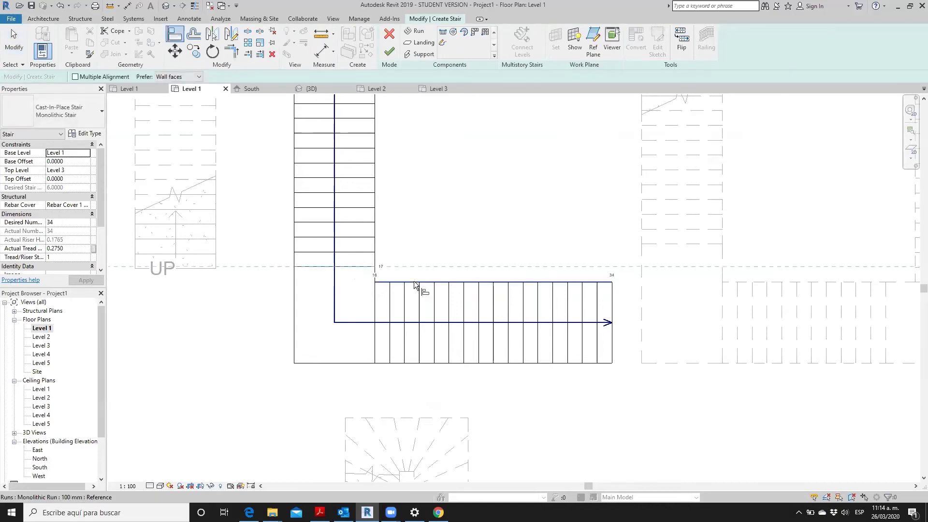
left_click(414, 283)
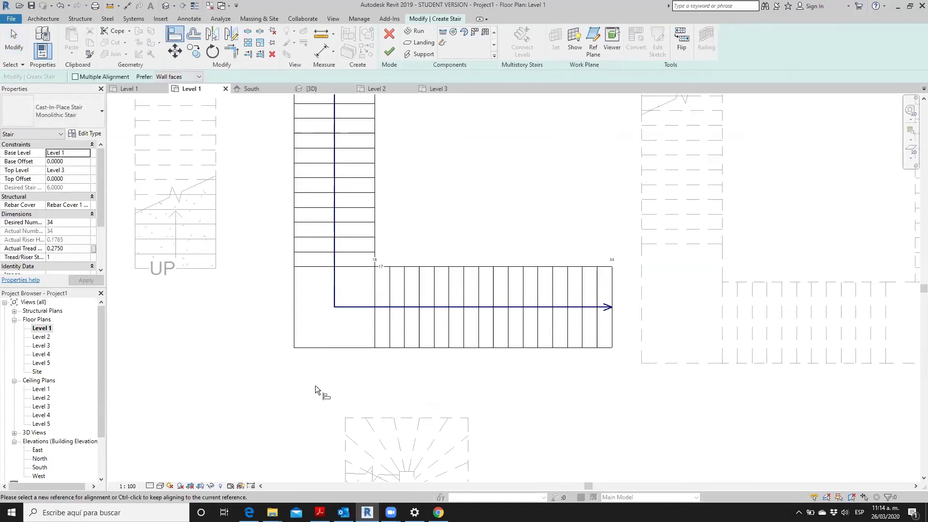
scroll(315, 384, "down", 2)
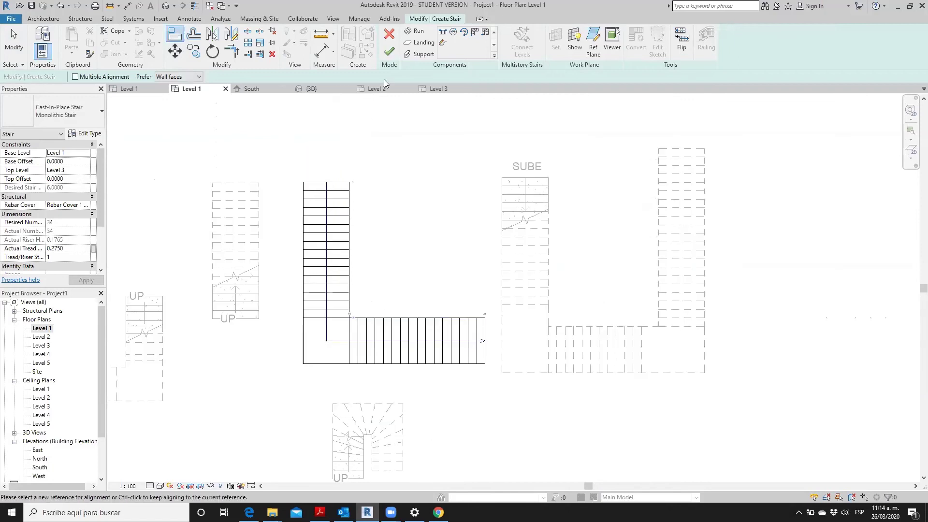
left_click(387, 56)
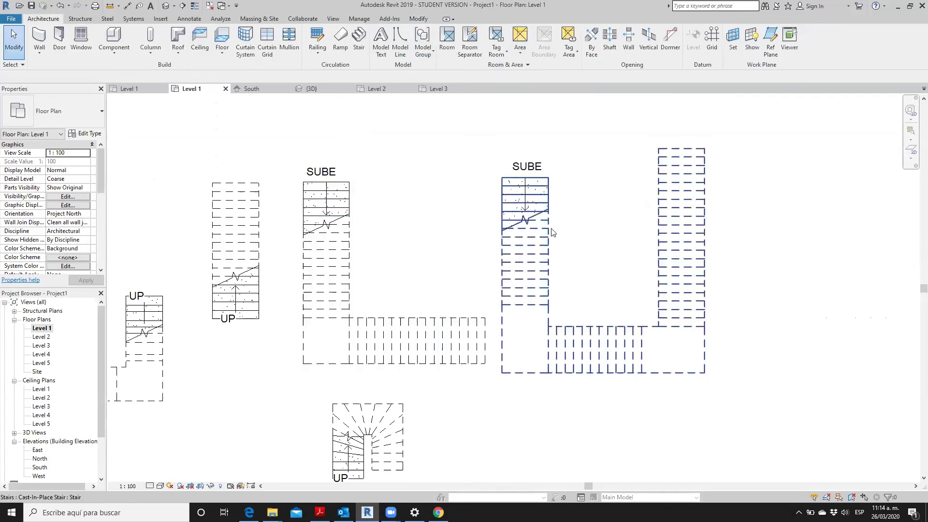
Step: Open the U-shaped stair on the right for editing
left_click(445, 165)
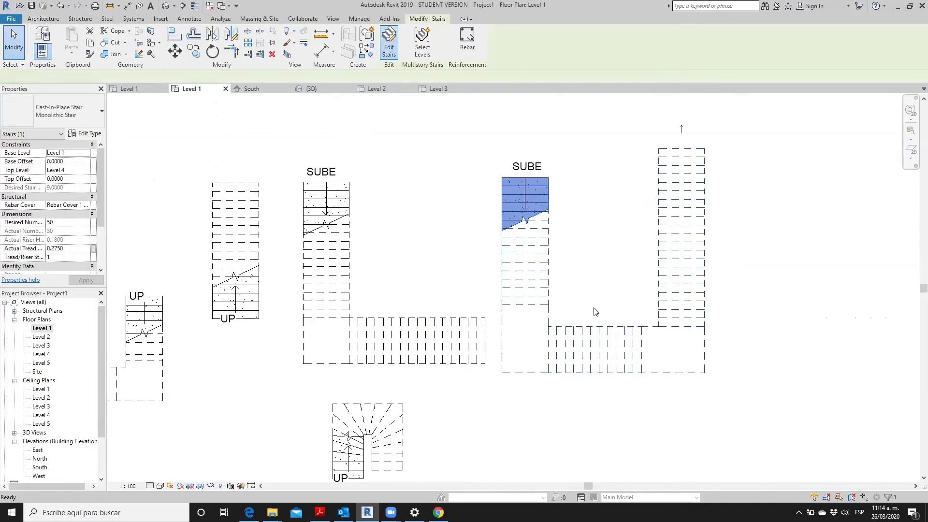
double_click(518, 226)
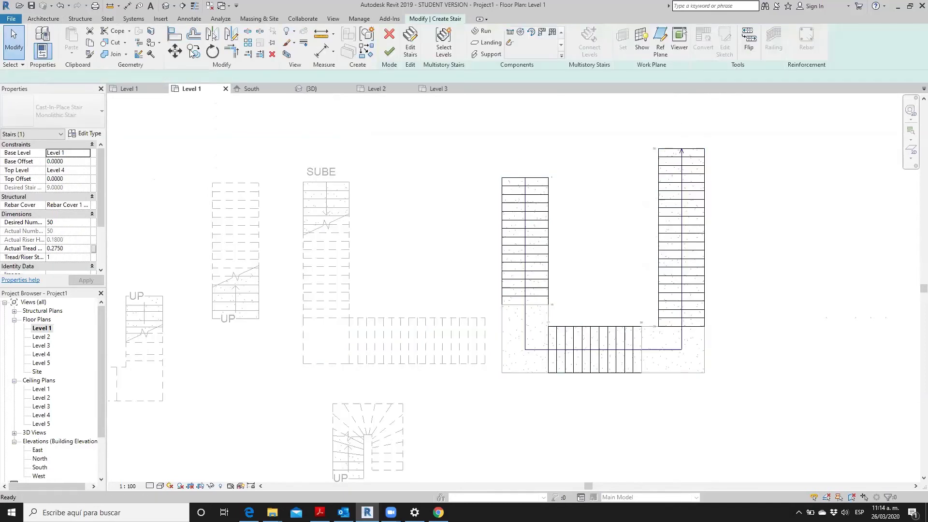
key("a")
key("l")
left_click(648, 335)
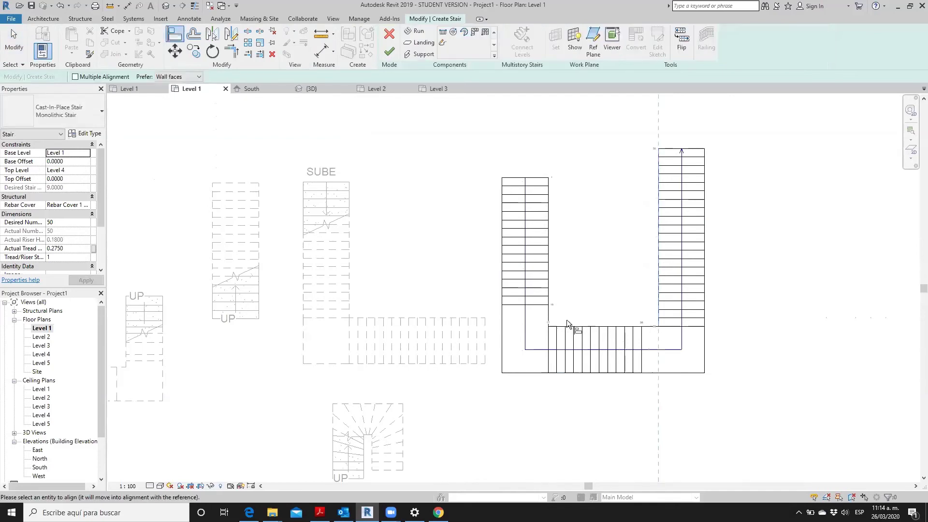
key("Escape")
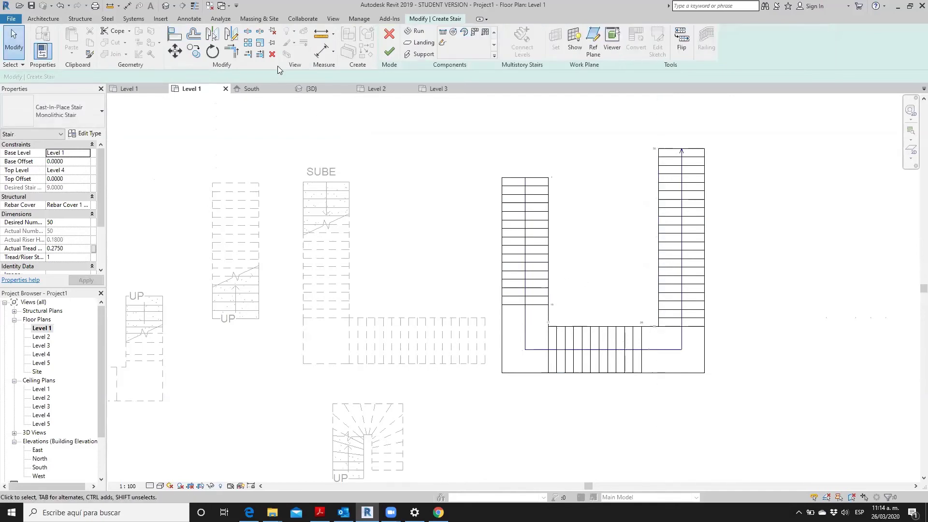
Step: Align the left run to the landing and the right run to the reference line, then finish
left_click(179, 35)
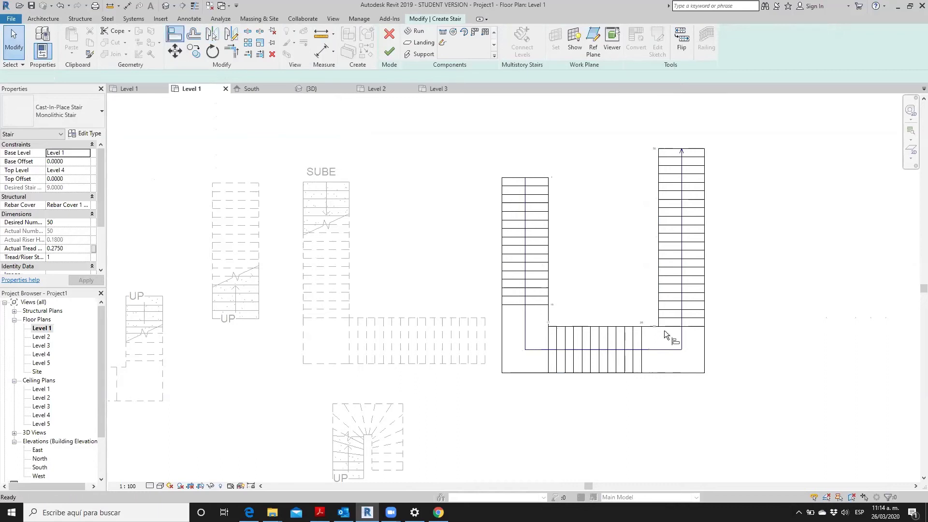
left_click(604, 324)
left_click(541, 305)
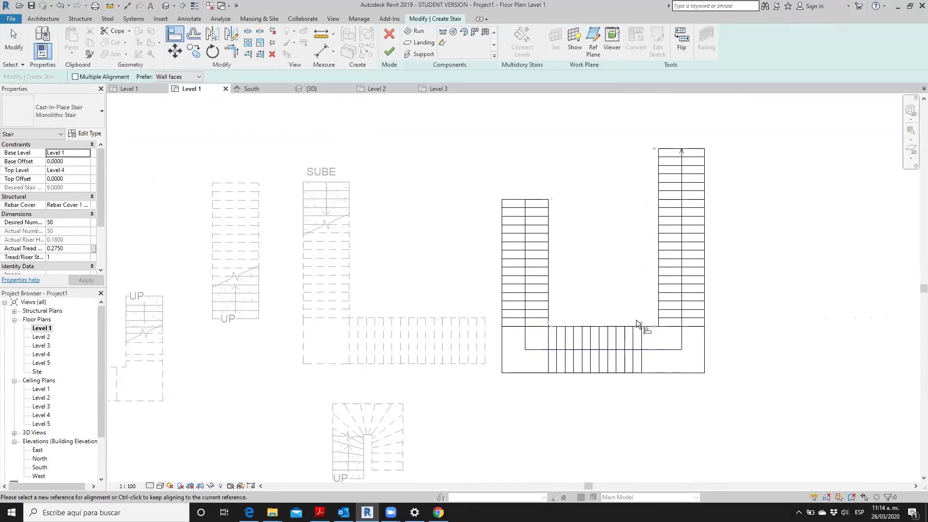
left_click(640, 335)
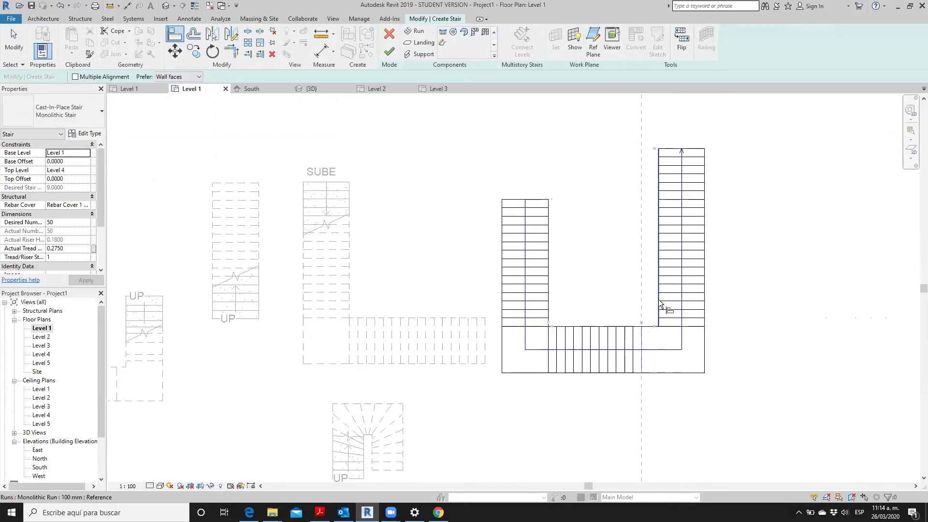
left_click(660, 305)
left_click(389, 52)
key("Escape")
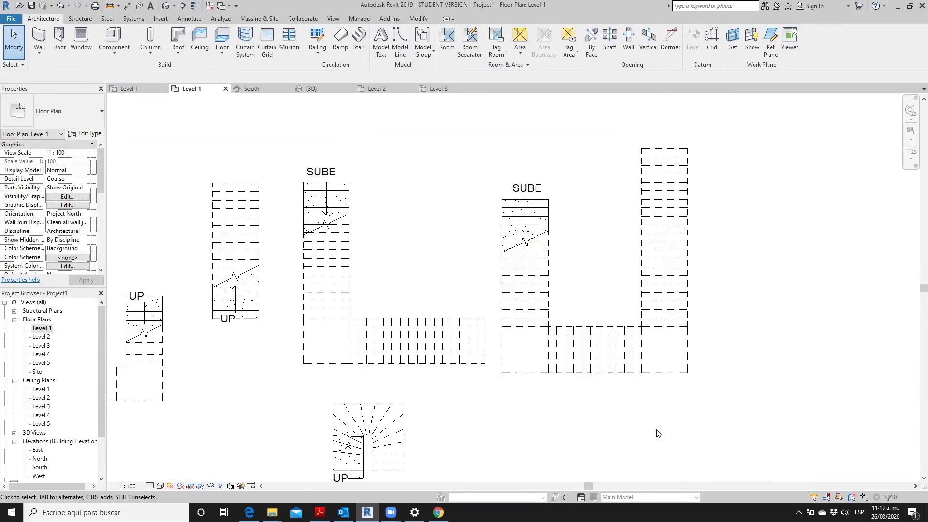
Step: Drag the U-shaped SUBE stair slightly up and to the right, then deselect it
left_click(642, 360)
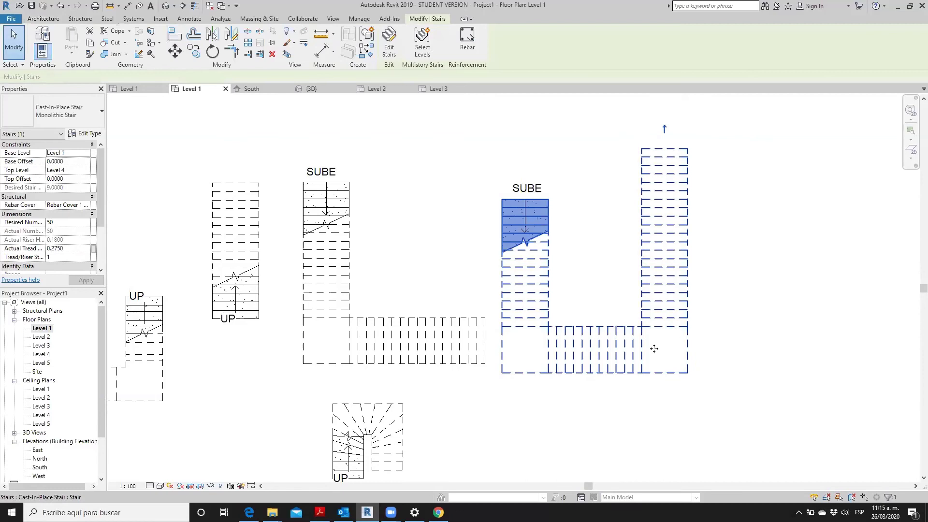
left_click_drag(660, 371, 659, 371)
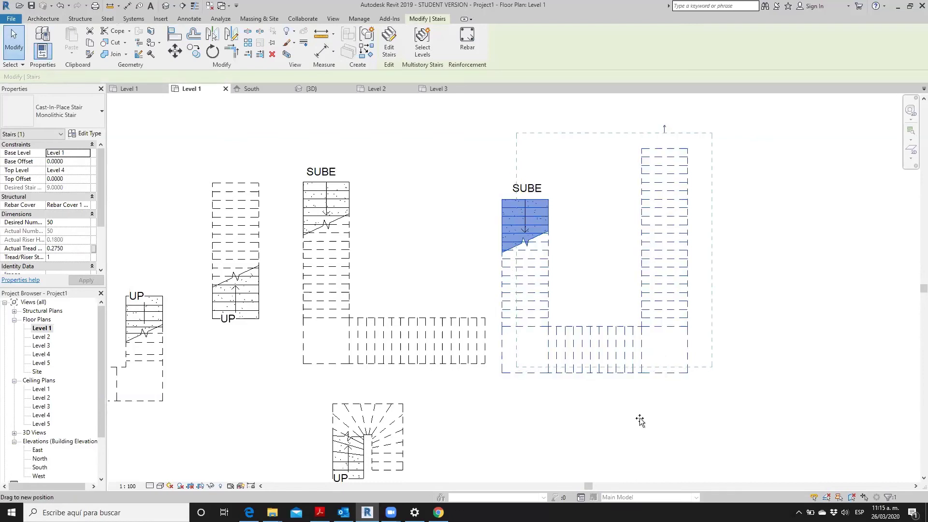
left_click(641, 423)
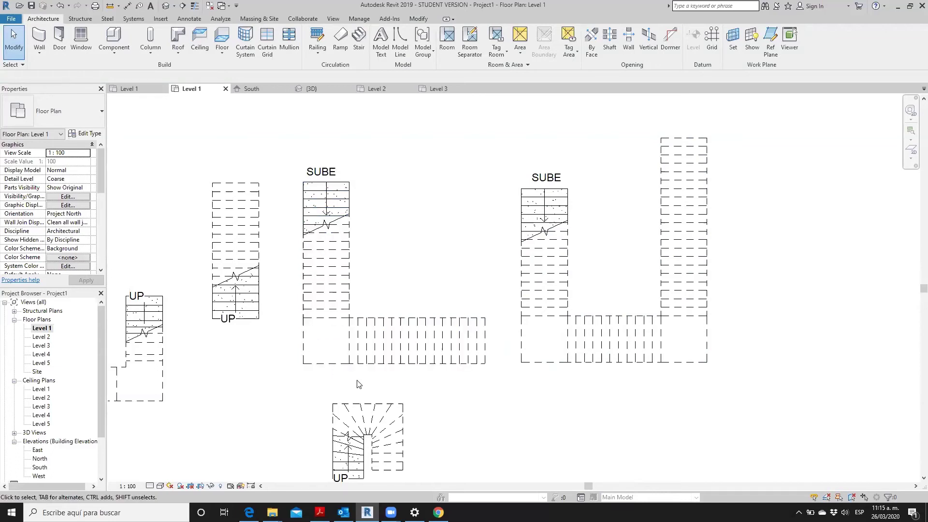
Step: Convert the L-stair's corner landing into a custom sketch-based landing, accepting the warning
left_click(327, 369)
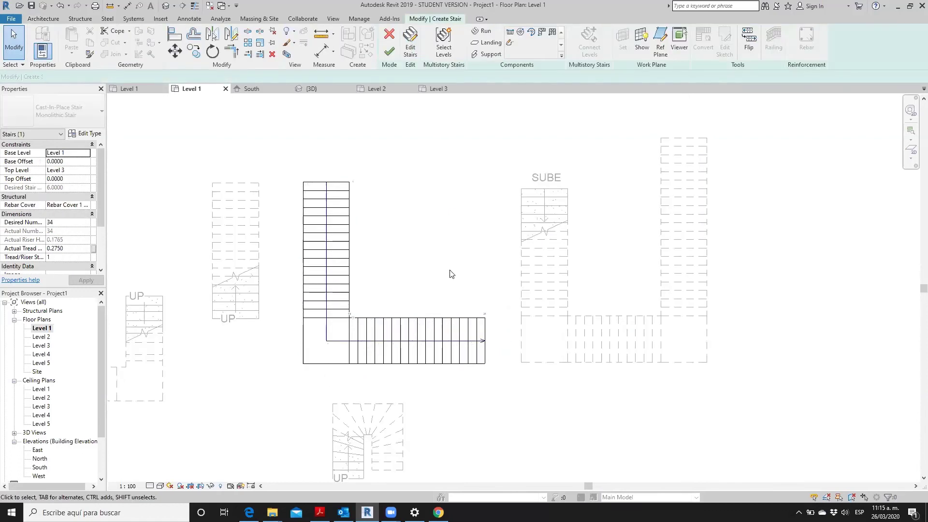
left_click(327, 367)
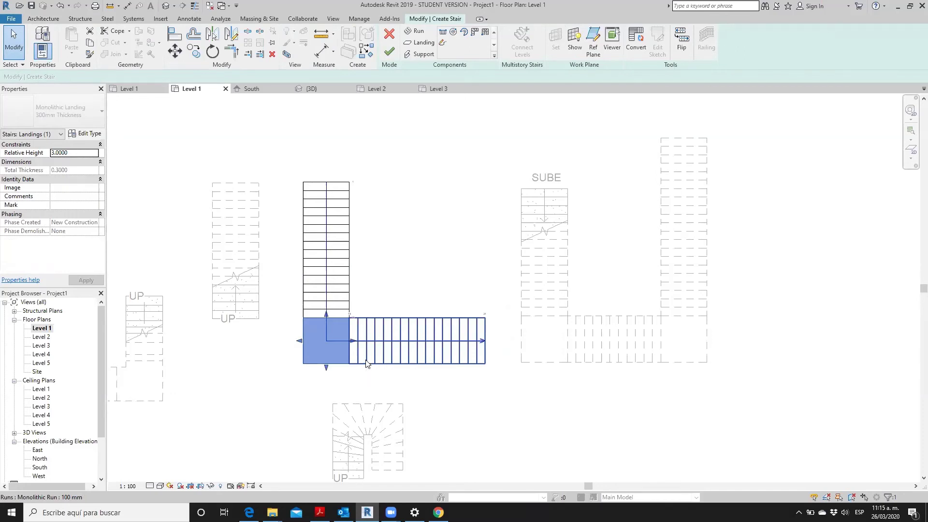
left_click(634, 48)
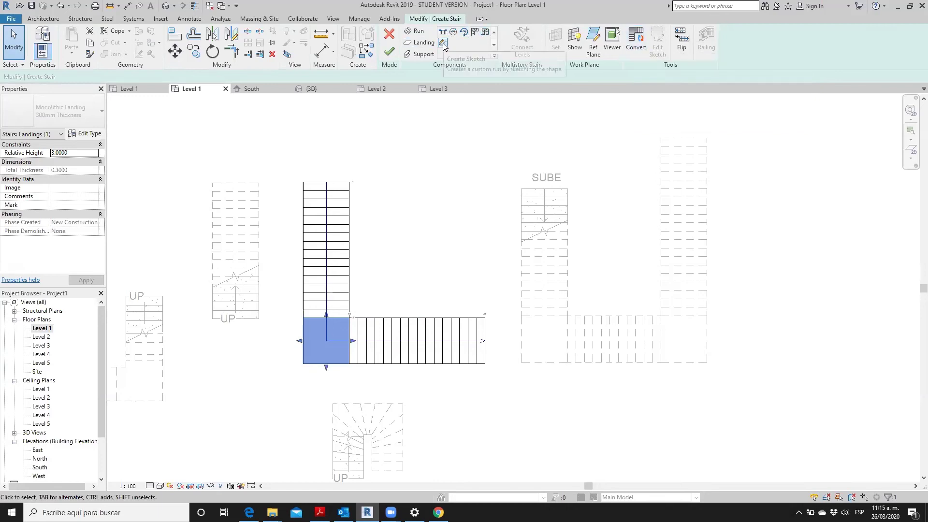
left_click(639, 45)
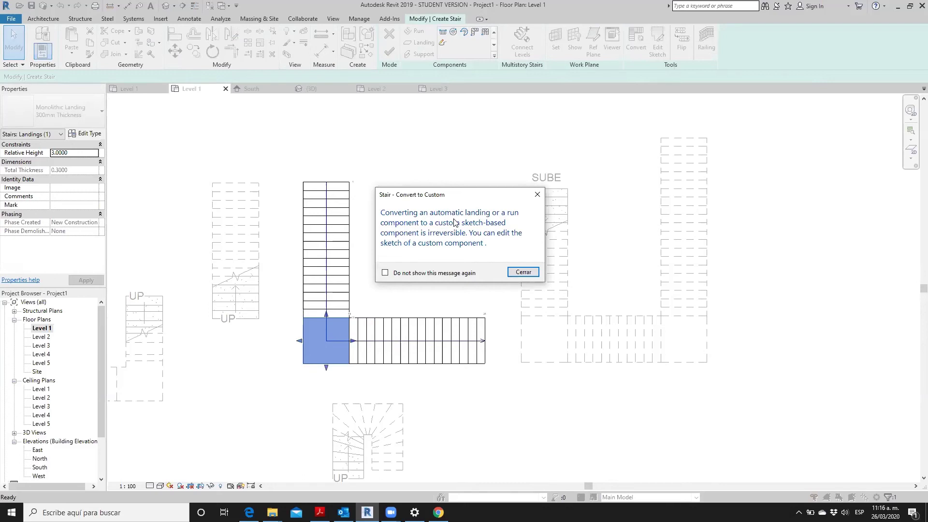
left_click(524, 272)
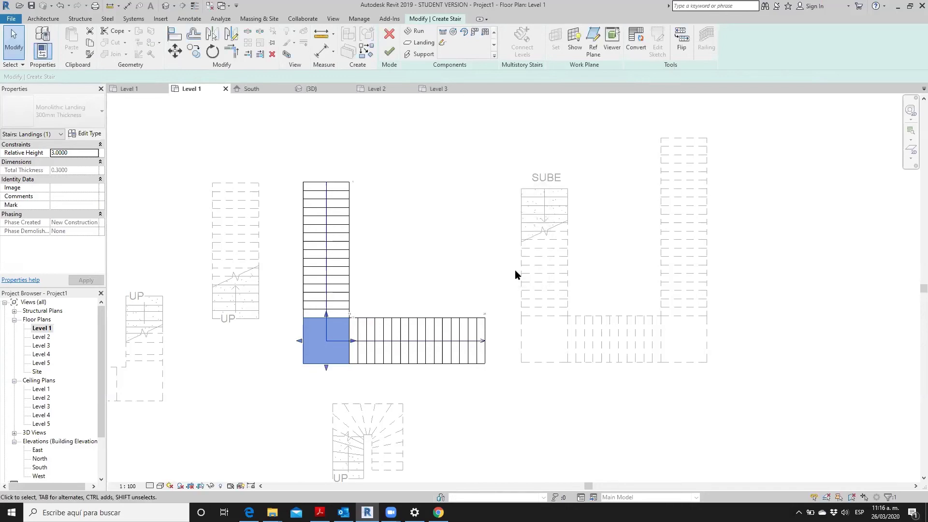
left_click(427, 331)
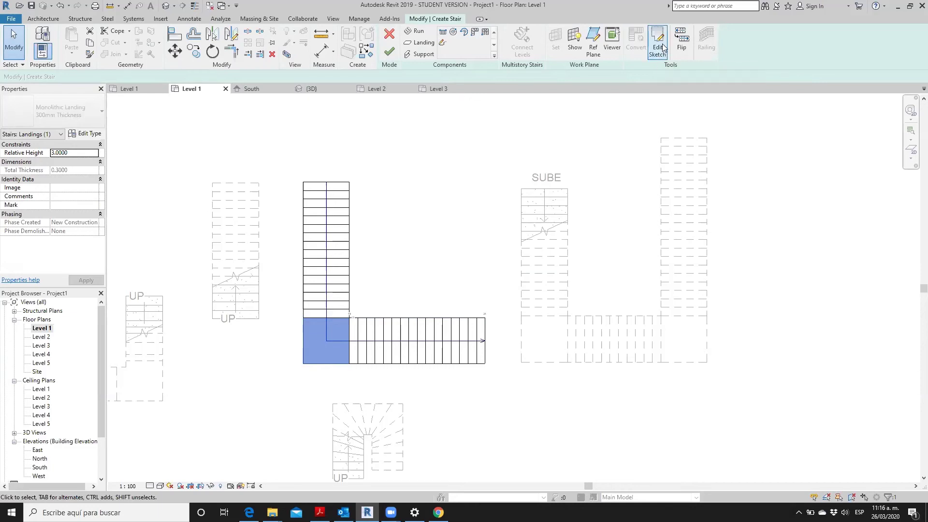
Step: Sketch a quarter-circle arc from the landing's bottom-edge midpoint to its left-edge midpoint
left_click(664, 47)
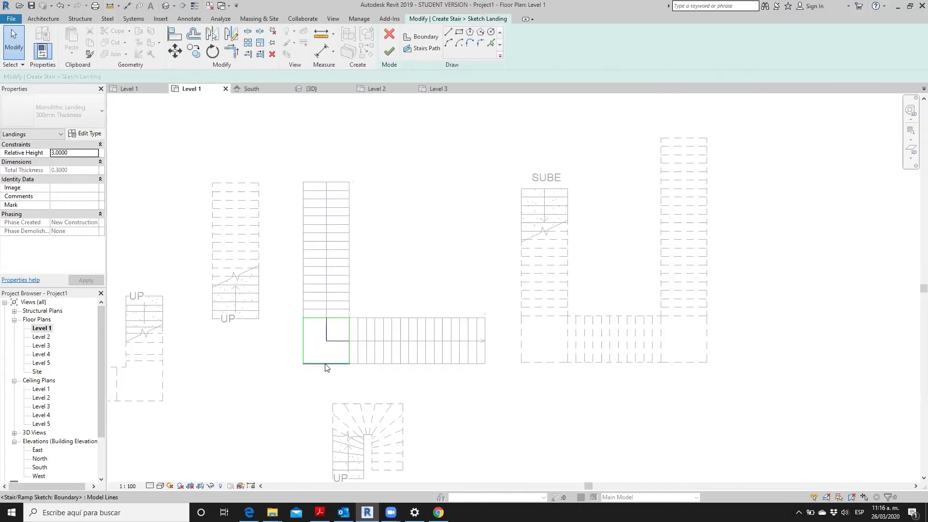
scroll(326, 366, "up", 2)
scroll(326, 369, "up", 1)
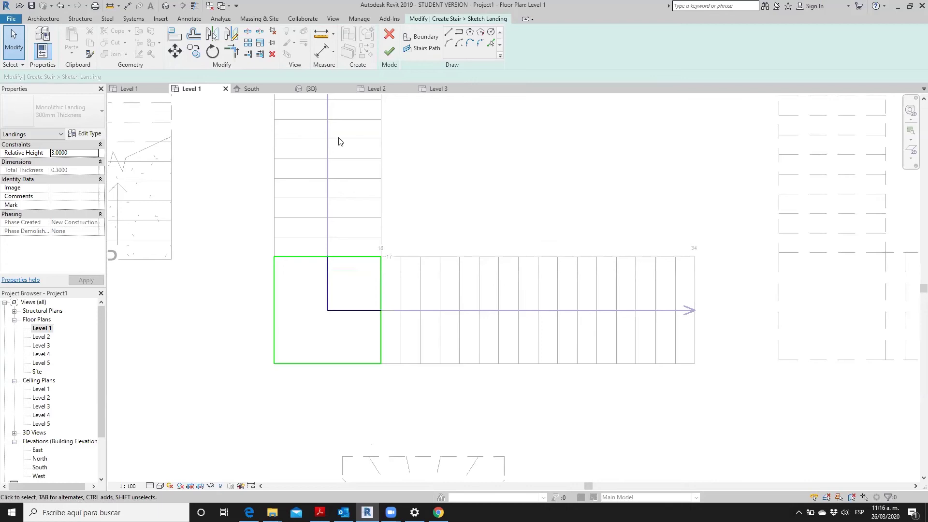
left_click(449, 45)
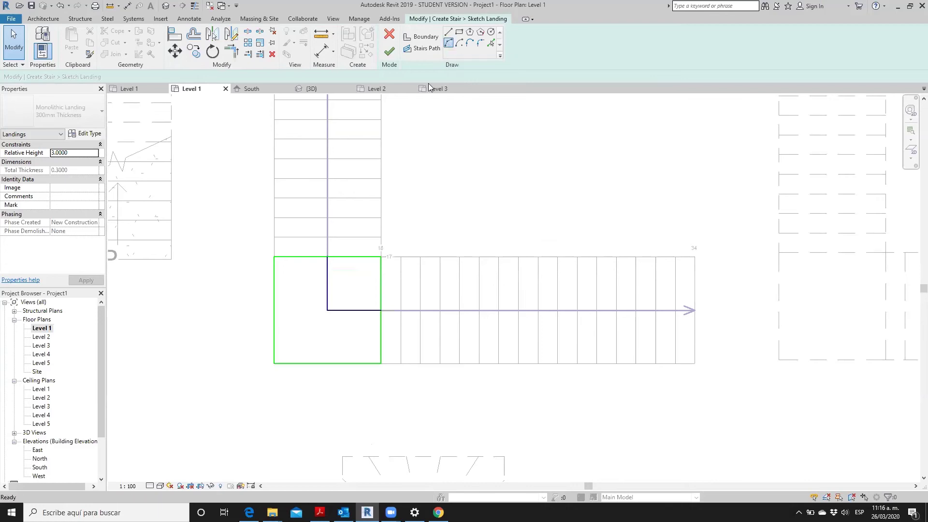
left_click(326, 363)
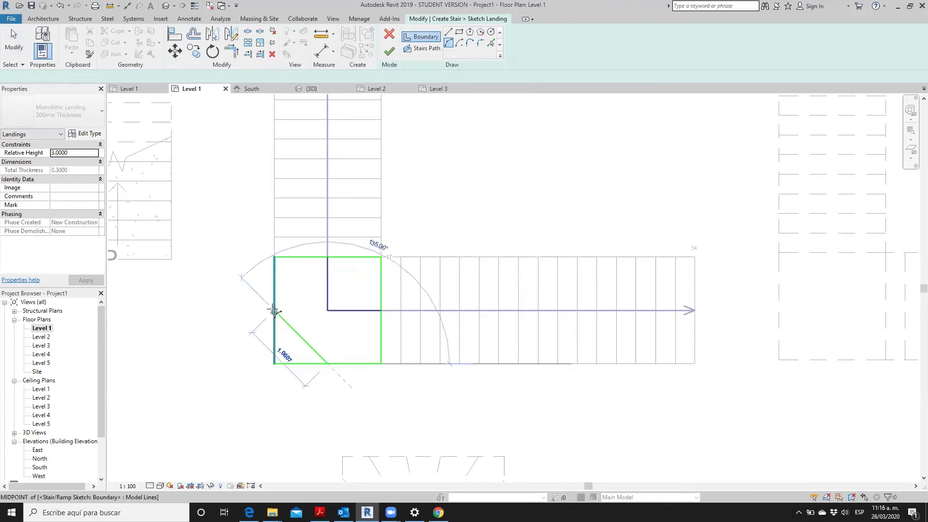
left_click(274, 312)
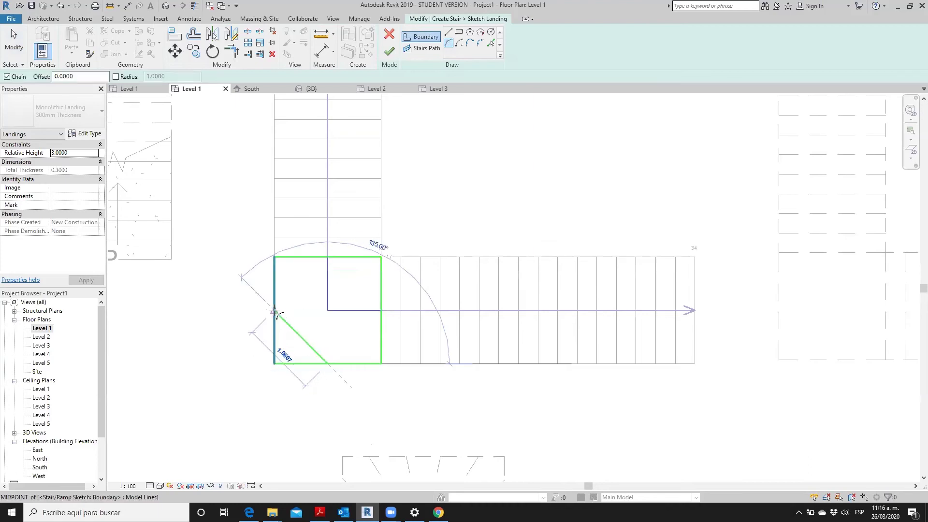
left_click(274, 312)
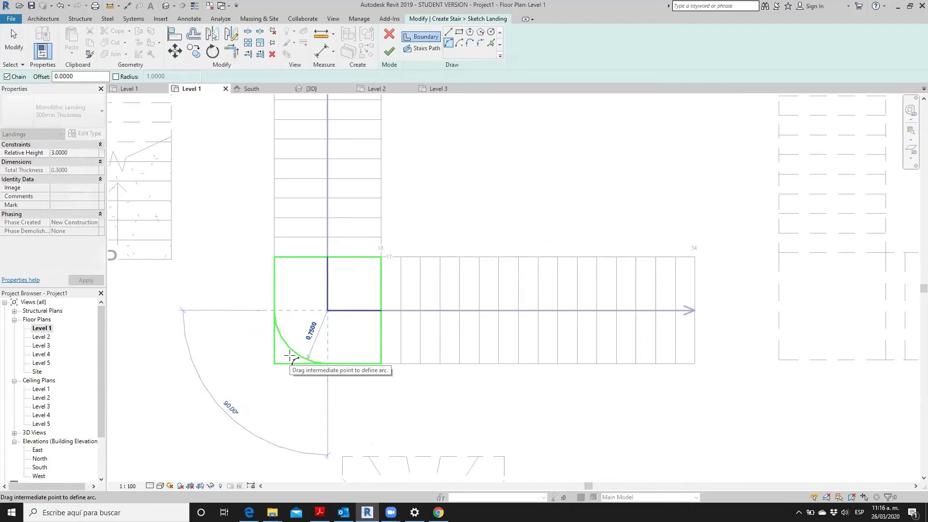
left_click(291, 357)
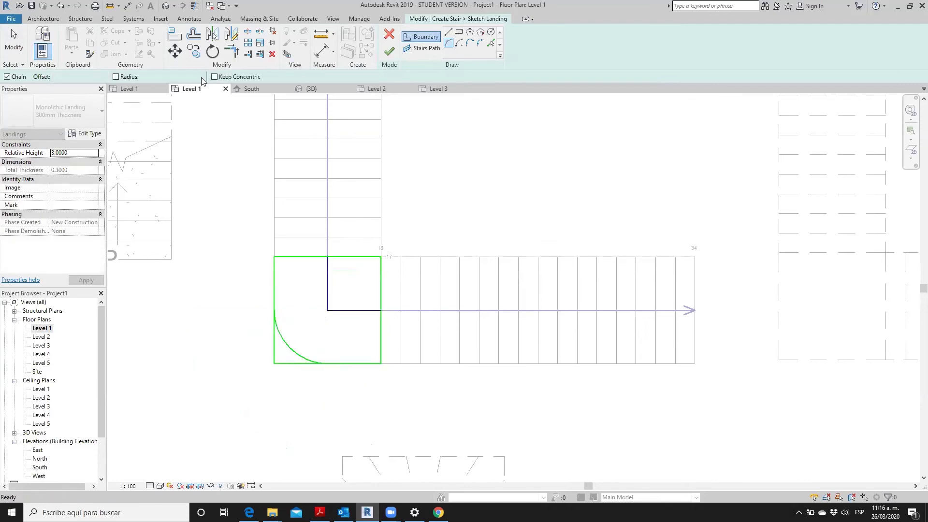
Step: Trim the left and bottom landing edges to the arc, then finish the sketch and stair
key("Escape")
left_click(231, 51)
left_click(288, 348)
left_click(279, 303)
left_click(312, 359)
left_click(343, 362)
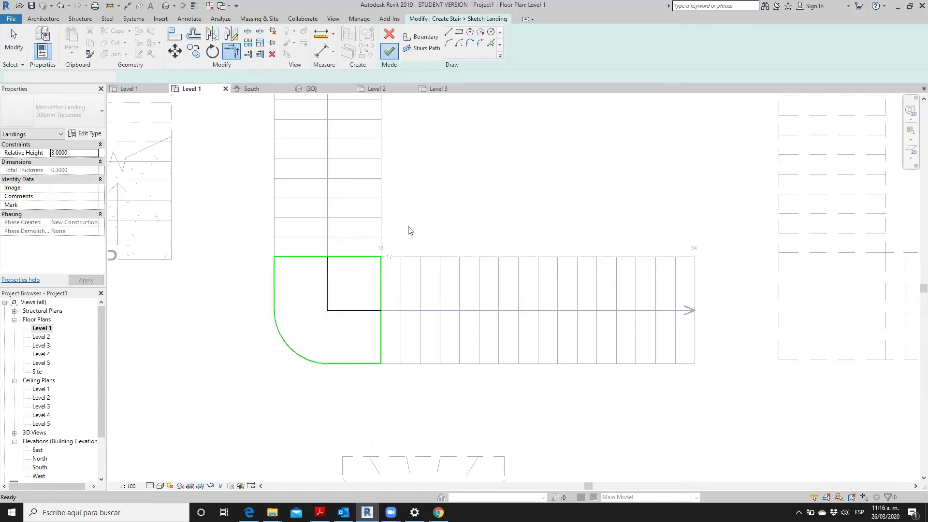
left_click(389, 51)
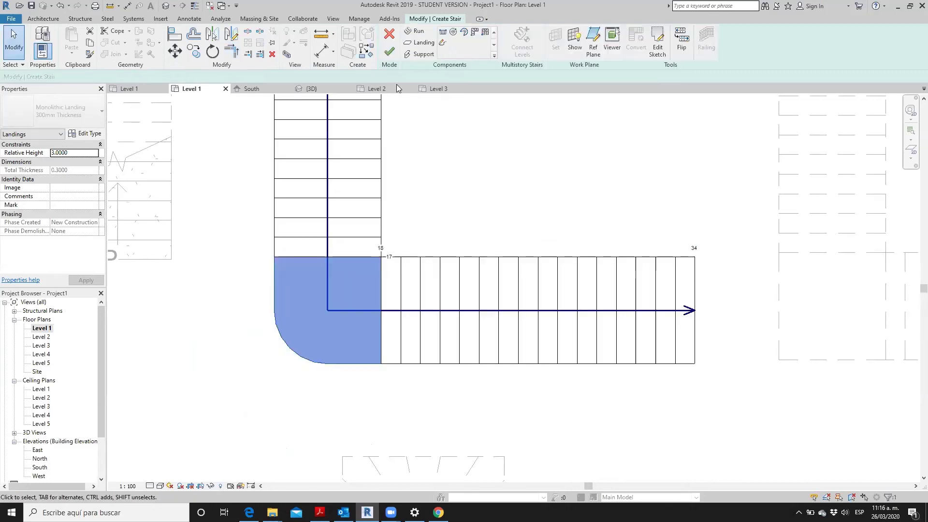
Step: Select the U-shaped stair's bottom-left landing and convert it to a custom sketch
left_click(288, 288)
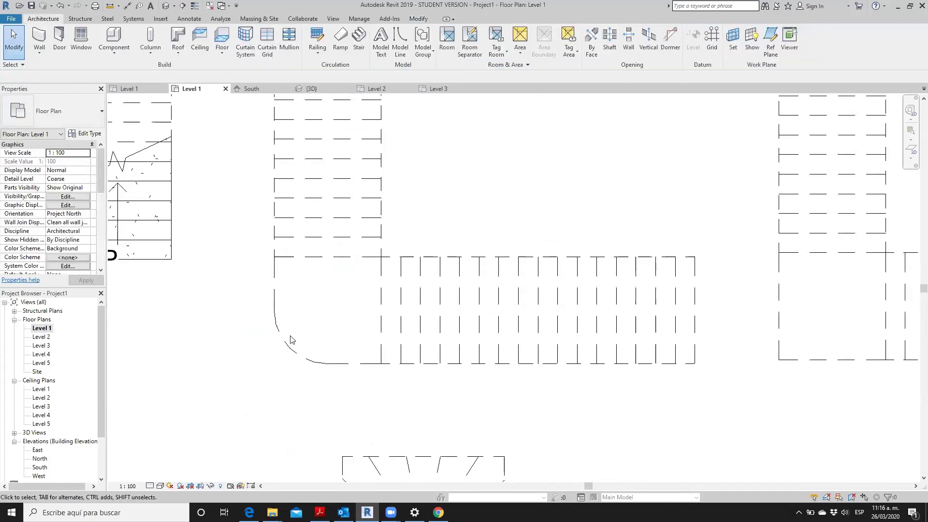
scroll(231, 372, "down", 3)
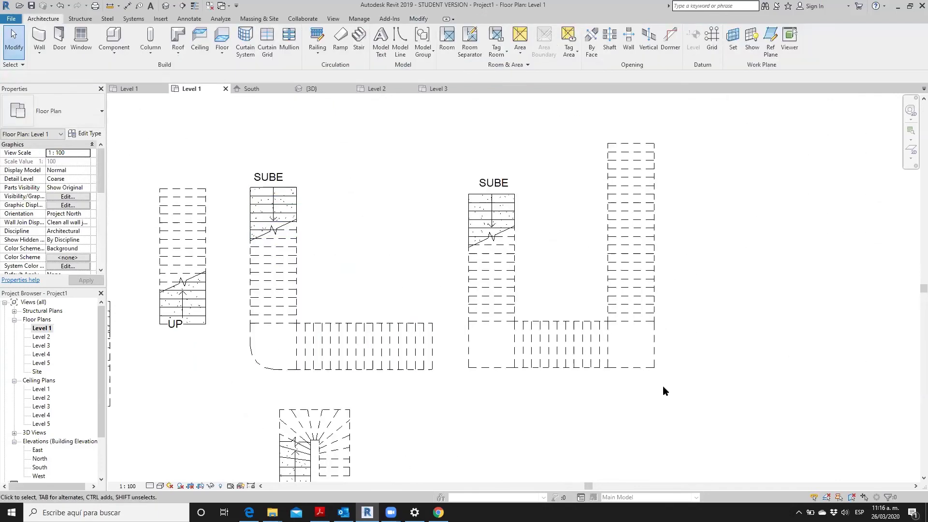
scroll(652, 337, "up", 2)
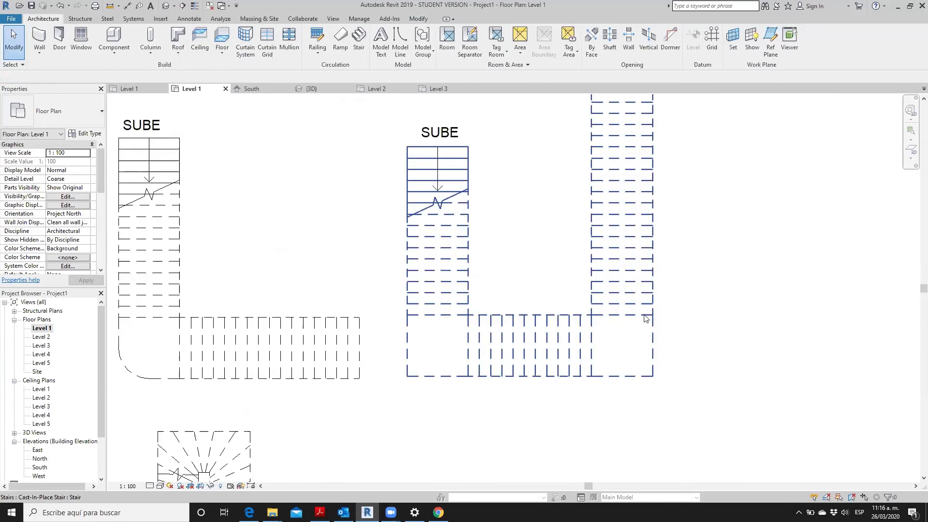
left_click(647, 319)
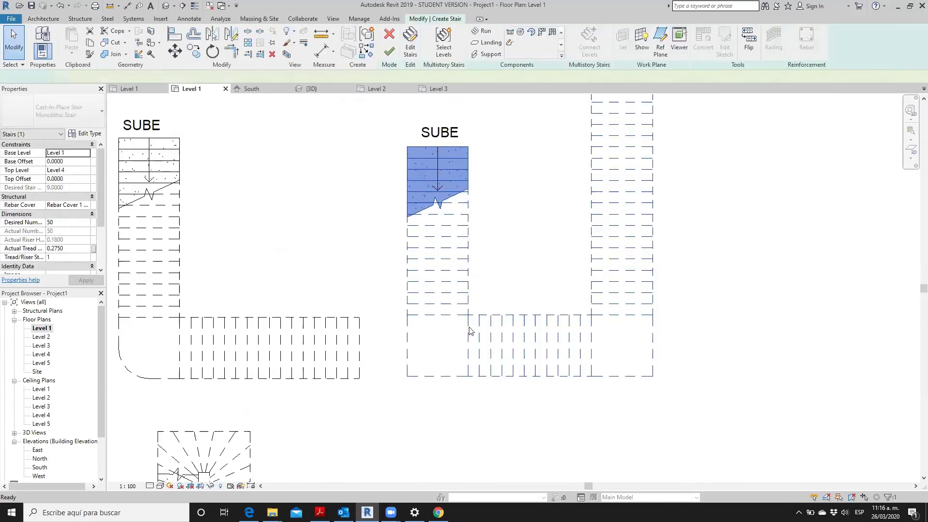
left_click(438, 377)
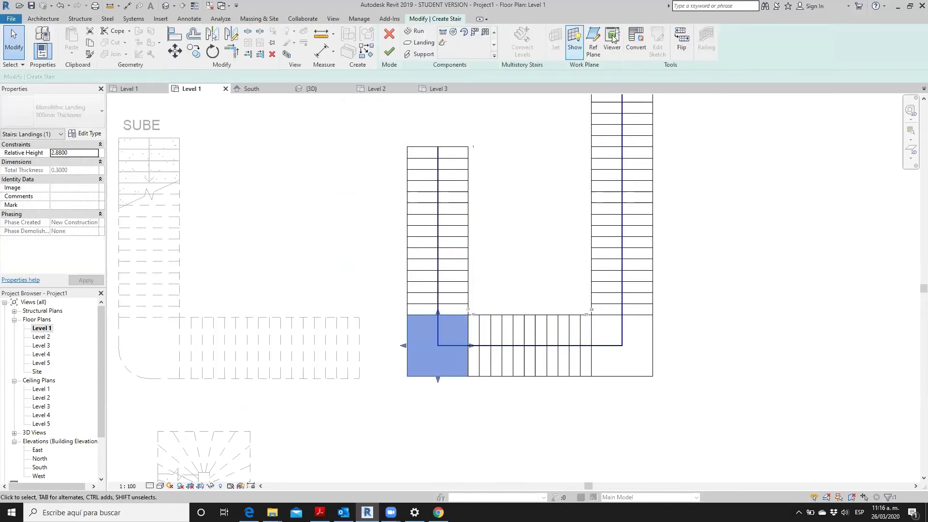
left_click(642, 38)
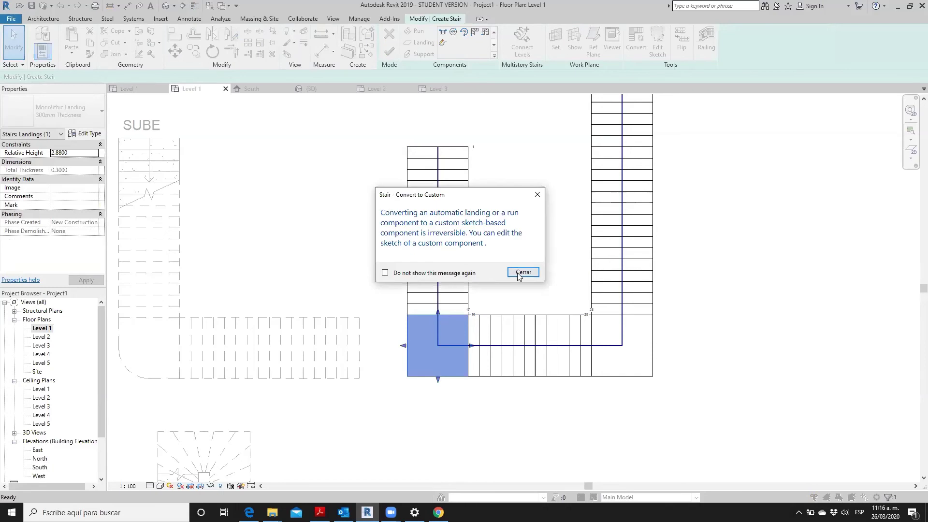
left_click(522, 271)
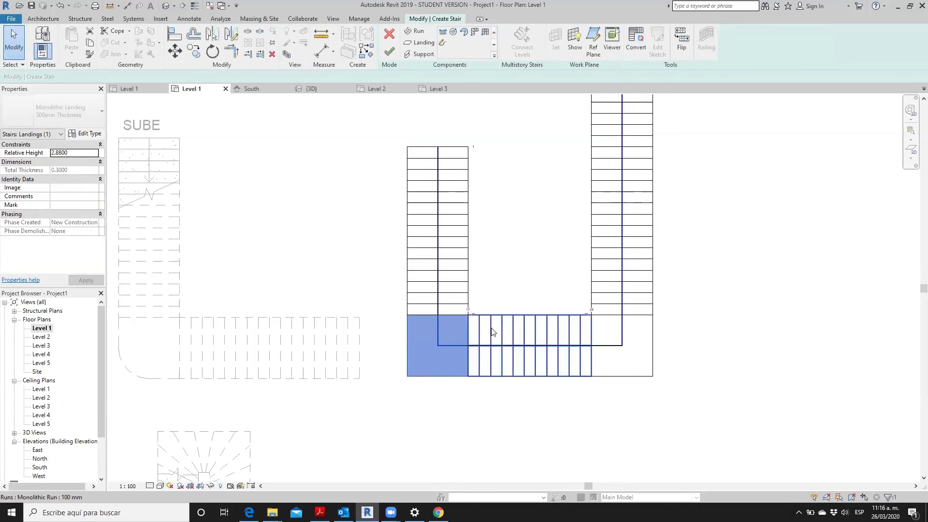
Step: Discard the sketched run and finish editing the U-shaped stair
scroll(478, 237, "down", 1)
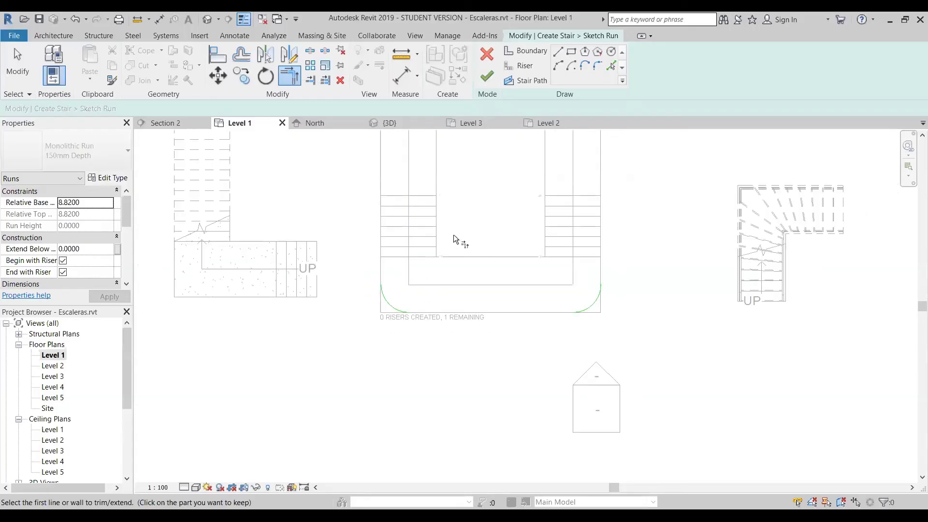
scroll(435, 246, "down", 1)
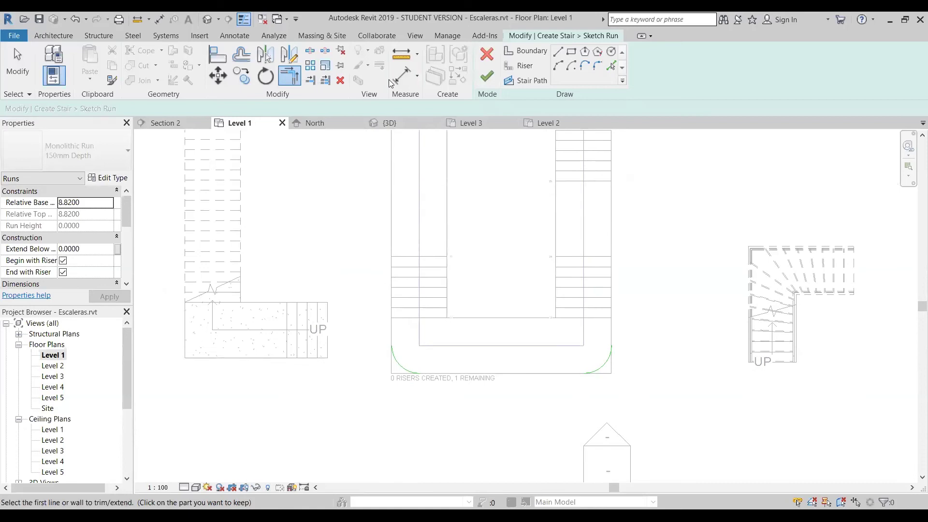
scroll(410, 353, "up", 1)
scroll(415, 356, "up", 1)
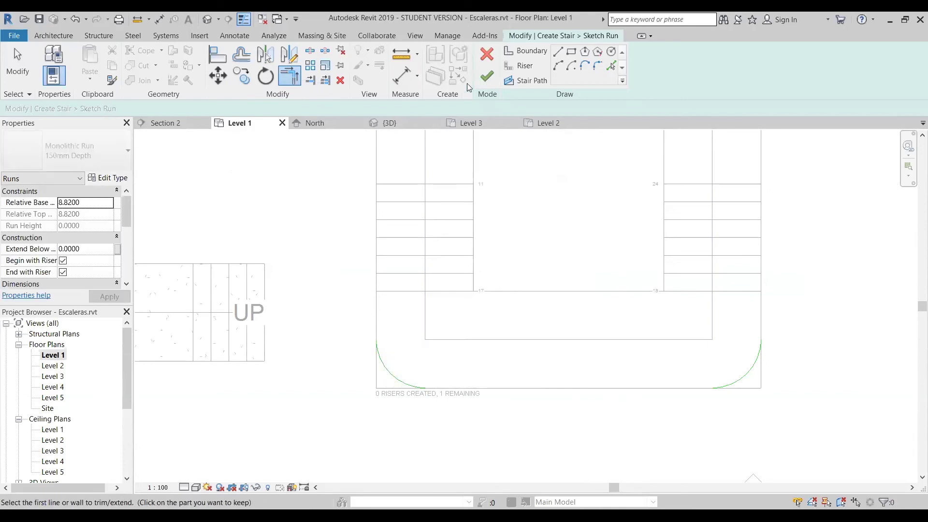
left_click(487, 55)
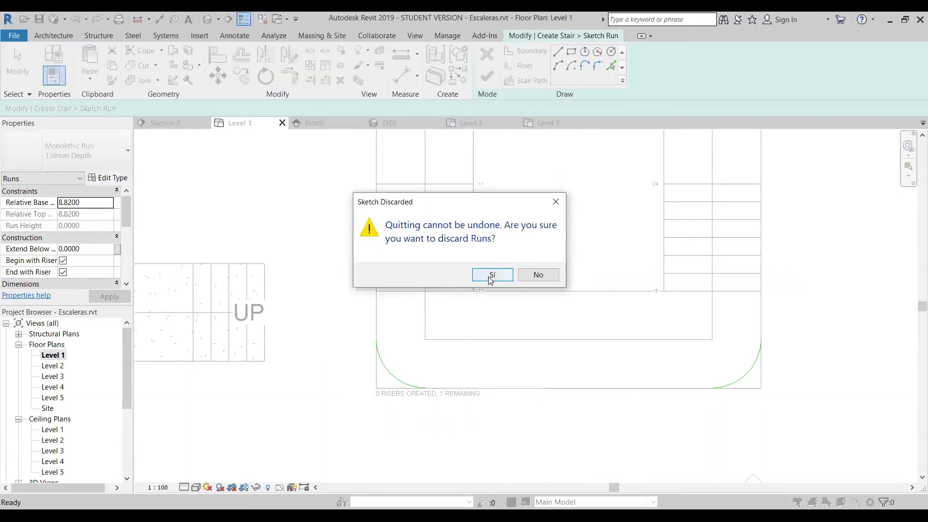
left_click(492, 275)
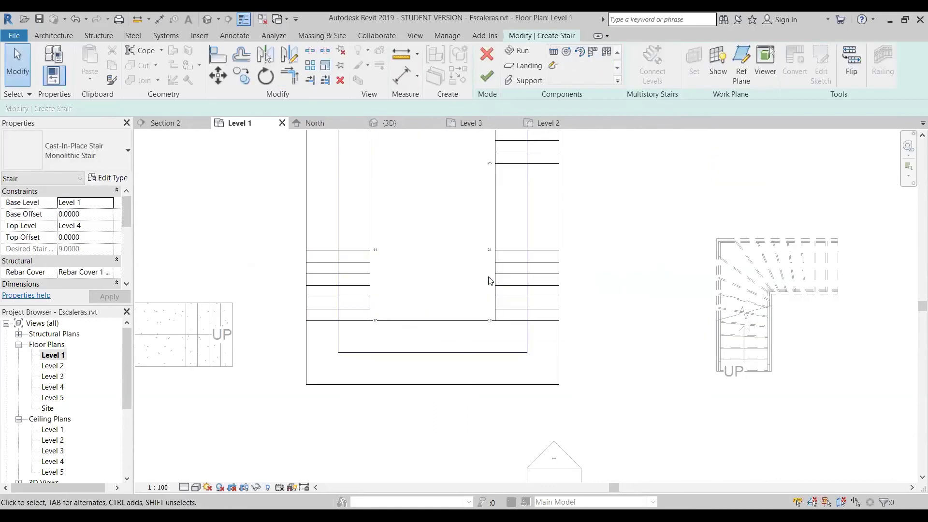
left_click(486, 76)
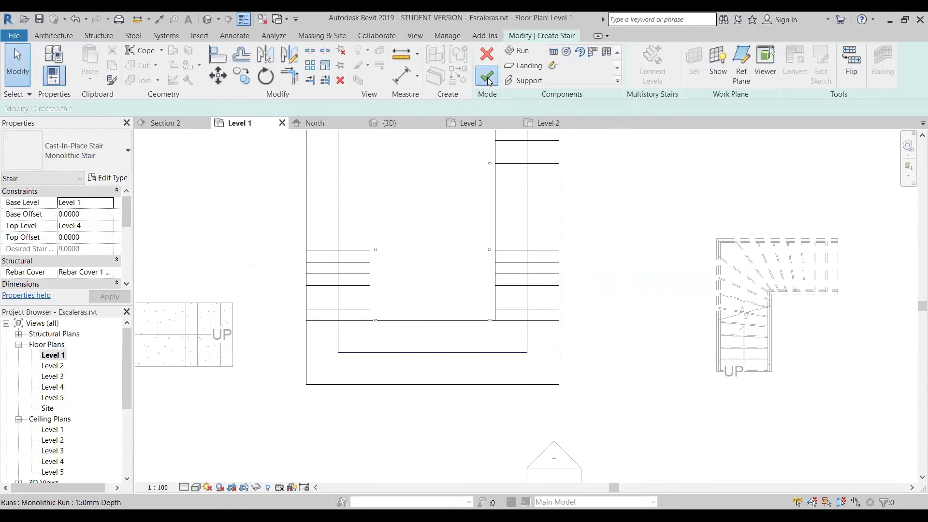
Step: Edit the U-shaped stair, select its bottom landing and open the landing's boundary sketch
scroll(604, 394, "down", 3)
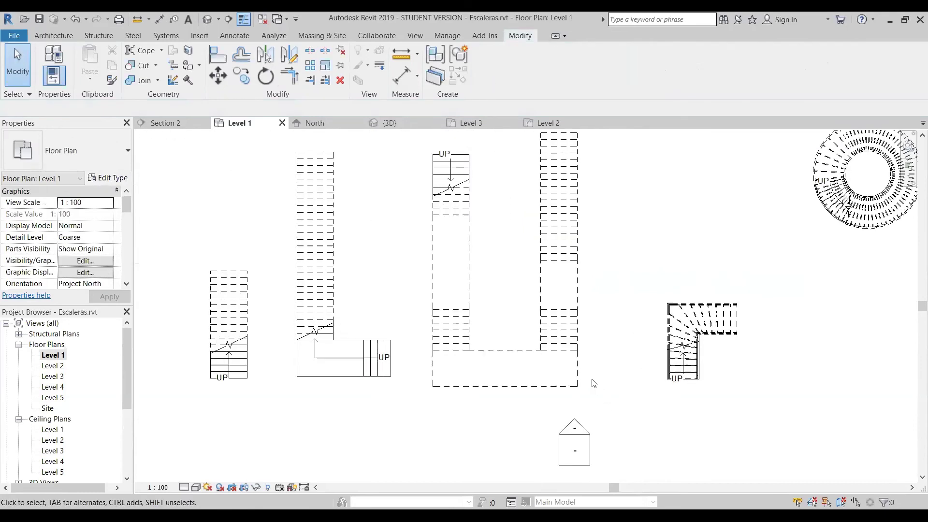
scroll(597, 411, "down", 2)
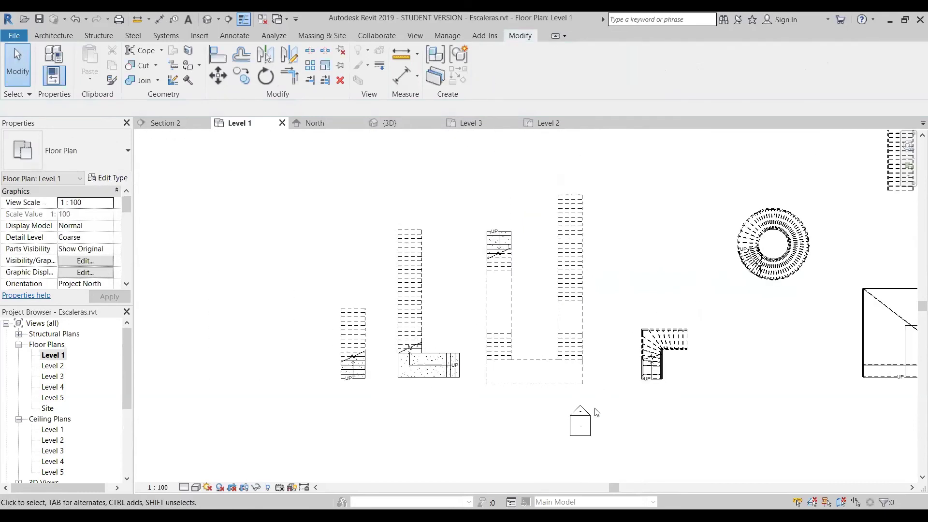
left_click(575, 277)
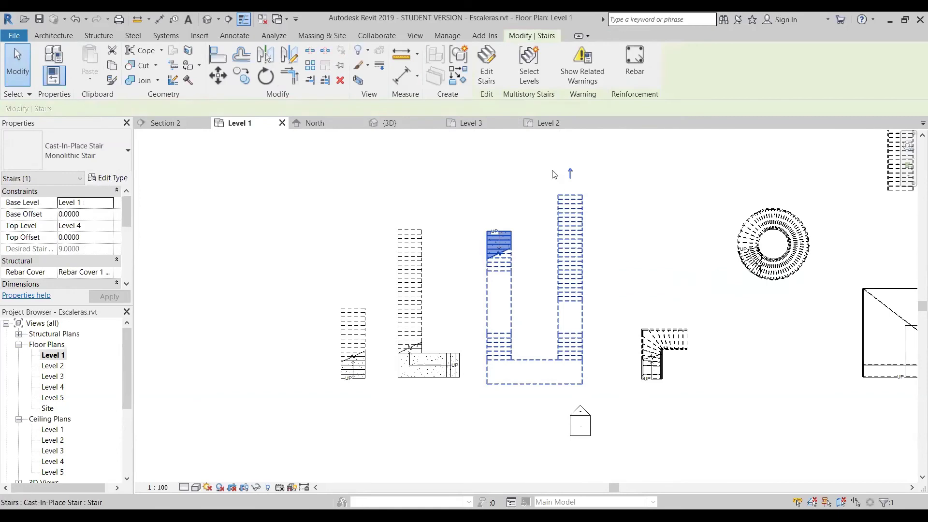
left_click(486, 60)
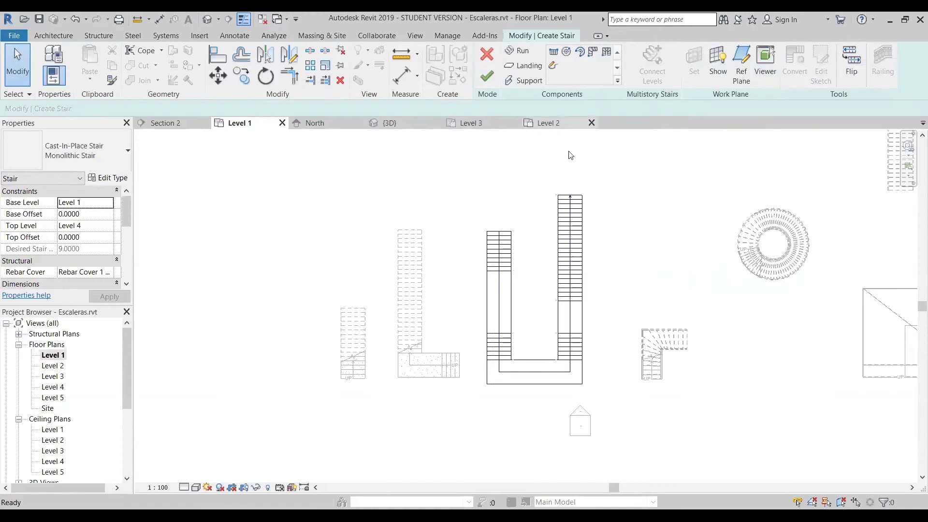
left_click(532, 357)
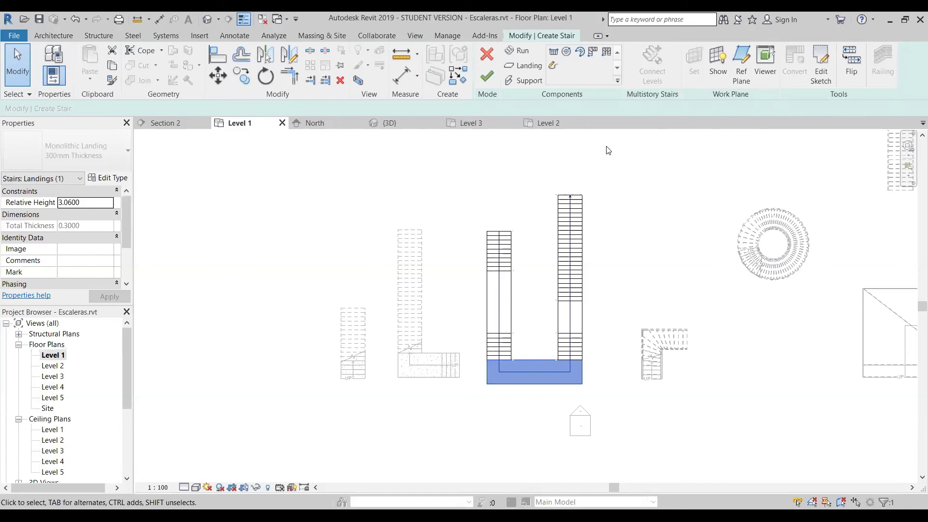
left_click(821, 55)
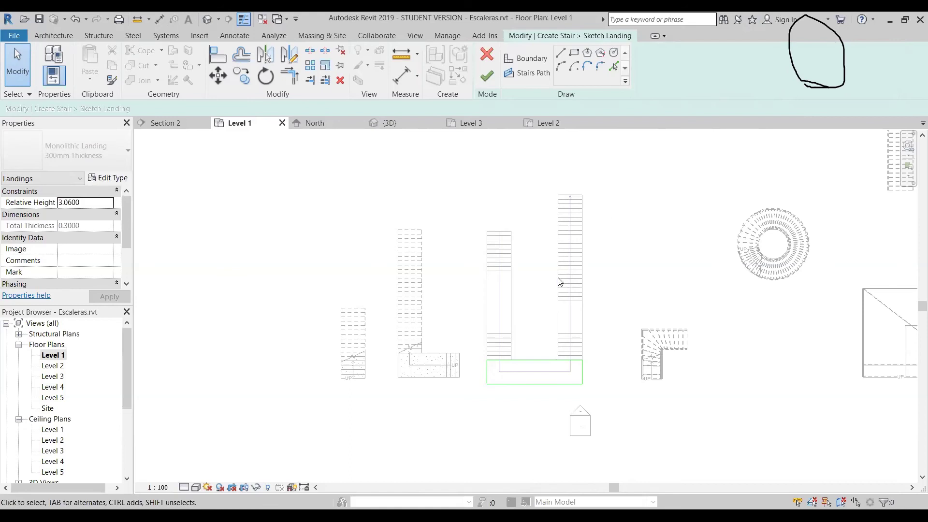
Step: Add a fillet arc between the two boundary lines at the landing's lower-left corner
left_click(560, 66)
scroll(546, 247, "down", 2)
scroll(472, 269, "up", 2)
scroll(472, 269, "up", 2)
left_click(475, 275)
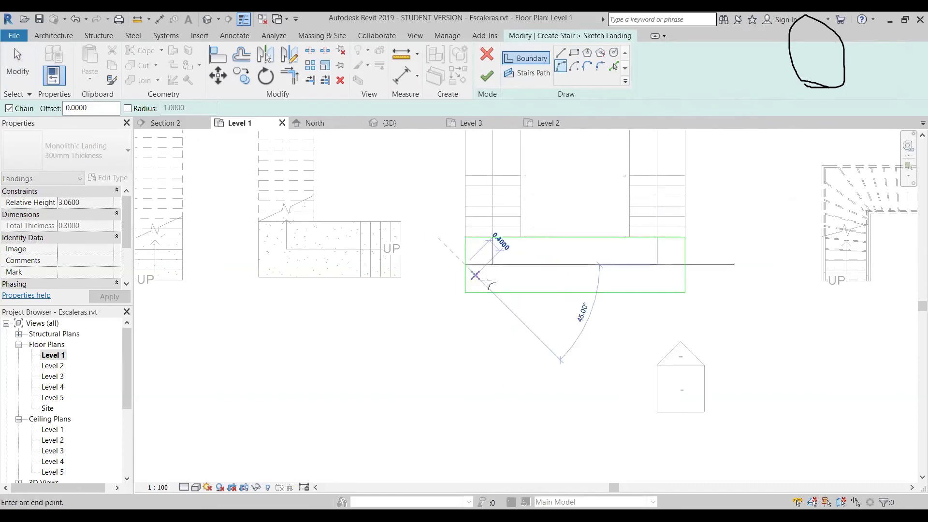
left_click(492, 284)
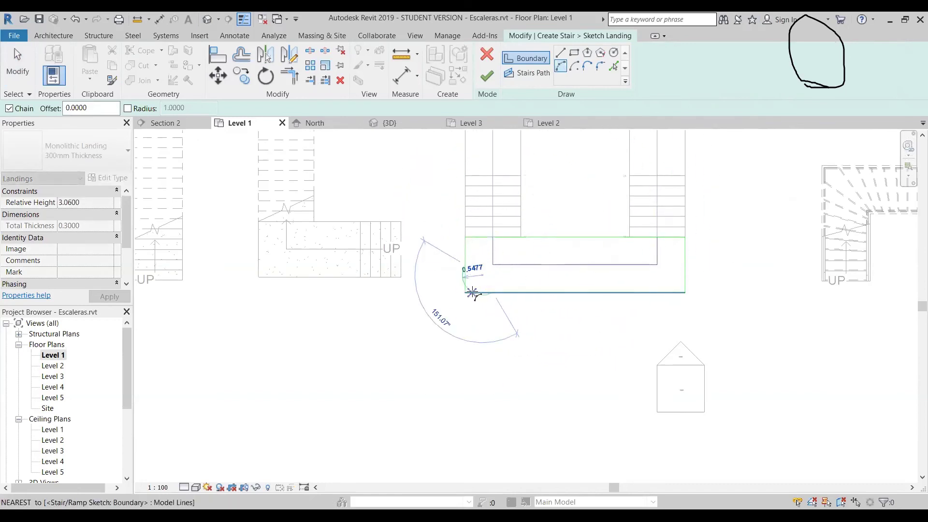
left_click(478, 288)
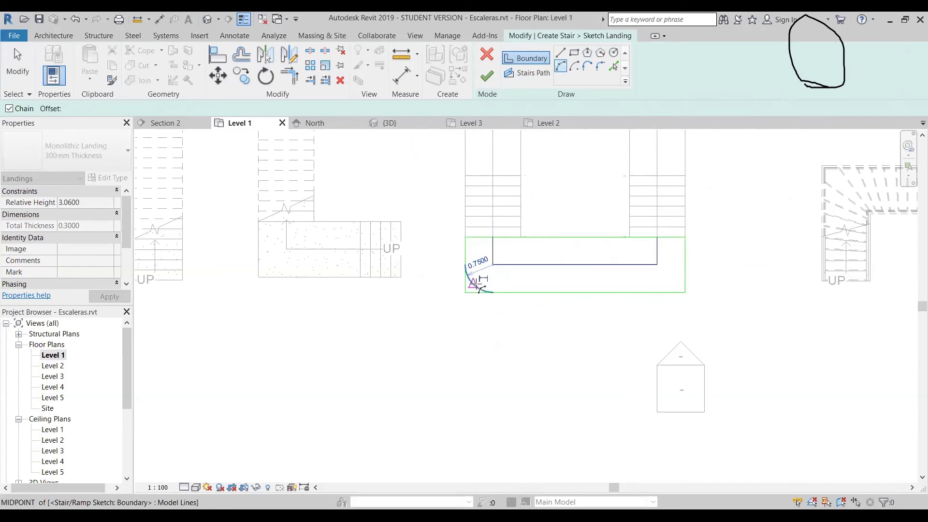
key("t")
Step: Trim the bottom boundary line to the arc and begin an arc at the right boundary's midpoint
key("r")
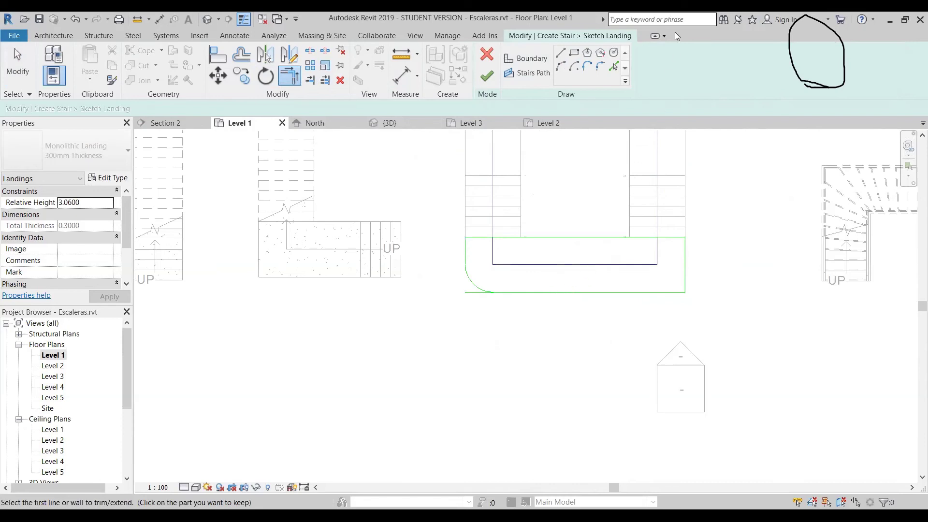
left_click(517, 296)
left_click(484, 291)
left_click(561, 66)
left_click(685, 266)
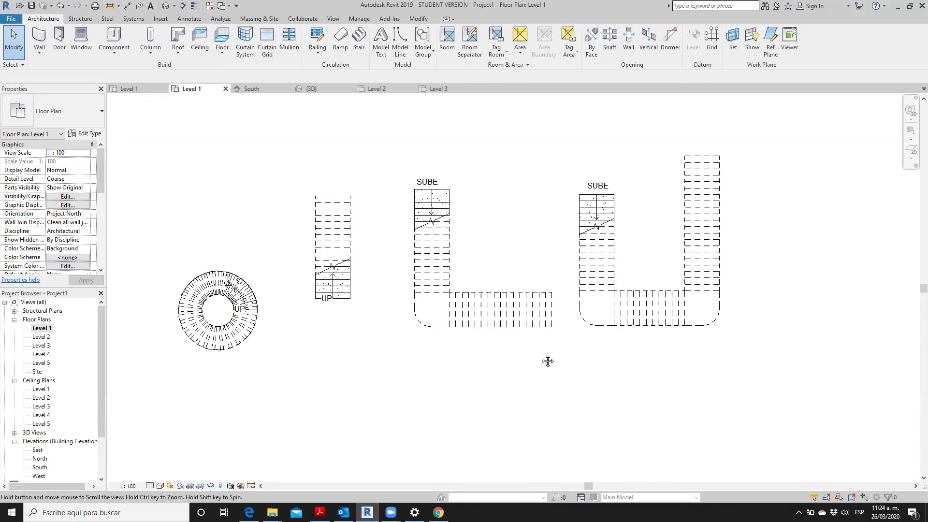
Step: Start a new stair with its top level set to Level 3
middle_click_drag(547, 362, 510, 304)
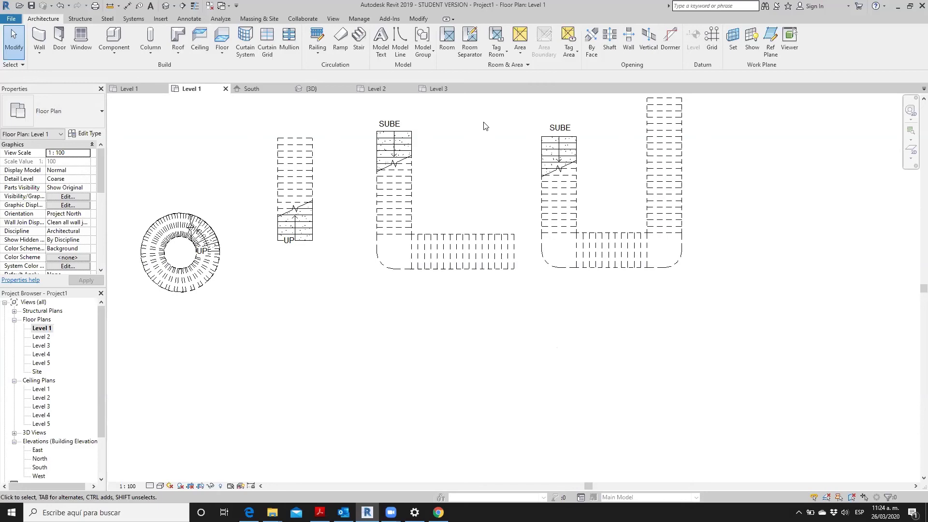
left_click(360, 51)
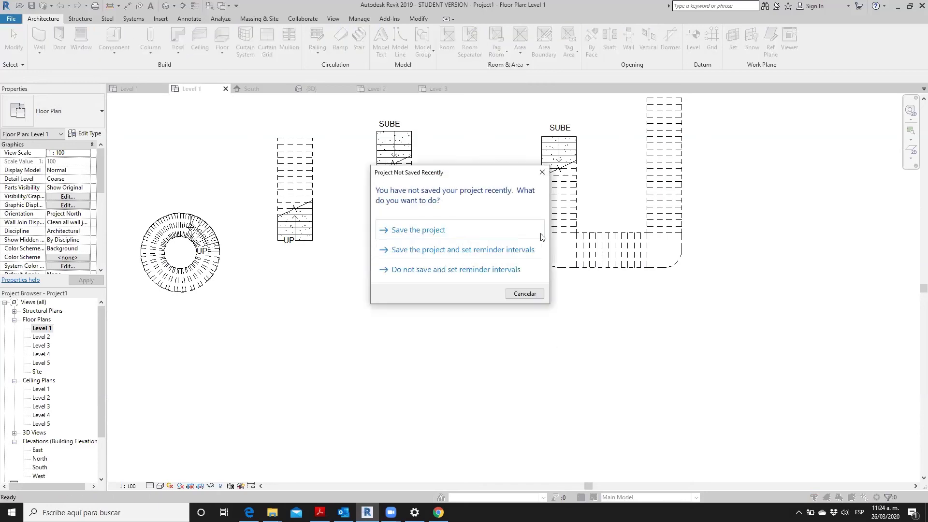
left_click(541, 173)
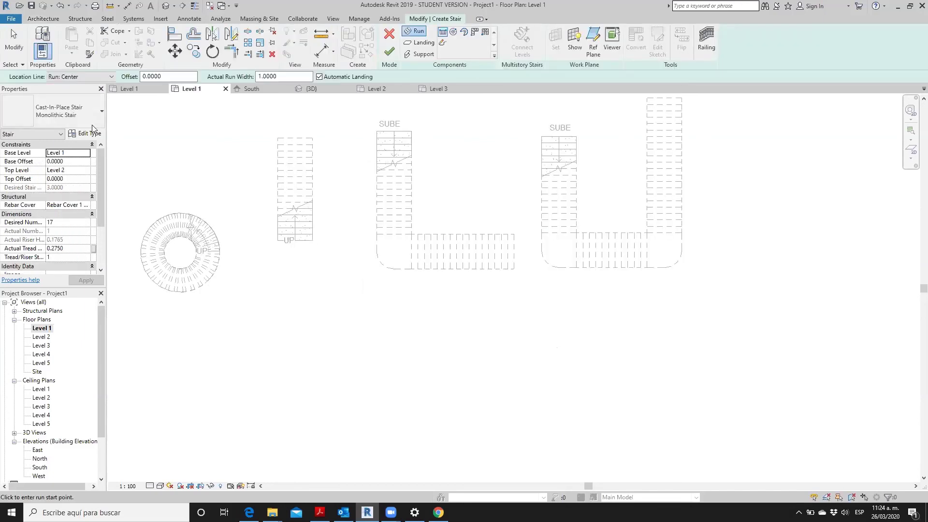
left_click(67, 171)
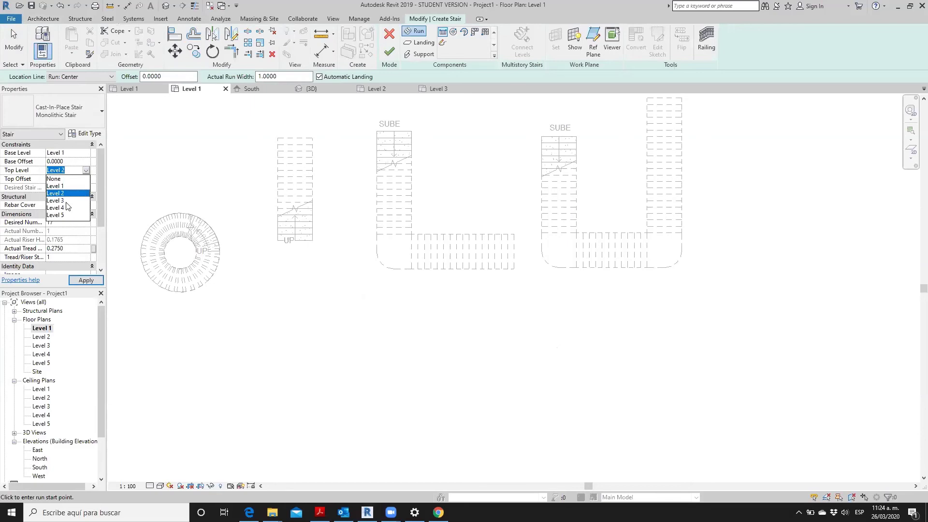
left_click(55, 200)
left_click(90, 284)
left_click(89, 283)
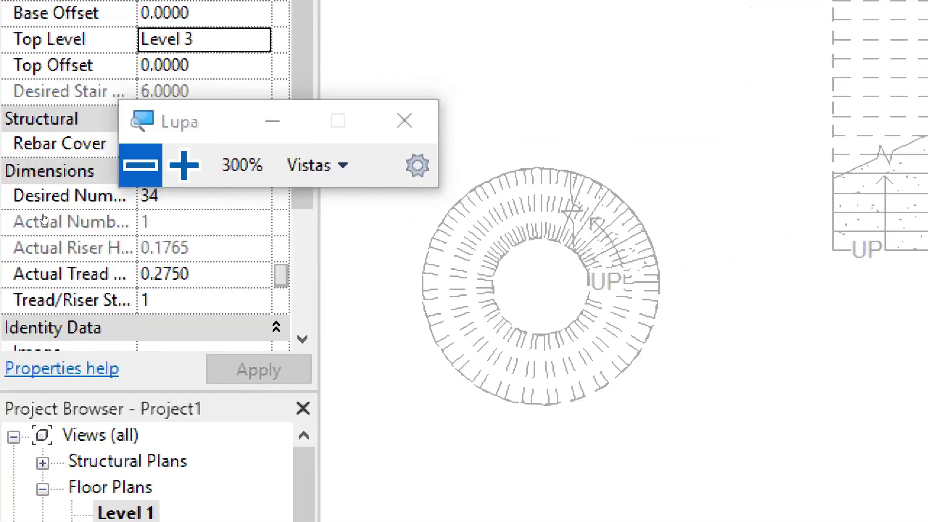
key("super+minus")
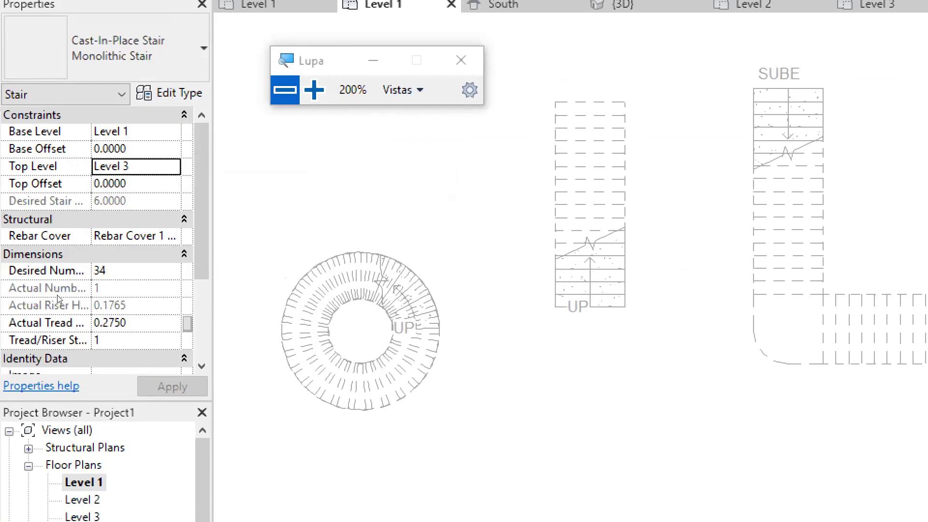
Step: Raise the stair's desired number of risers from 34 to 35
key("Tab")
key("Tab")
key("Tab")
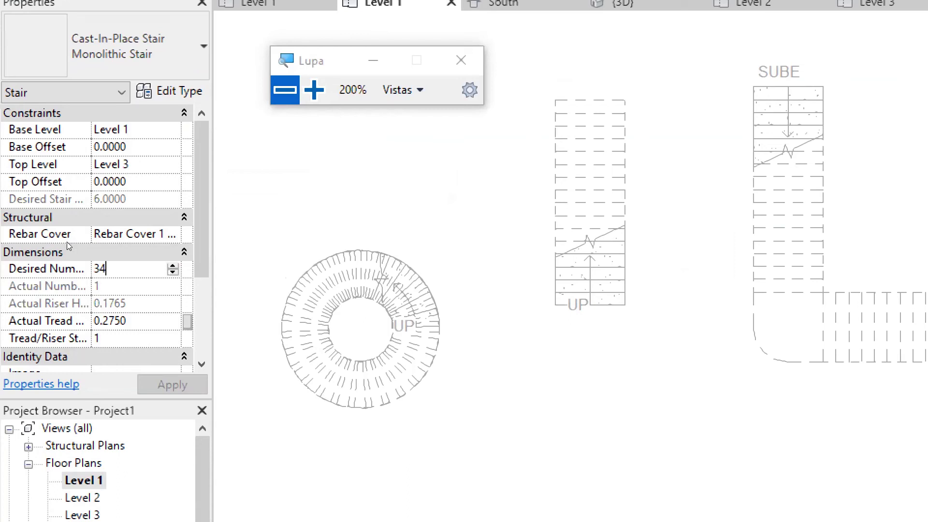
key("BackSpace")
type("5")
key("Return")
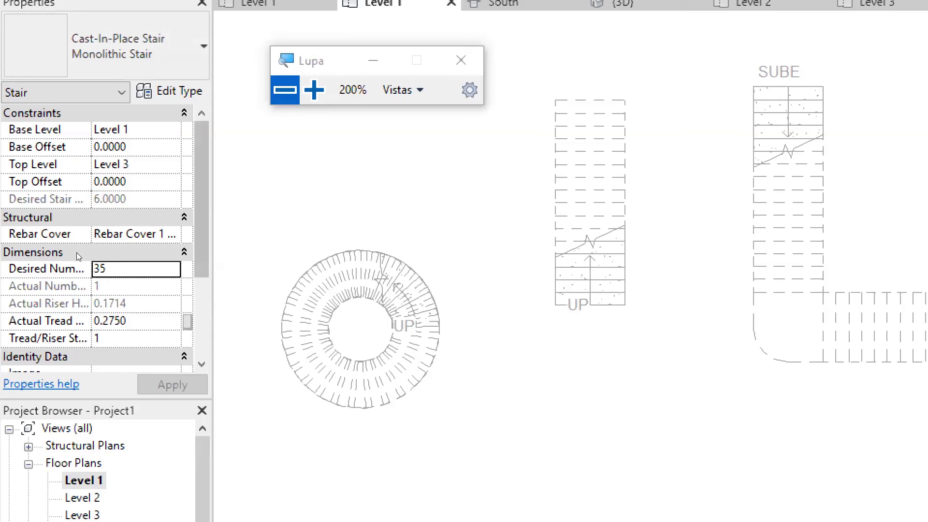
scroll(100, 217, "down", 1)
scroll(99, 234, "down", 2)
scroll(99, 250, "down", 2)
scroll(98, 244, "up", 2)
scroll(99, 236, "up", 1)
scroll(68, 246, "up", 1)
Step: Set the tread depth to 0.15 and place a straight run below the existing stairs
key("Tab")
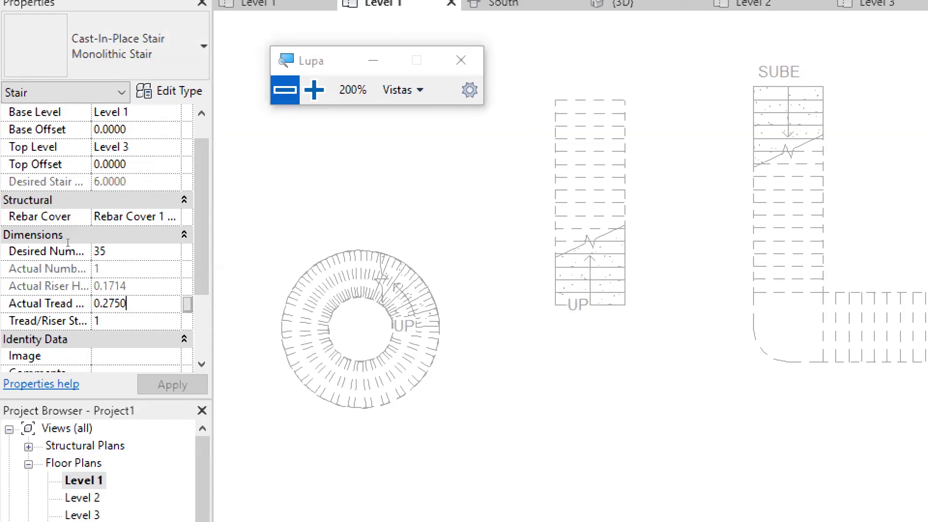
key("BackSpace")
key("BackSpace")
key("BackSpace")
key("BackSpace")
type("15")
key("Return")
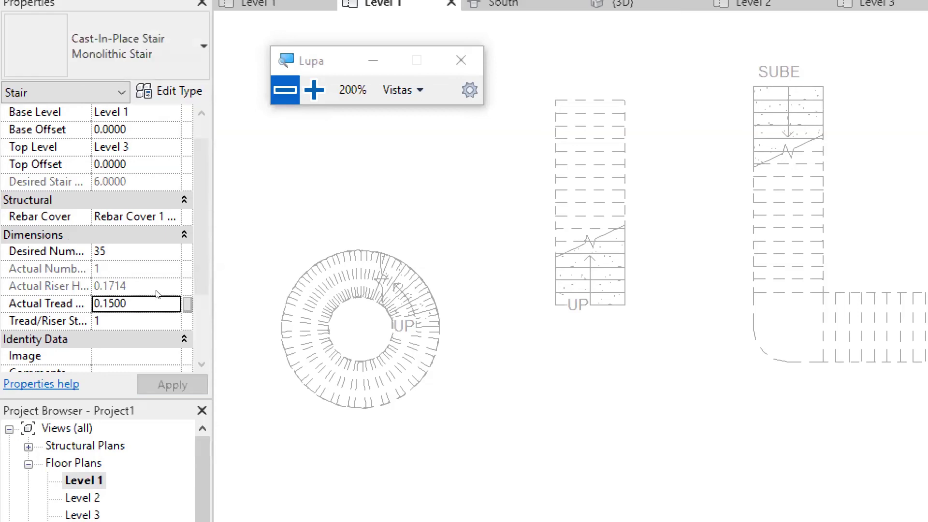
left_click(256, 302)
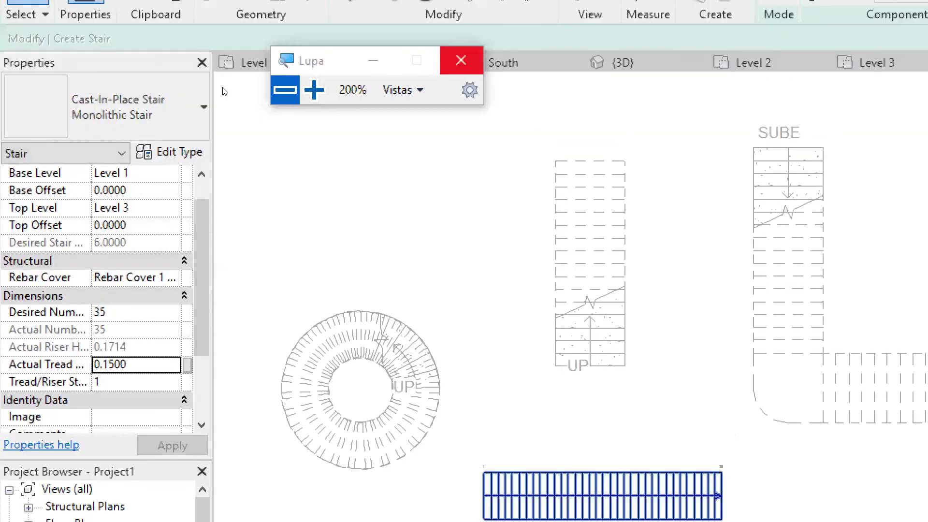
Step: Dismiss the tread-depth warning and delete the new straight 35-riser run
left_click(460, 60)
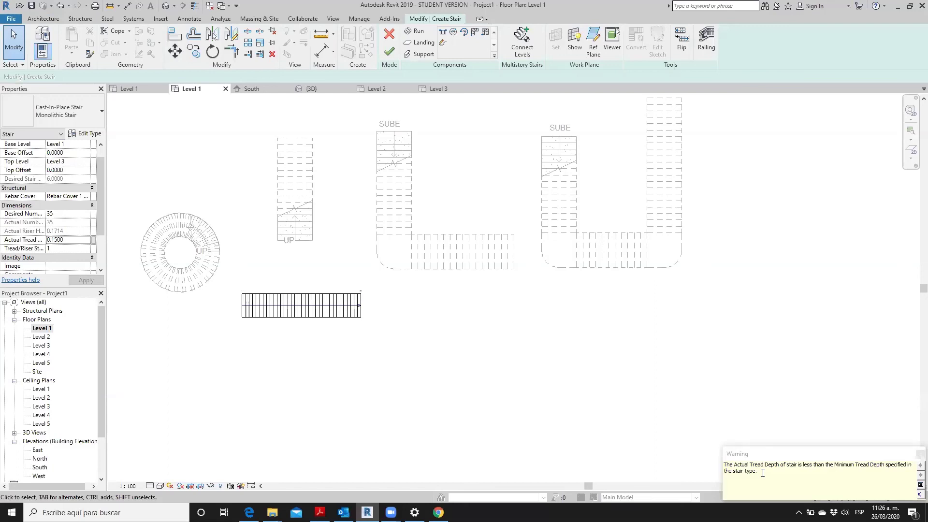
left_click(920, 454)
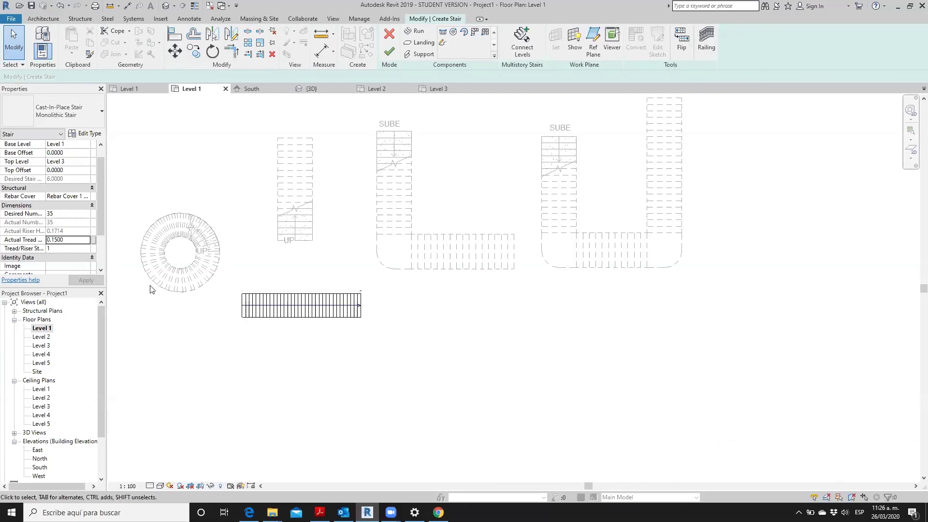
left_click(265, 318)
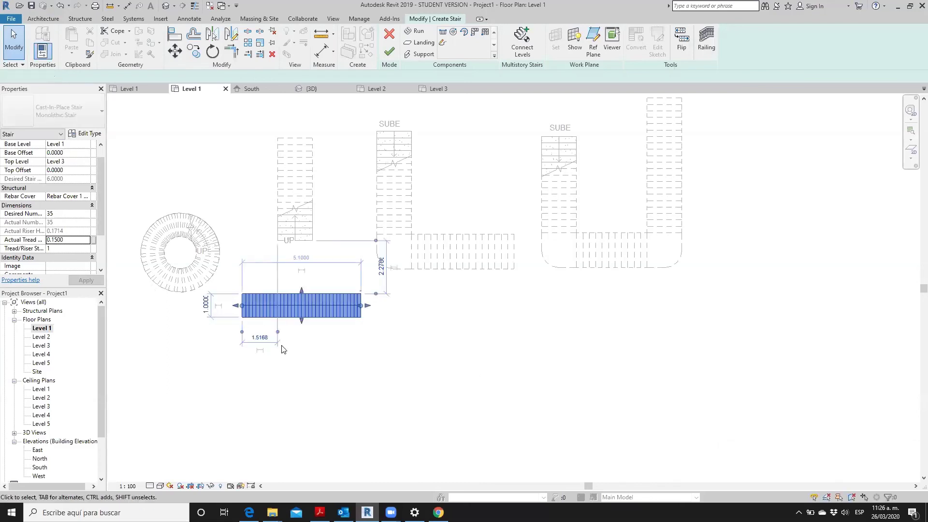
key("Delete")
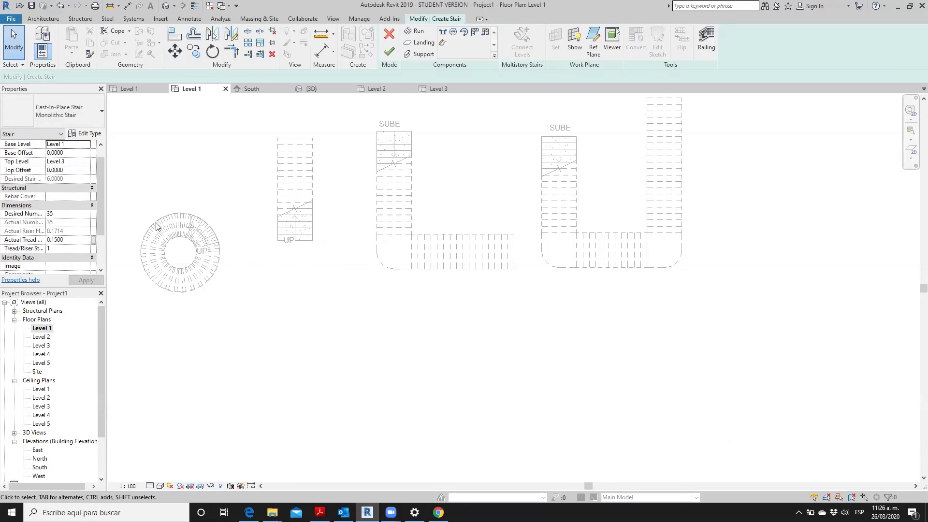
Step: In the Monolithic Stair type properties, set Minimum Run Width to 0.6 and edit minimum tread depth
left_click(83, 135)
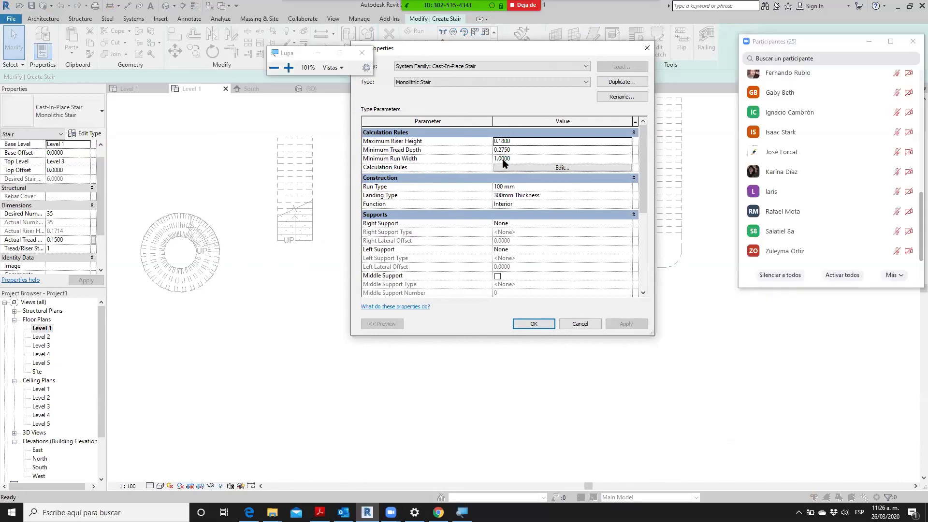
key("super+plus")
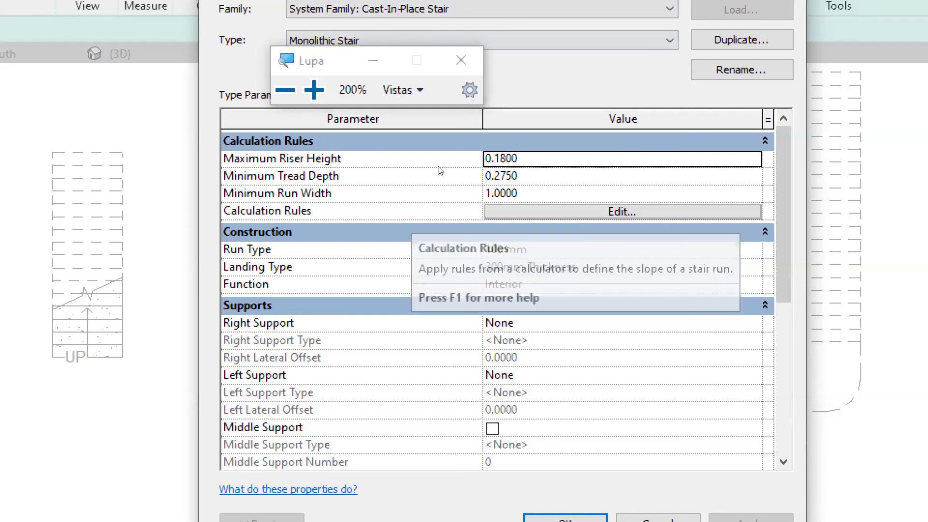
key("Tab")
key("Tab")
key("BackSpace")
key("BackSpace")
key("BackSpace")
type("0.6")
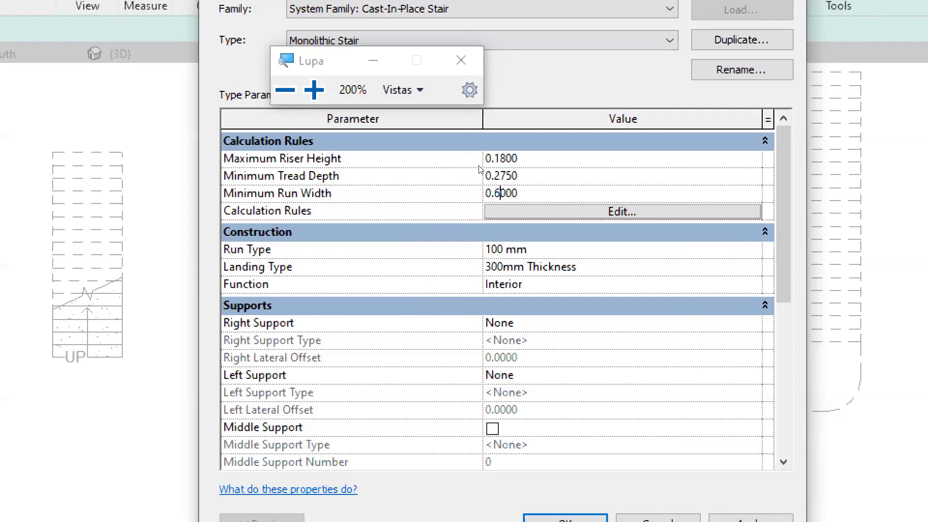
double_click(540, 175)
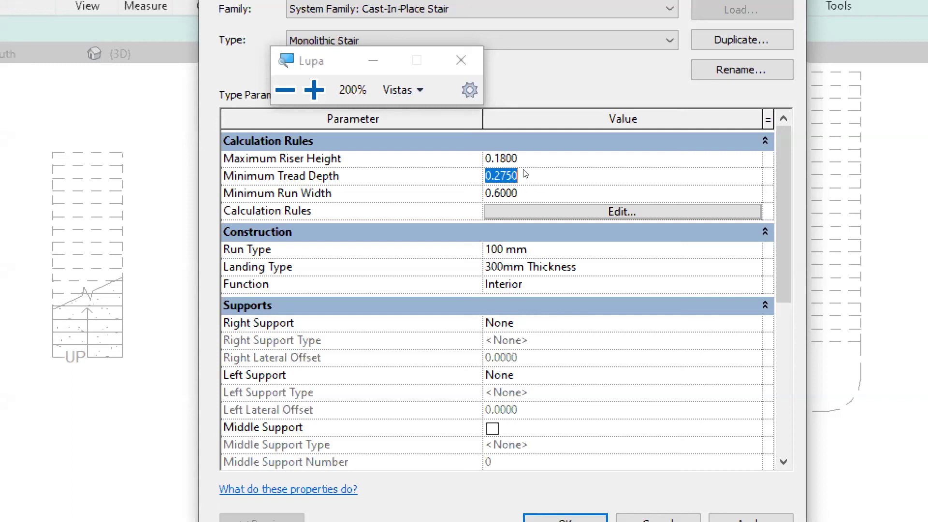
key("Tab")
Step: Confirm the Stair Calculator rules and the Monolithic Stair type changes with OK
key("Return")
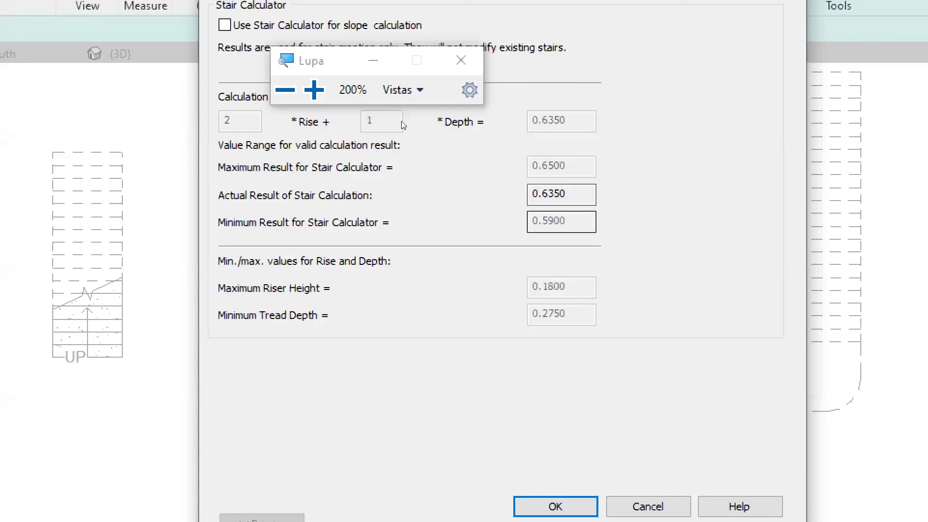
left_click_drag(329, 60, 624, 58)
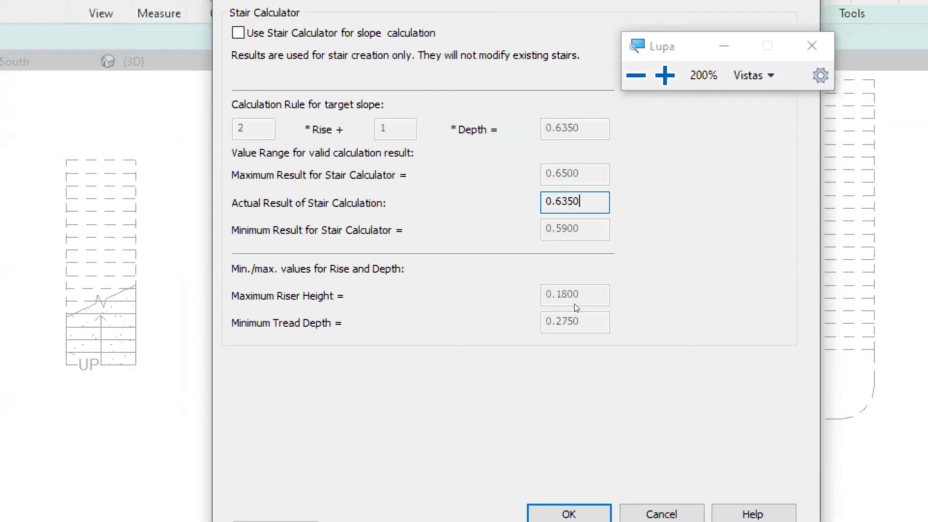
key("Return")
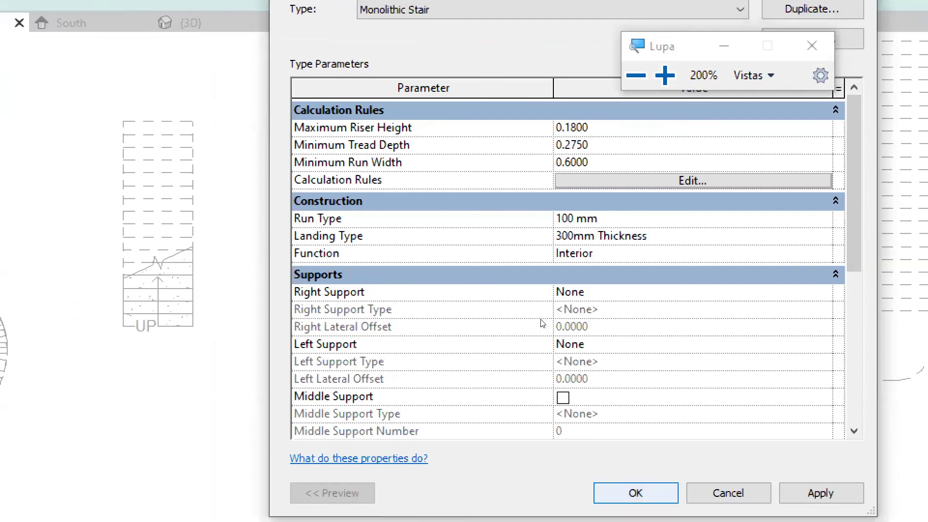
key("Return")
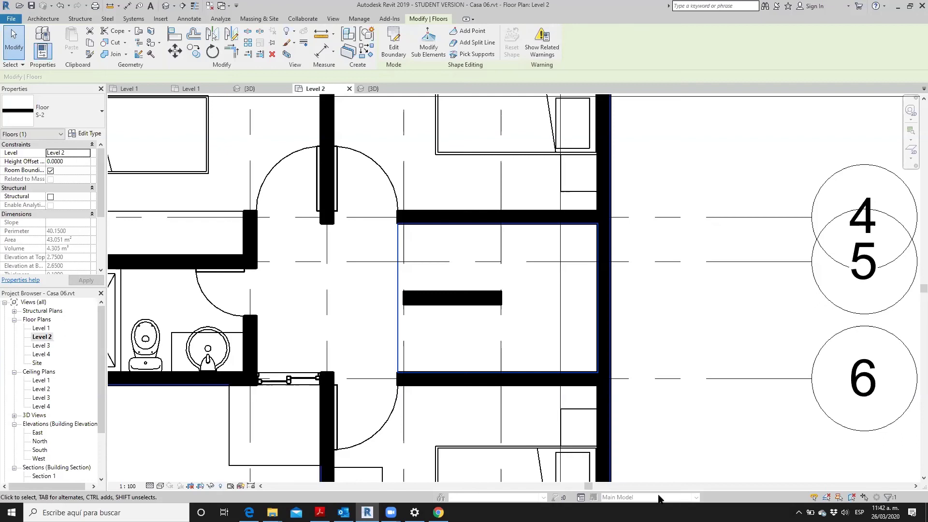
Step: Launch the Stair tool on Level 2, creating an Assembled Stair sketch rising to Level 3
middle_click_drag(607, 356, 596, 359)
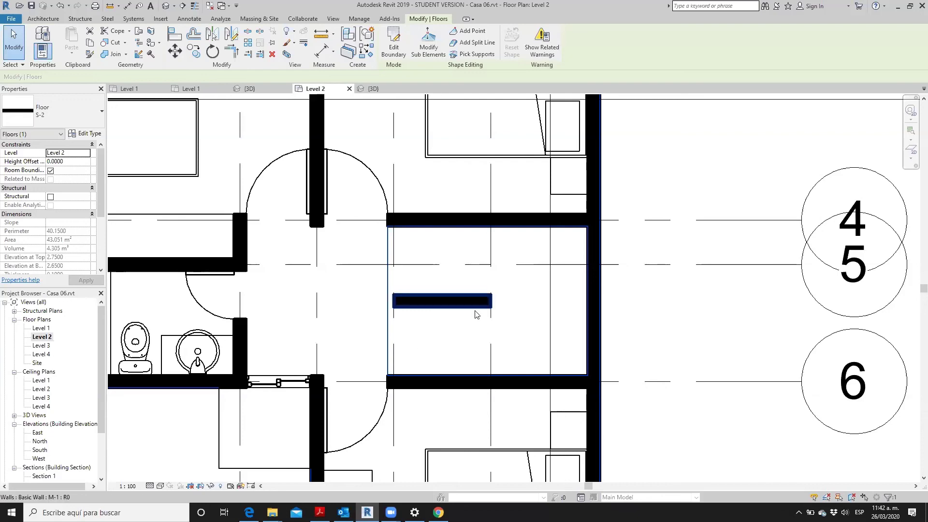
scroll(435, 290, "up", 2)
scroll(387, 271, "down", 1)
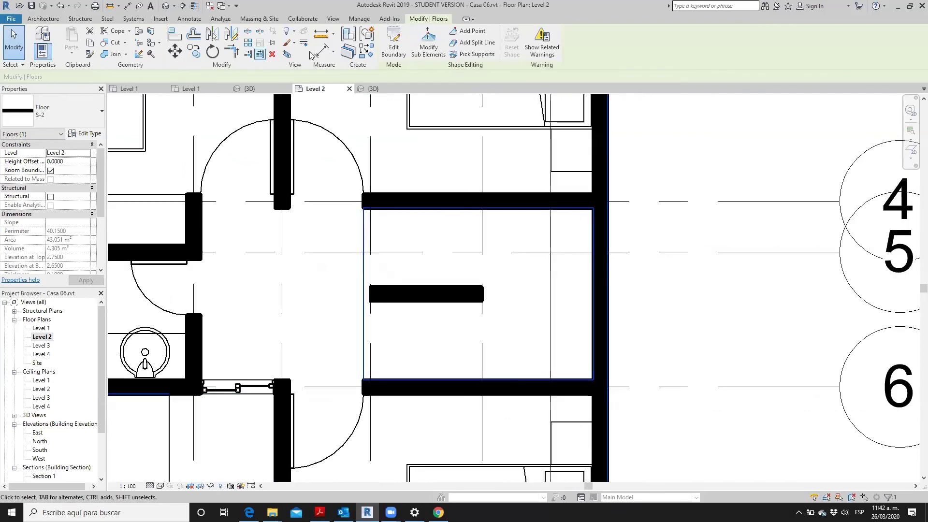
left_click(43, 19)
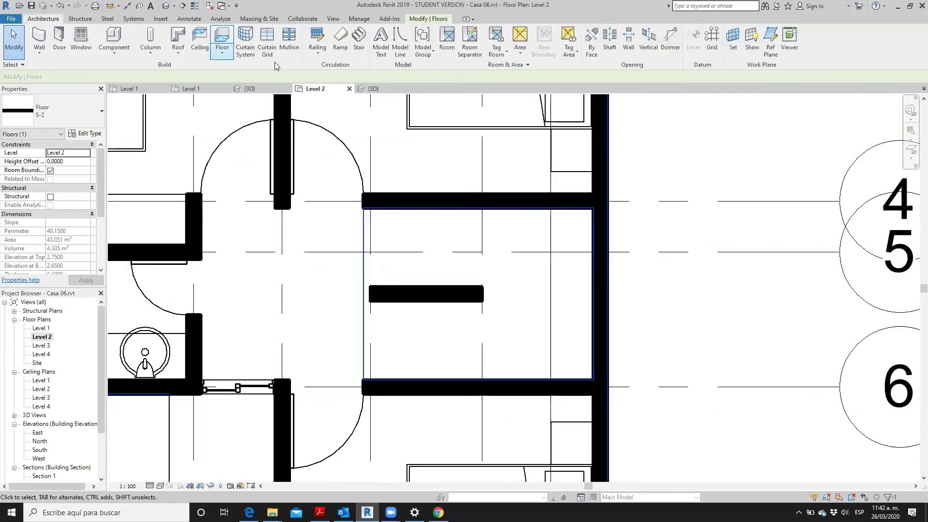
left_click(359, 39)
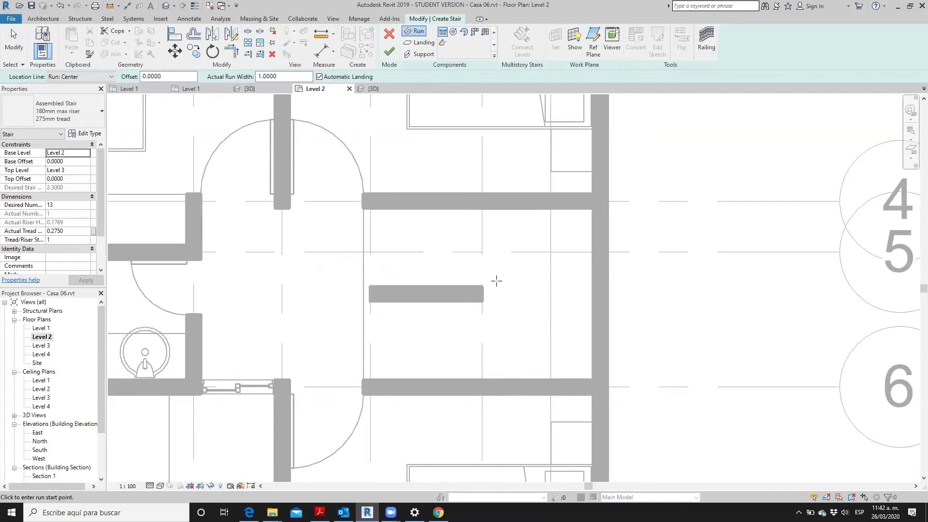
Step: Choose the U-shaped winder run component and set its run width to 0.6
left_click(486, 33)
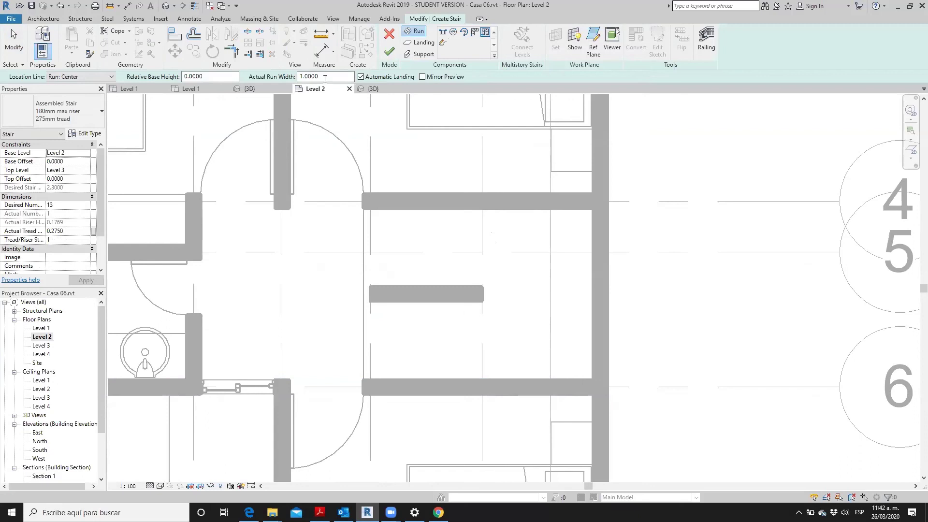
left_click(328, 77)
type(".6")
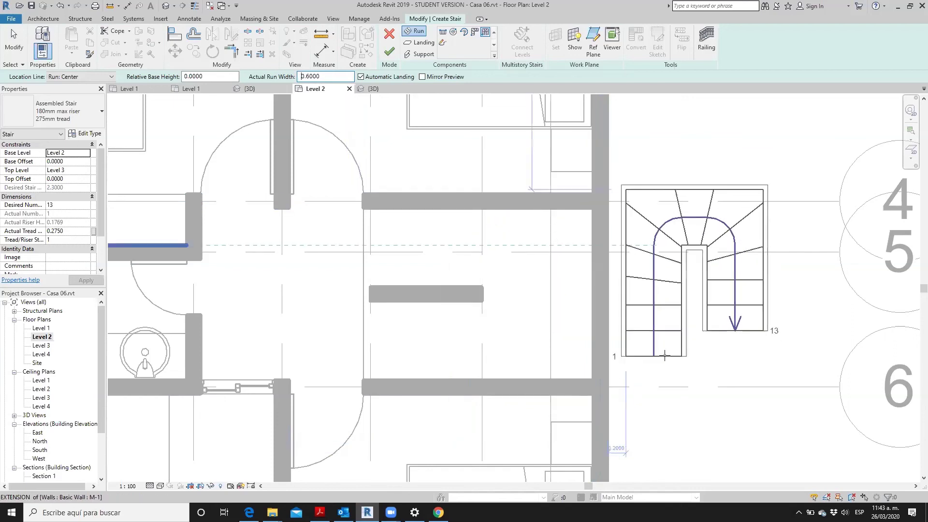
Step: Cycle the winder stair preview through its orientations with Spacebar, ending back square
scroll(654, 357, "down", 2)
middle_click_drag(457, 323, 248, 283)
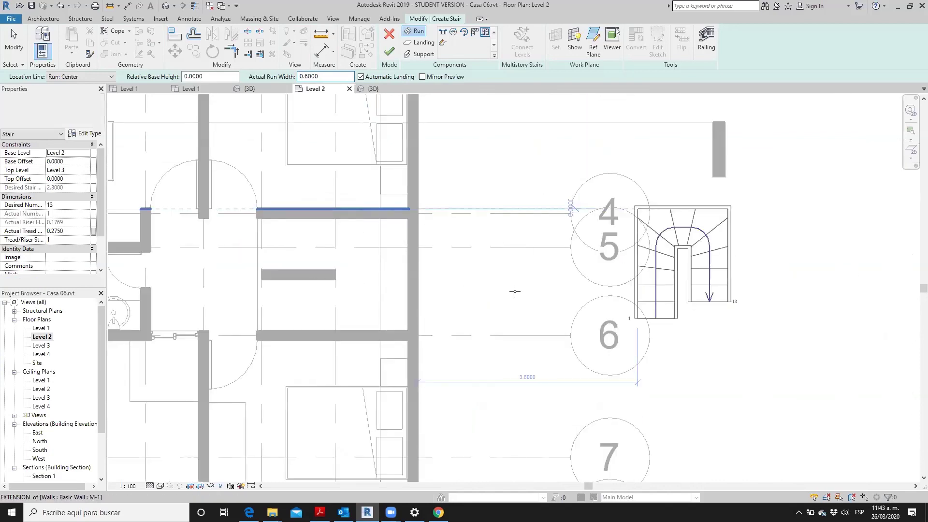
key("space")
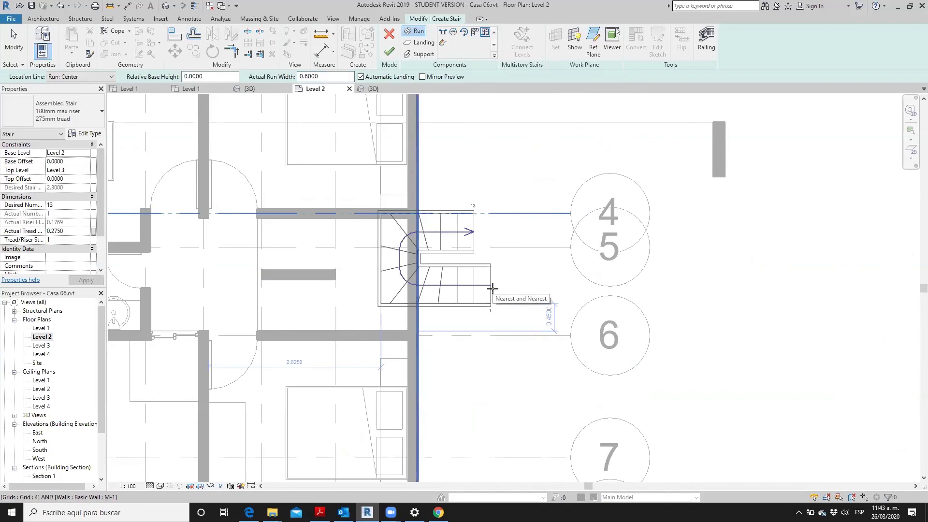
key("space")
key("space")
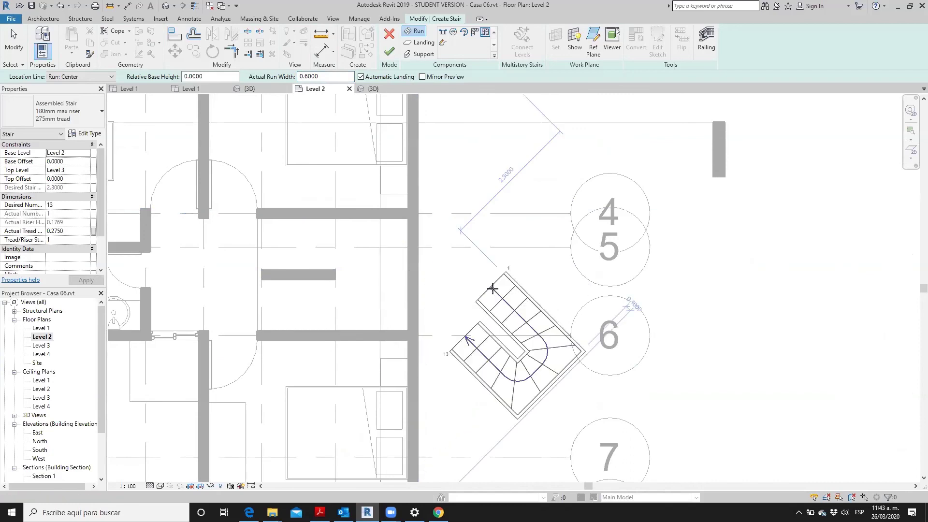
key("space")
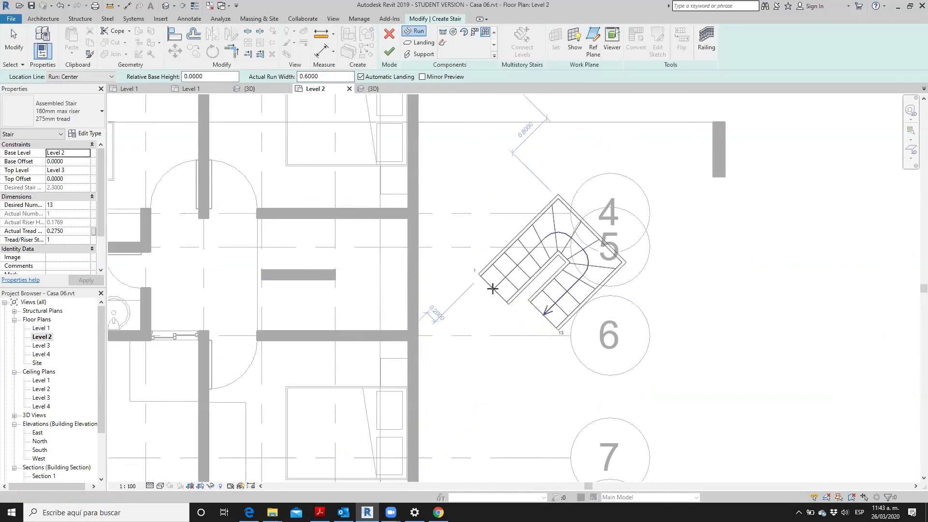
key("space")
key("space")
key("space")
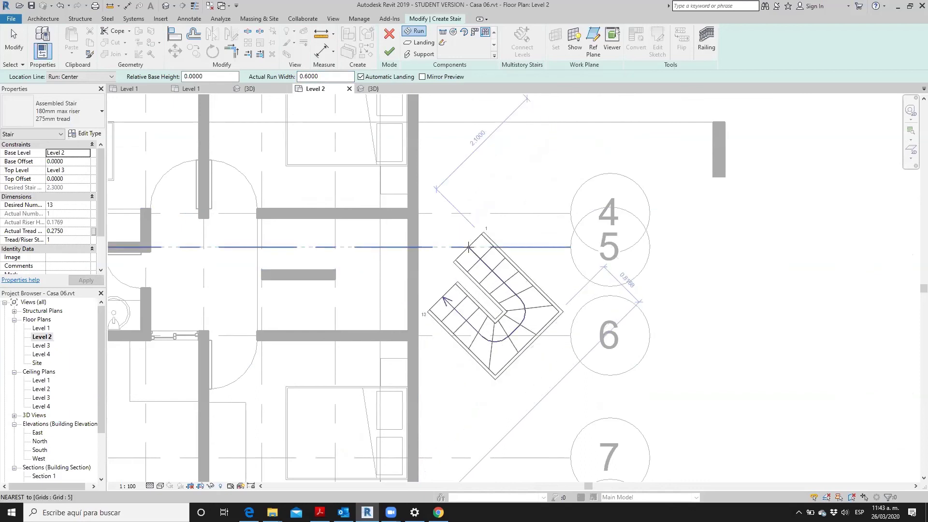
key("space")
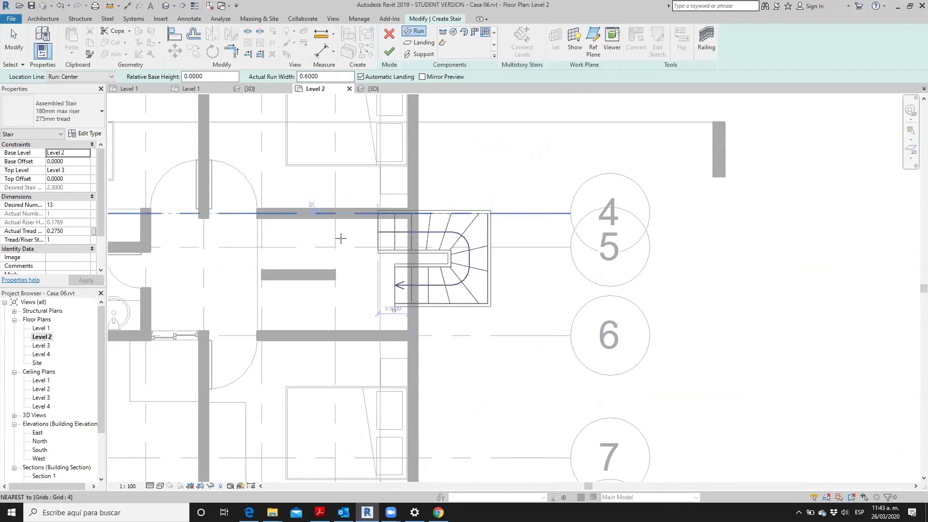
Step: Mirror the stair preview near the central wall and settle it back to square
middle_click_drag(375, 253, 441, 254)
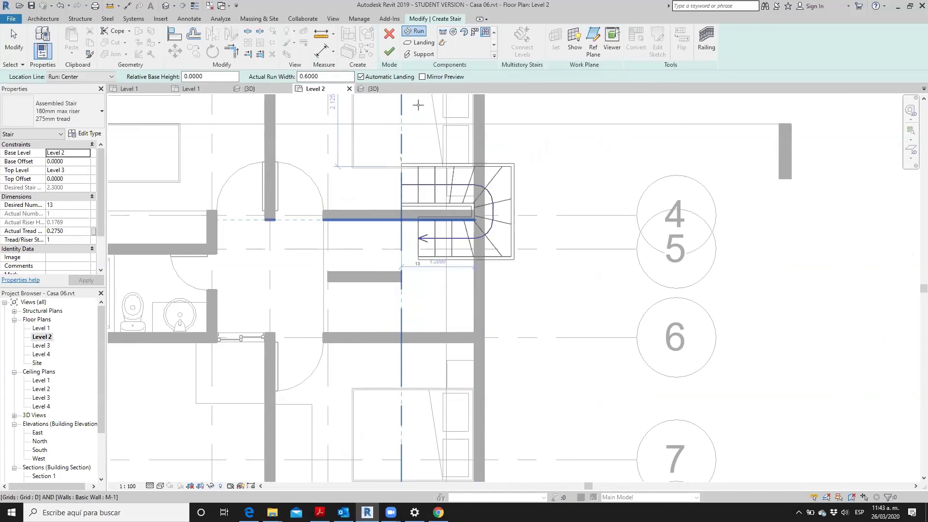
left_click(423, 77)
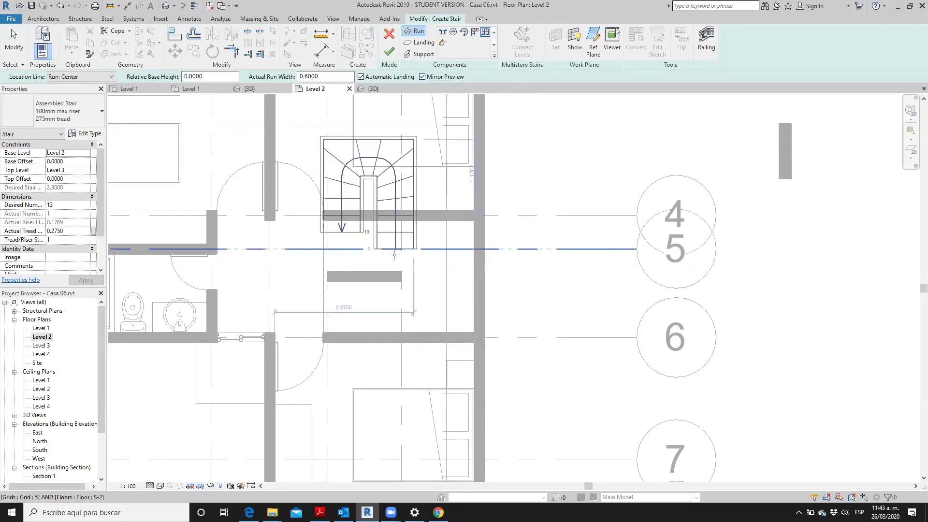
key("space")
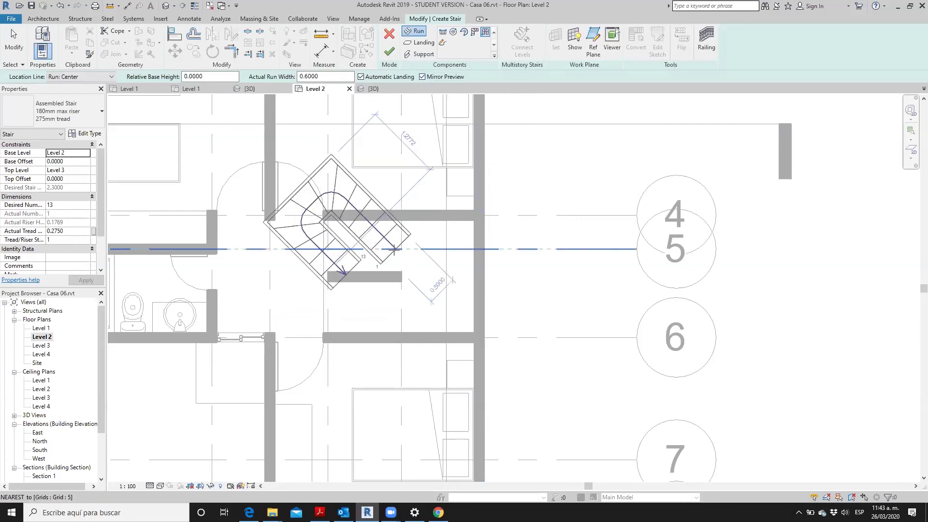
key("space")
key("space")
key("space")
key("space")
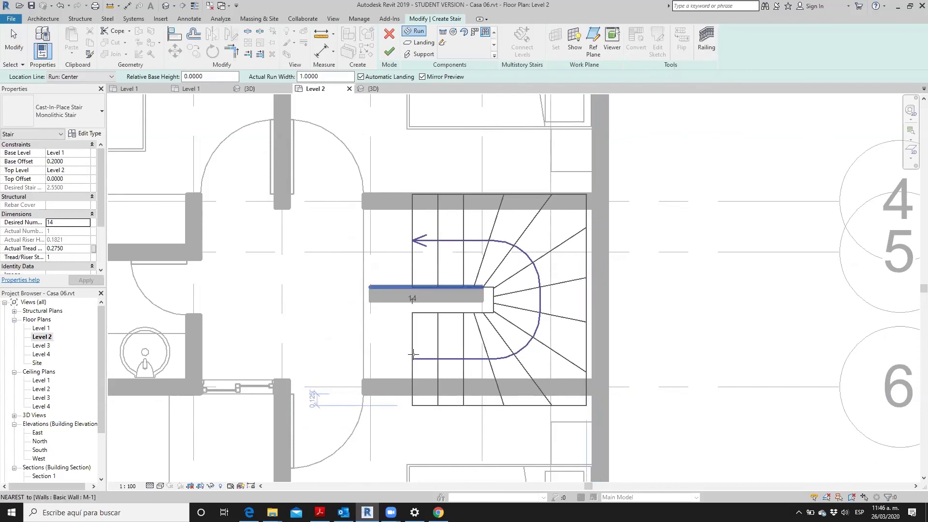
Step: Place the 14-riser U-shaped winder run between the walls
left_click(413, 354)
key("Escape")
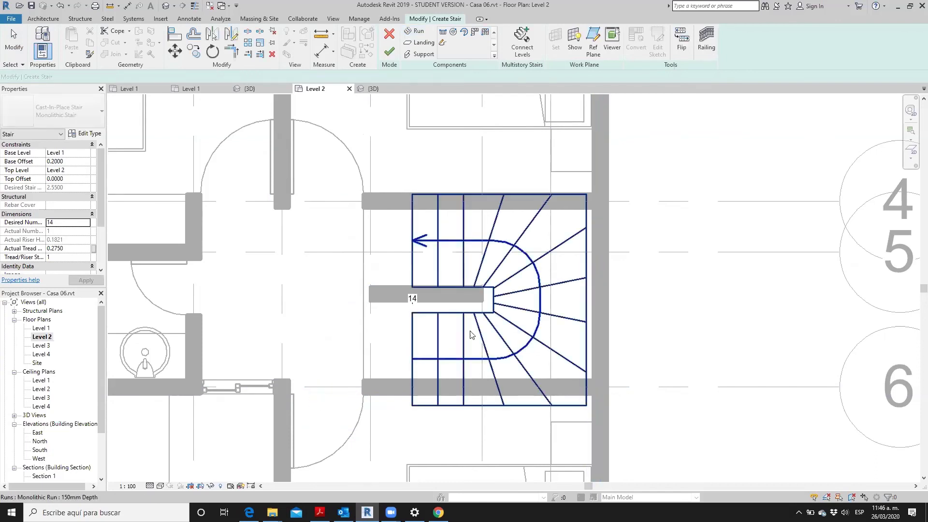
key("Escape")
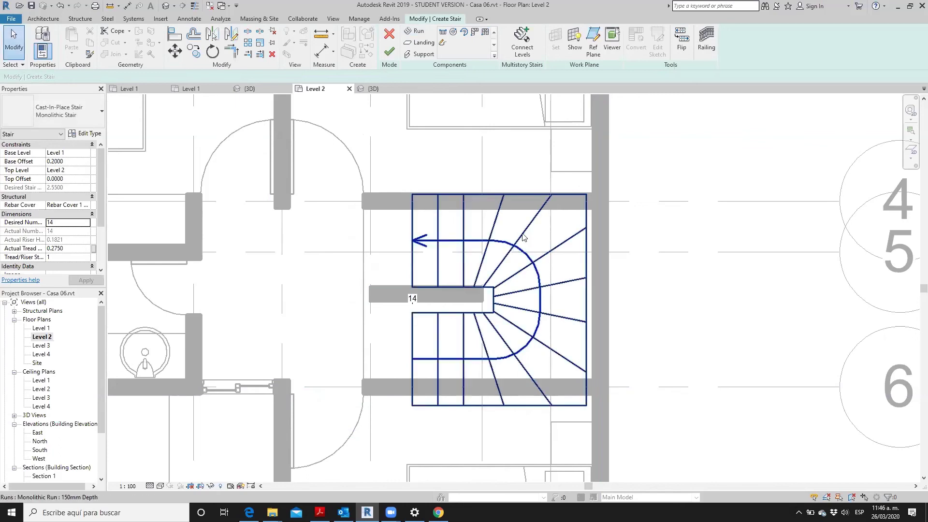
Step: Convert the placed run to a custom sketch and accept the irreversible-conversion warning
left_click(523, 237)
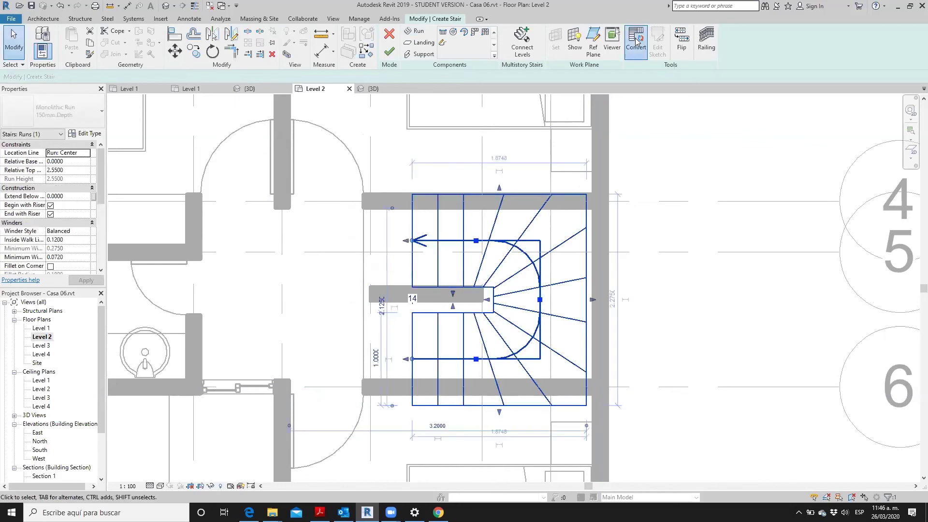
left_click(636, 42)
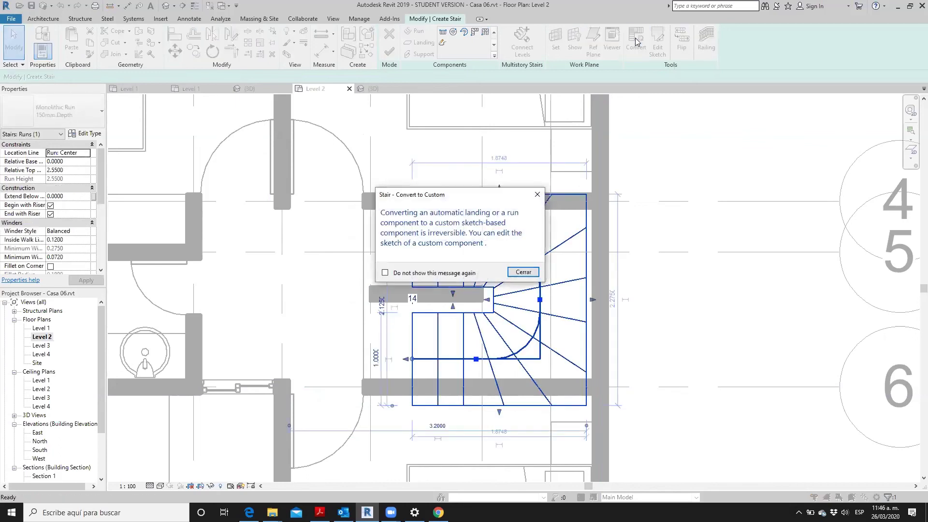
left_click(518, 272)
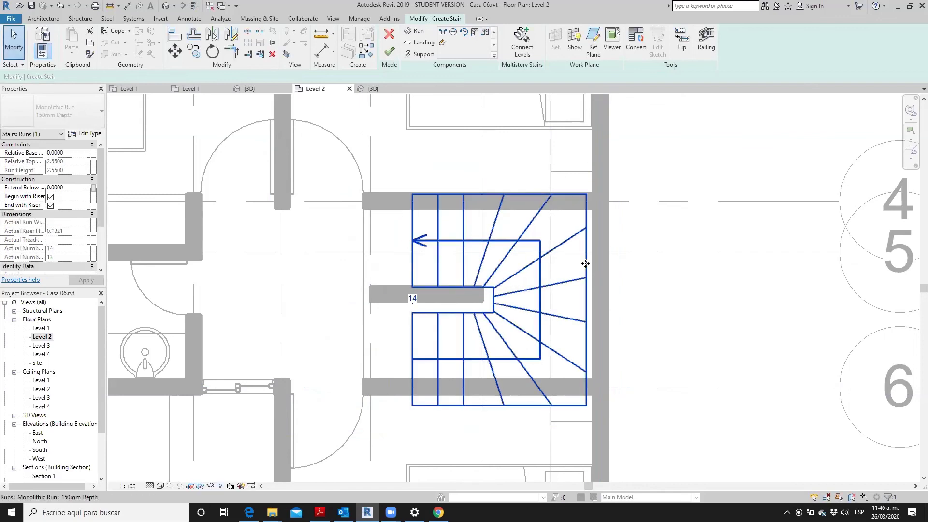
Step: Enter the run's sketch and pick winder risers and the lower boundary line, undoing a stray edit
left_click(661, 42)
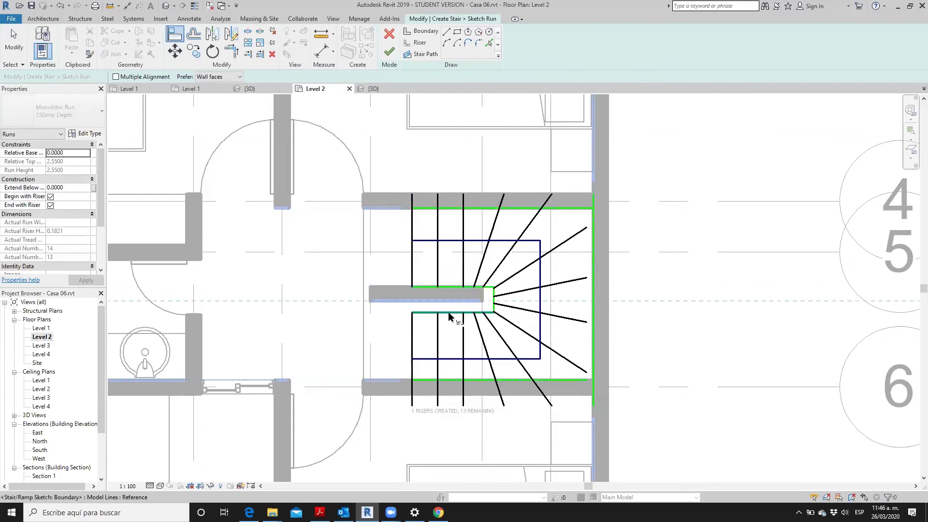
scroll(498, 319, "up", 2)
scroll(528, 274, "up", 1)
scroll(528, 275, "down", 1)
left_click(556, 354)
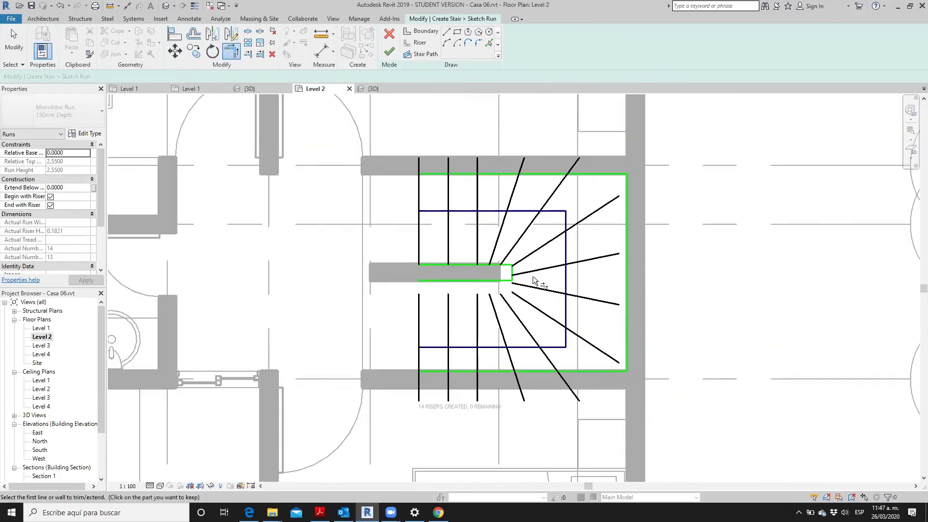
scroll(615, 331, "up", 1)
left_click(416, 284)
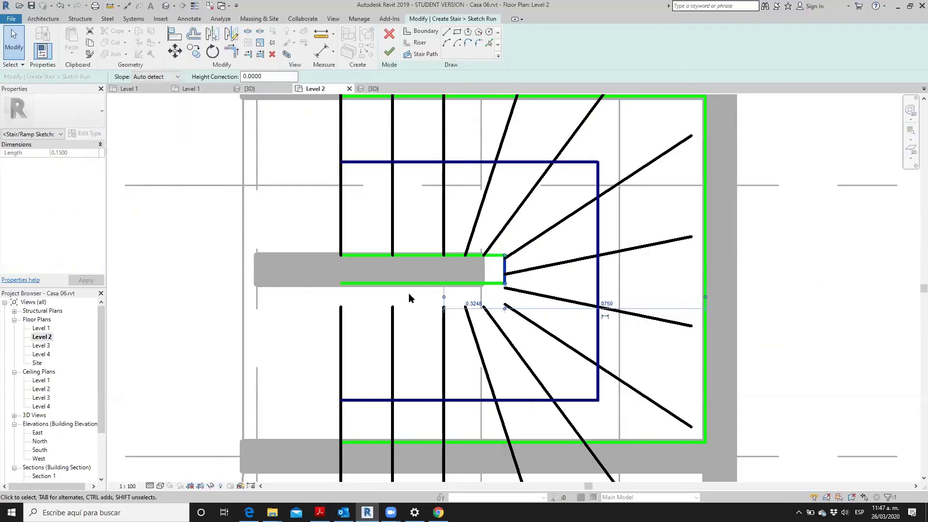
scroll(521, 266, "up", 1)
scroll(555, 306, "down", 1)
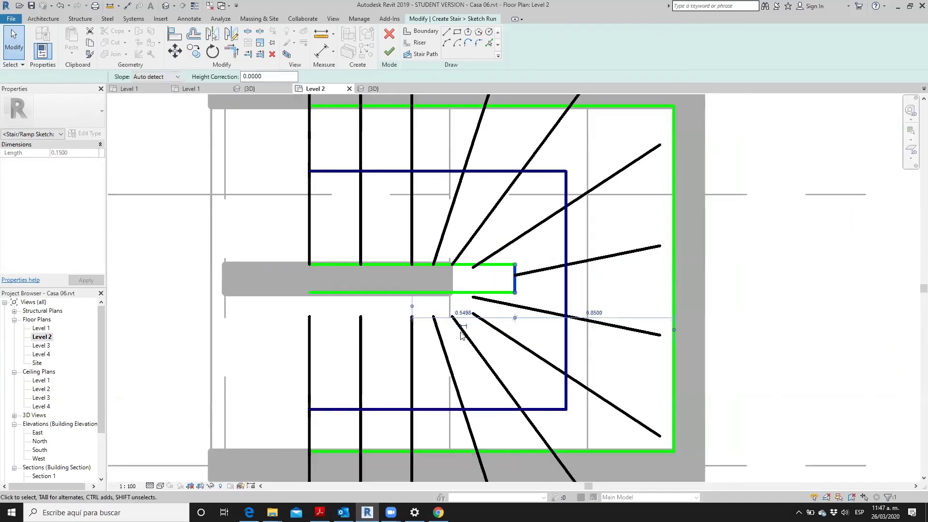
scroll(478, 141, "down", 1)
left_click(486, 149)
key("ctrl+z")
Step: Stretch a diagonal winder riser out to the stair's outer corner
middle_click_drag(446, 418, 395, 383)
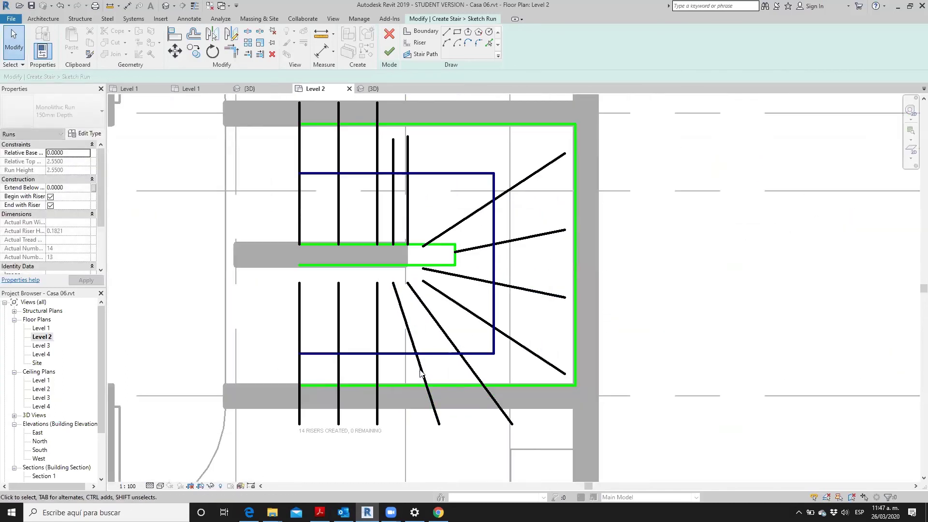
left_click(396, 383)
scroll(393, 353, "up", 2)
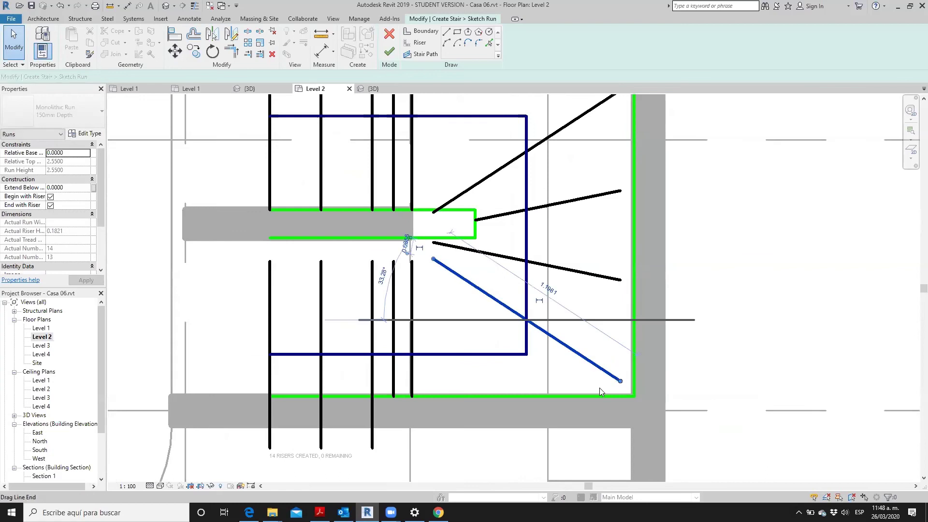
scroll(521, 189, "up", 1)
scroll(449, 326, "up", 1)
scroll(491, 259, "down", 2)
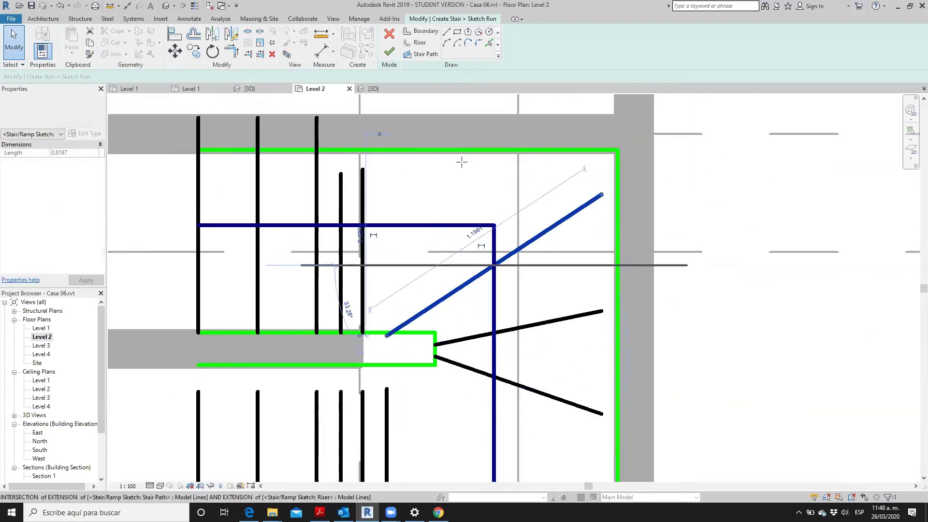
key("ctrl+z")
scroll(543, 347, "down", 1)
left_click_drag(399, 312, 434, 312)
key("Escape")
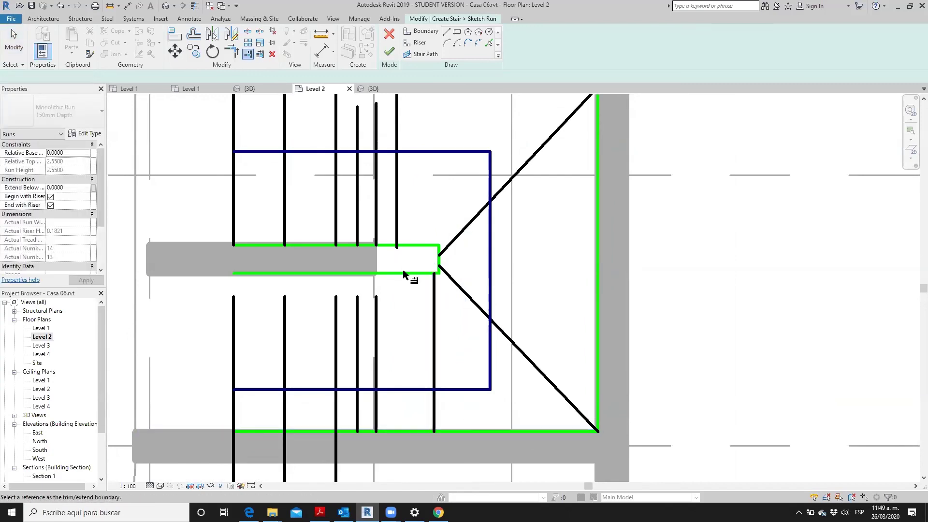
Step: Move the stair path's lower and right edges, then shift a lower-flight riser left
left_click_drag(263, 389, 263, 365)
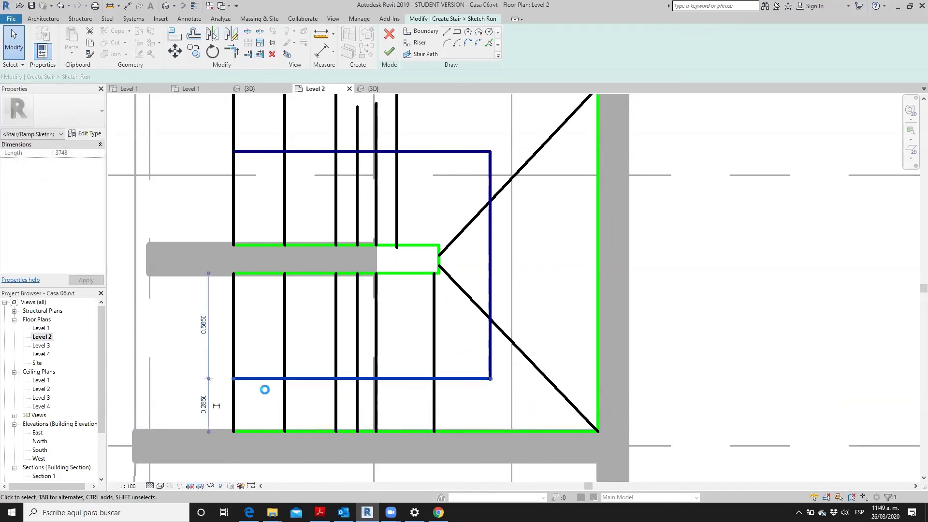
middle_click_drag(345, 245, 359, 298)
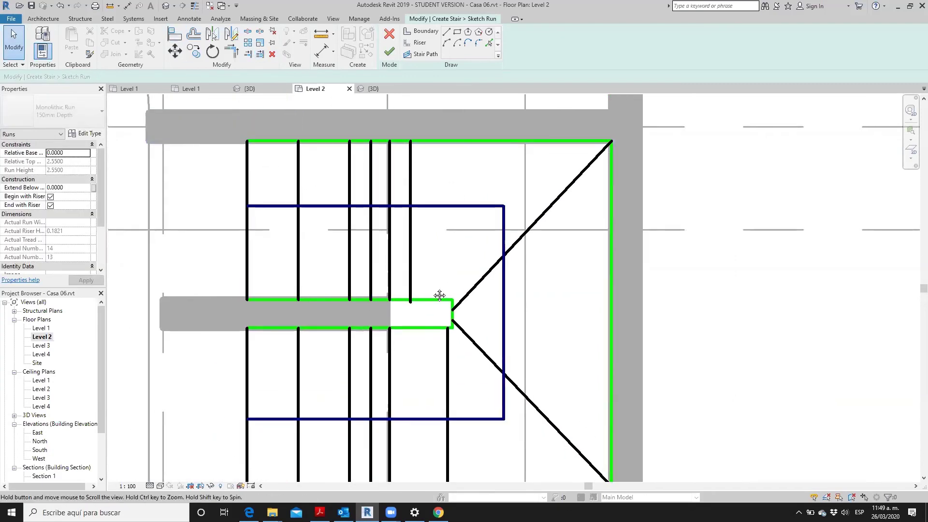
middle_click_drag(507, 311, 533, 255)
left_click_drag(533, 255, 544, 255)
left_click(415, 339)
scroll(379, 321, "up", 1)
left_click(385, 339)
mouse_move(363, 334)
left_mouse_down()
mouse_move(347, 334)
mouse_move(338, 313)
left_mouse_up()
scroll(346, 265, "up", 1)
Step: Set the riser spacing dimension to 0.275
left_click(356, 251)
type("0.275")
key("Return")
scroll(375, 313, "down", 3)
scroll(401, 249, "up", 2)
scroll(406, 251, "down", 1)
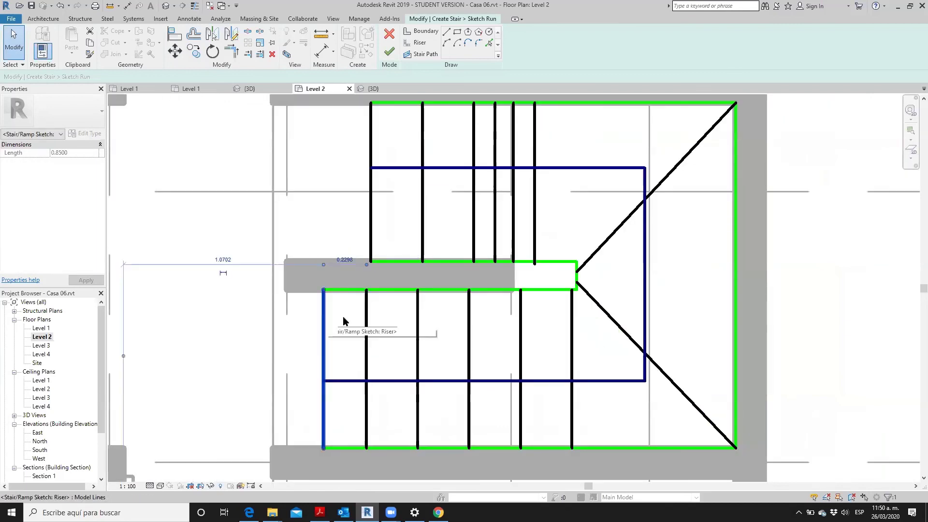
scroll(346, 232, "down", 1)
Step: Align five upper-flight risers to their matching lower-flight risers using AL
key("a")
key("l")
left_click(541, 352)
left_click(537, 222)
left_click(500, 362)
left_click(494, 217)
left_click(344, 326)
left_click(387, 241)
left_click(383, 338)
left_click(426, 242)
left_click(460, 338)
left_click(481, 250)
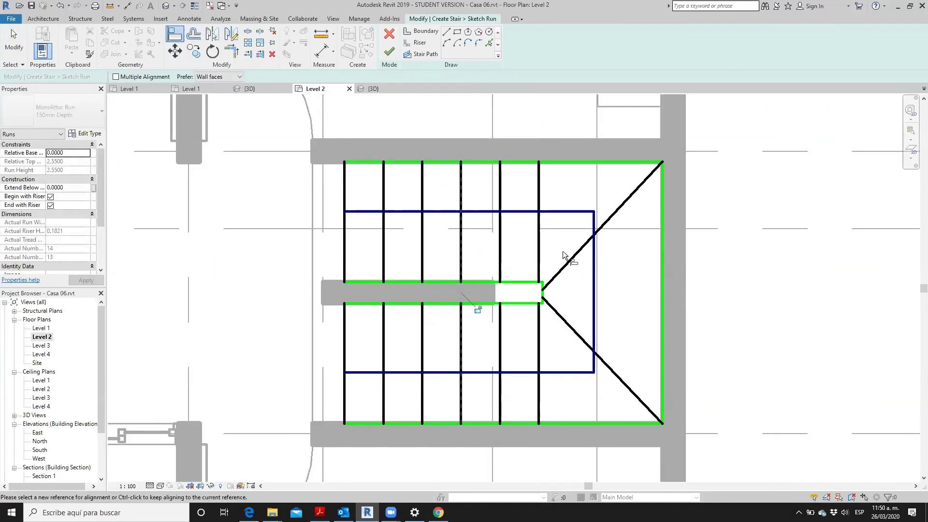
scroll(559, 256, "down", 2)
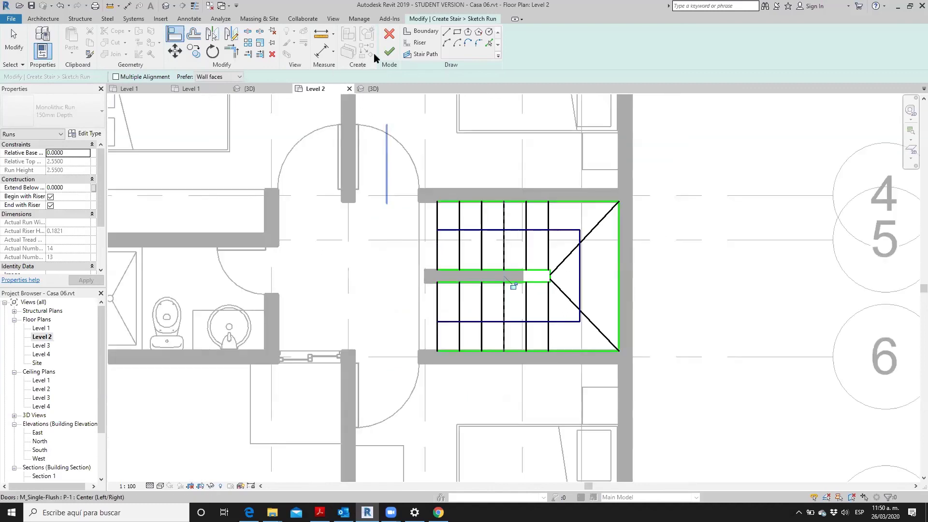
left_click(392, 54)
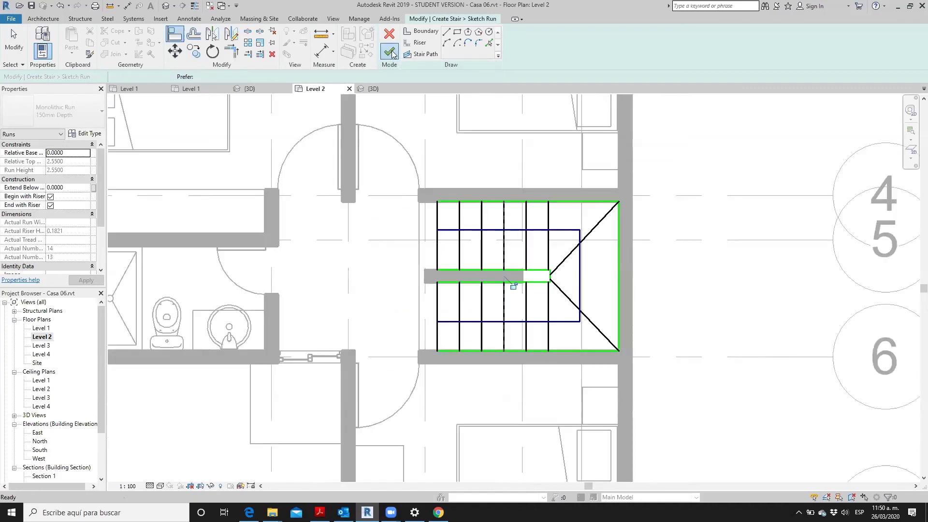
Step: Finish the run sketch and the stair, deselect it, and show the {3D} view
left_click(392, 54)
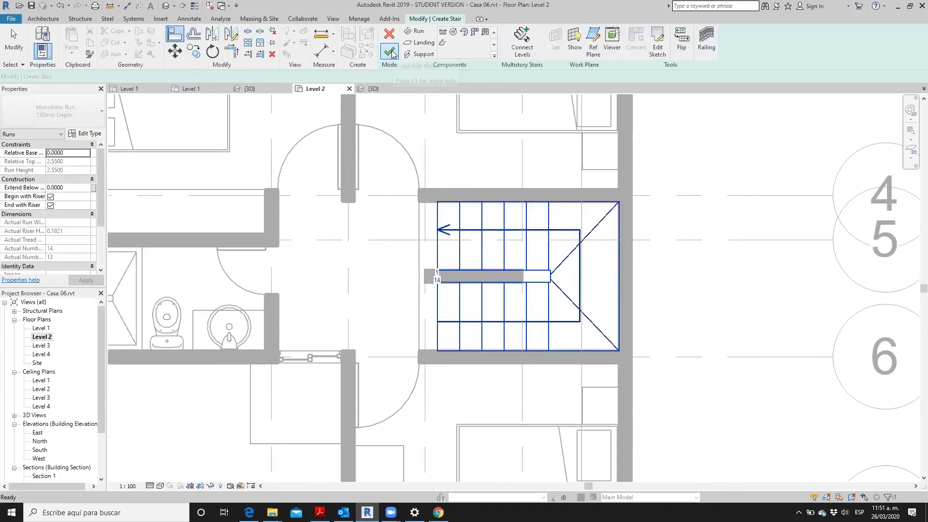
left_click(393, 55)
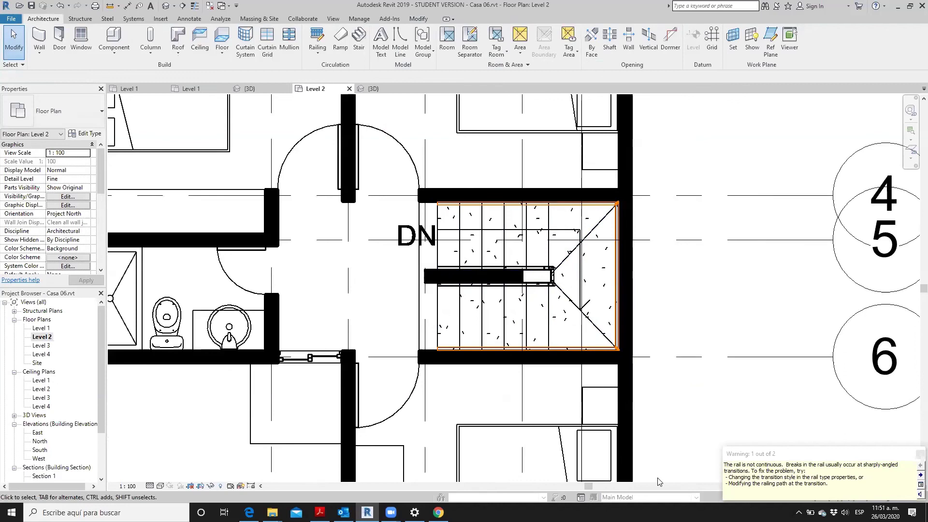
left_click(713, 370)
left_click(166, 5)
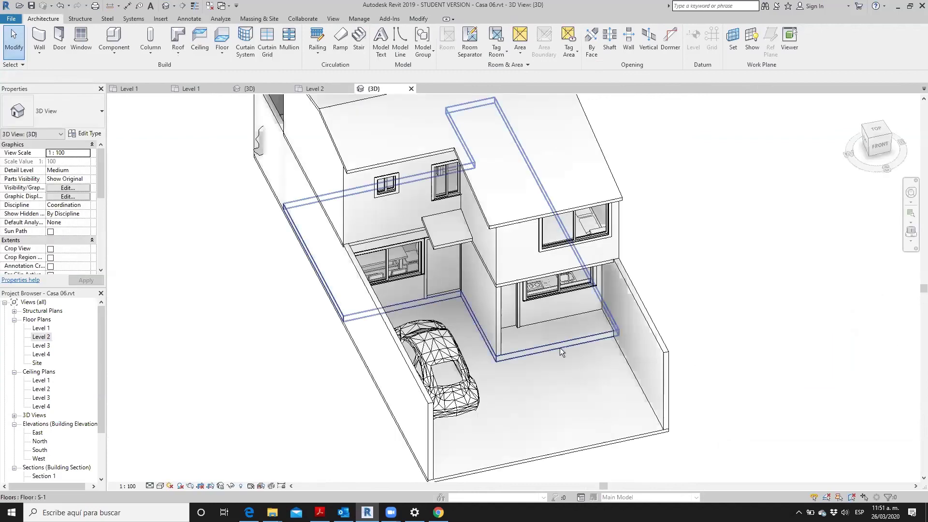
Step: Orbit the 3D view and temporarily hide the two side walls around the stair
middle_click_drag(560, 347, 613, 287, "shift")
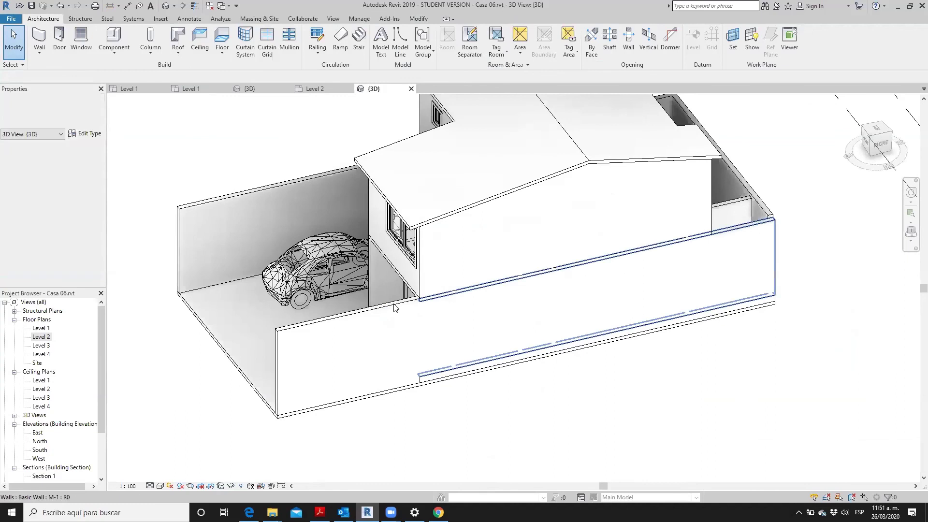
left_click(505, 285)
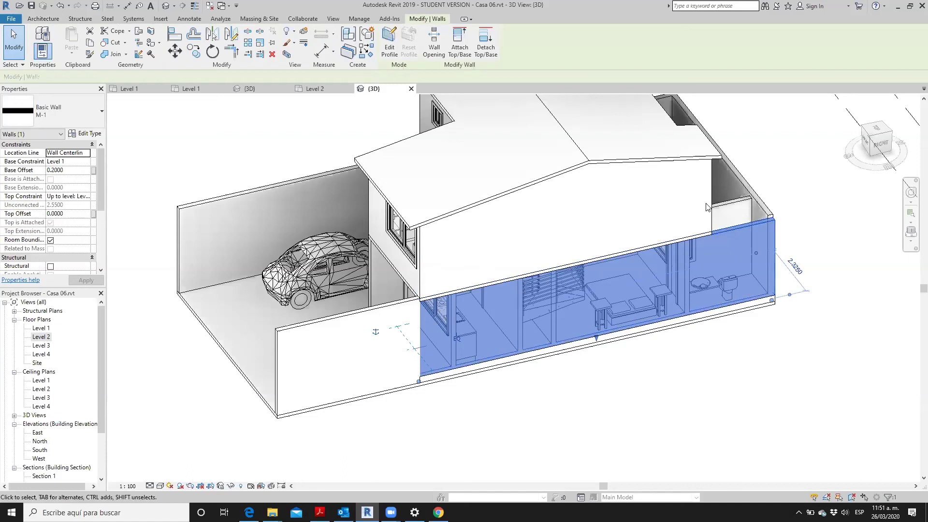
left_click(669, 234, "ctrl")
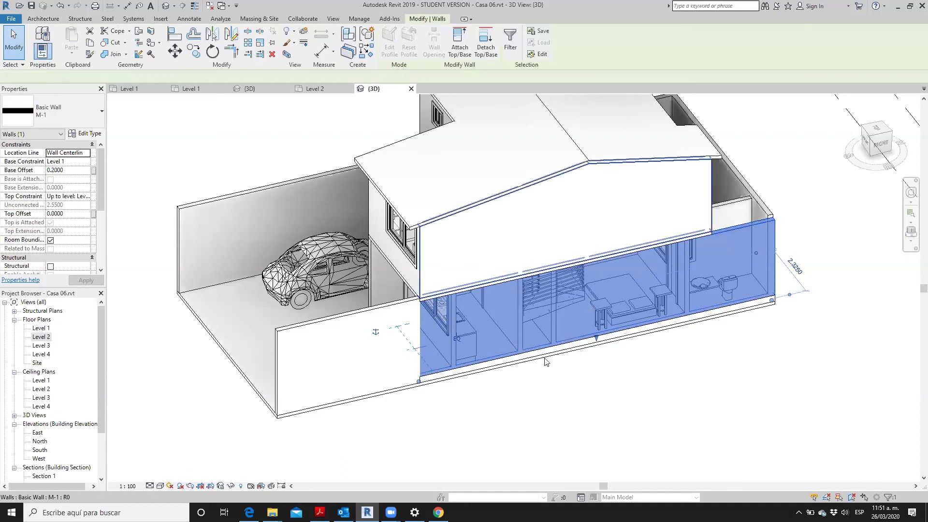
left_click(231, 481)
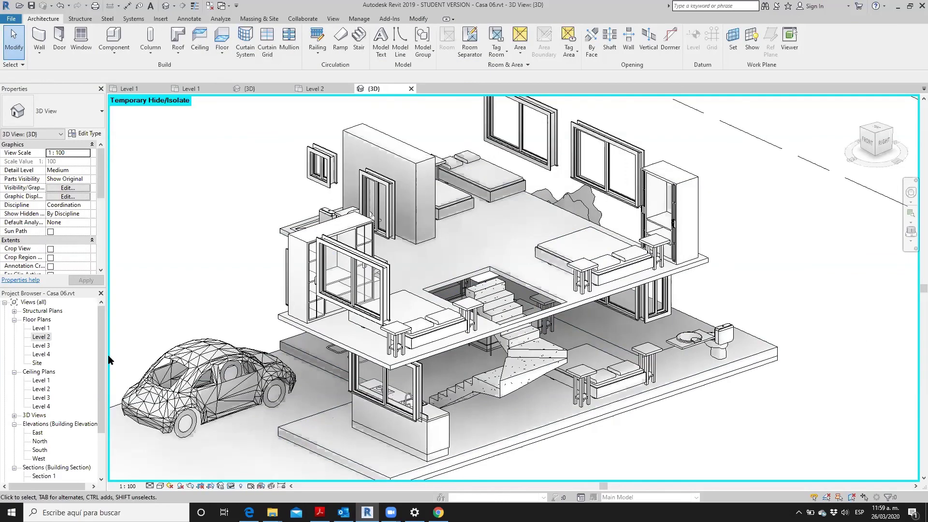
Step: Return to the Level 2 floor plan and zoom to the DN-labelled stair
double_click(40, 337)
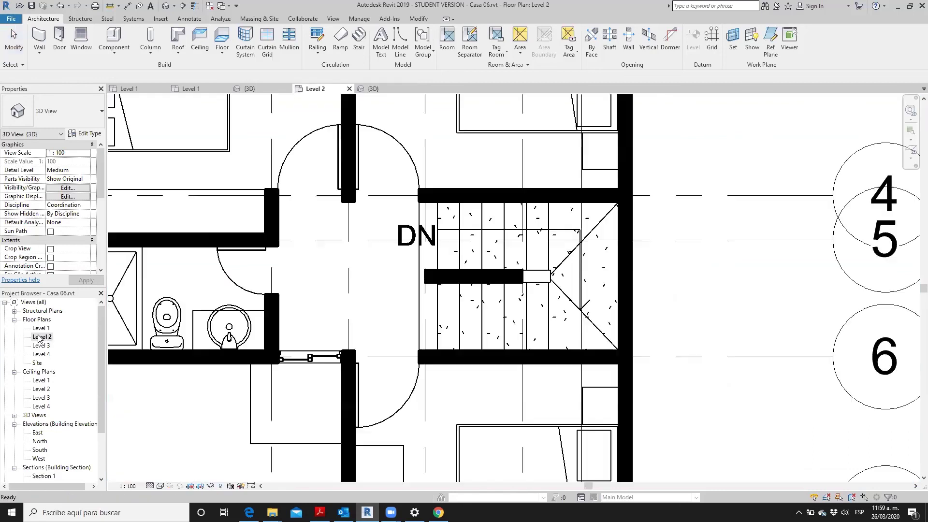
scroll(616, 317, "down", 3)
scroll(616, 316, "down", 2)
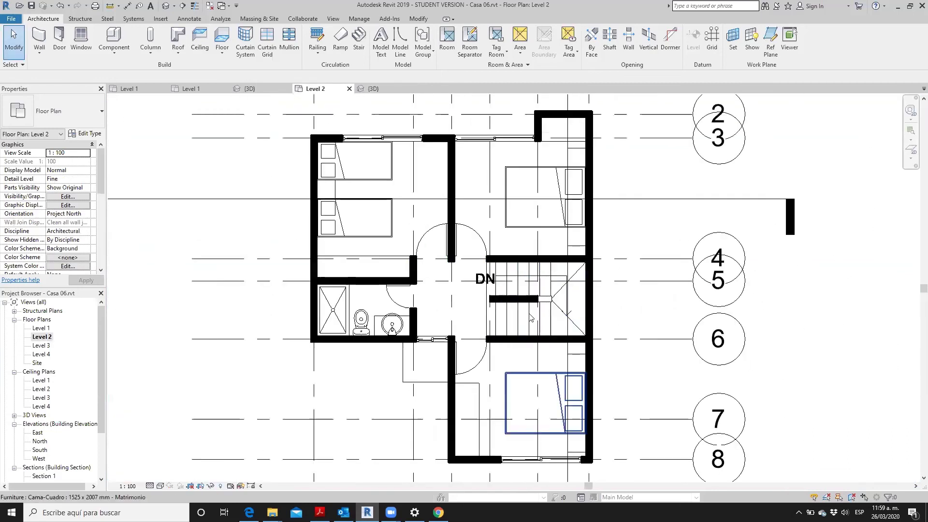
scroll(489, 285, "up", 2)
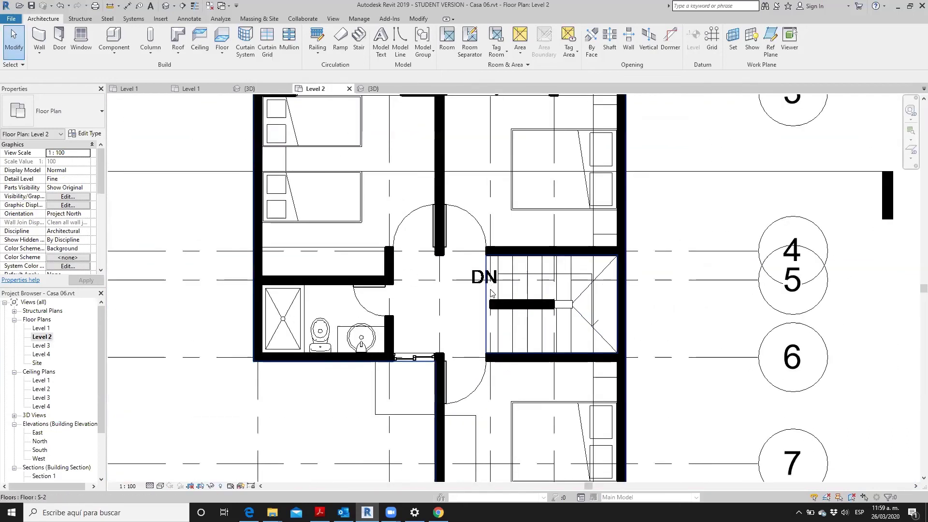
scroll(489, 285, "up", 1)
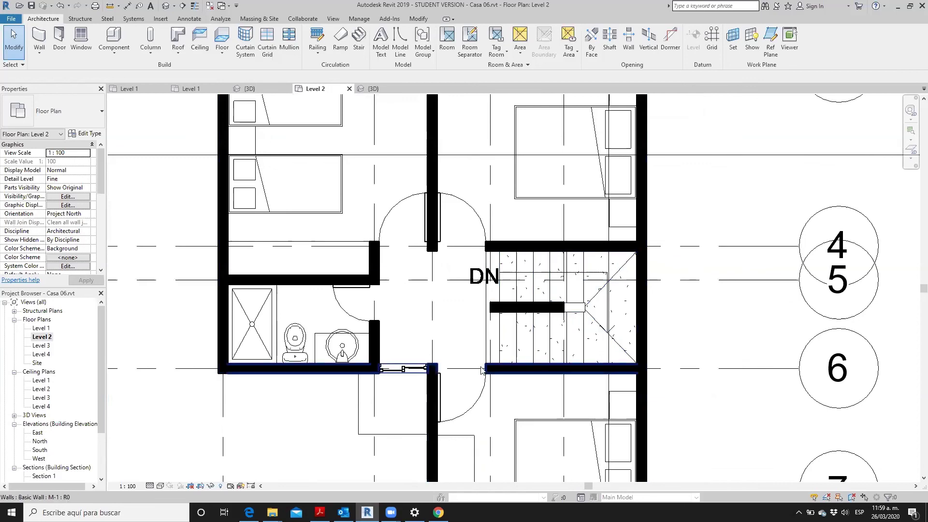